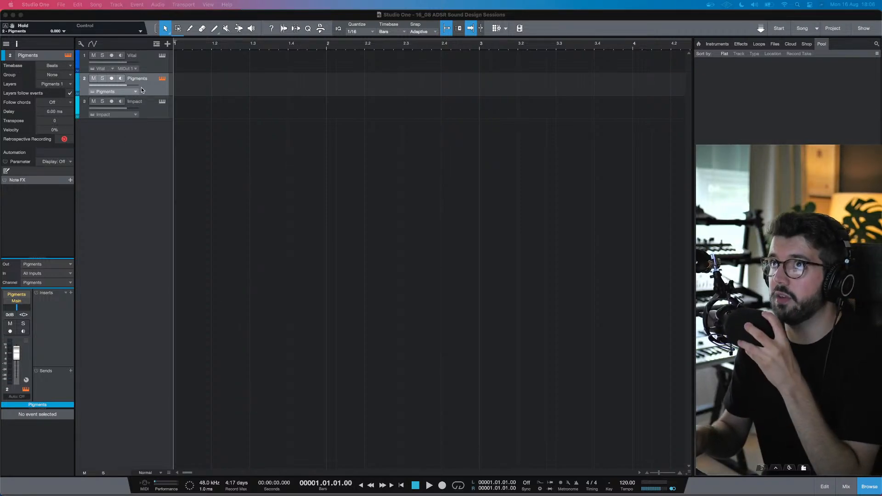
# Step: Open the Pigments instrument's synth view with the Default preset and set Engine 1's wavetable position to the sawtooth shape at 0.666
pyautogui.click(159, 80)
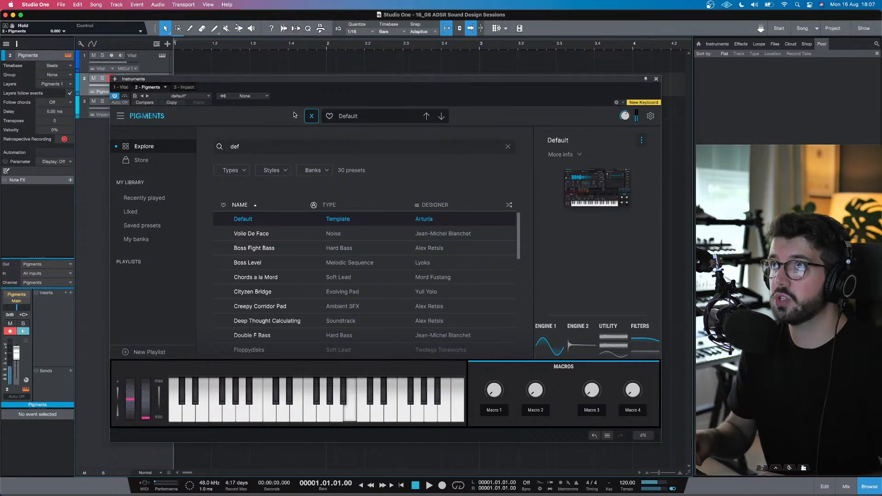
pyautogui.click(311, 116)
pyautogui.moveTo(291, 207); pyautogui.dragTo(292, 169)
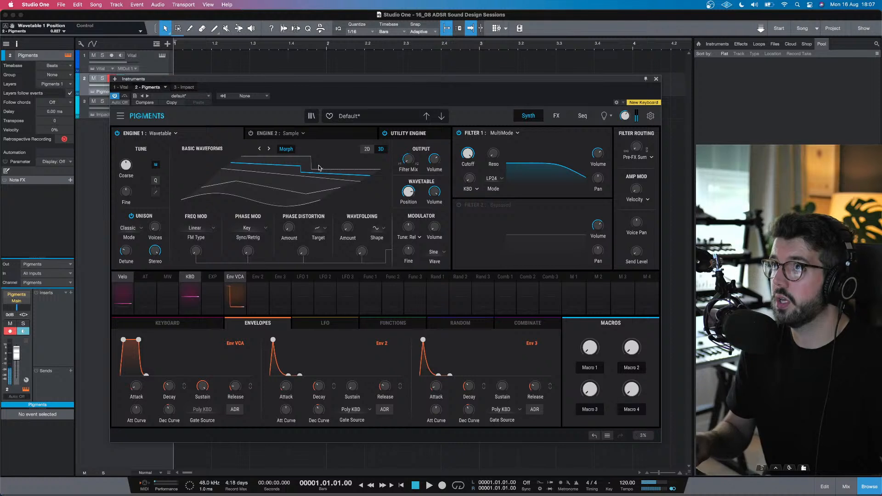
pyautogui.moveTo(627, 120)
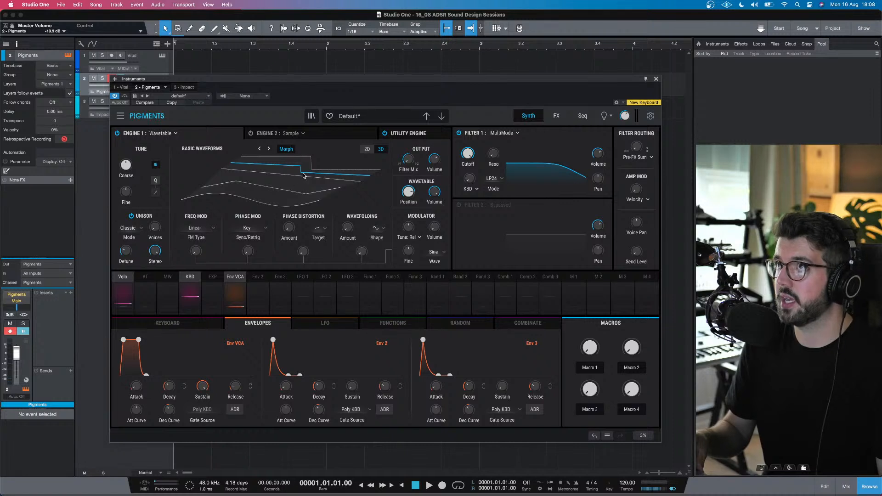
pyautogui.moveTo(301, 175); pyautogui.dragTo(301, 186)
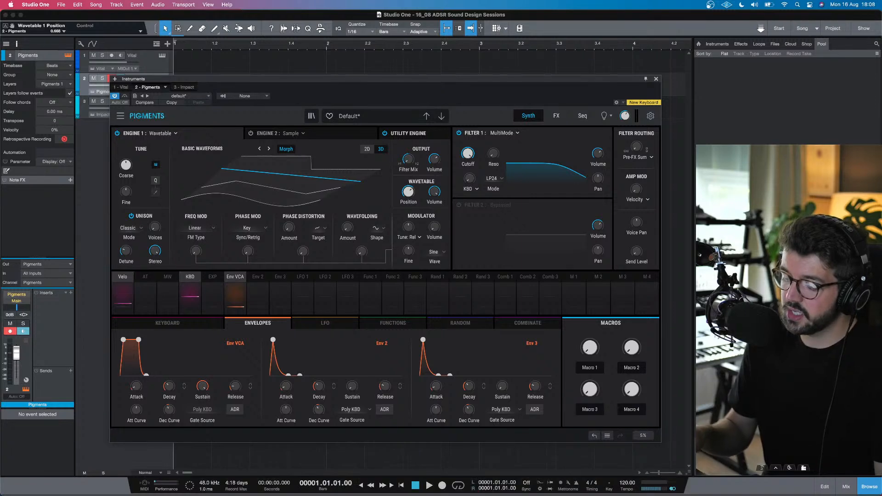
# Step: Examine the reference image of sine, square, triangle and sawtooth waveforms in Preview, and return to Pigments in Studio One
pyautogui.press('super+Tab')
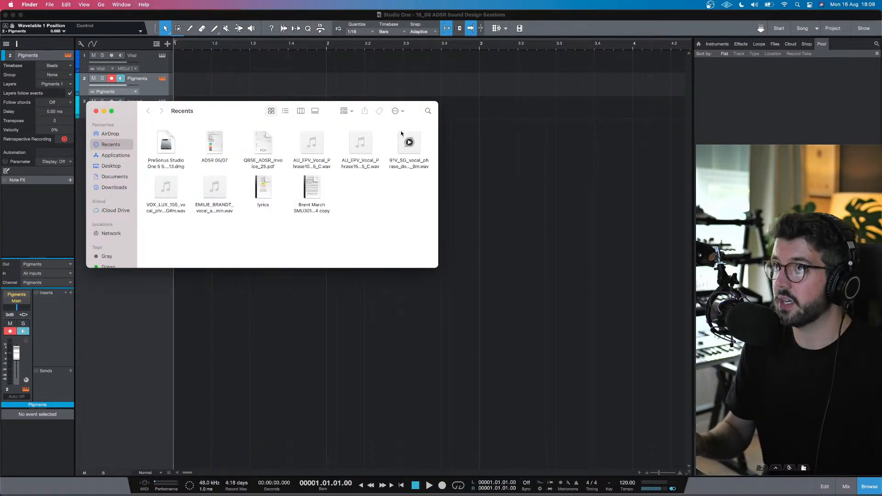
pyautogui.press('super+m')
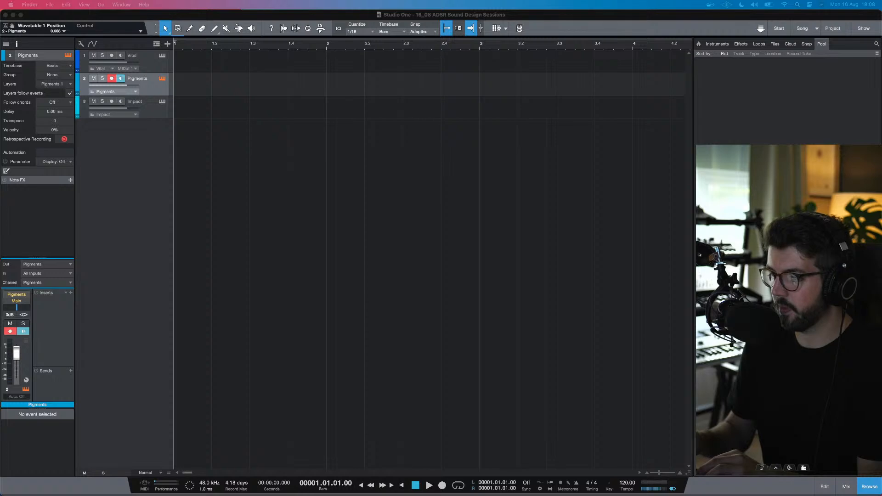
pyautogui.moveTo(533, 495); pyautogui.dragTo(403, 139)
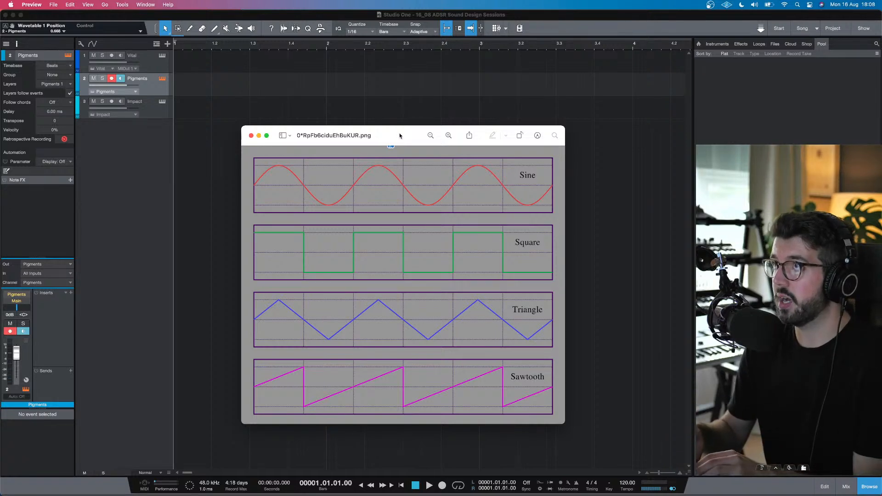
pyautogui.doubleClick(400, 135)
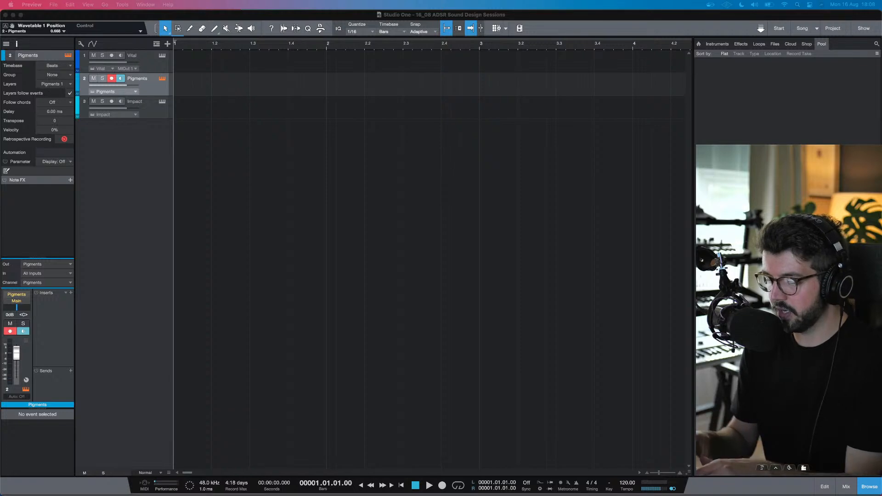
pyautogui.press('super+Tab')
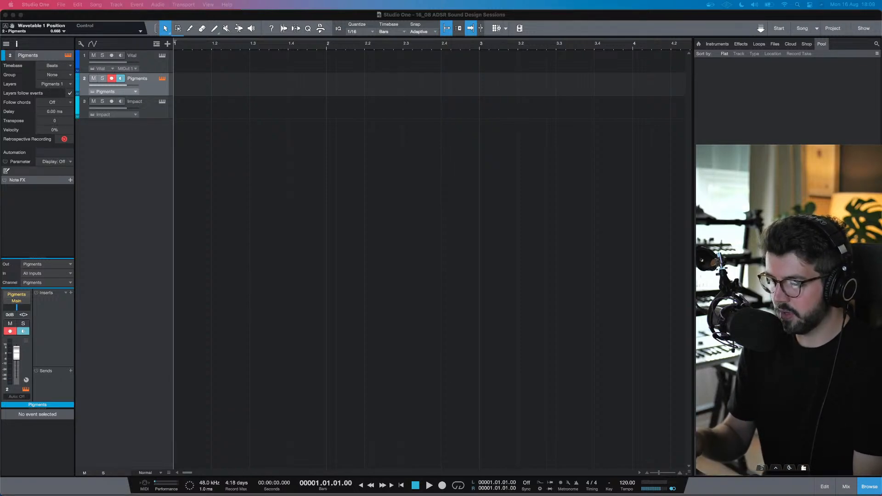
pyautogui.click(442, 381)
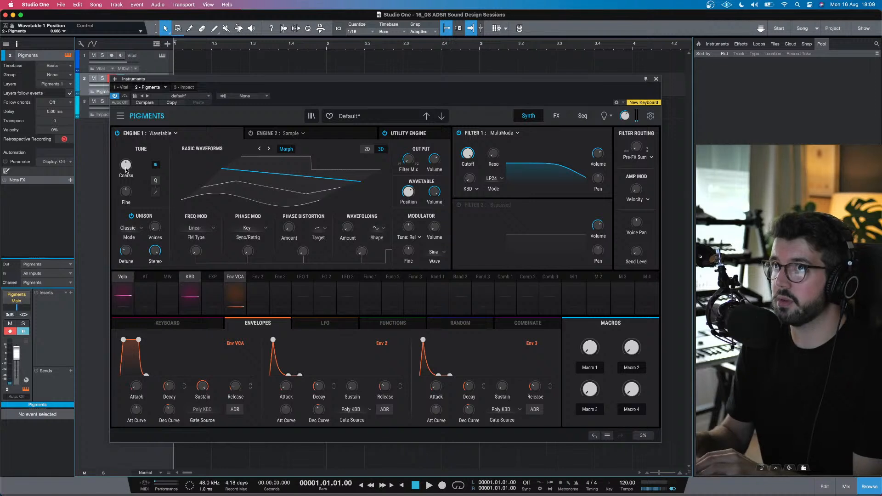
# Step: Set Engine 1's coarse tuning to -12 semitones and turn off its unison
pyautogui.moveTo(126, 167); pyautogui.dragTo(126, 172)
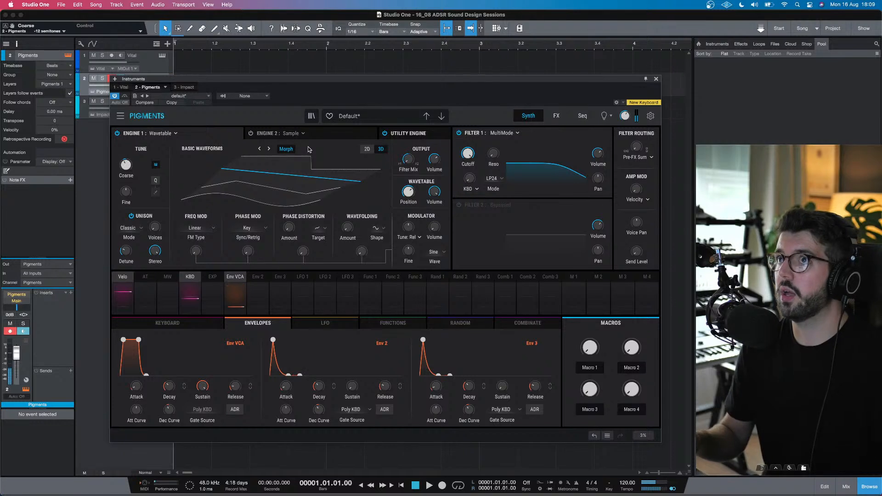
pyautogui.click(131, 216)
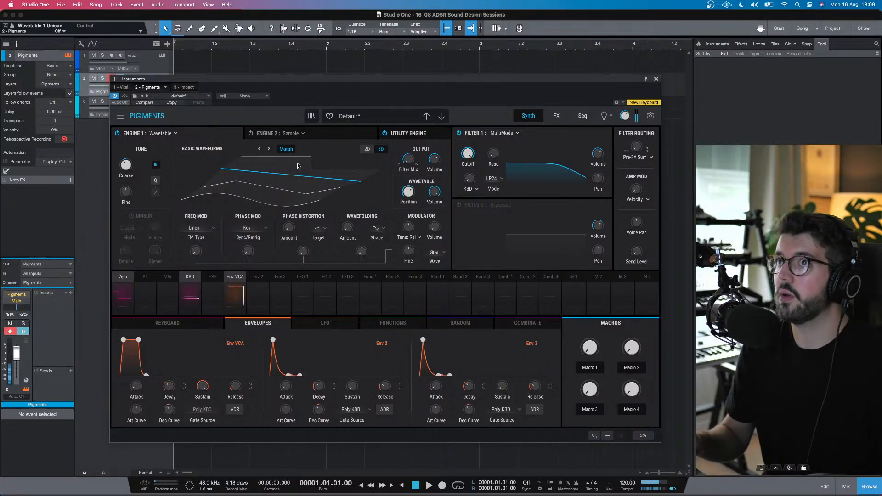
# Step: Activate Engine 2 as a Wavetable engine and load the 100m Basic Waves wavetable from the Synthesizers category
pyautogui.click(340, 135)
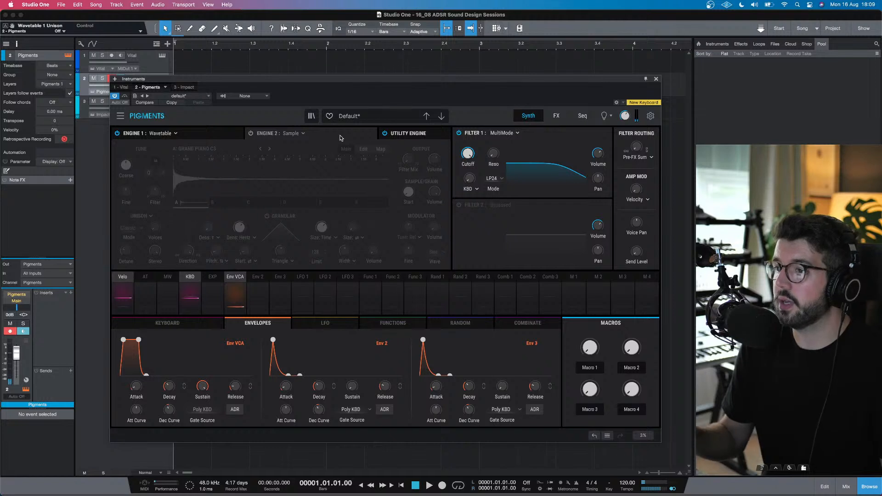
pyautogui.click(251, 133)
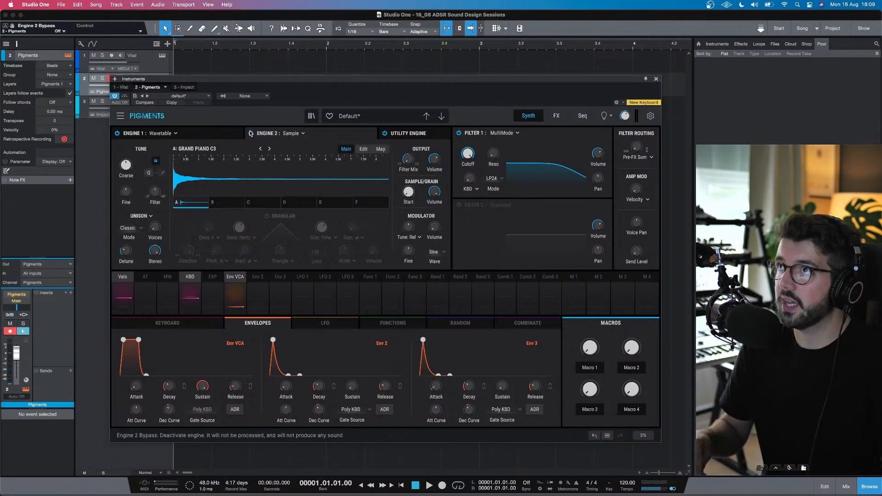
pyautogui.click(302, 134)
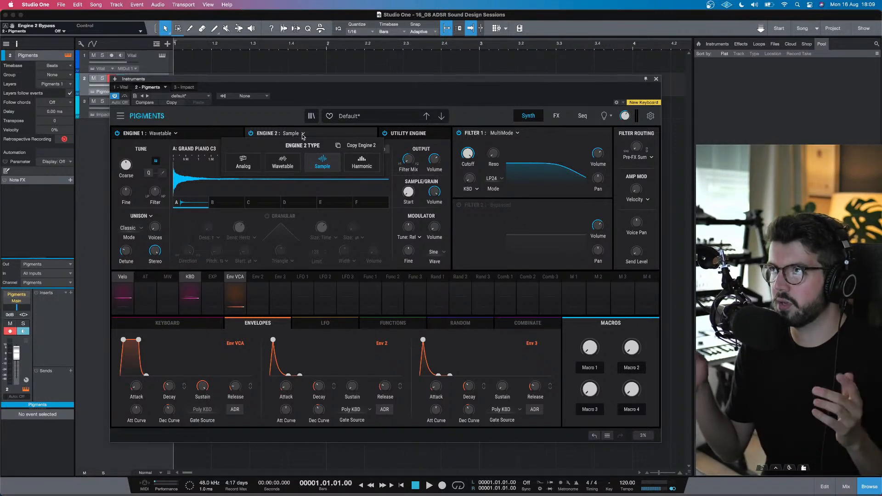
pyautogui.click(281, 162)
pyautogui.click(225, 148)
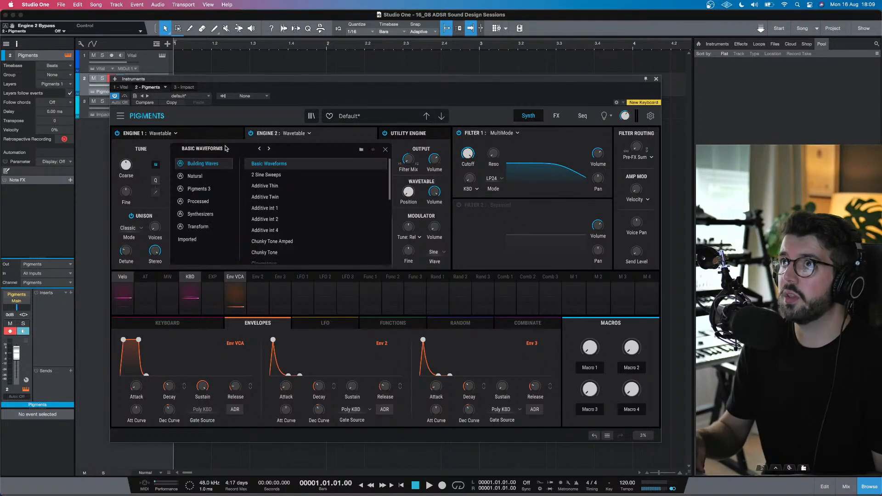
pyautogui.click(210, 214)
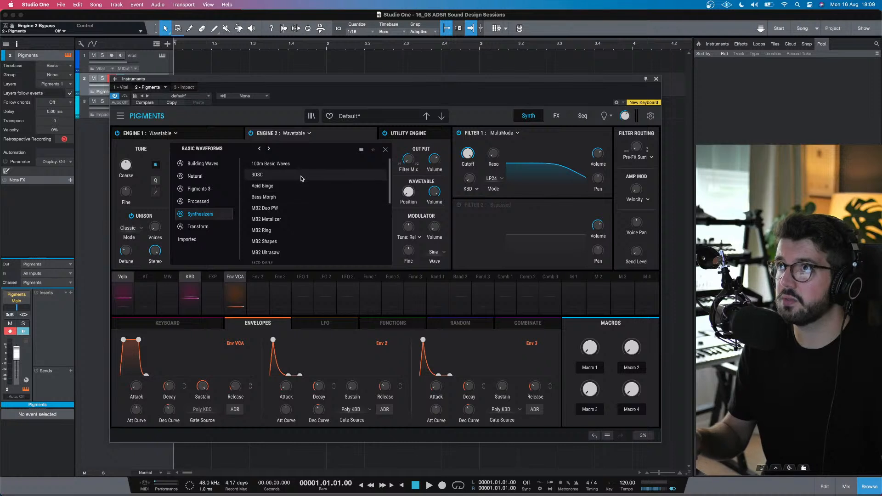
pyautogui.doubleClick(307, 163)
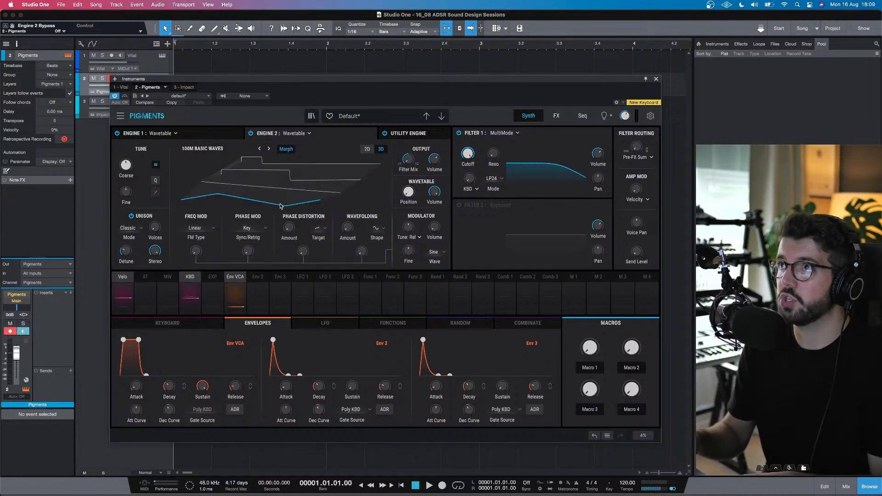
# Step: Set Engine 2's coarse tuning to -12 semitones with its unison off, and leave only Engine 1 active
pyautogui.click(118, 134)
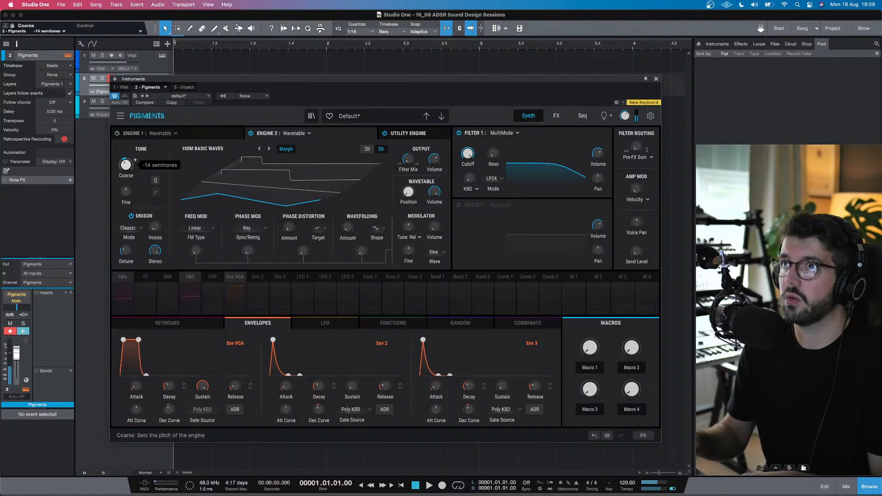
pyautogui.moveTo(125, 166); pyautogui.dragTo(126, 163)
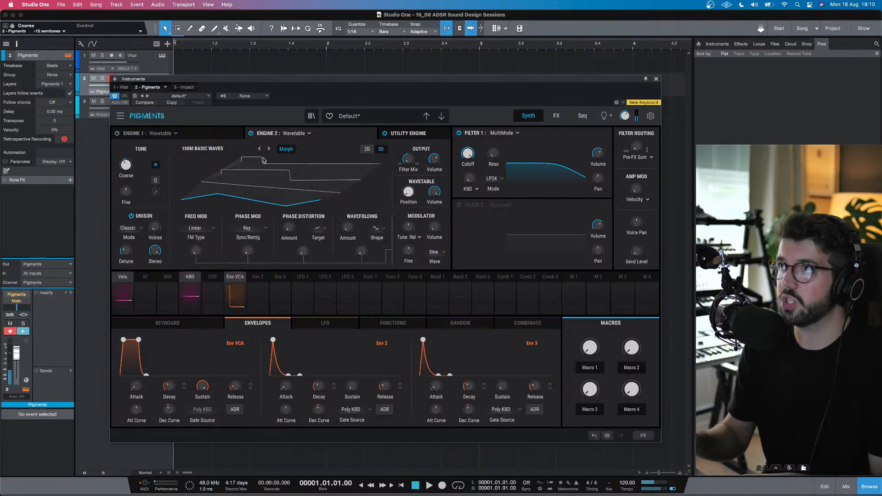
pyautogui.click(260, 134)
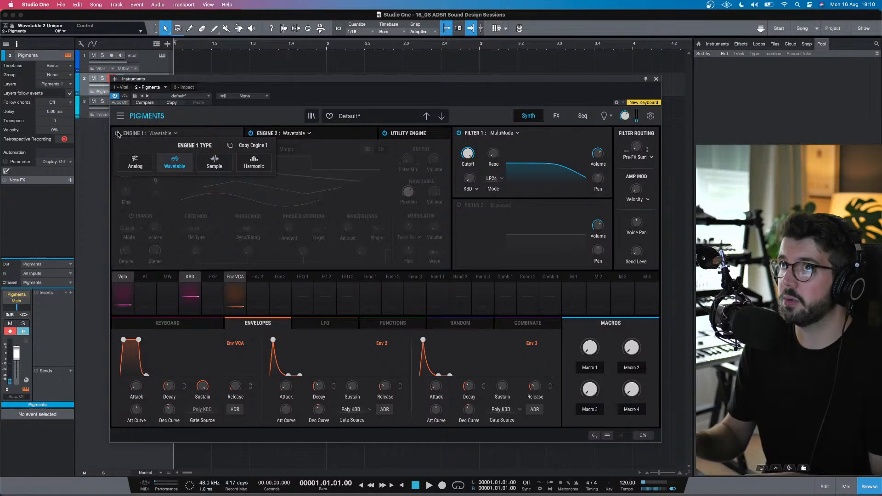
pyautogui.click(118, 134)
pyautogui.click(251, 133)
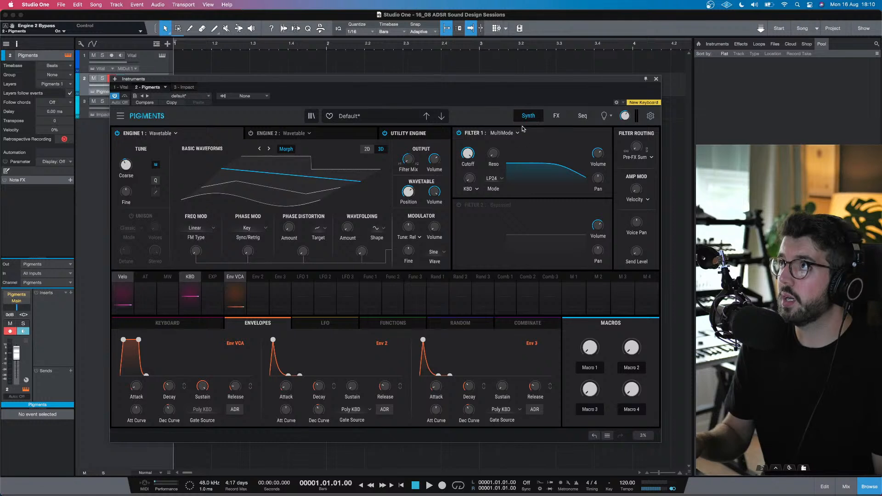
# Step: Keep Filter 1 in LP24 mode with its cutoff at 3642 Hz, and set Engine 1's wavetable position to 0.684
pyautogui.click(502, 179)
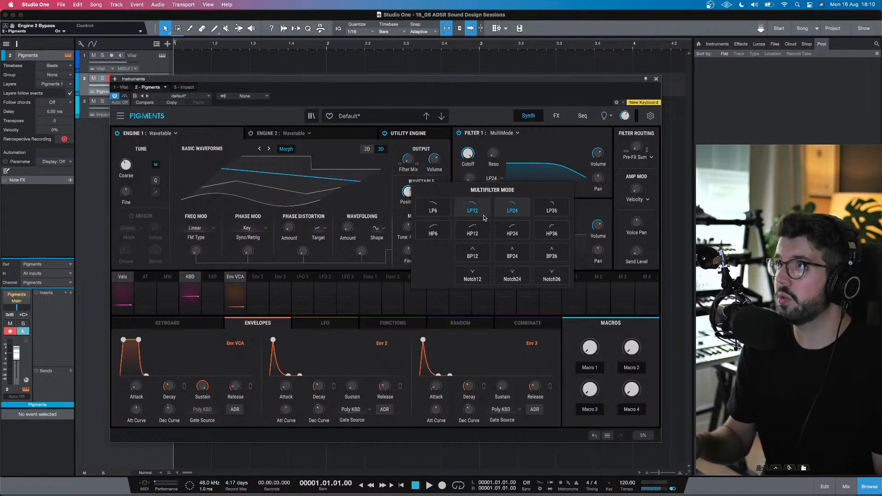
pyautogui.click(498, 175)
pyautogui.moveTo(467, 154)
pyautogui.mouseDown()
pyautogui.moveTo(467, 184)
pyautogui.moveTo(468, 168)
pyautogui.mouseUp()
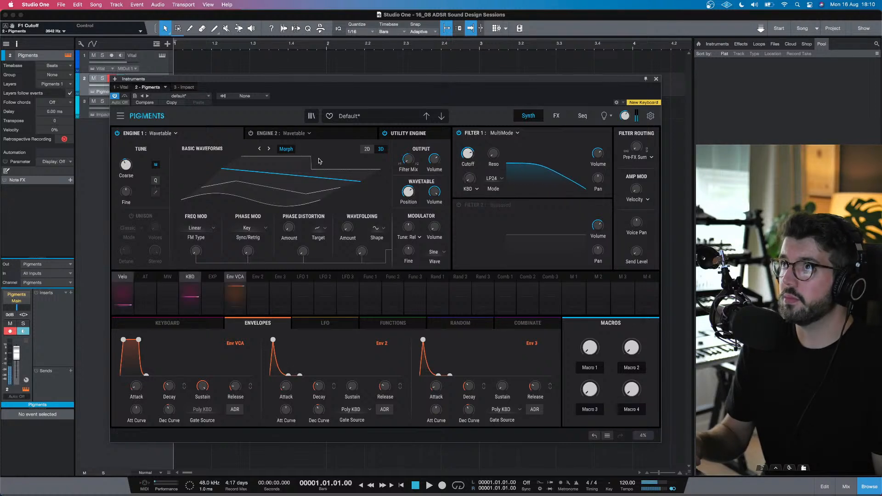
pyautogui.moveTo(408, 191)
pyautogui.mouseDown()
pyautogui.moveTo(418, 187)
pyautogui.moveTo(418, 199)
pyautogui.moveTo(418, 186)
pyautogui.mouseUp()
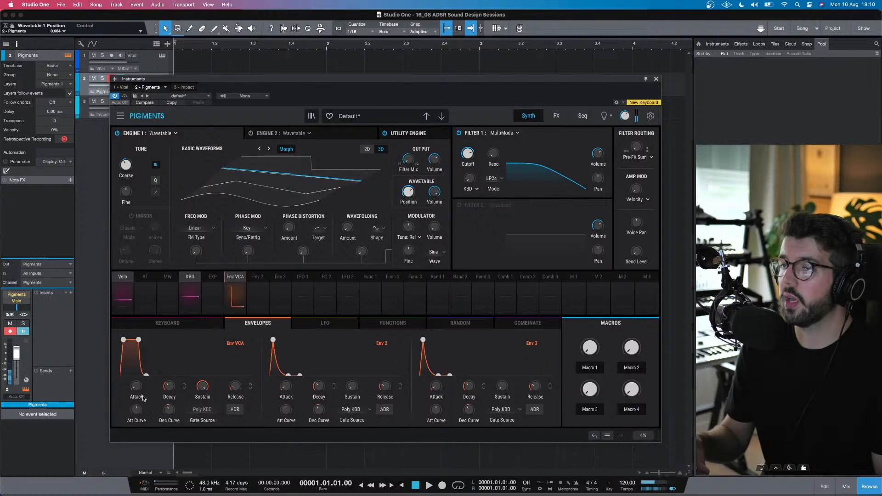
# Step: Soften the Env VCA envelope with an attack of 307 ms and a release of 1.95 s
pyautogui.moveTo(136, 389)
pyautogui.moveTo(136, 388); pyautogui.dragTo(171, 385)
pyautogui.moveTo(236, 389)
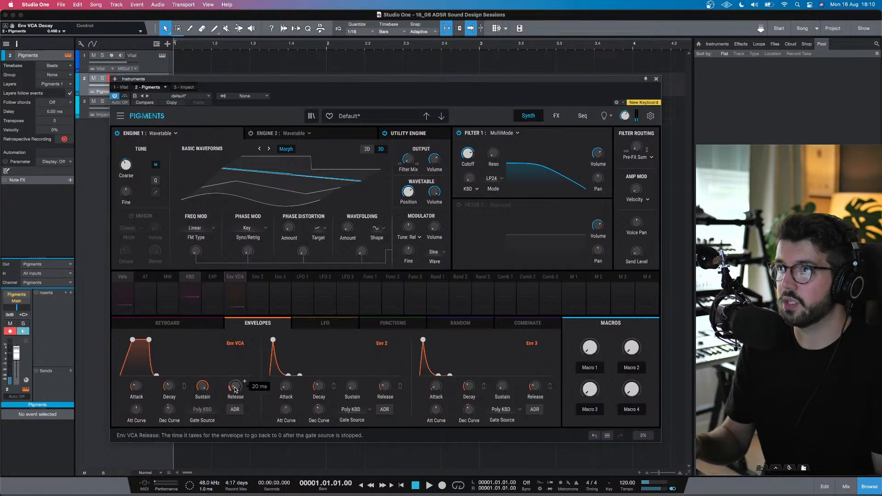
pyautogui.moveTo(235, 386); pyautogui.dragTo(236, 379)
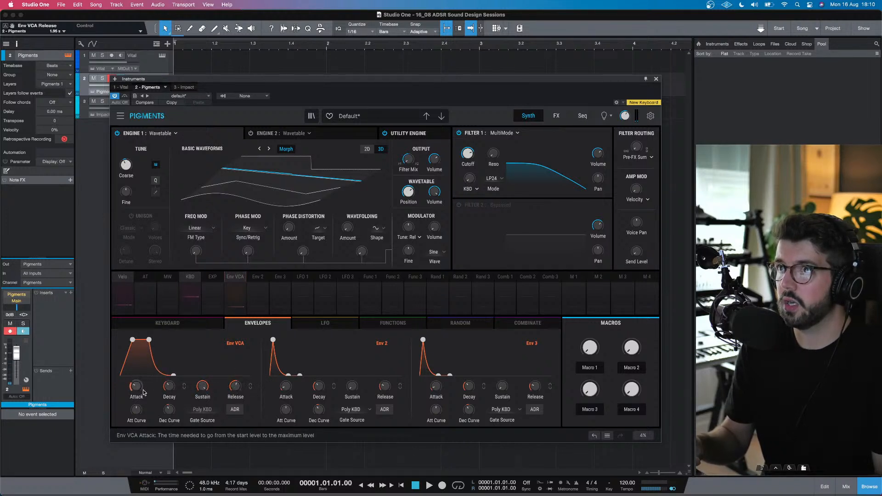
pyautogui.moveTo(140, 391); pyautogui.dragTo(140, 390)
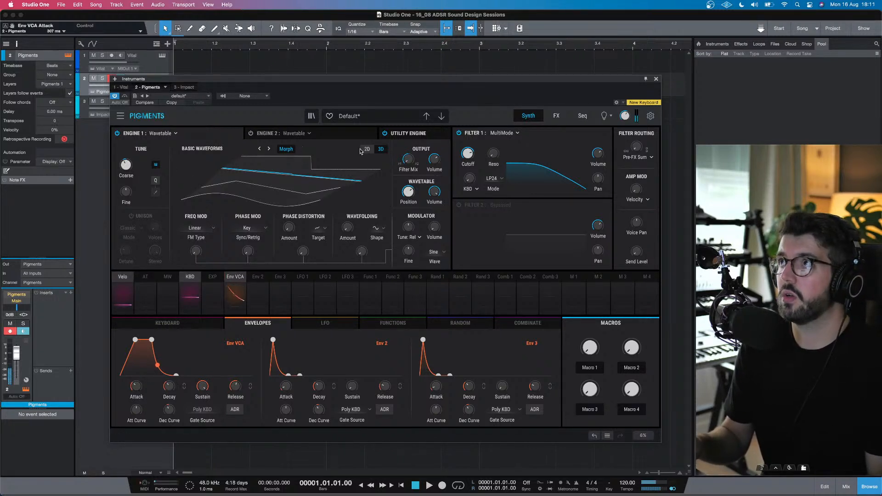
# Step: Reactivate Engine 2 alongside Engine 1 and set Filter 1's cutoff to 4319 Hz
pyautogui.click(260, 137)
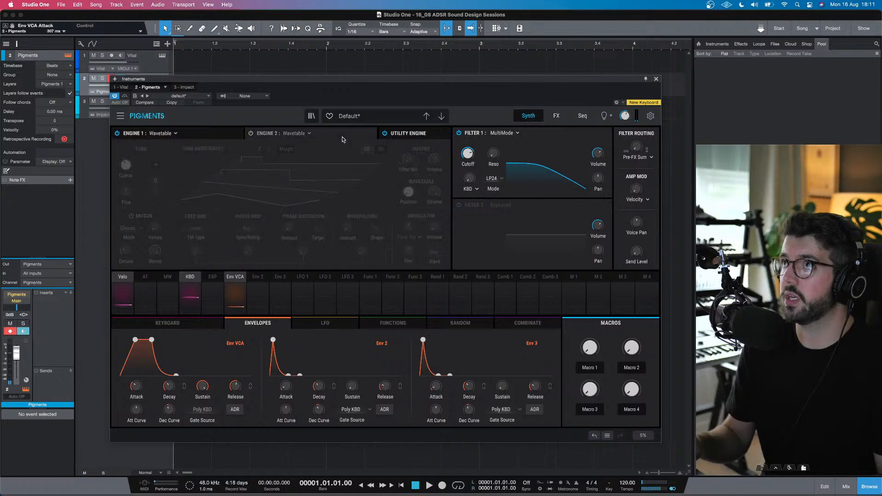
pyautogui.click(251, 133)
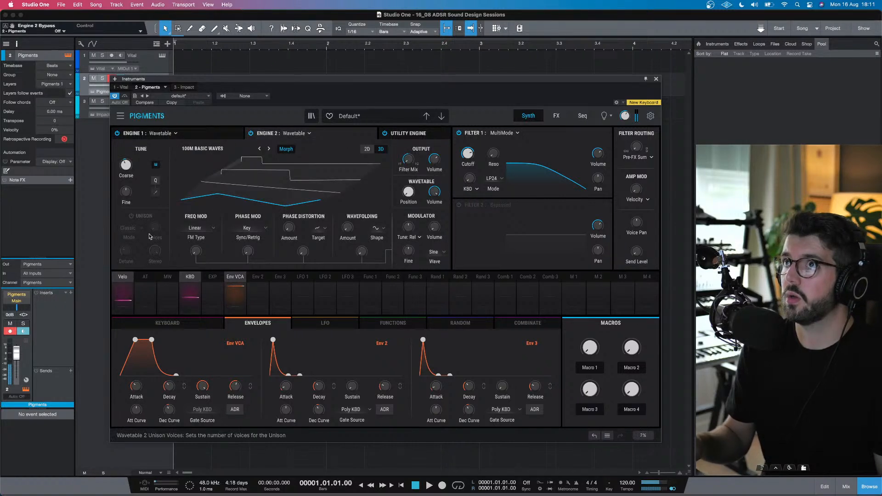
pyautogui.moveTo(468, 154); pyautogui.dragTo(468, 152)
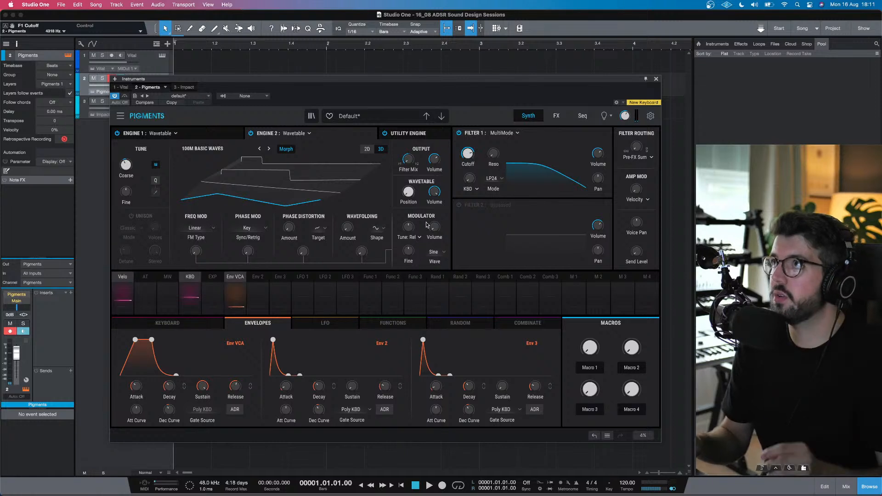
# Step: Modulate Filter 1's cutoff, set to 1107 Hz, with Function 1 by 0.37 and move the function's peak to time 0.500, level 1.00
pyautogui.click(325, 323)
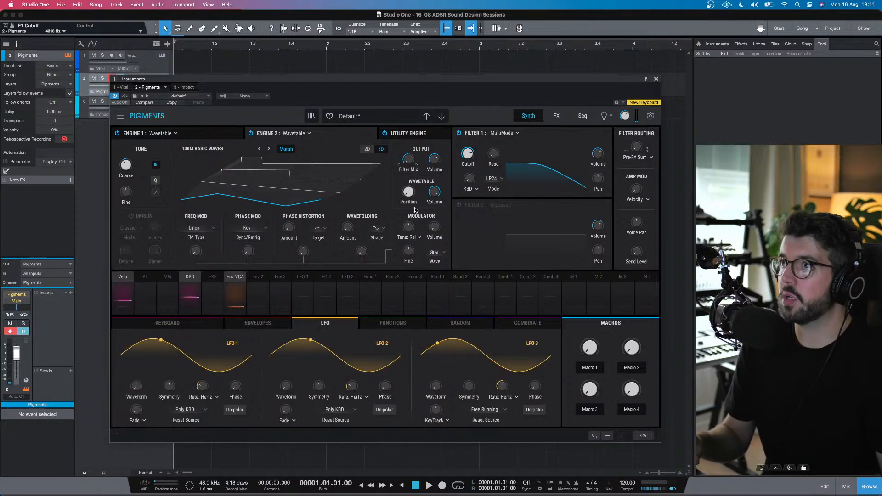
pyautogui.click(393, 323)
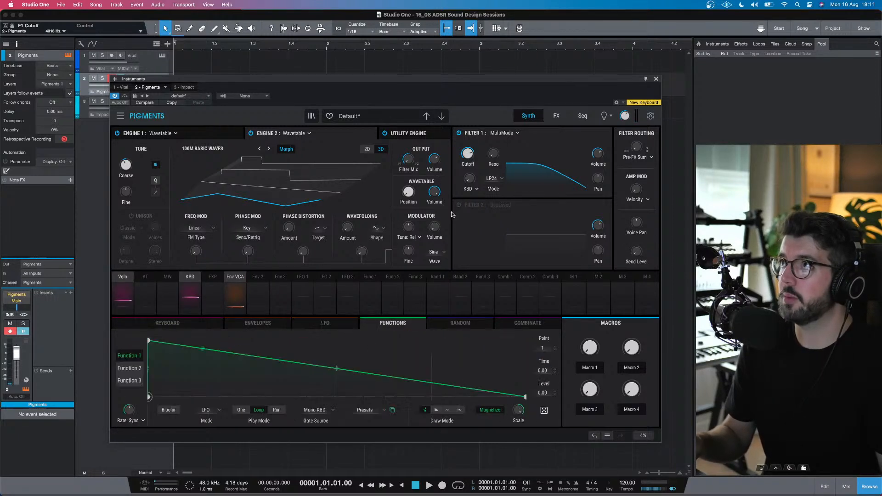
pyautogui.click(370, 277)
pyautogui.moveTo(467, 149)
pyautogui.mouseDown()
pyautogui.moveTo(468, 167)
pyautogui.moveTo(468, 144)
pyautogui.mouseUp()
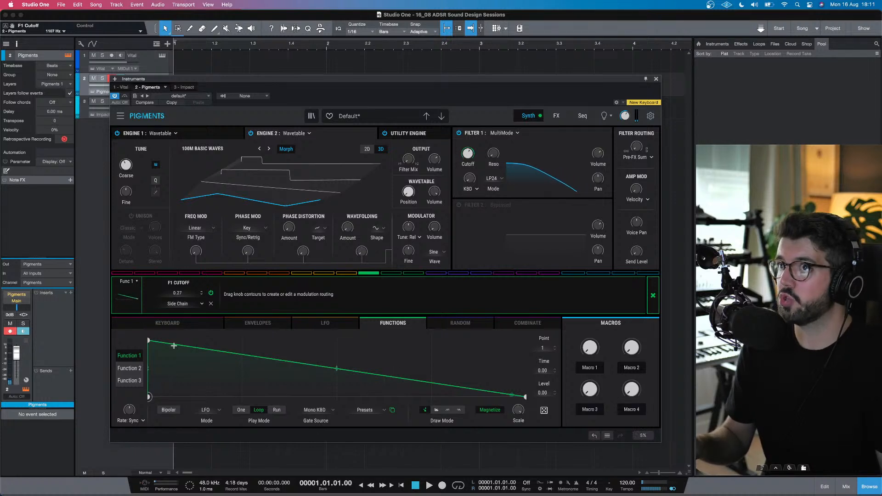
pyautogui.moveTo(151, 343); pyautogui.dragTo(337, 340)
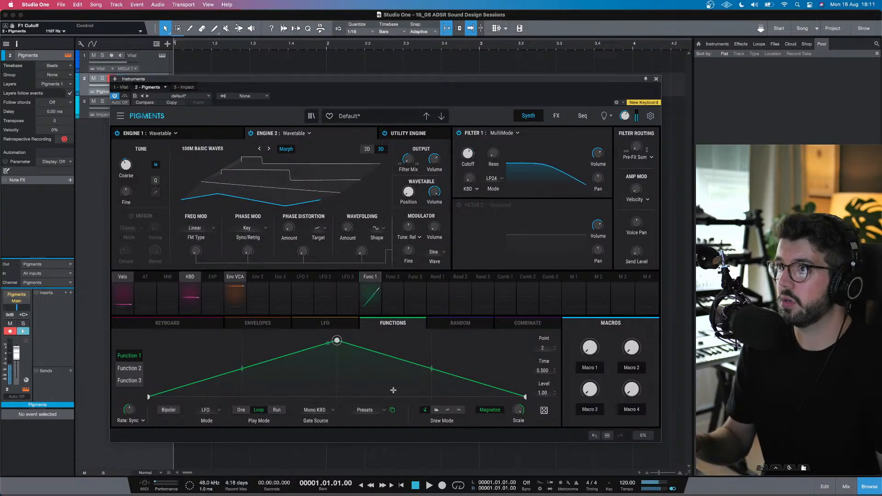
# Step: Keep Function 1 unipolar, set its play mode to One, and set Filter 1's cutoff to 1205 Hz
pyautogui.click(166, 412)
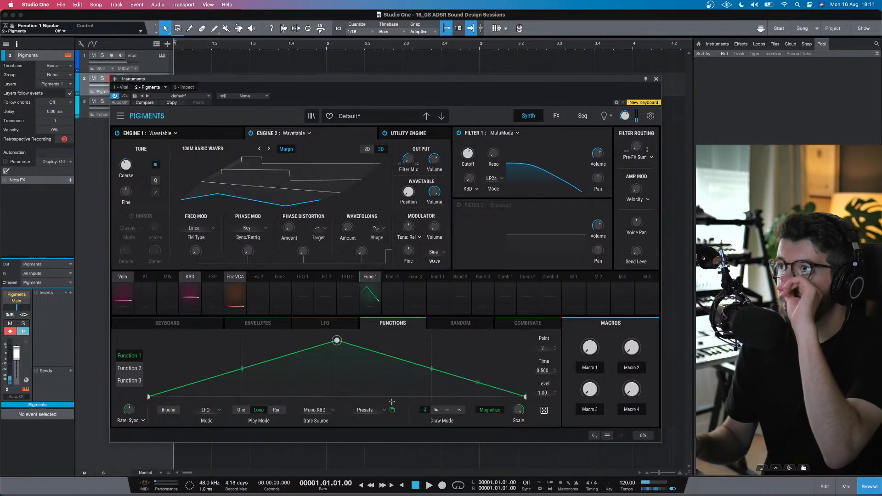
pyautogui.click(242, 410)
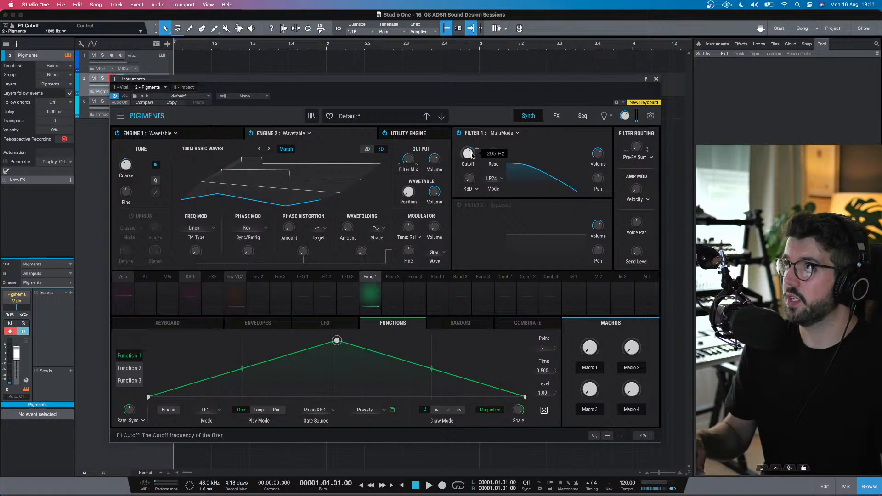
# Step: Change Engine 2's type from Wavetable to Analog and set Oscillator 1 to the rising ramp waveform
pyautogui.click(309, 134)
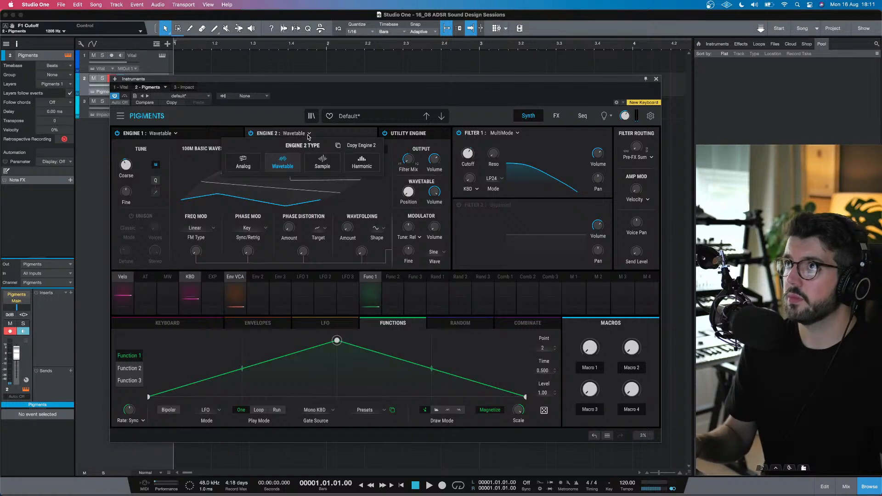
pyautogui.click(207, 155)
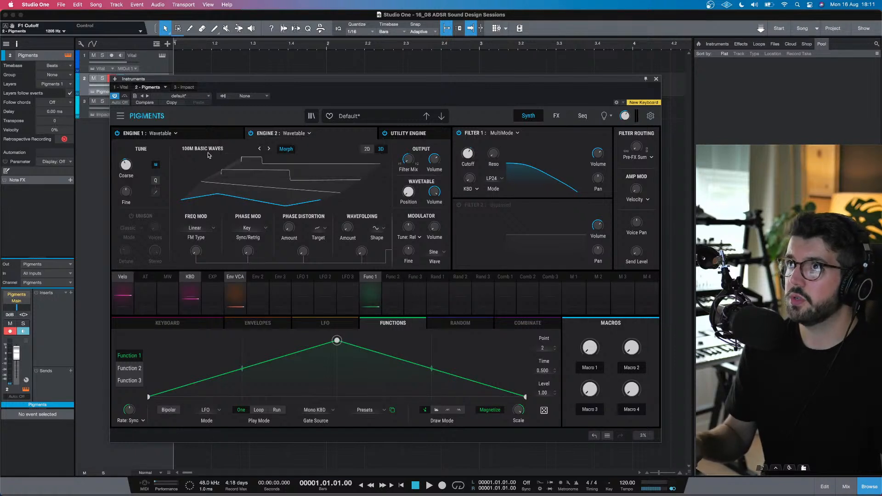
pyautogui.click(313, 135)
pyautogui.click(255, 161)
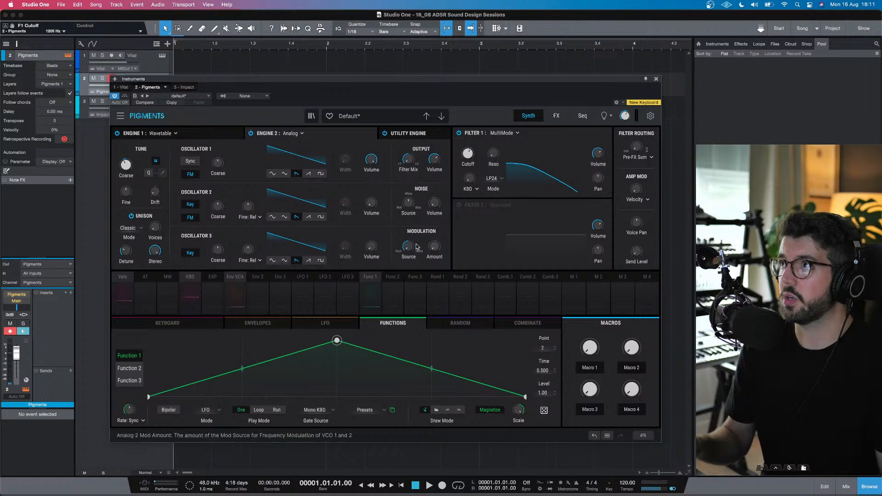
pyautogui.click(307, 174)
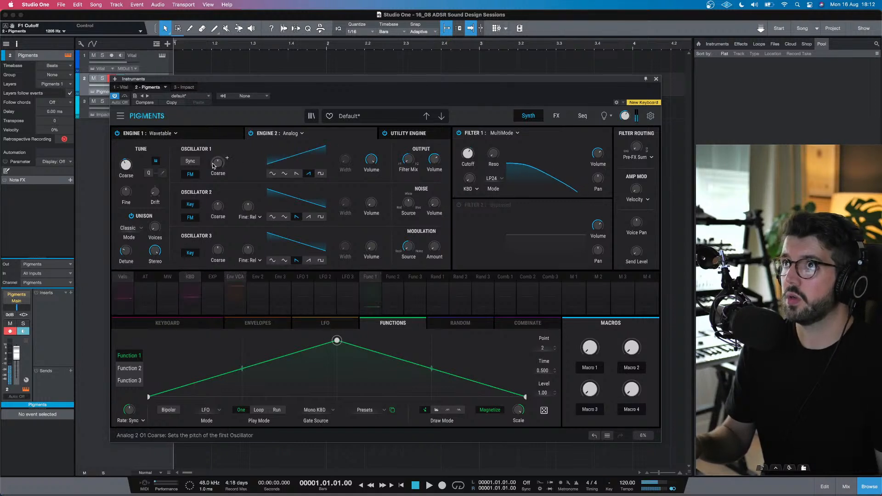
# Step: Adjust the voices and detune of Engine 2's unison and set its stereo spread to about 61%
pyautogui.moveTo(128, 169)
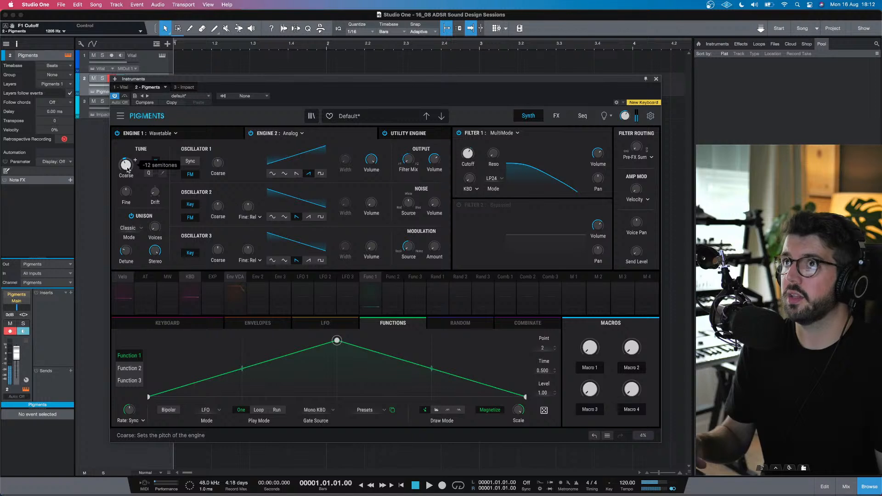
pyautogui.click(155, 227)
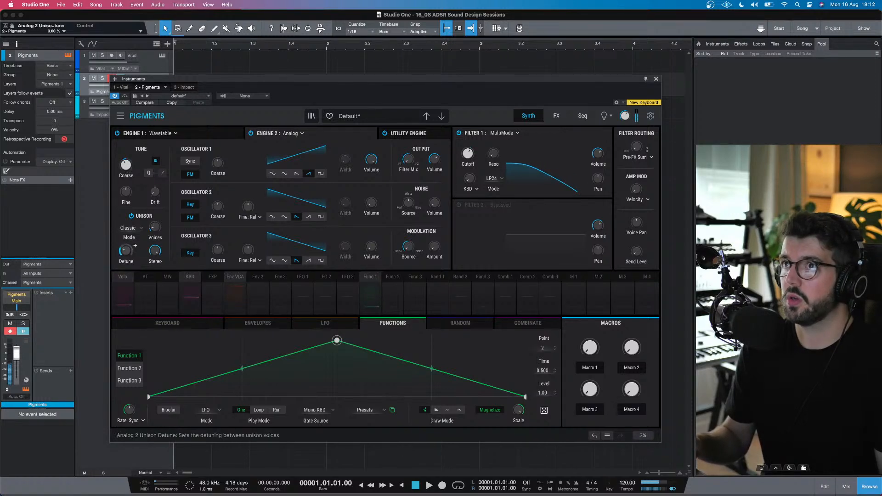
pyautogui.moveTo(155, 251)
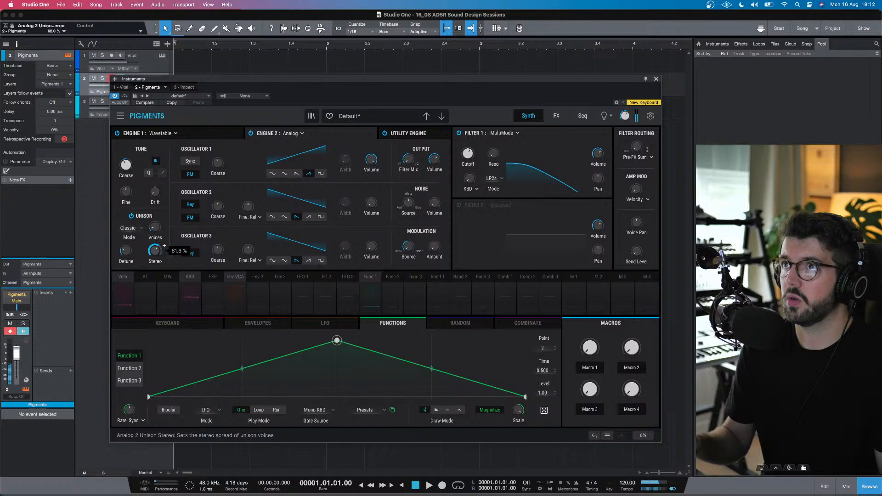
pyautogui.moveTo(155, 251); pyautogui.dragTo(155, 249)
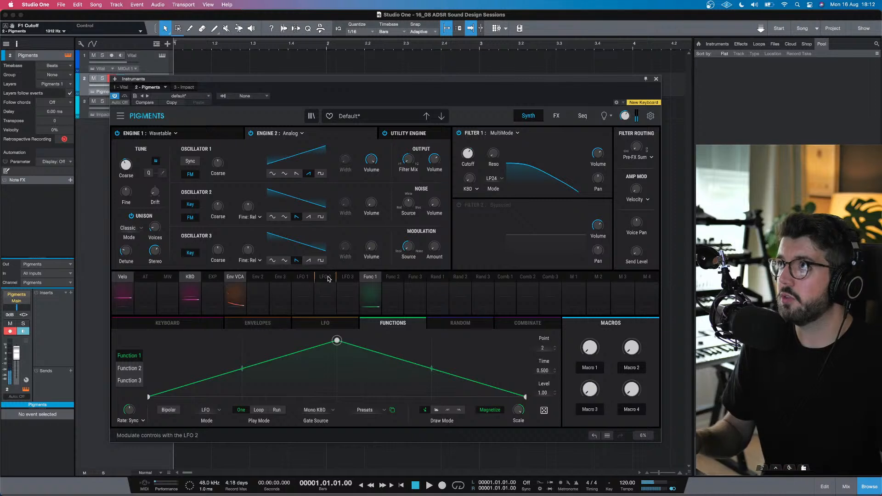
# Step: Lengthen the Env VCA release, set its attack to 336 ms and its attack curve to 1.44
pyautogui.click(266, 323)
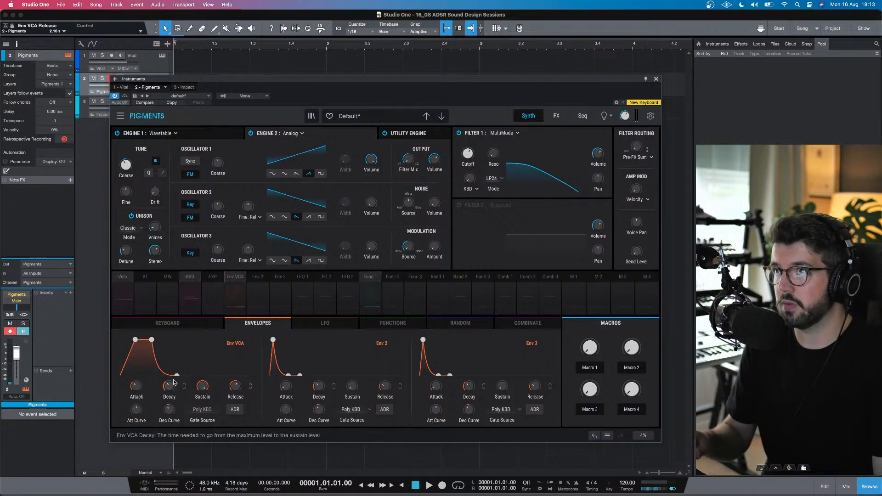
pyautogui.scroll(-5, 145, 381)
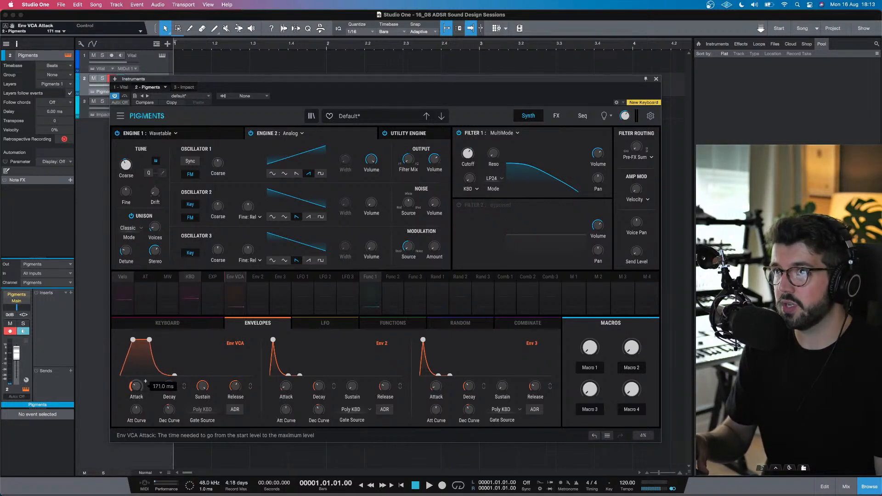
pyautogui.scroll(-6, 146, 381)
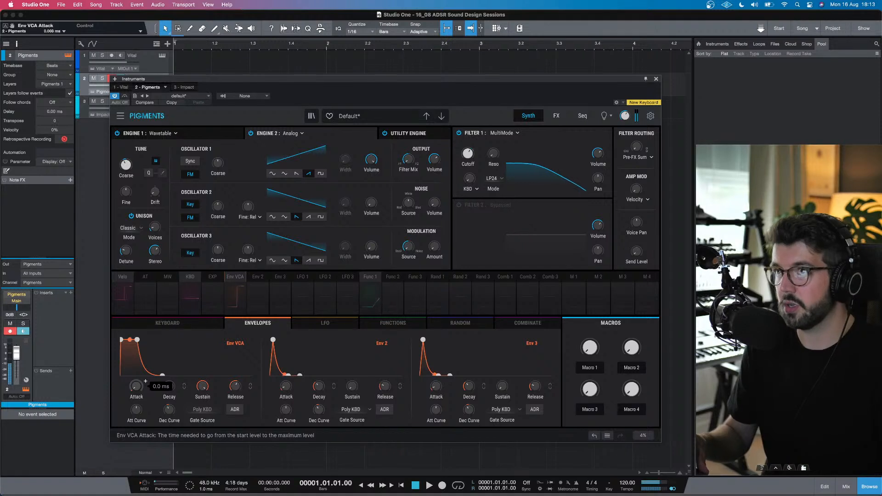
pyautogui.scroll(8, 145, 381)
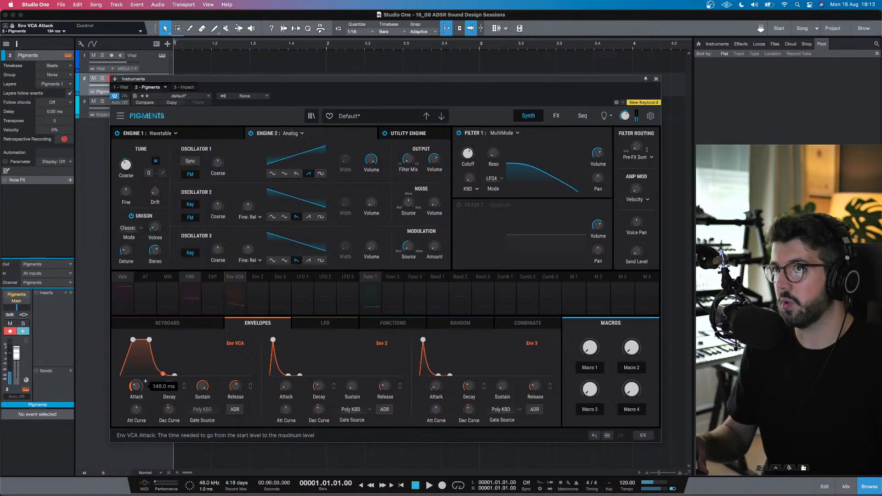
pyautogui.scroll(3, 145, 381)
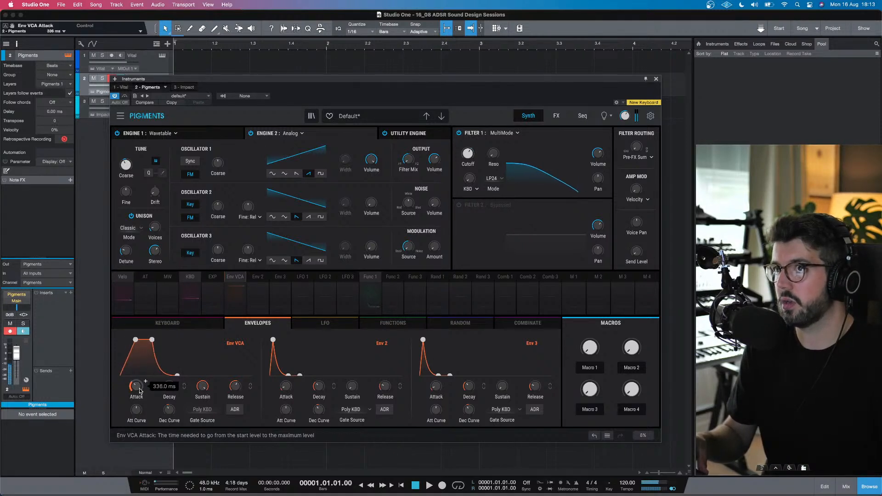
pyautogui.scroll(5, 138, 406)
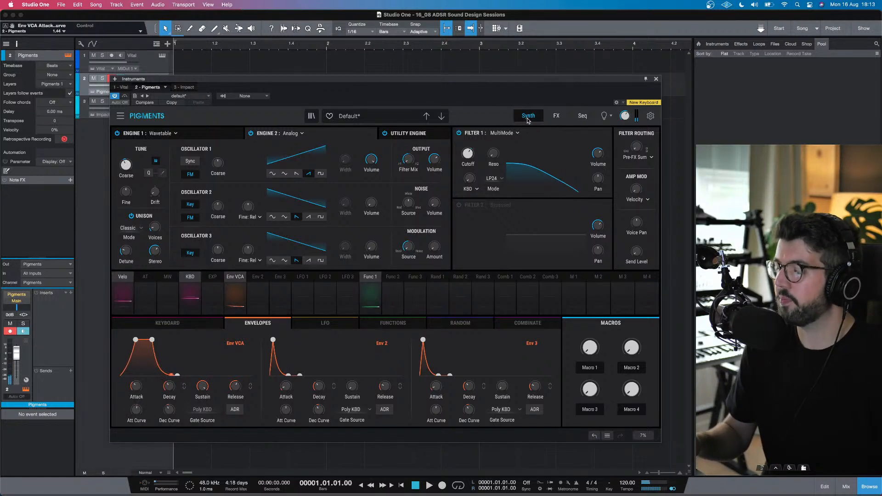
# Step: Modulate Engine 1's wavetable position, set to 0.374, by 0.25 with Function 2 in One play mode
pyautogui.click(217, 134)
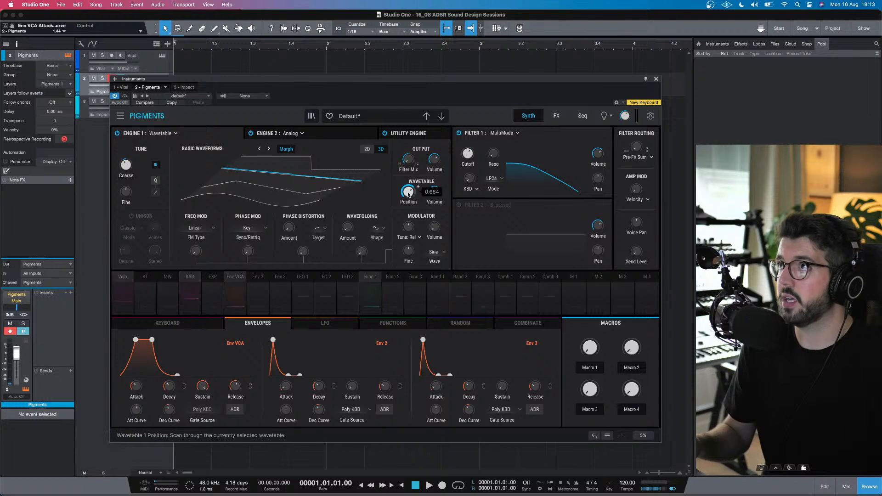
pyautogui.moveTo(327, 179)
pyautogui.mouseDown()
pyautogui.moveTo(327, 188)
pyautogui.moveTo(327, 168)
pyautogui.moveTo(327, 179)
pyautogui.mouseUp()
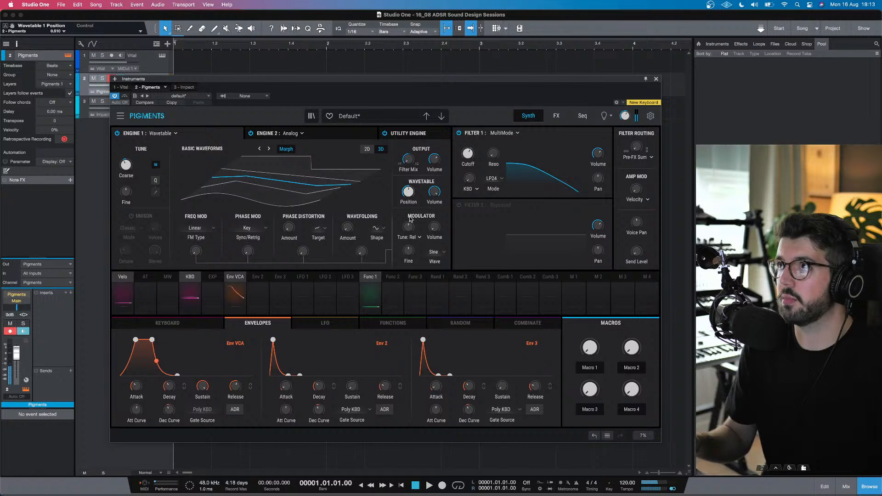
pyautogui.click(395, 288)
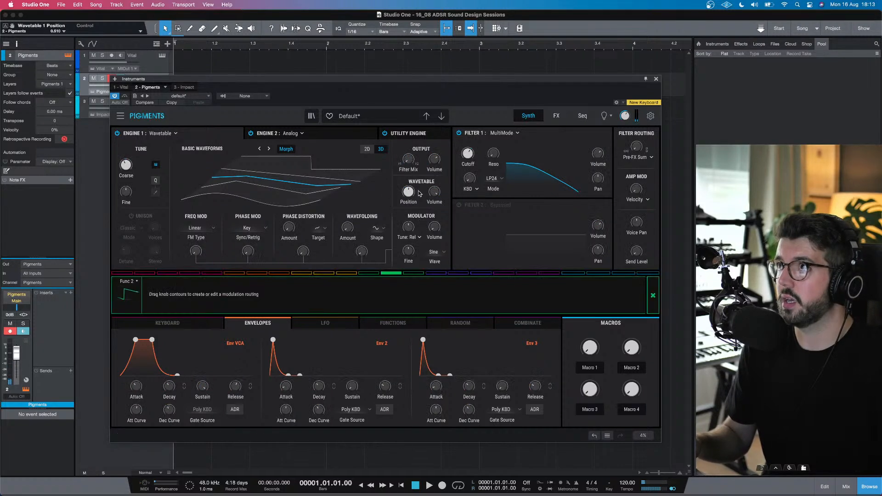
pyautogui.moveTo(416, 189); pyautogui.dragTo(413, 196)
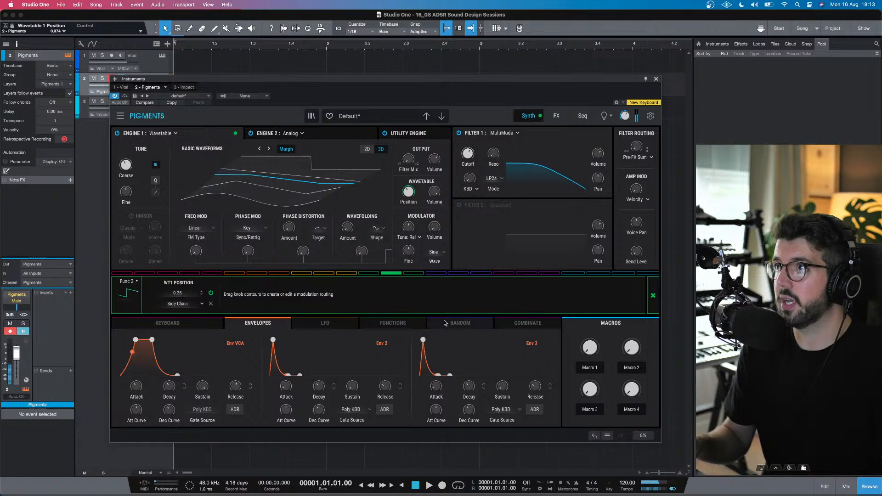
pyautogui.click(395, 323)
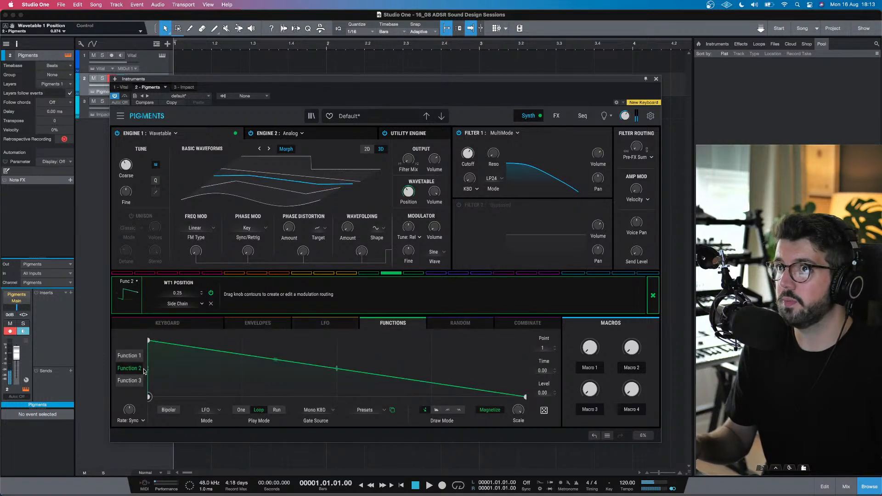
pyautogui.click(241, 410)
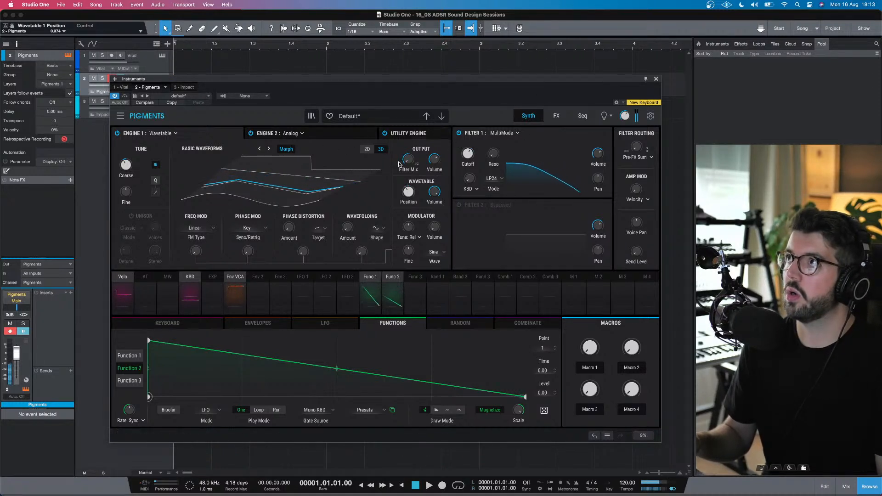
# Step: Add a Distortion effect to the first slot of FX B with increased drive and a dry/wet mix of 60%
pyautogui.click(554, 116)
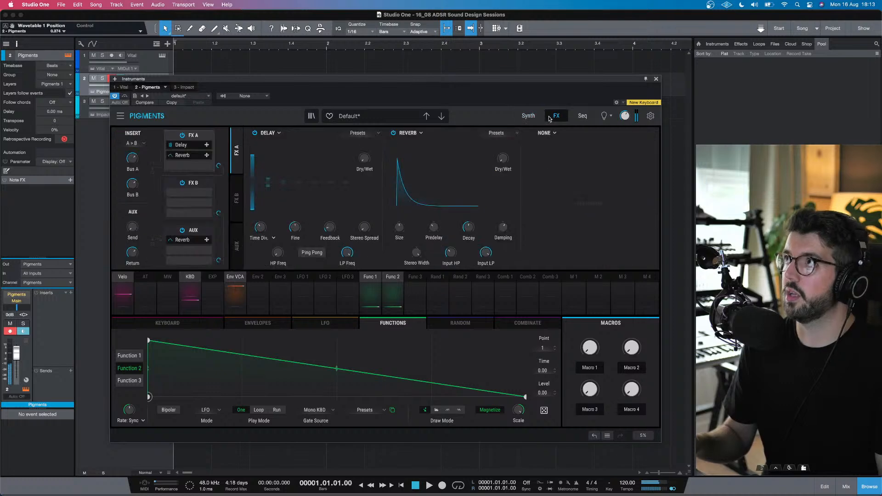
pyautogui.moveTo(572, 81)
pyautogui.mouseDown()
pyautogui.moveTo(564, 88)
pyautogui.moveTo(582, 81)
pyautogui.mouseUp()
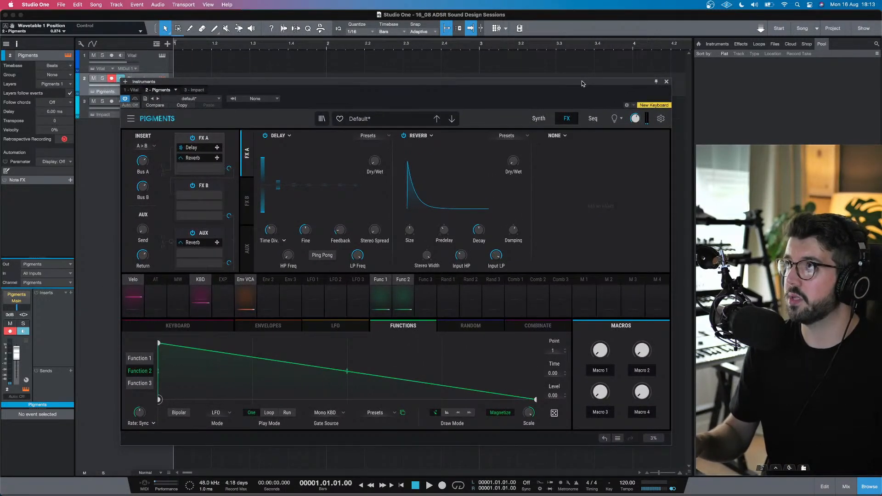
pyautogui.click(564, 138)
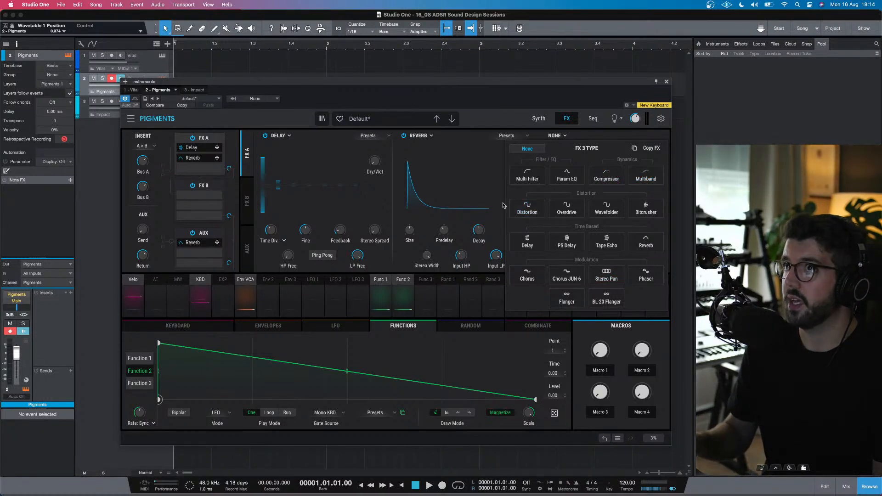
pyautogui.click(246, 203)
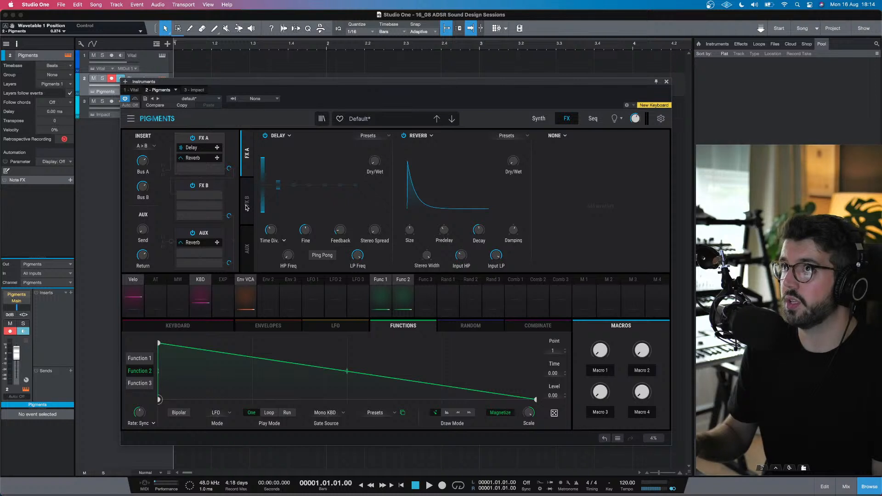
pyautogui.click(246, 198)
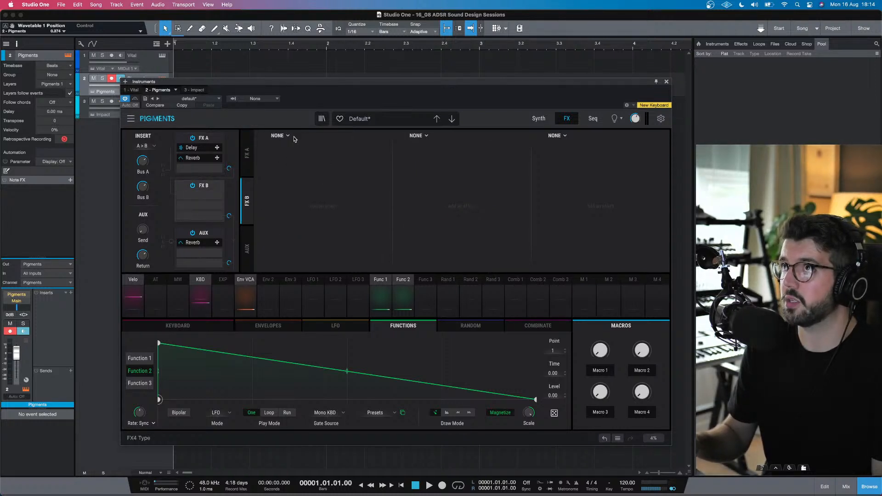
pyautogui.click(288, 136)
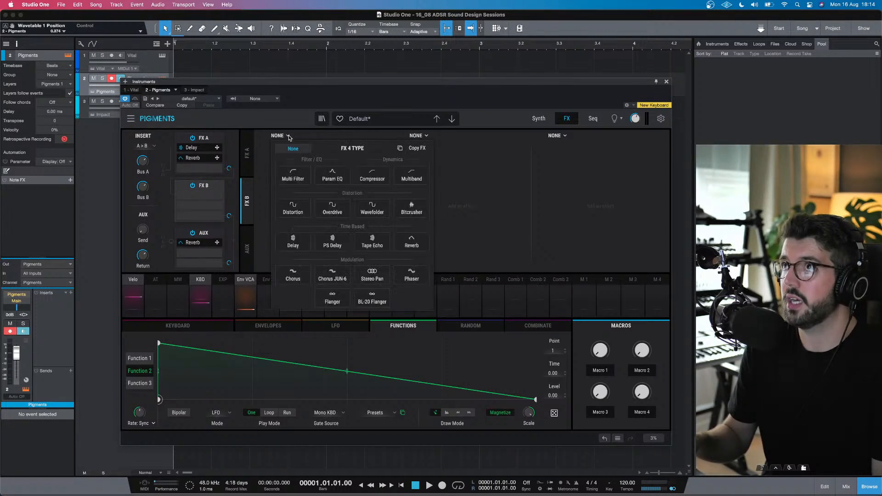
pyautogui.click(288, 205)
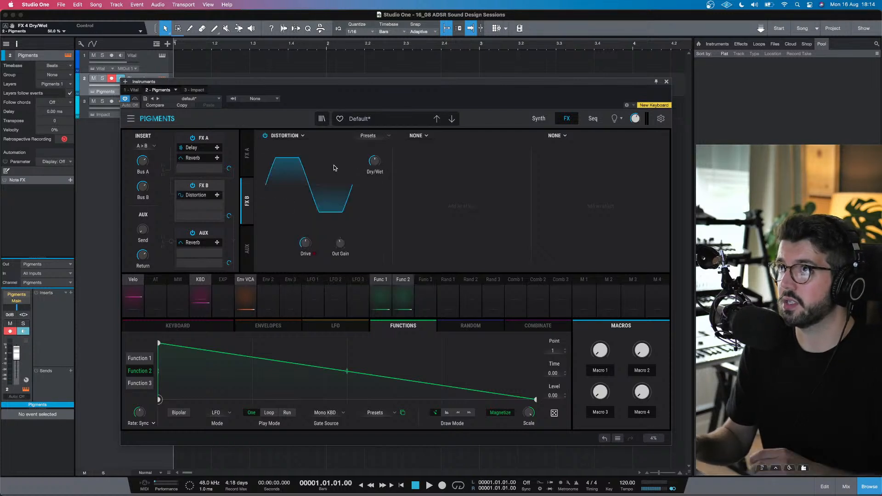
pyautogui.moveTo(376, 162); pyautogui.dragTo(376, 151)
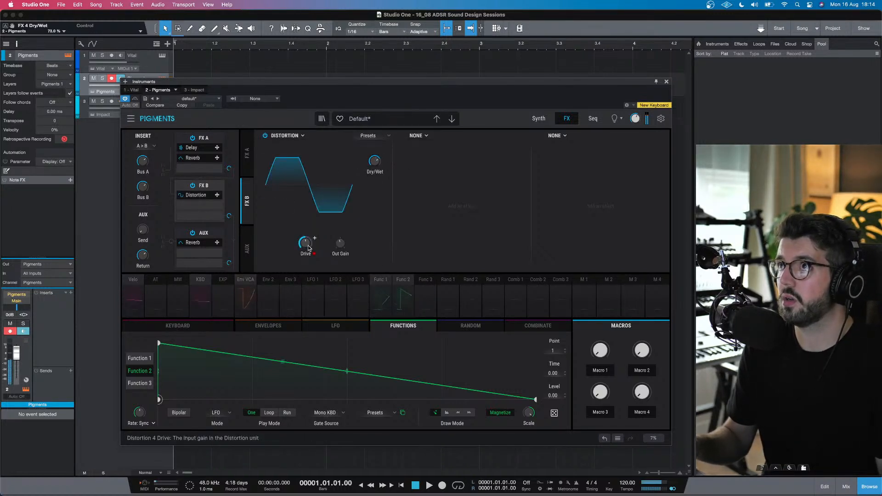
pyautogui.moveTo(308, 248); pyautogui.dragTo(307, 224)
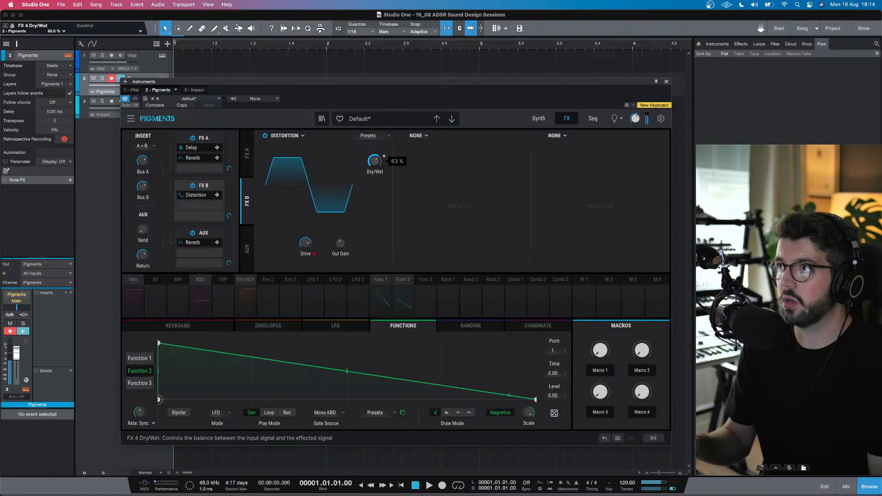
# Step: Add an Overdrive effect with level 0.500 to the second slot of FX B and bypass the Distortion
pyautogui.click(426, 136)
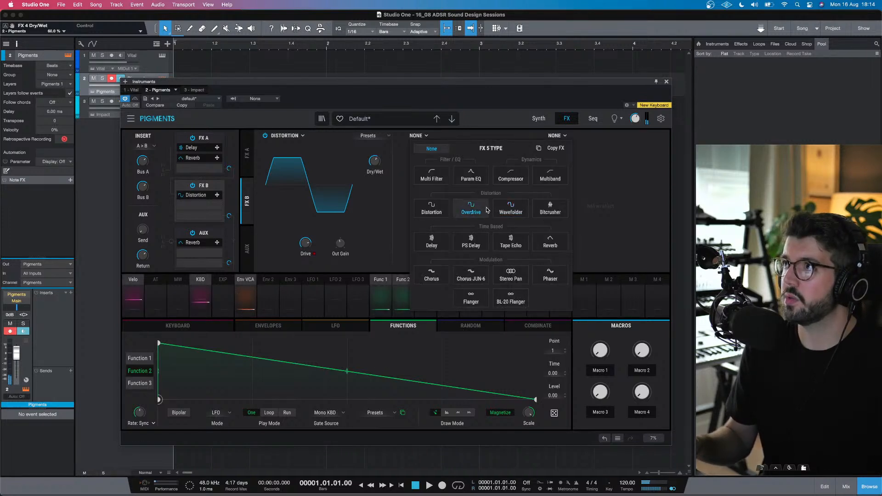
pyautogui.click(461, 211)
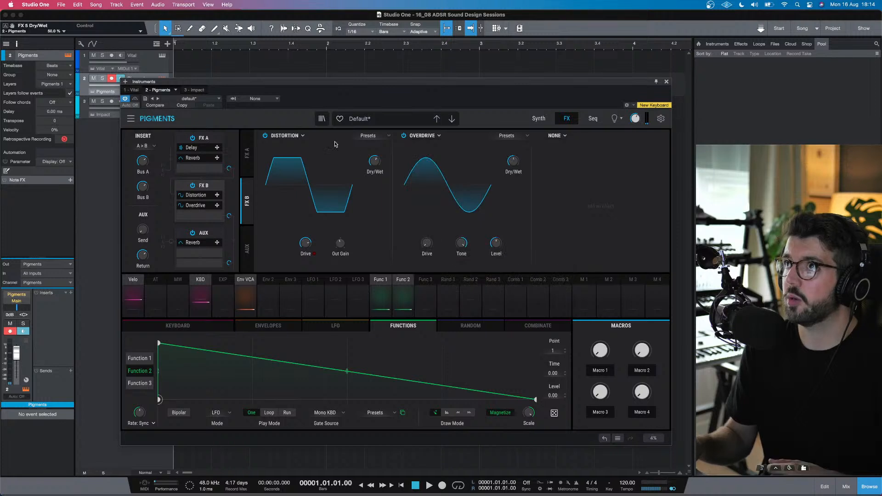
pyautogui.click(265, 136)
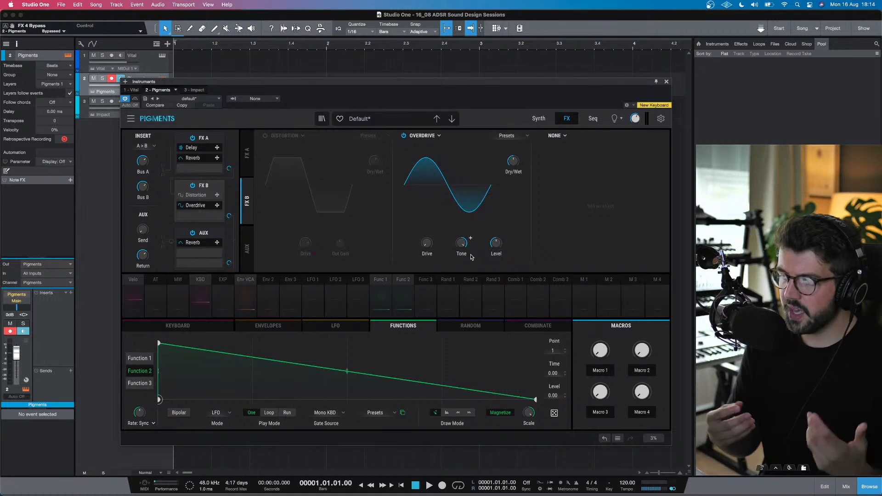
pyautogui.click(496, 242)
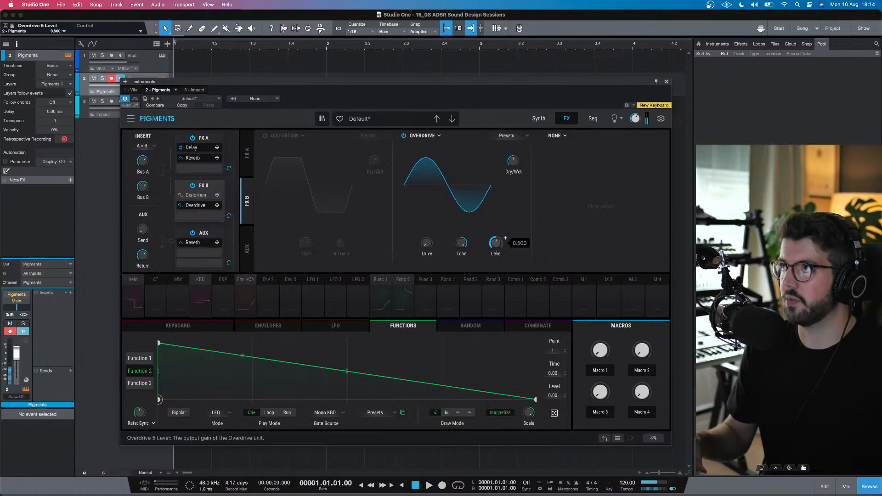
# Step: Replace the Overdrive in the second slot of FX B with a Wavefolder, adjusting its dry/wet mix and raising its drive to about 22.9 dB
pyautogui.click(460, 243)
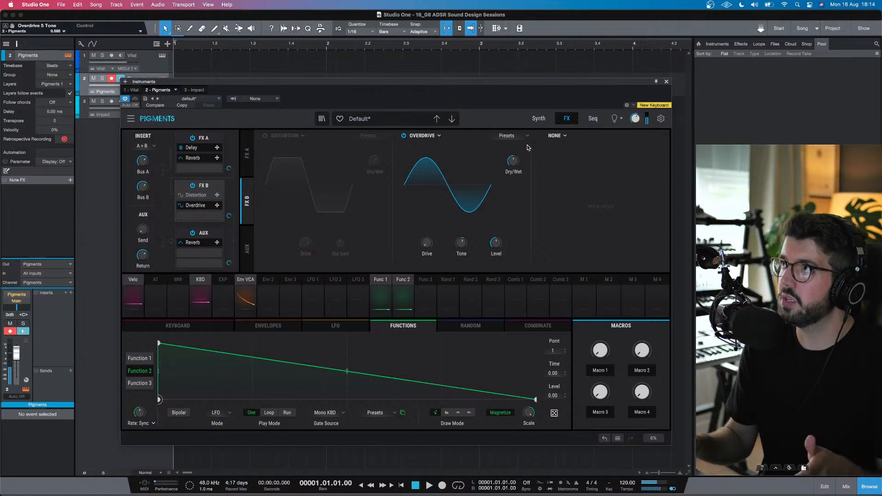
pyautogui.click(438, 136)
pyautogui.click(511, 209)
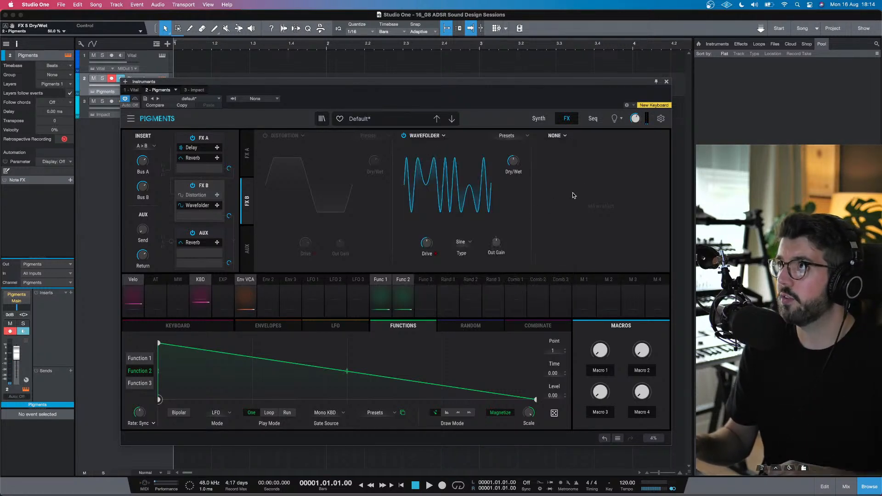
pyautogui.moveTo(510, 166); pyautogui.dragTo(510, 165)
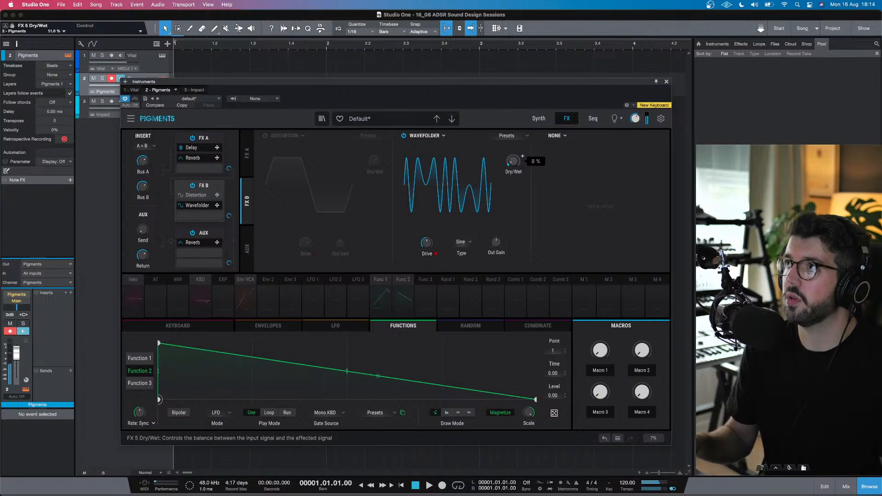
pyautogui.moveTo(427, 242)
pyautogui.mouseDown()
pyautogui.moveTo(427, 230)
pyautogui.moveTo(426, 240)
pyautogui.mouseUp()
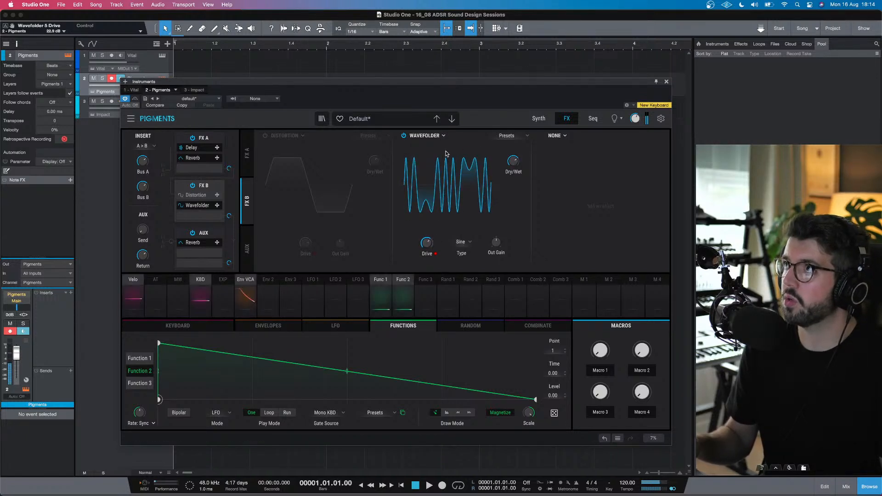
pyautogui.click(538, 119)
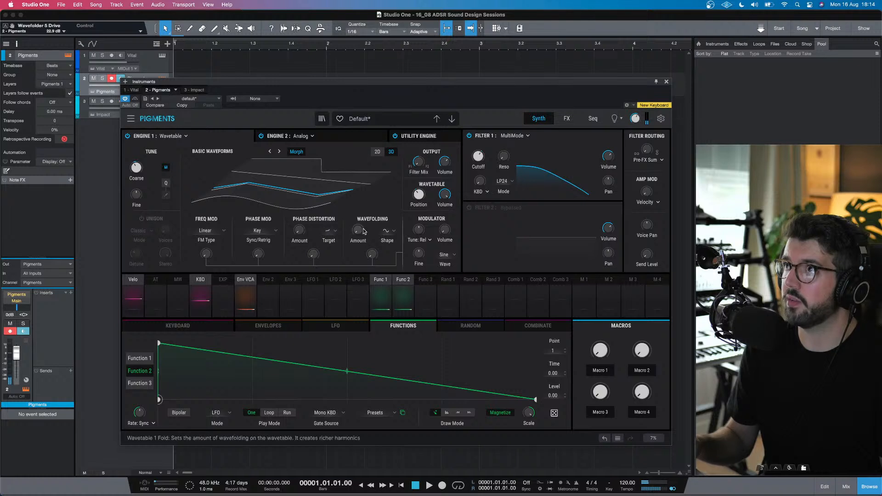
pyautogui.click(572, 119)
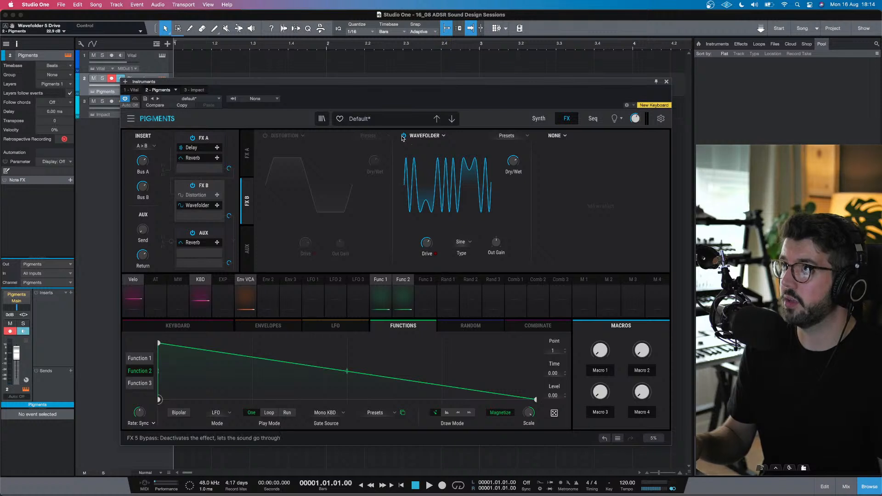
# Step: Bypass the Wavefolder and add a Bitcrusher to the third slot of FX B with increased downsampling and a higher dry/wet mix
pyautogui.click(404, 135)
pyautogui.click(556, 135)
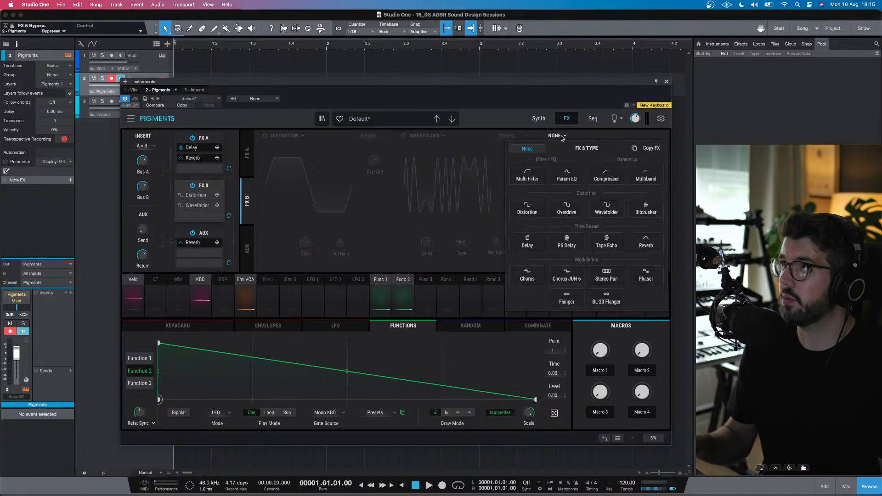
pyautogui.click(646, 210)
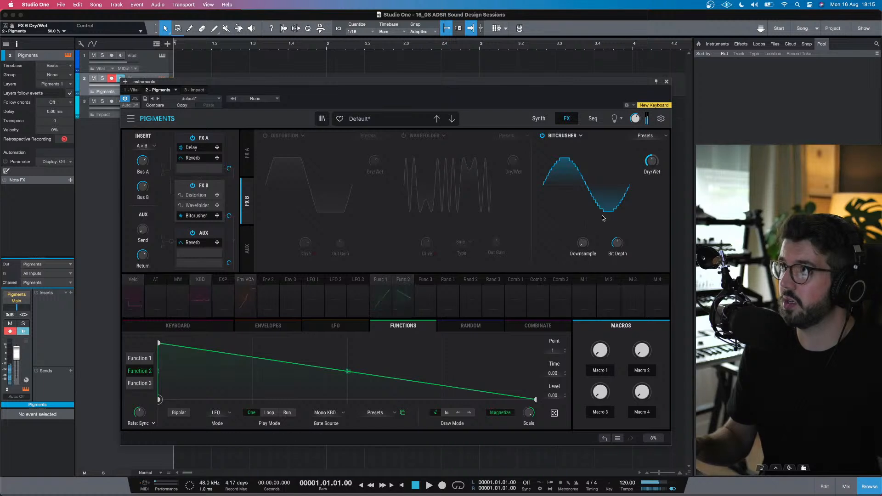
pyautogui.moveTo(578, 249); pyautogui.dragTo(579, 233)
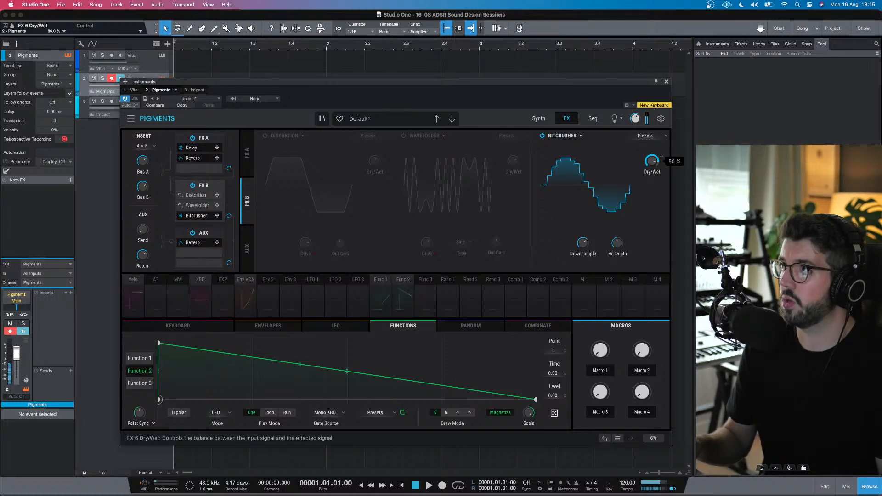
# Step: Bypass the Bitcrusher, re-enable the Distortion in FX B and reposition the plugin window
pyautogui.click(542, 136)
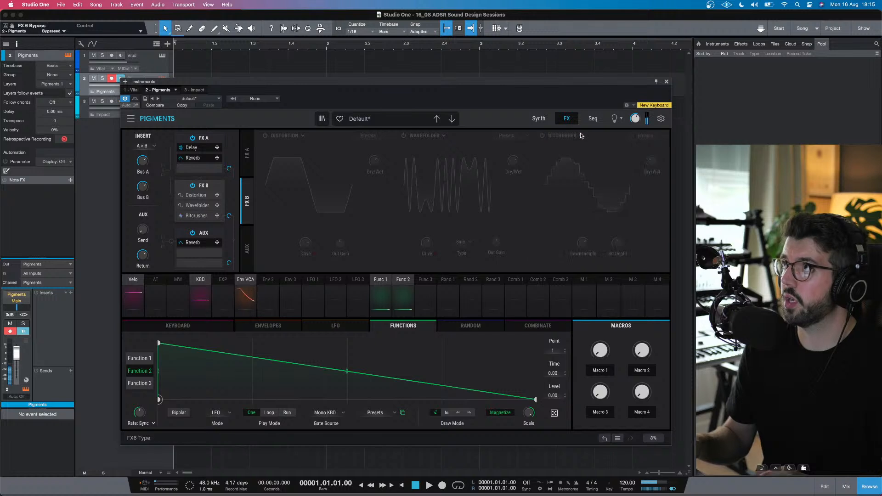
pyautogui.click(265, 136)
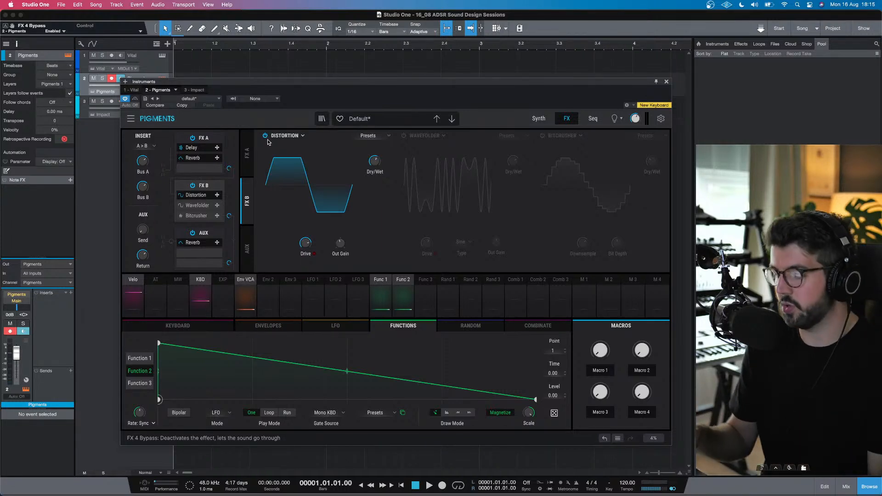
pyautogui.moveTo(398, 83); pyautogui.dragTo(462, 40)
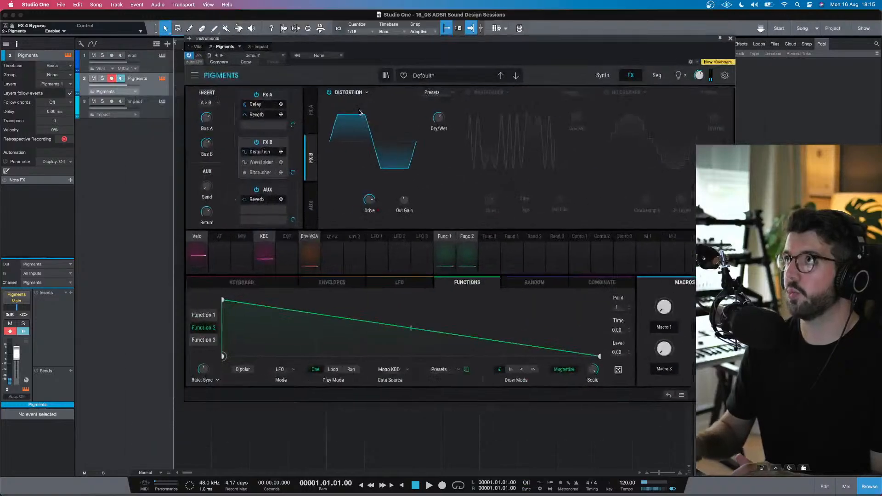
pyautogui.moveTo(360, 112); pyautogui.dragTo(386, 87)
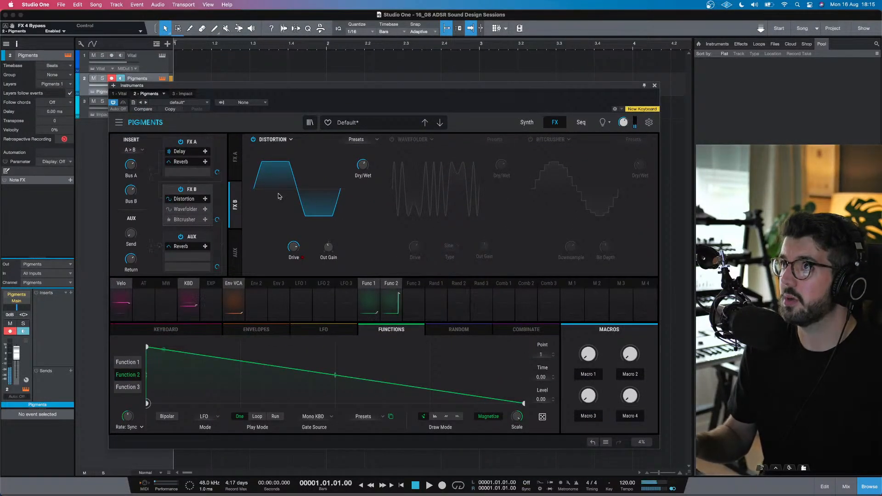
# Step: Apply the Hall preset to the Reverb in FX A and set its size to 1.40
pyautogui.click(235, 156)
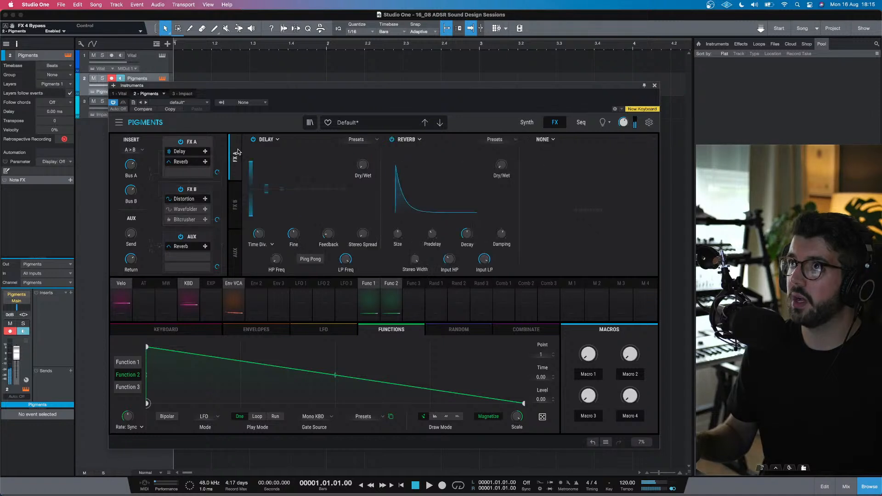
pyautogui.click(512, 138)
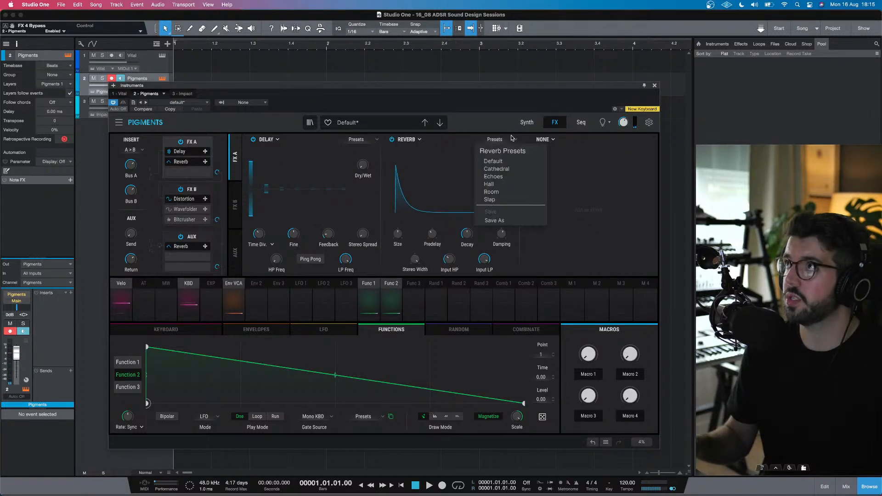
pyautogui.click(489, 184)
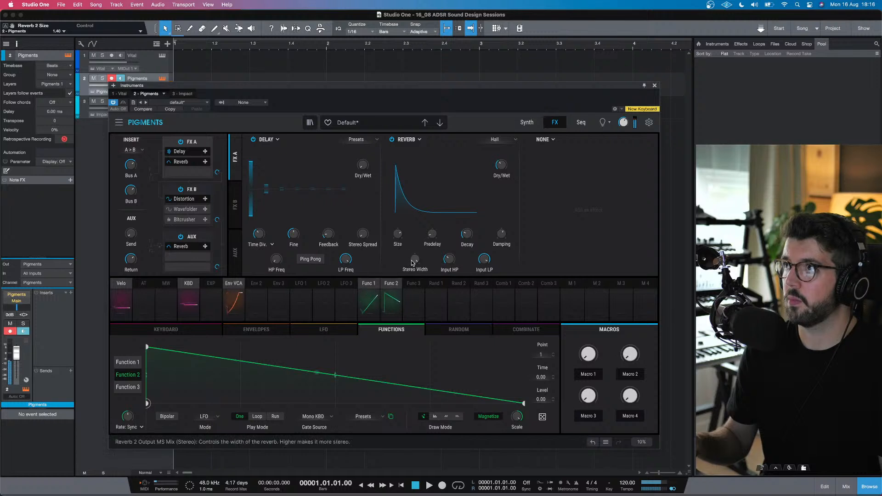
# Step: Lower the Filter 1 cutoff on the synth page to 516 Hz
pyautogui.click(528, 123)
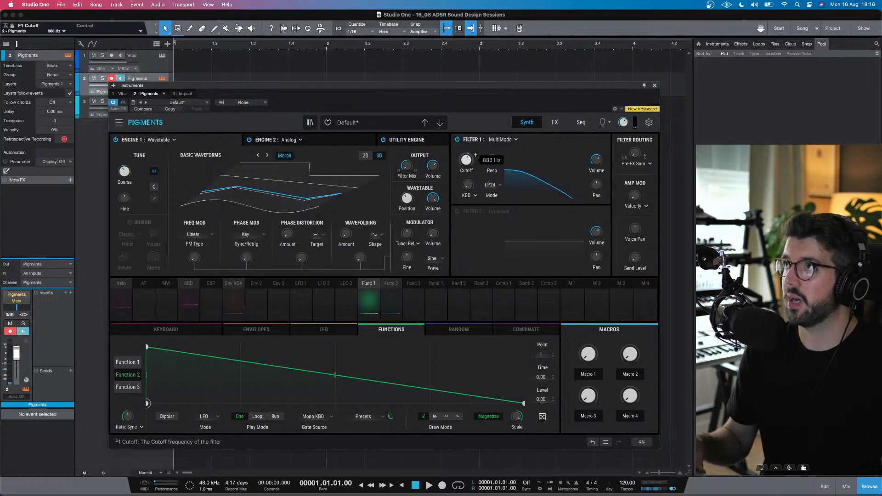
pyautogui.moveTo(466, 159); pyautogui.dragTo(467, 173)
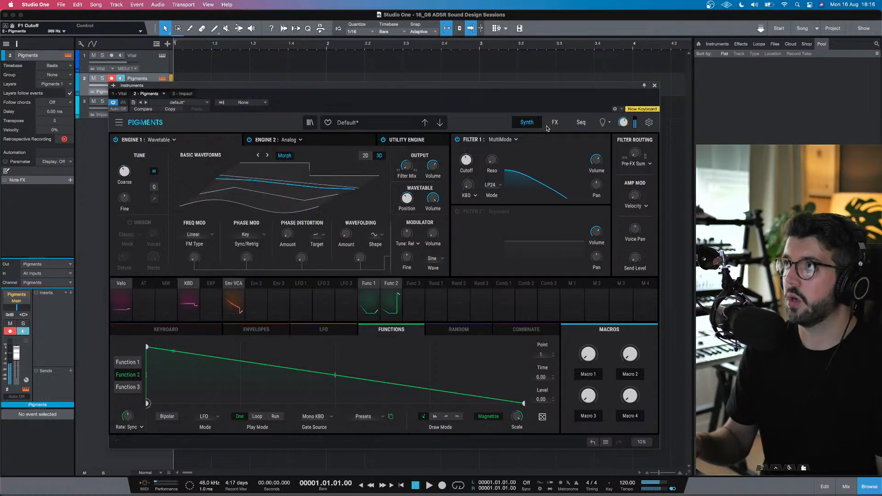
pyautogui.moveTo(468, 166); pyautogui.dragTo(469, 164)
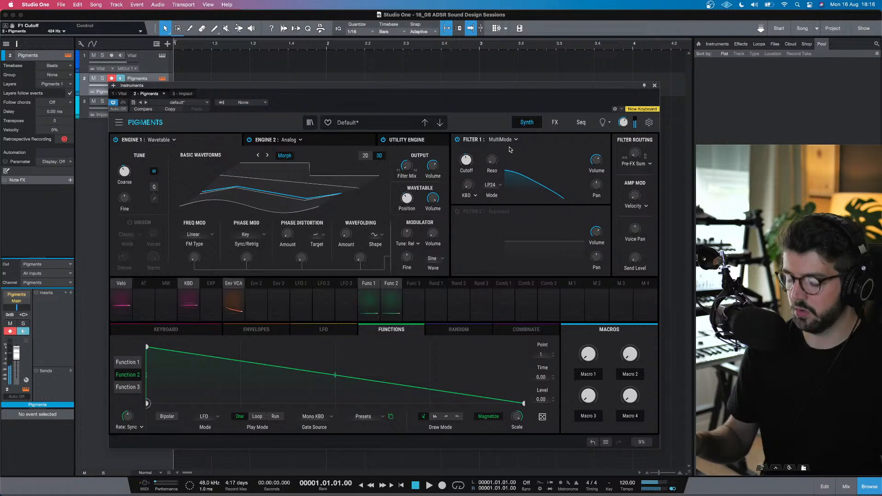
pyautogui.moveTo(468, 169); pyautogui.dragTo(468, 166)
# Step: Increase the unison voices of the analog Engine 2 and set its unison stereo spread to 77.2%
pyautogui.click(329, 142)
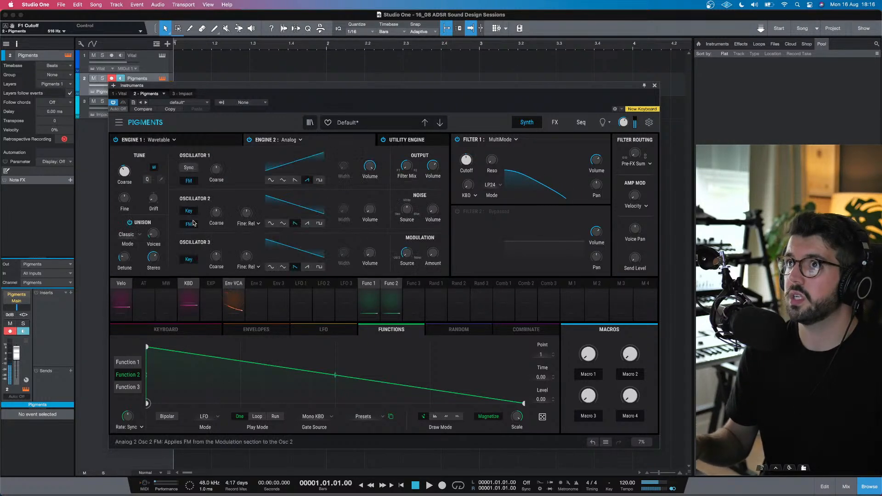
pyautogui.moveTo(153, 233)
pyautogui.moveTo(155, 235); pyautogui.dragTo(155, 224)
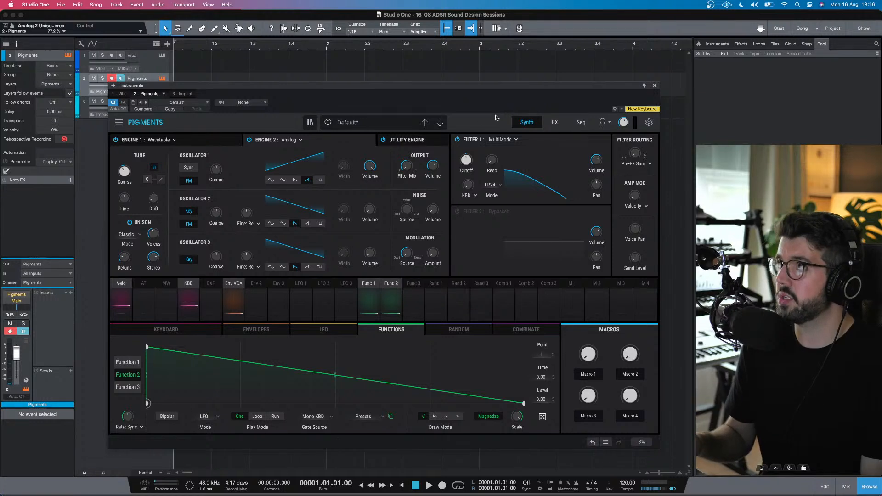
# Step: Try a Chorus in place of the AUX bus Reverb, switch it to a Flanger and set the AUX send level to -12.8 dB
pyautogui.click(556, 122)
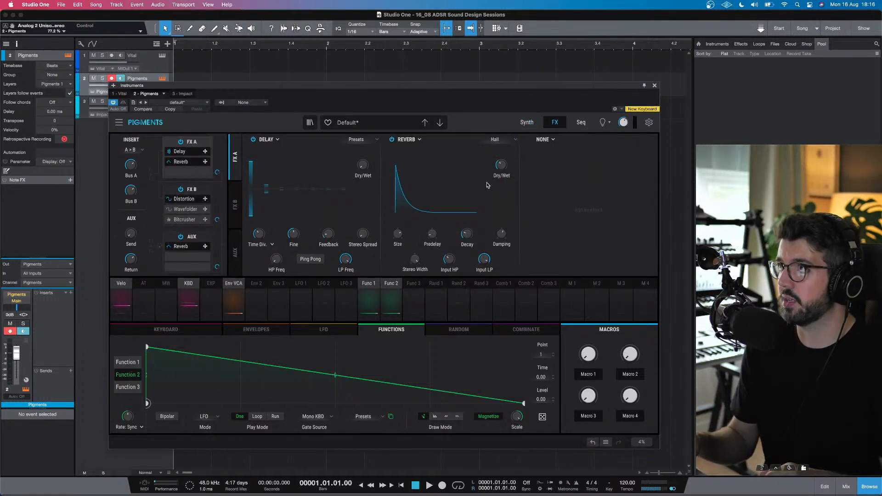
pyautogui.click(554, 140)
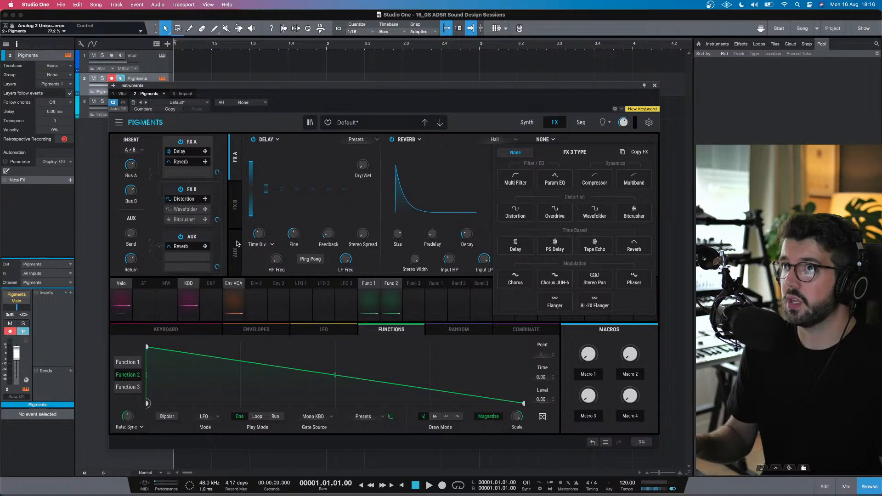
pyautogui.click(217, 240)
pyautogui.click(235, 253)
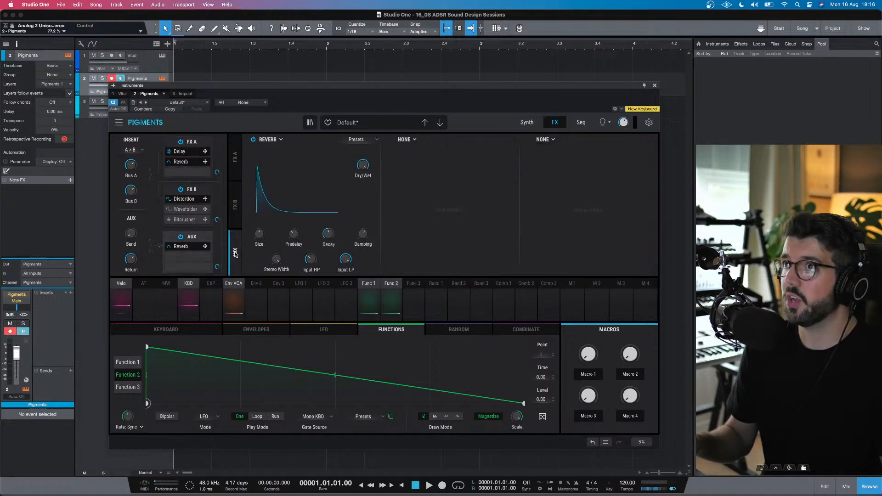
pyautogui.click(281, 139)
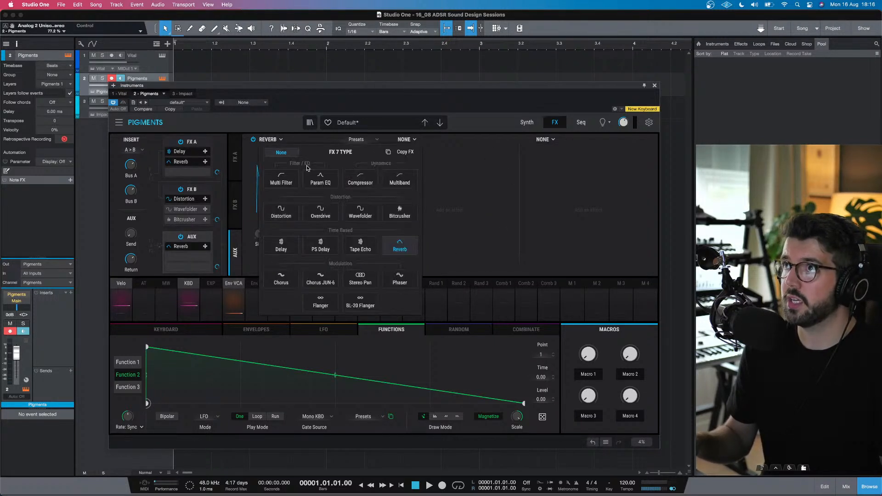
pyautogui.click(298, 279)
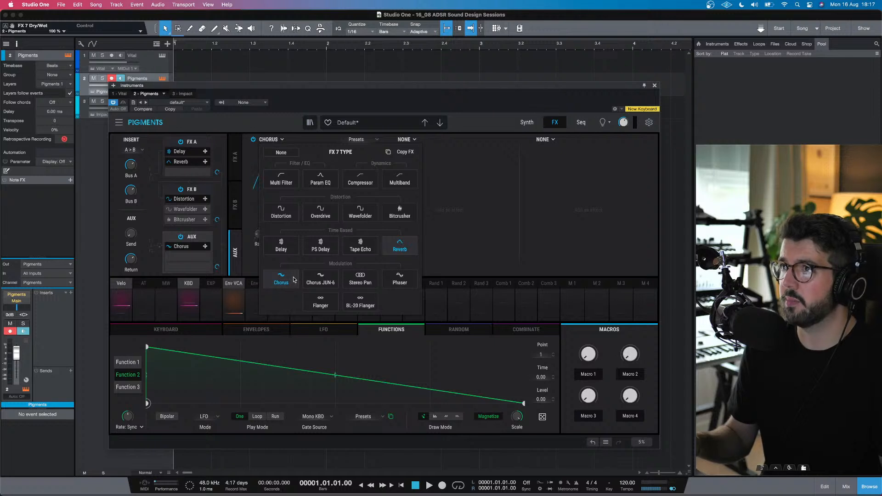
pyautogui.click(281, 140)
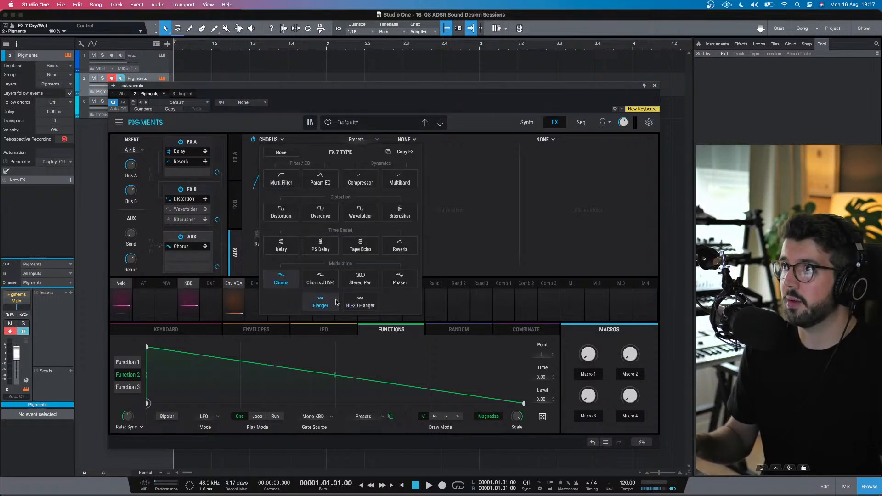
pyautogui.click(321, 302)
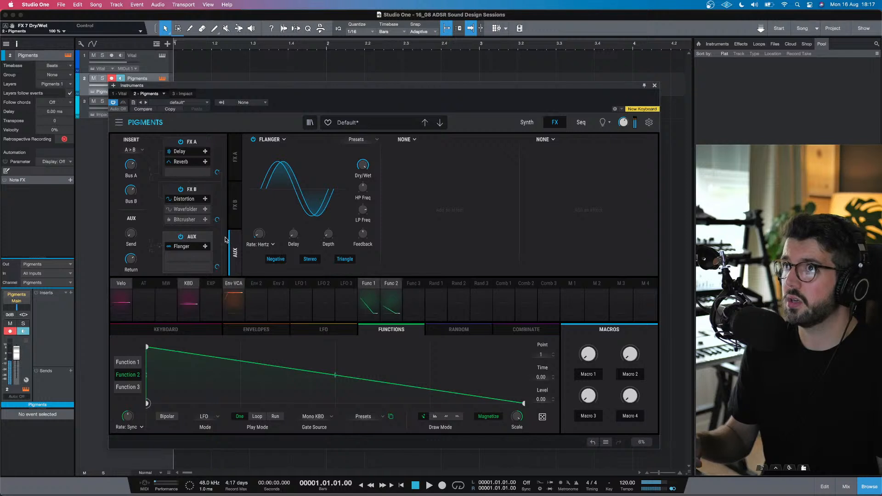
pyautogui.click(135, 237)
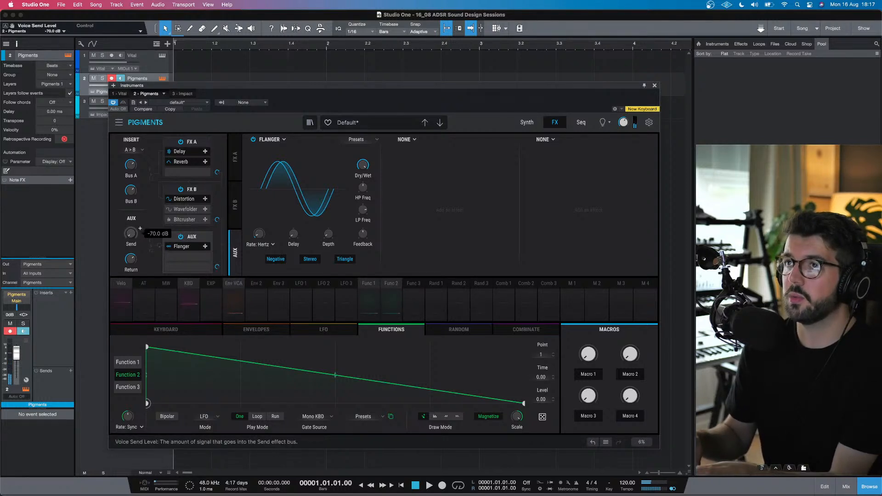
pyautogui.moveTo(135, 237)
pyautogui.mouseDown()
pyautogui.moveTo(136, 206)
pyautogui.moveTo(131, 239)
pyautogui.mouseUp()
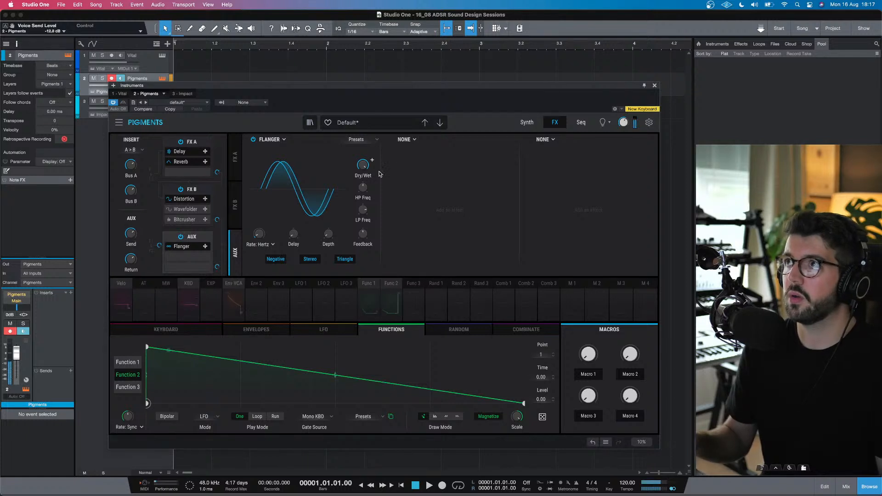
# Step: Swap the AUX Flanger for a BL-20 Flanger, set its delay to 0.240 and return to the FX B effects
pyautogui.click(414, 140)
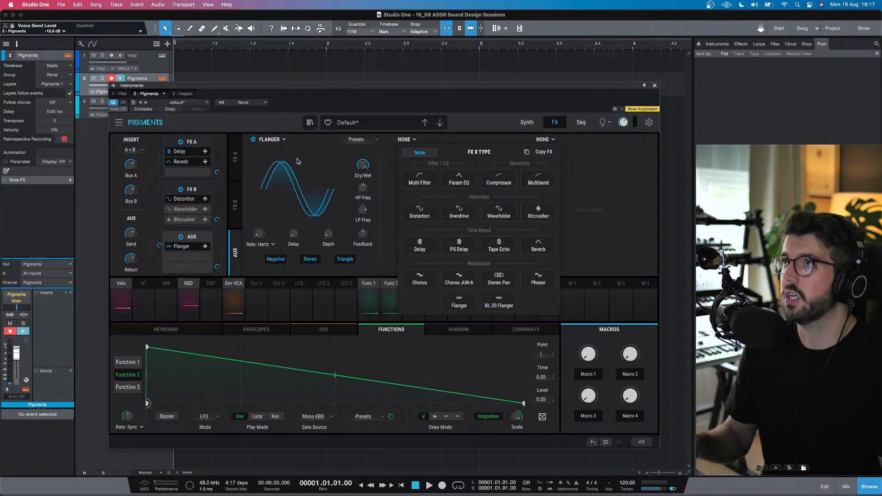
pyautogui.click(285, 139)
pyautogui.click(285, 138)
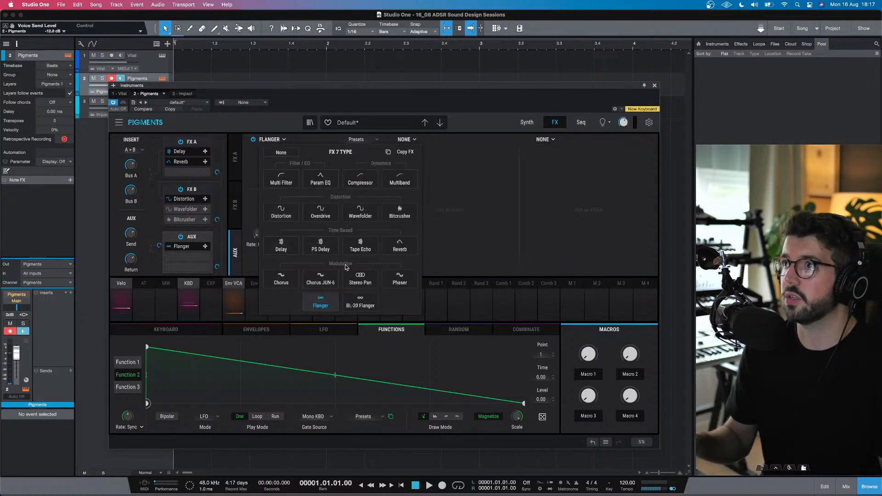
pyautogui.click(361, 301)
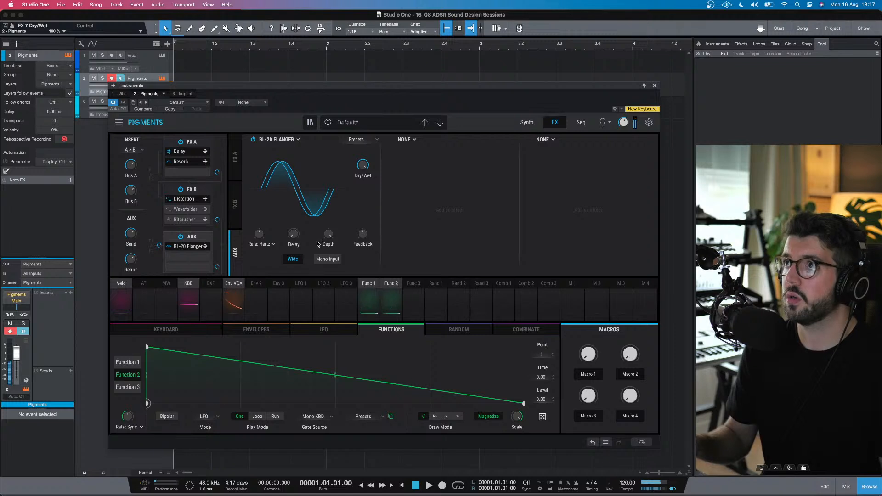
pyautogui.moveTo(295, 236); pyautogui.dragTo(301, 225)
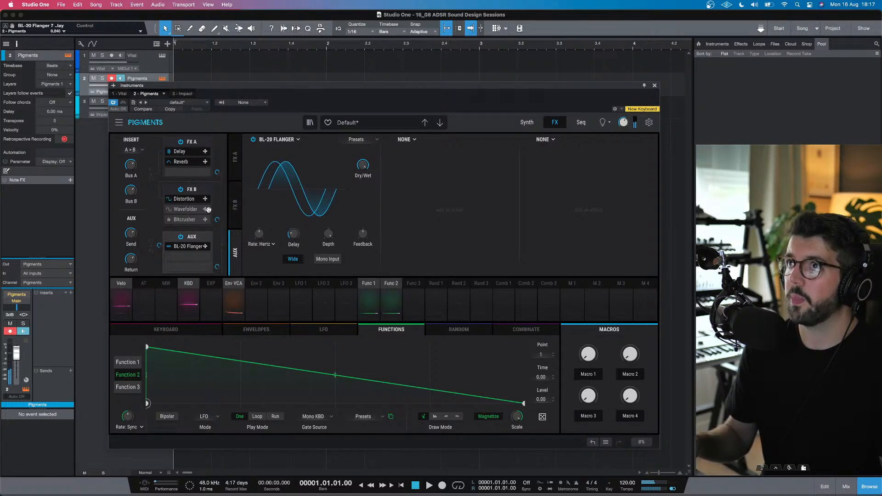
pyautogui.click(232, 216)
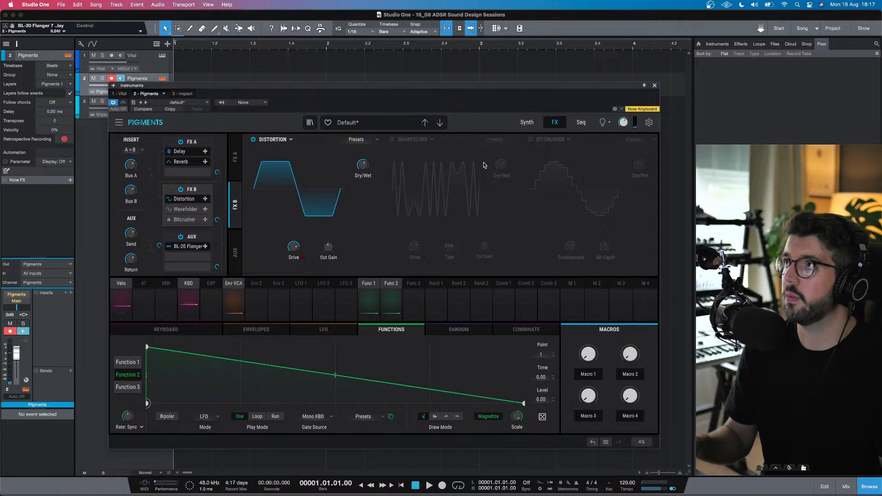
# Step: Enable the second FX B slot as a Phaser instead of the Wavefolder, adjust its dry/wet and set its rate to 0.256 Hz
pyautogui.click(392, 139)
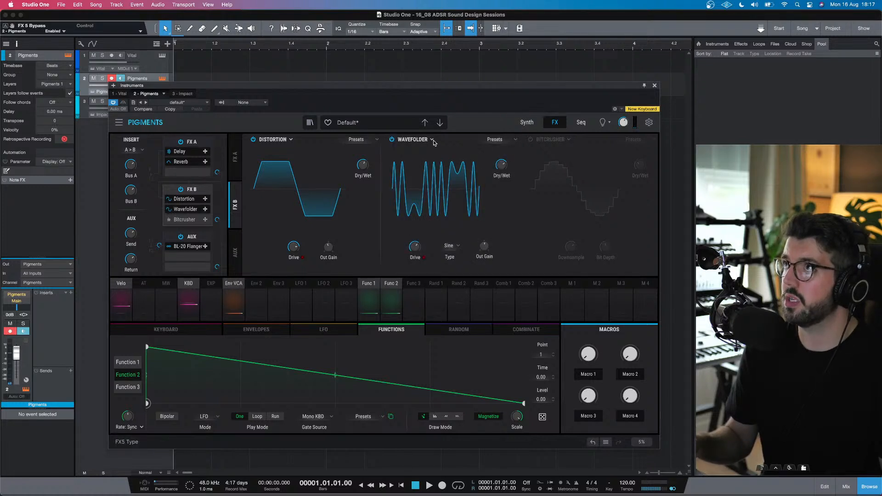
pyautogui.click(432, 140)
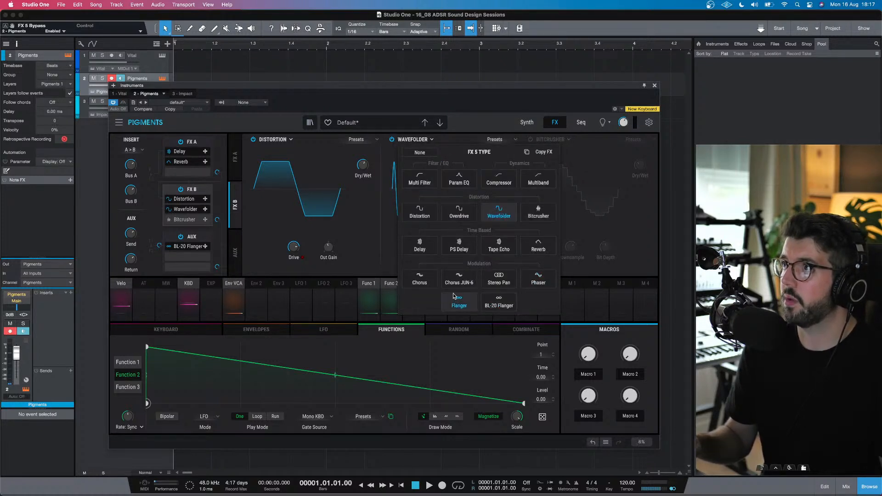
pyautogui.click(537, 279)
pyautogui.moveTo(511, 160)
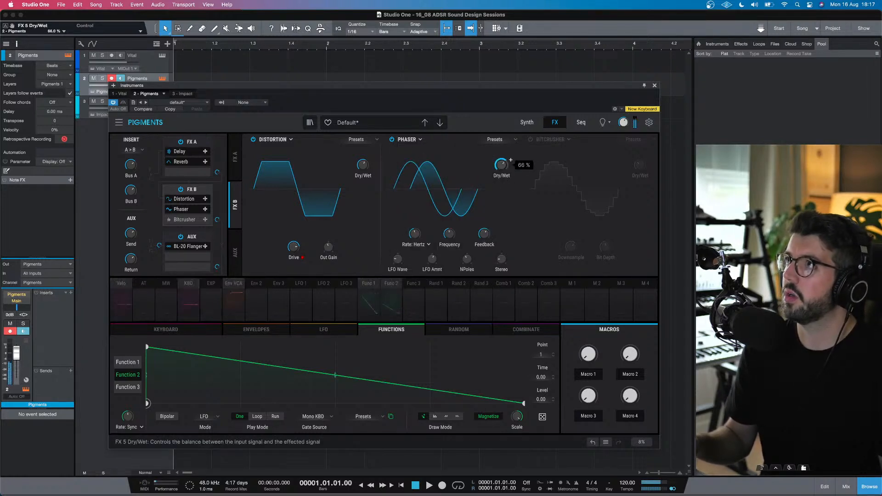
pyautogui.moveTo(505, 173); pyautogui.dragTo(505, 171)
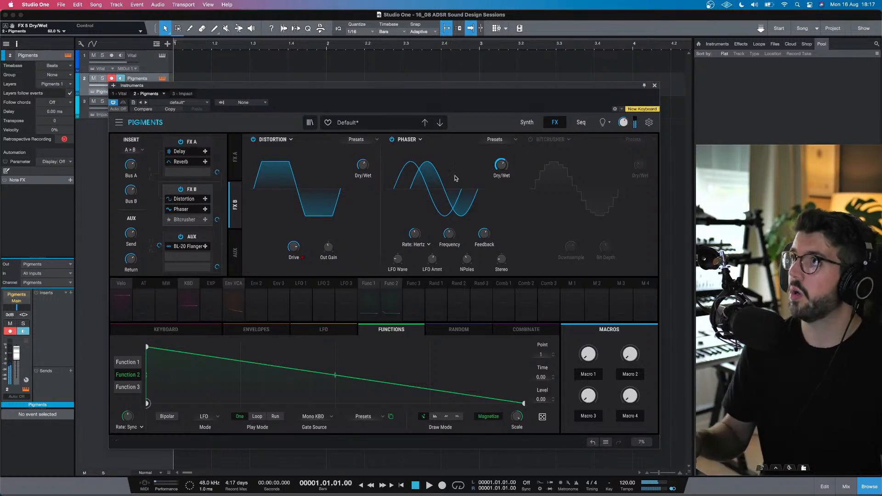
pyautogui.moveTo(505, 173); pyautogui.dragTo(493, 228)
pyautogui.moveTo(416, 232); pyautogui.dragTo(419, 240)
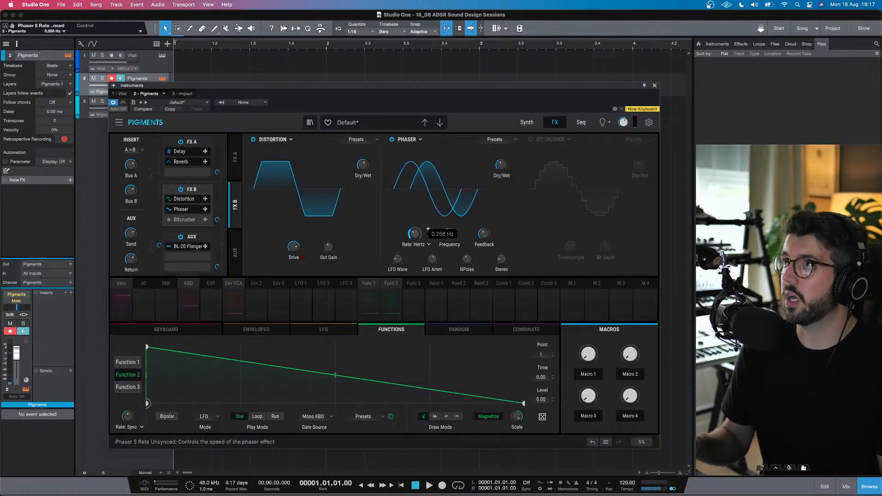
# Step: Enable the third FX B slot as a BL-20 Flanger at 24% dry/wet and bypass the AUX bus
pyautogui.click(531, 140)
pyautogui.click(570, 140)
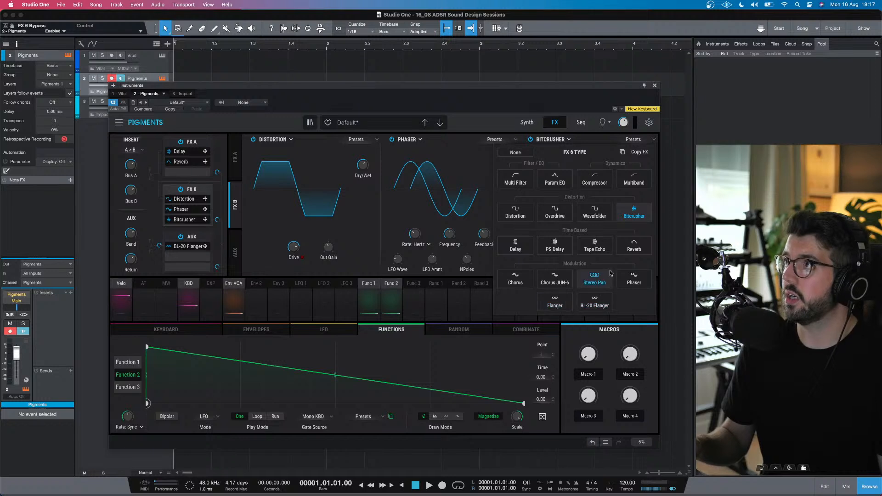
pyautogui.click(596, 302)
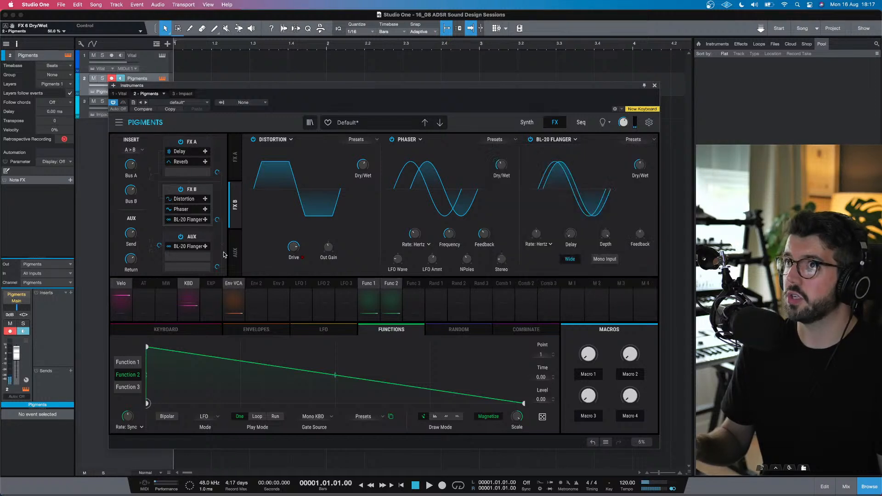
pyautogui.click(181, 238)
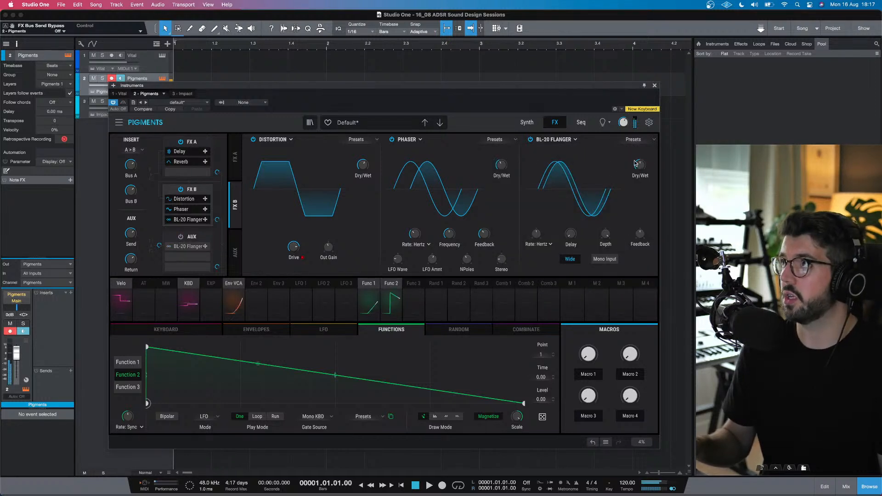
pyautogui.moveTo(640, 165); pyautogui.dragTo(639, 173)
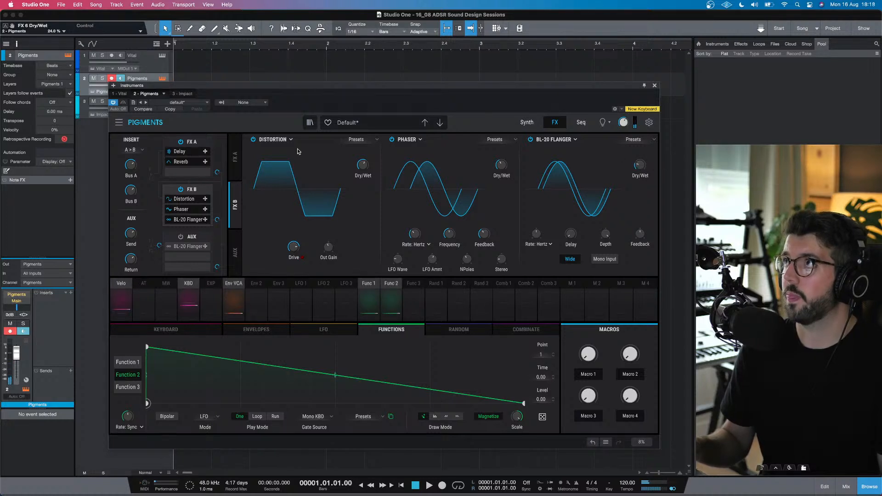
# Step: View the FX A effects, close the Pigments window and set the song tempo to 105 BPM
pyautogui.click(234, 154)
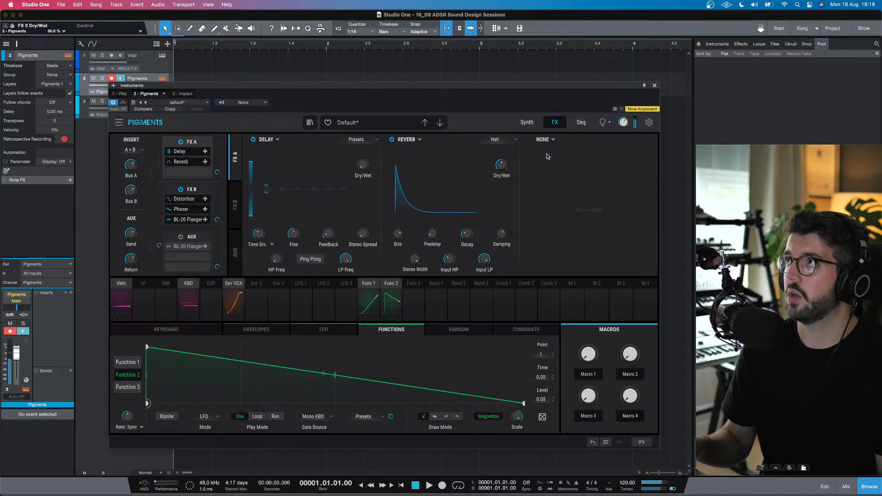
pyautogui.click(655, 86)
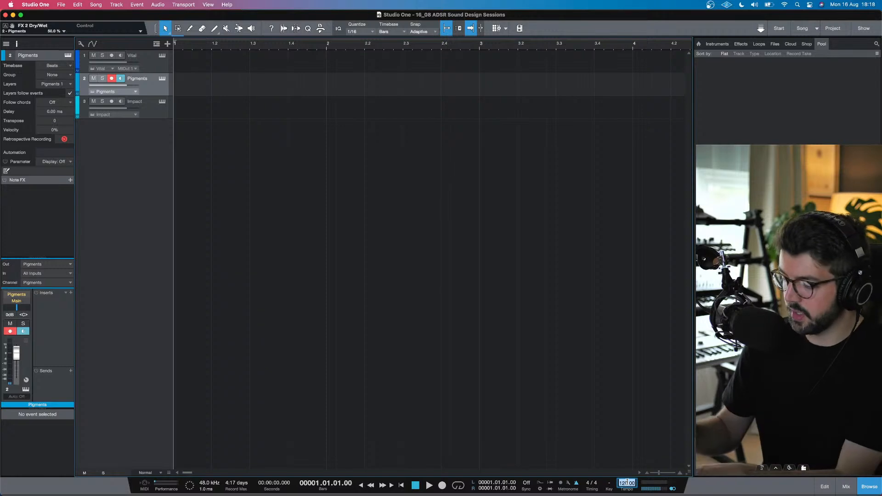
pyautogui.write('105')
pyautogui.press('Return')
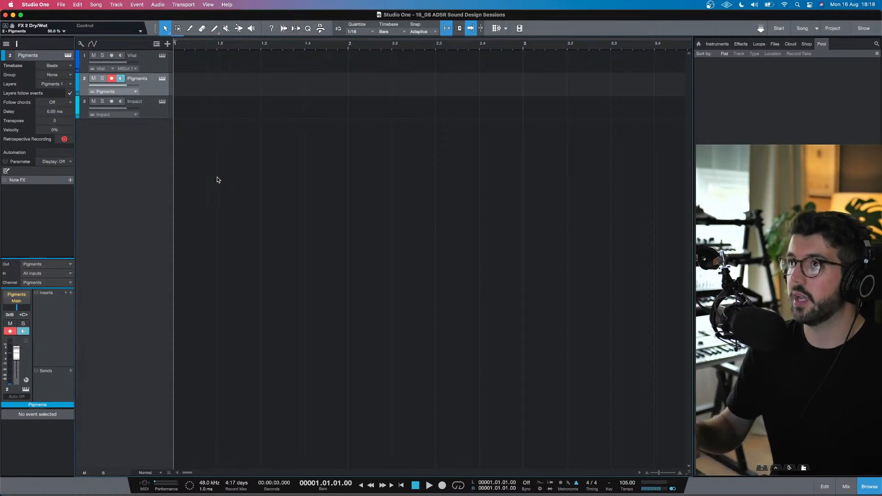
# Step: Record a part of four long notes on the Pigments track through bar 5 and open it in the note editor
pyautogui.click(442, 486)
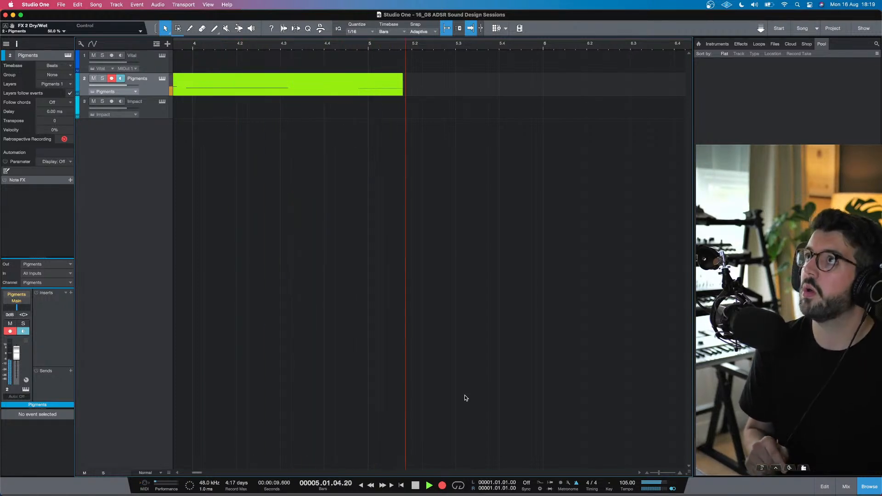
pyautogui.press('space')
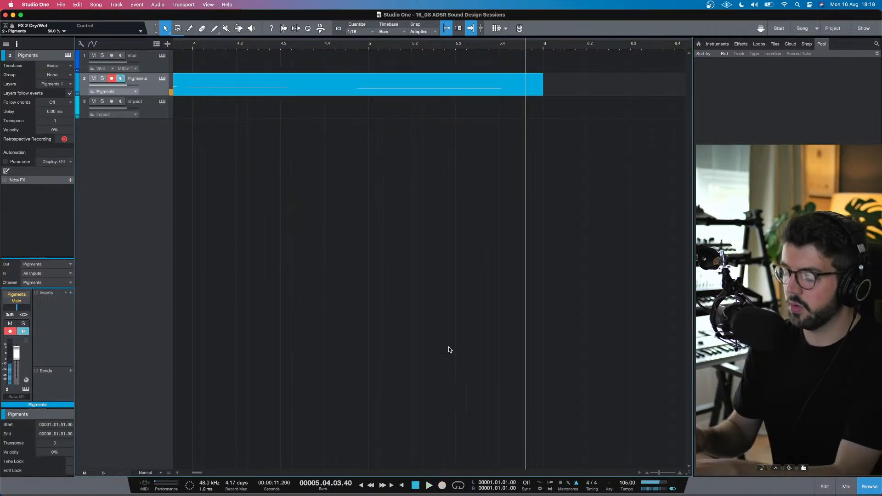
pyautogui.press('w')
pyautogui.press('w')
pyautogui.press('w')
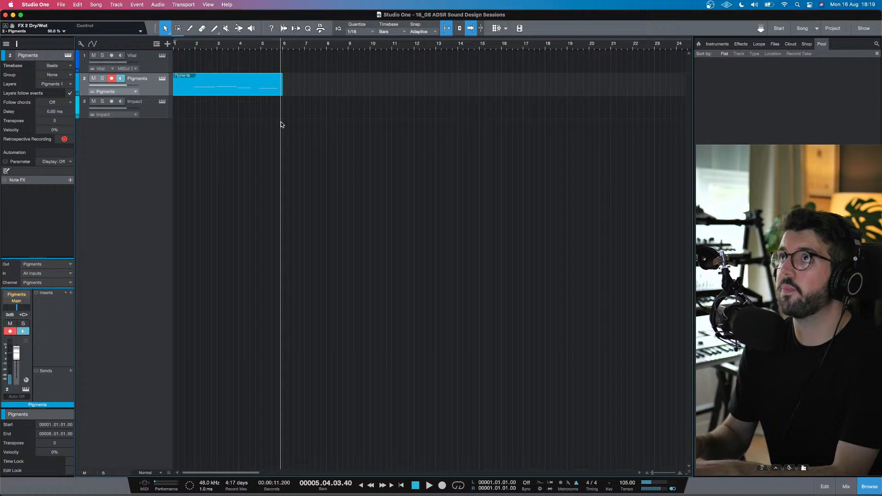
pyautogui.doubleClick(264, 85)
pyautogui.press('w')
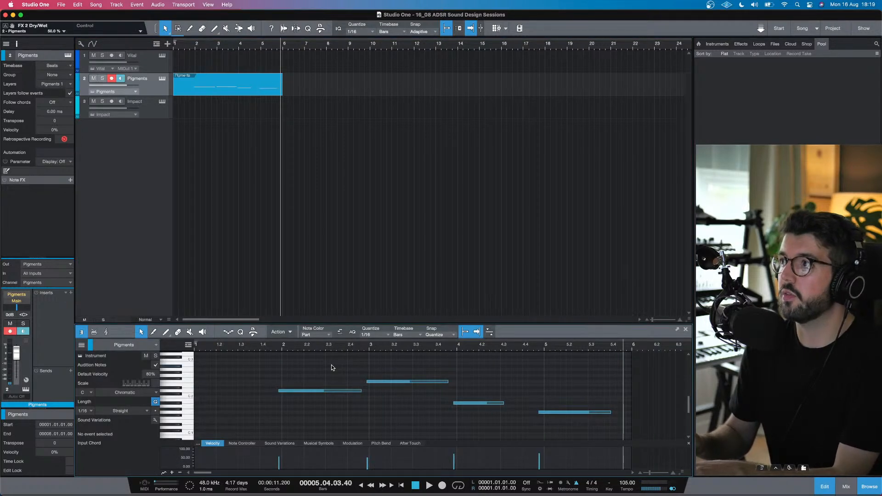
# Step: Try quantizing all the recorded notes to 1/16 and undo it
pyautogui.press('super+a')
pyautogui.press('q')
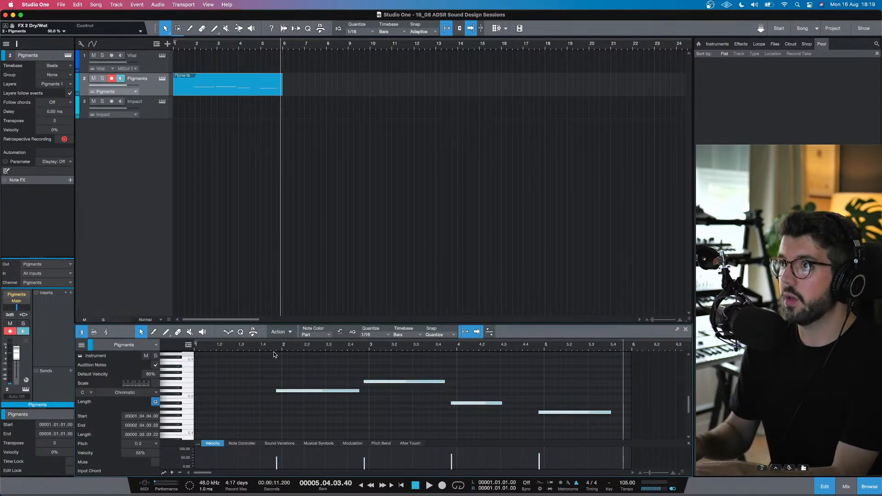
pyautogui.click(265, 391)
pyautogui.click(275, 391)
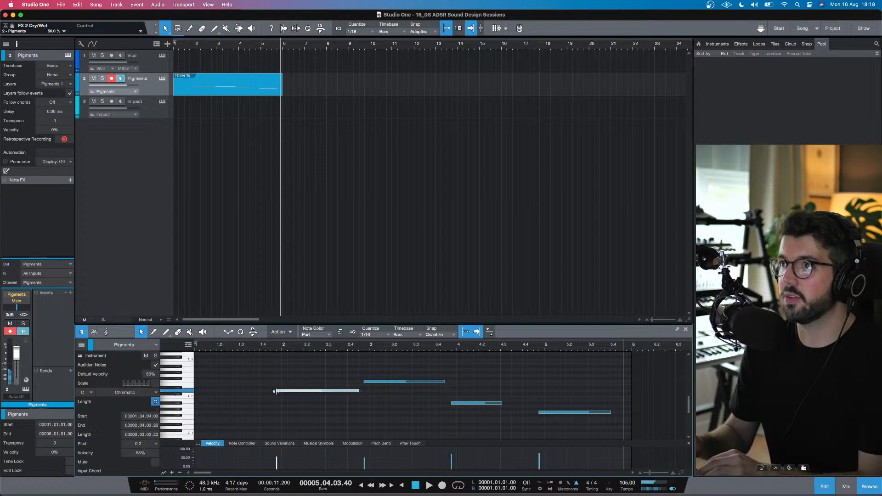
pyautogui.click(315, 368)
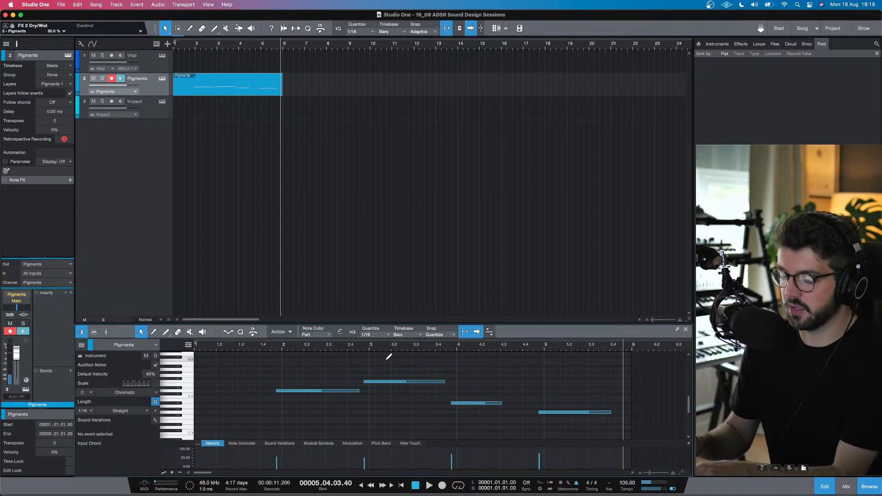
pyautogui.press('Right')
# Step: Set the note editor's quantize value to 1/4 and quantize all the recorded notes
pyautogui.click(379, 335)
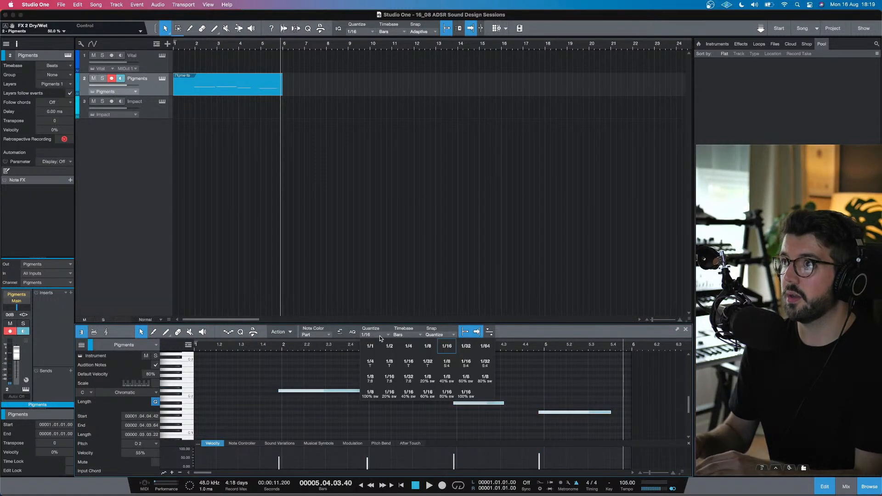
pyautogui.click(408, 348)
pyautogui.press('q')
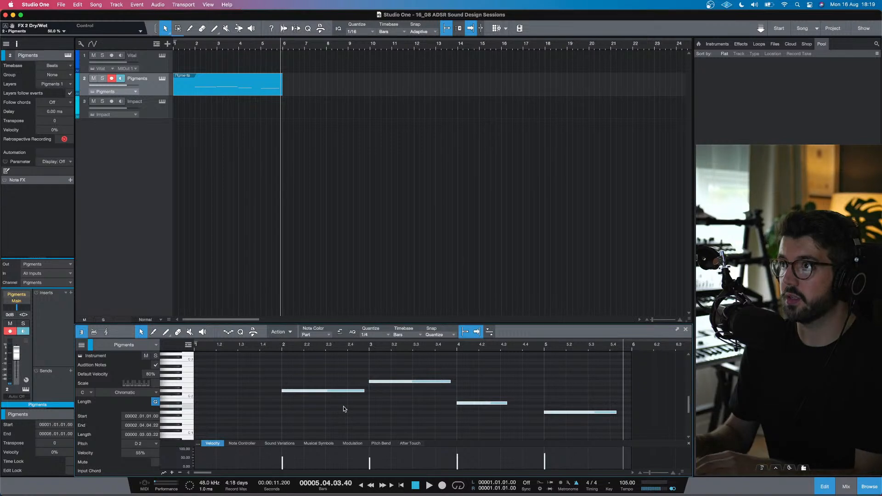
# Step: Lengthen the first, third and fourth notes so each fills its whole one-bar span
pyautogui.click(344, 407)
pyautogui.moveTo(364, 391); pyautogui.dragTo(370, 391)
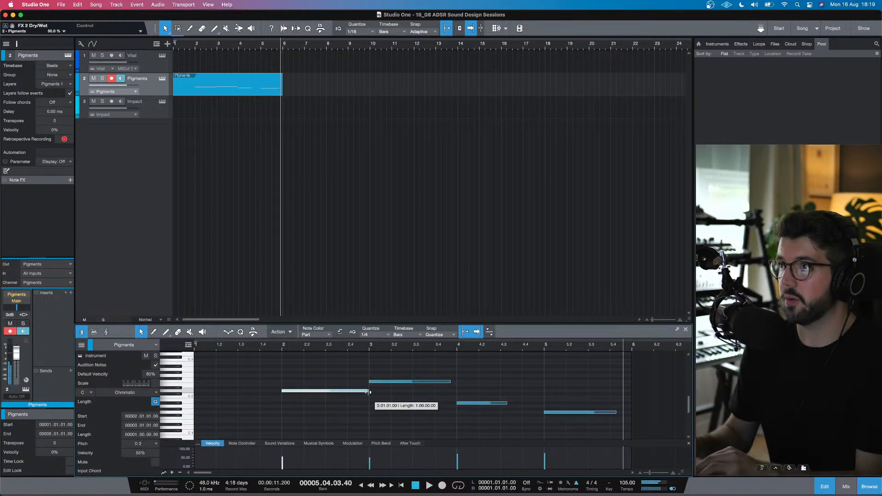
pyautogui.click(505, 403)
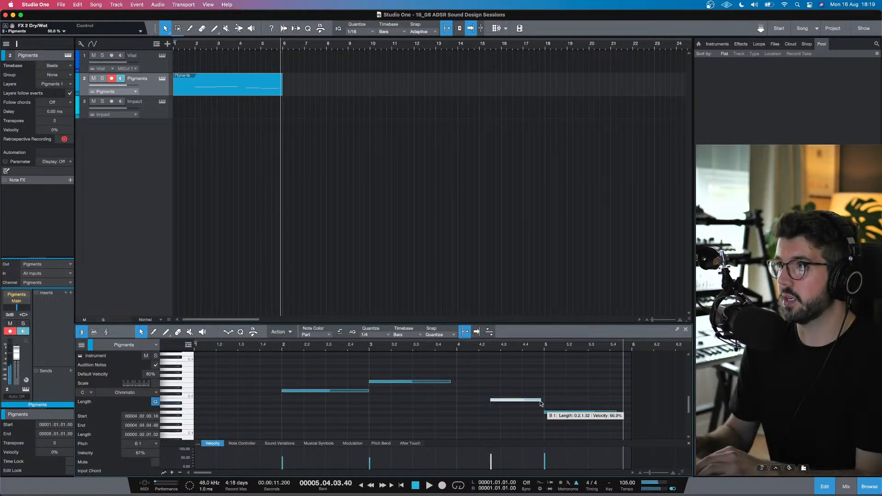
pyautogui.moveTo(508, 404); pyautogui.dragTo(542, 403)
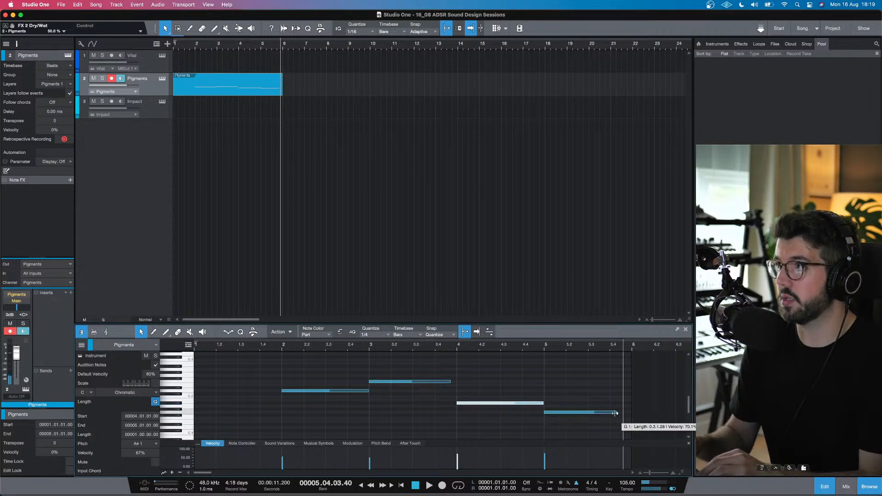
pyautogui.moveTo(616, 413); pyautogui.dragTo(624, 413)
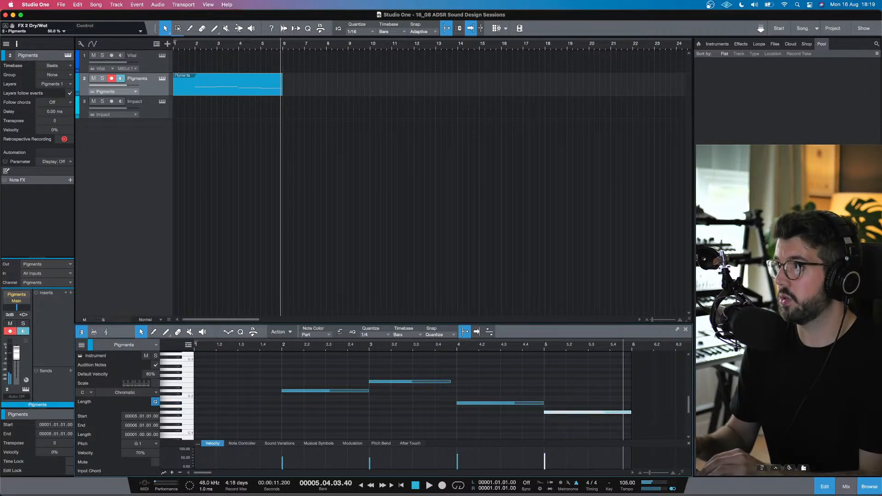
# Step: Close the note editor and turn off monitoring and record arming on the Pigments track
pyautogui.click(817, 483)
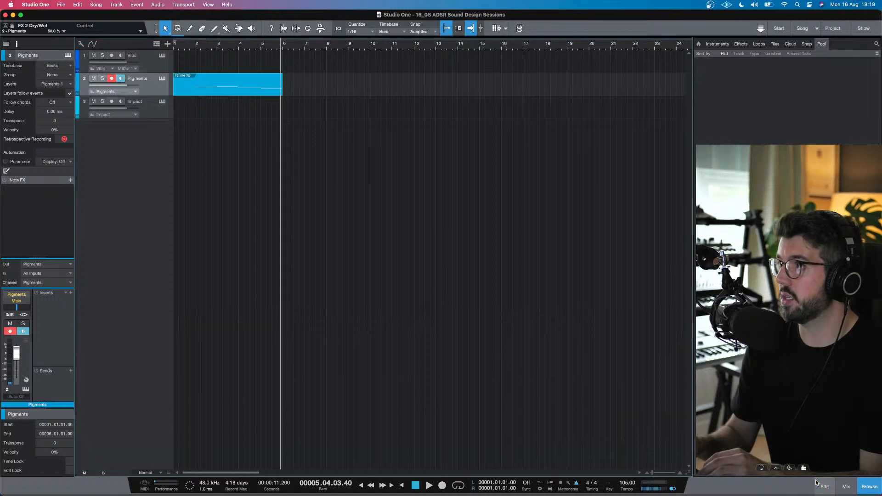
pyautogui.click(121, 78)
pyautogui.click(111, 77)
# Step: Trim the start of the Pigments part to bar 2 in the arrangement
pyautogui.press('e')
pyautogui.press('e')
pyautogui.press('e')
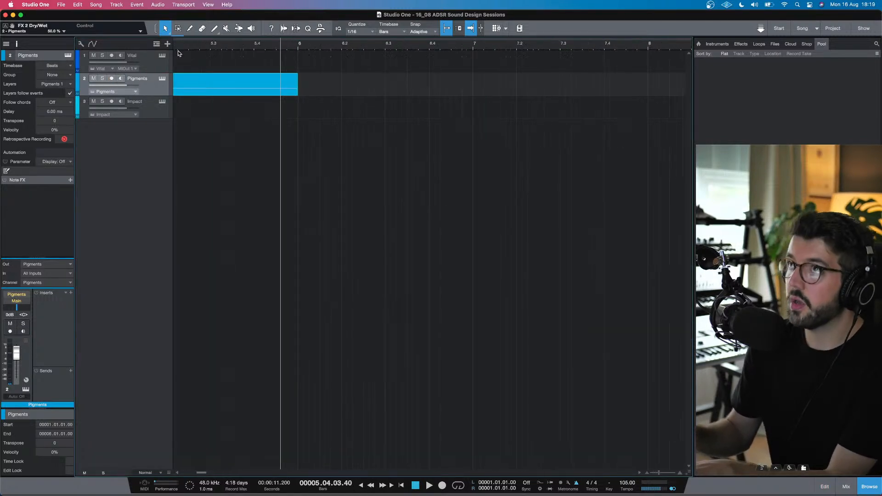
pyautogui.press(',')
pyautogui.press('e')
pyautogui.press('w')
pyautogui.press('w')
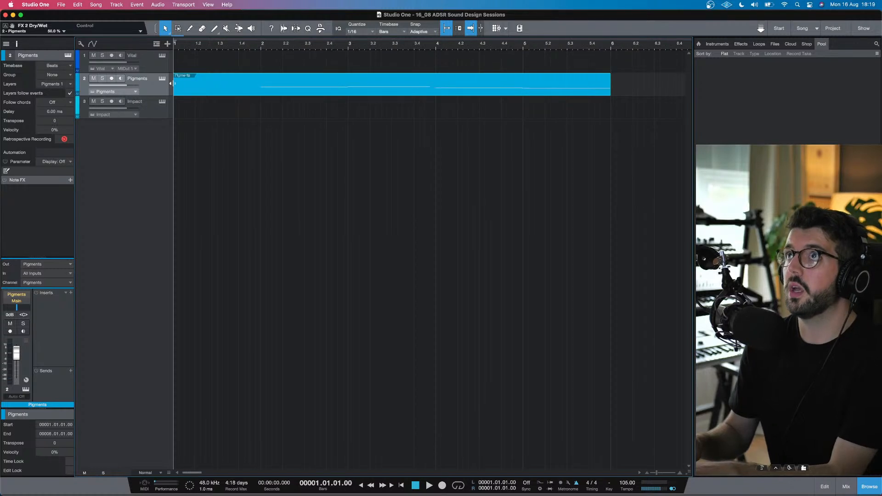
pyautogui.moveTo(173, 75); pyautogui.dragTo(153, 76)
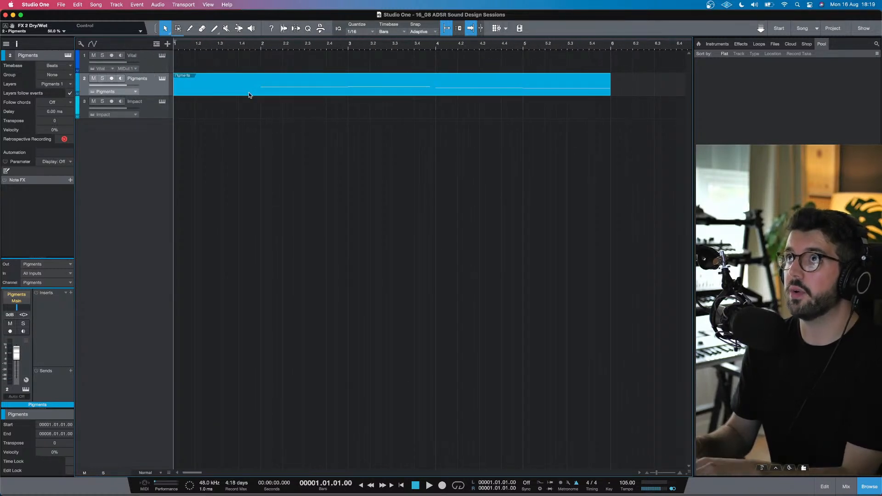
pyautogui.press('r')
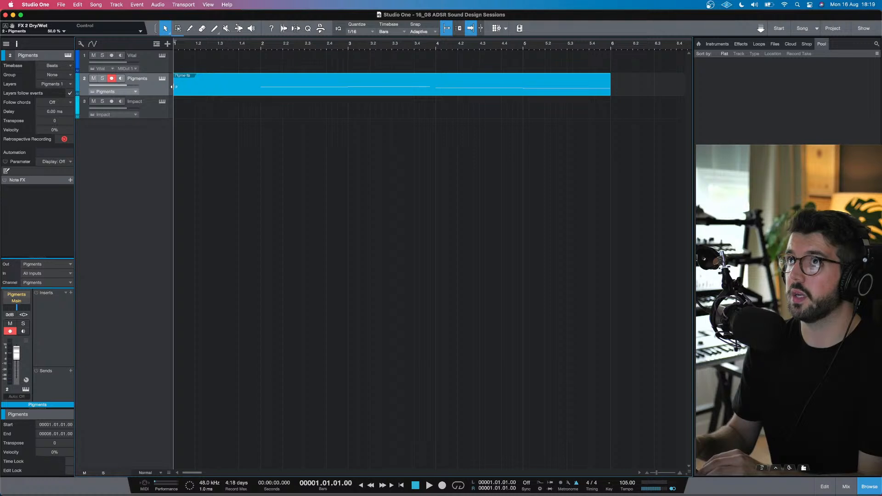
pyautogui.moveTo(172, 87); pyautogui.dragTo(258, 78)
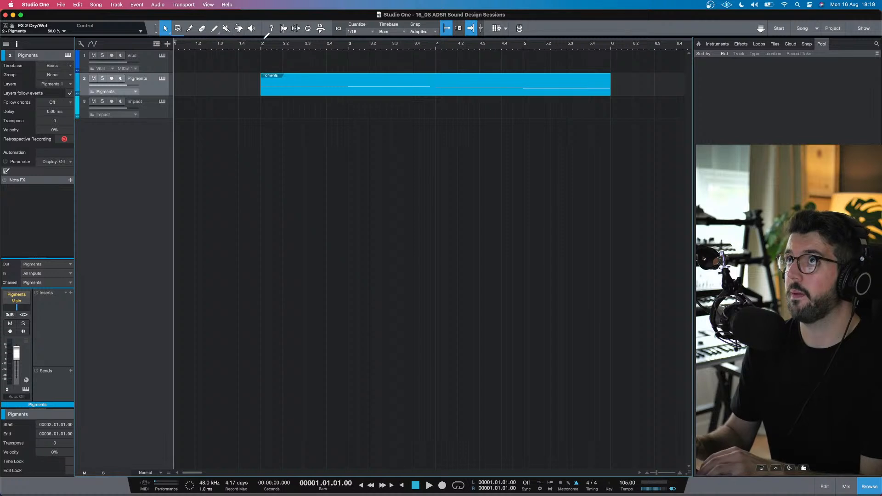
# Step: Loop bars 2 to 6 with the arrangement quantize at 1/4, start playback and reopen the Pigments instrument window
pyautogui.moveTo(263, 37); pyautogui.dragTo(612, 37)
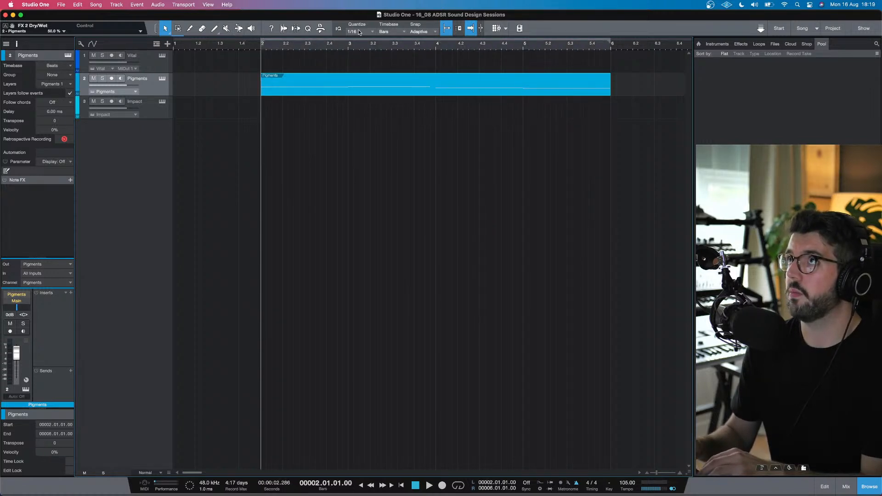
pyautogui.click(360, 32)
pyautogui.click(393, 45)
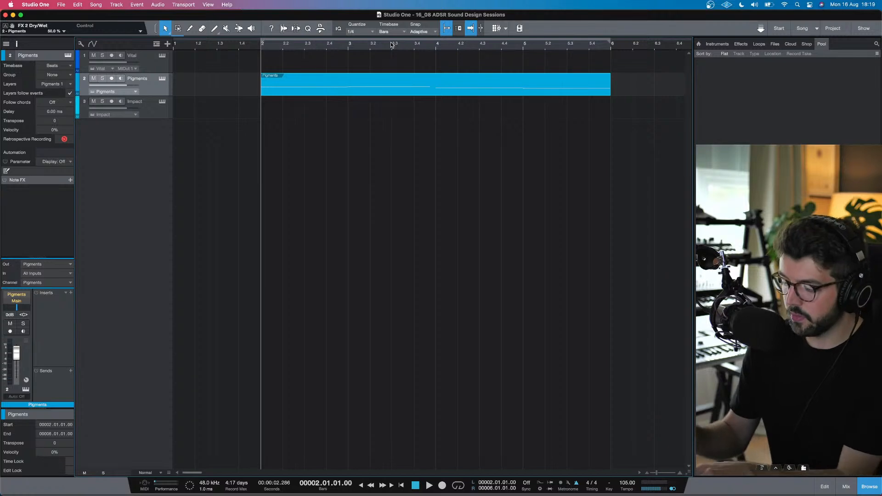
pyautogui.press('/')
pyautogui.press('space')
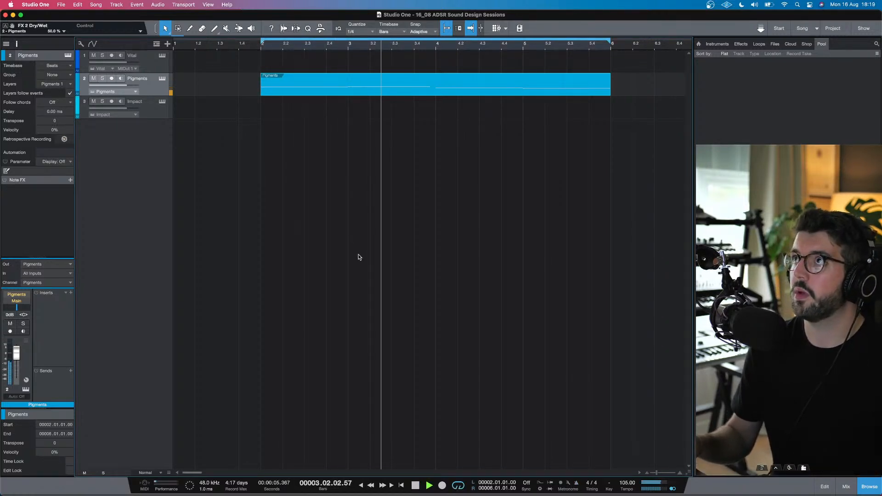
pyautogui.click(162, 78)
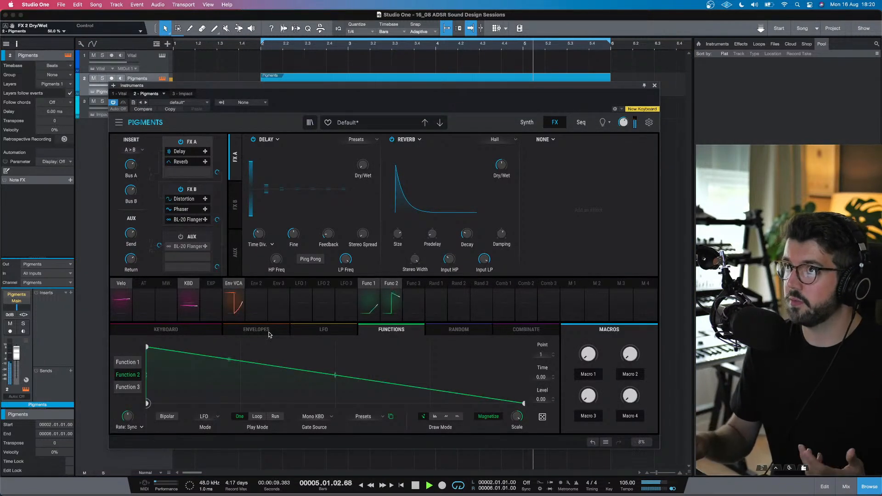
# Step: Shorten the Env VCA release to about 0.19 s and lower its sustain to about 0.79
pyautogui.click(232, 282)
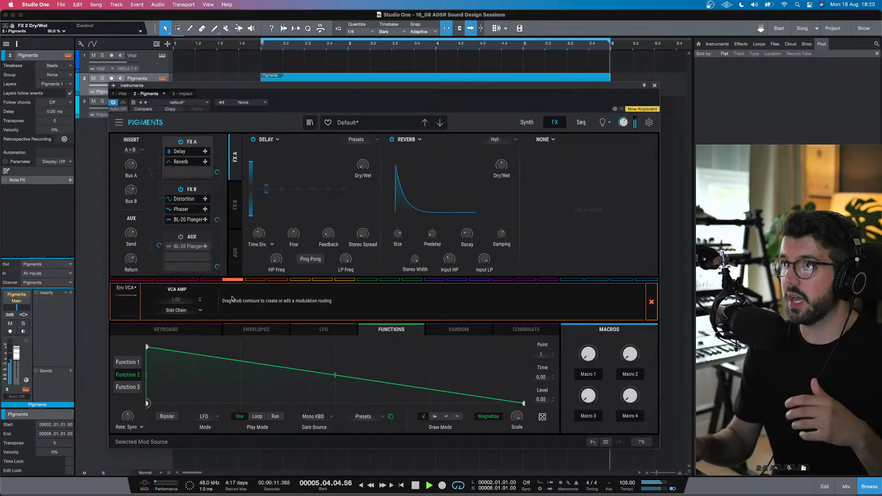
pyautogui.click(240, 331)
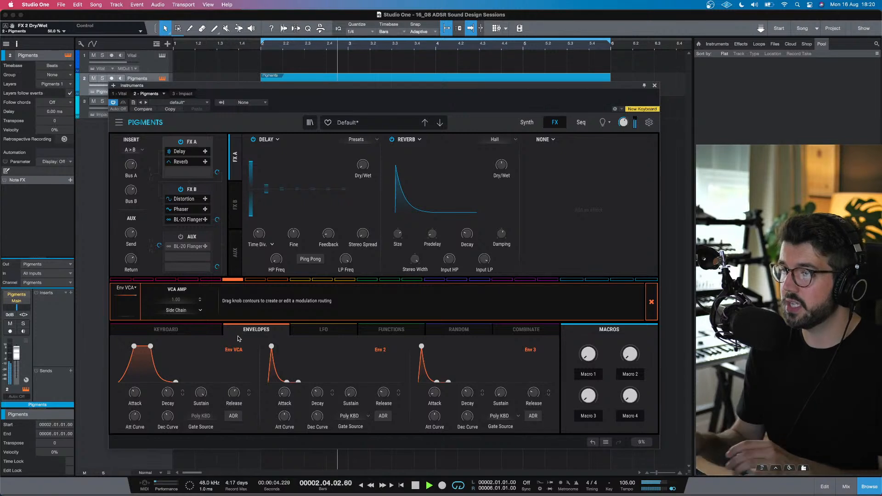
pyautogui.click(652, 302)
pyautogui.moveTo(233, 395); pyautogui.dragTo(234, 391)
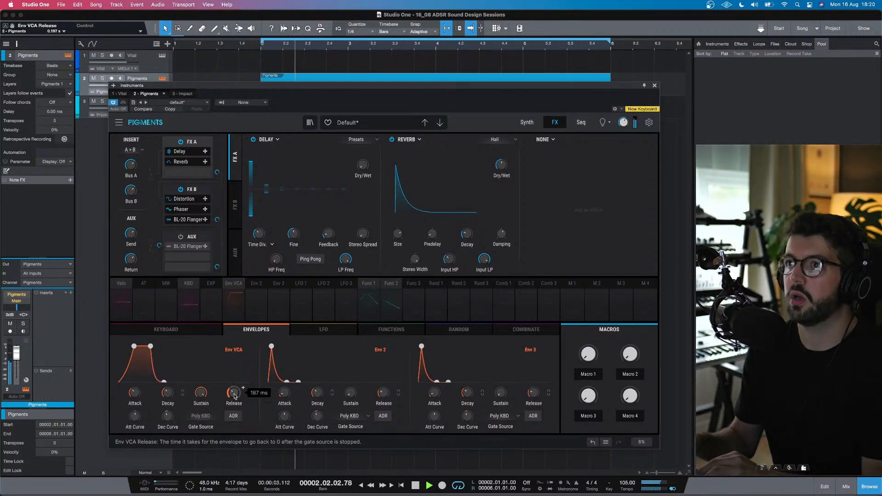
pyautogui.moveTo(200, 393); pyautogui.dragTo(201, 396)
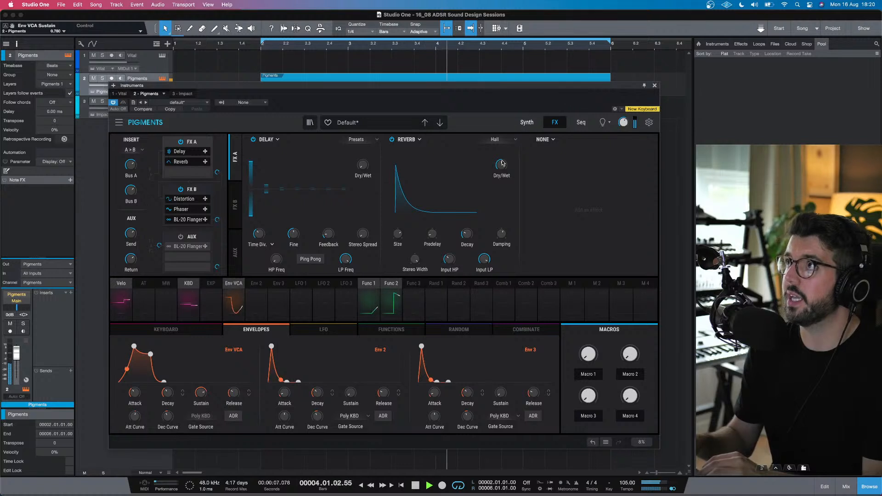
# Step: Assign Macro 1 to modulate the Filter 1 cutoff by an amount of 1.00
pyautogui.click(654, 85)
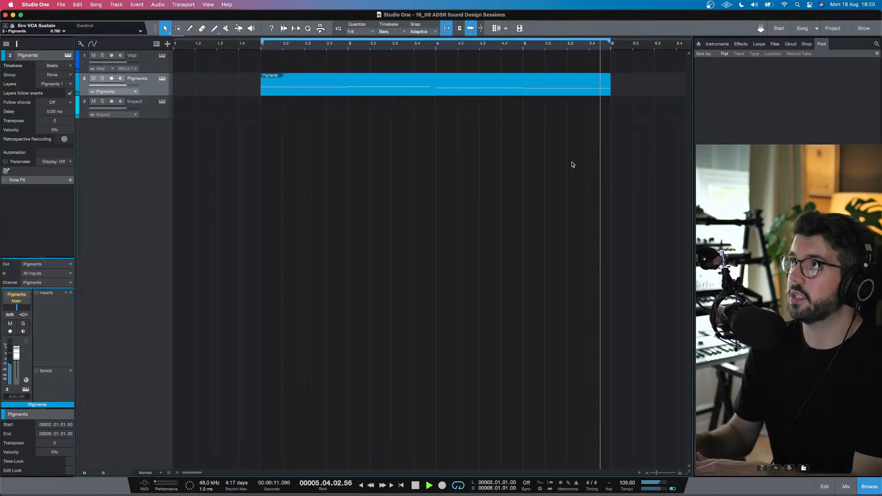
pyautogui.click(162, 78)
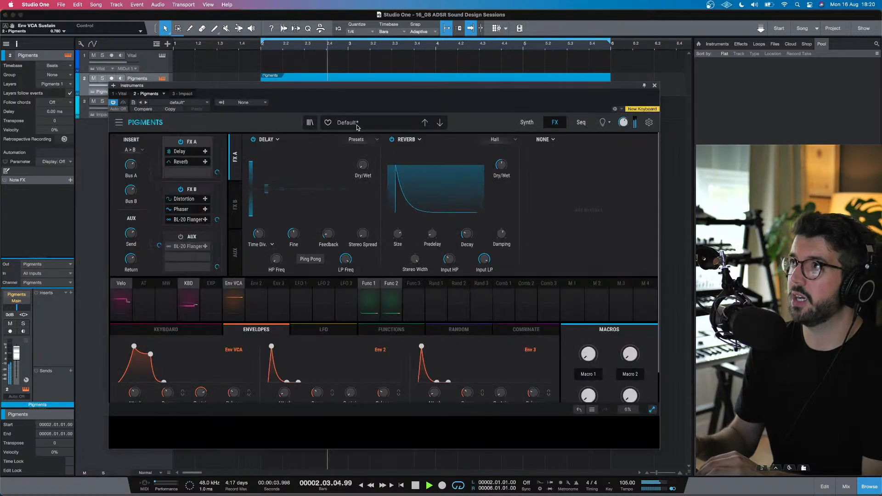
pyautogui.click(527, 123)
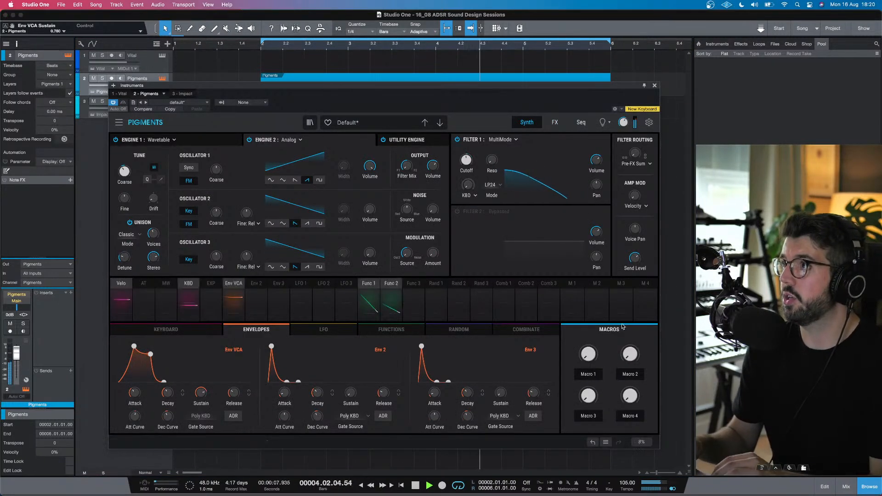
pyautogui.click(572, 285)
pyautogui.moveTo(466, 153); pyautogui.dragTo(466, 125)
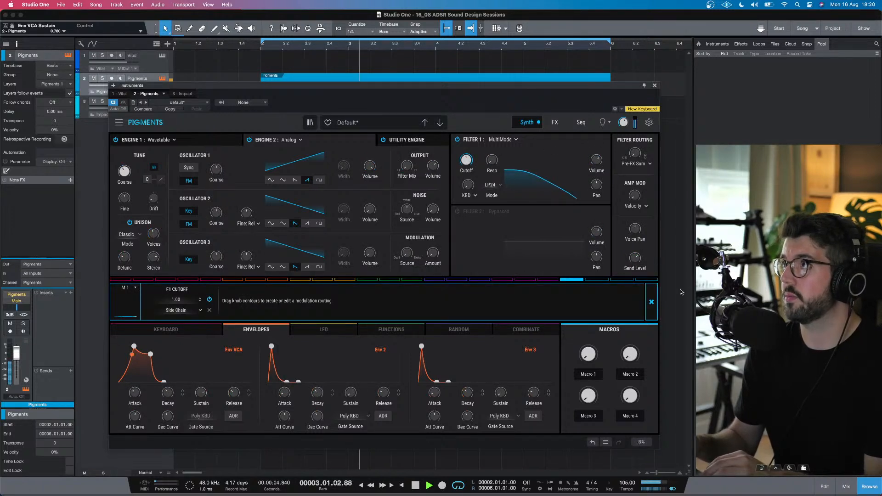
pyautogui.click(651, 301)
# Step: Rename Macro 1 as CUTOFF, leave its value at 0.00 and stop playback
pyautogui.doubleClick(593, 375)
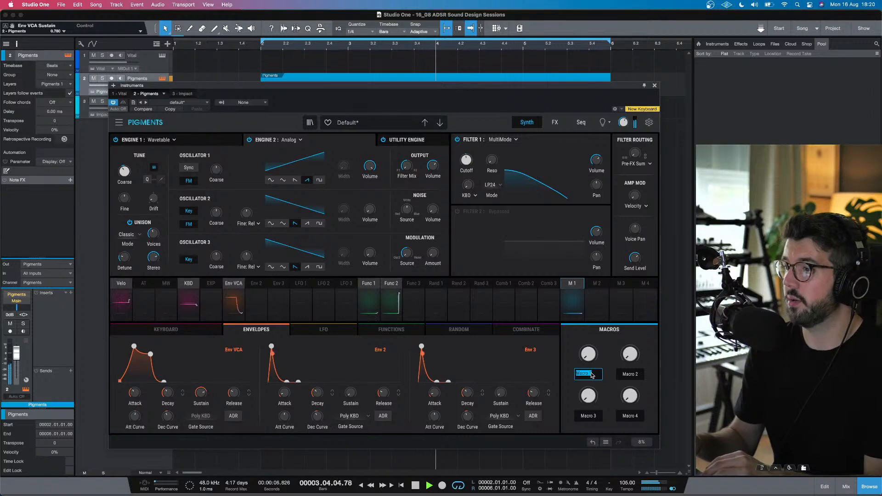
pyautogui.write('CUTOFF')
pyautogui.press('Return')
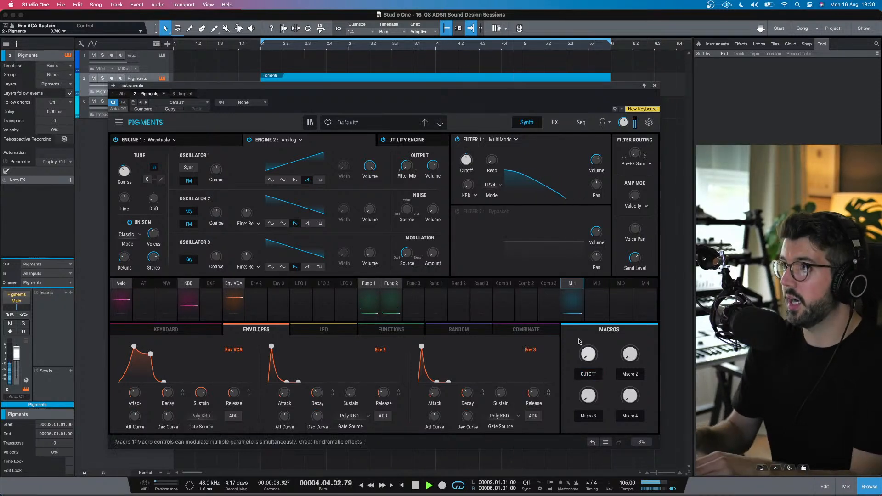
pyautogui.moveTo(579, 344)
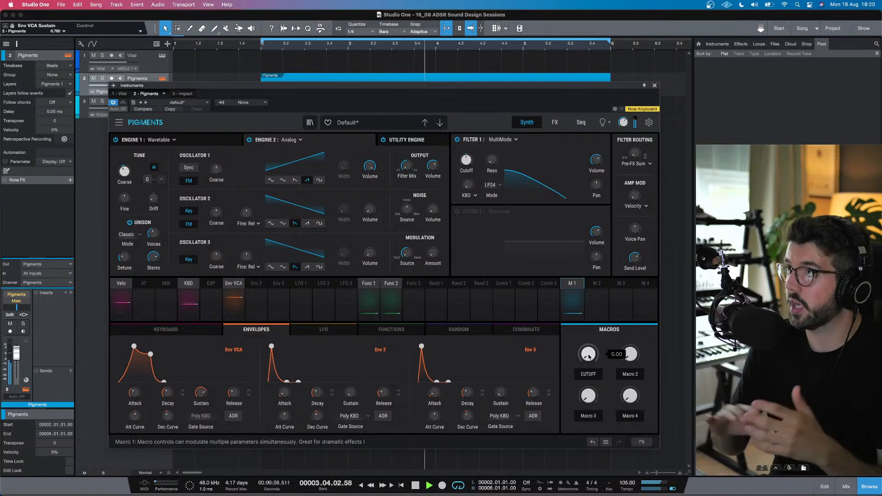
pyautogui.moveTo(588, 357)
pyautogui.mouseDown()
pyautogui.moveTo(589, 301)
pyautogui.moveTo(588, 356)
pyautogui.mouseUp()
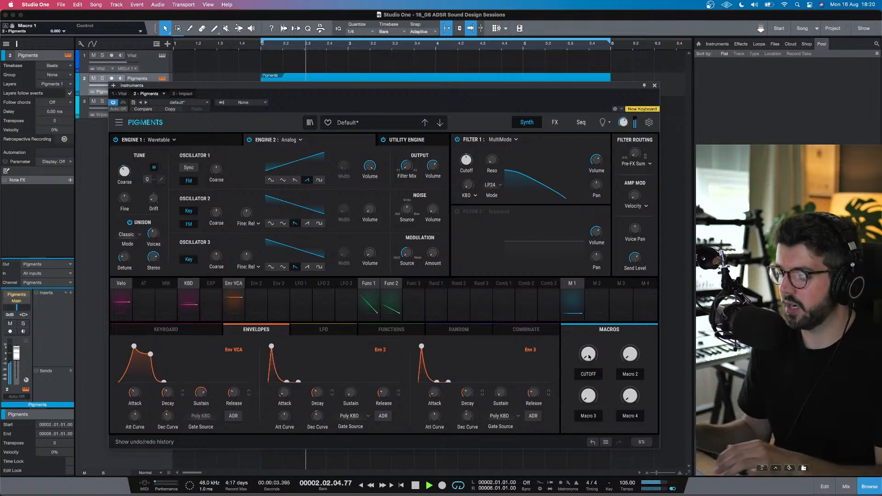
pyautogui.press('space')
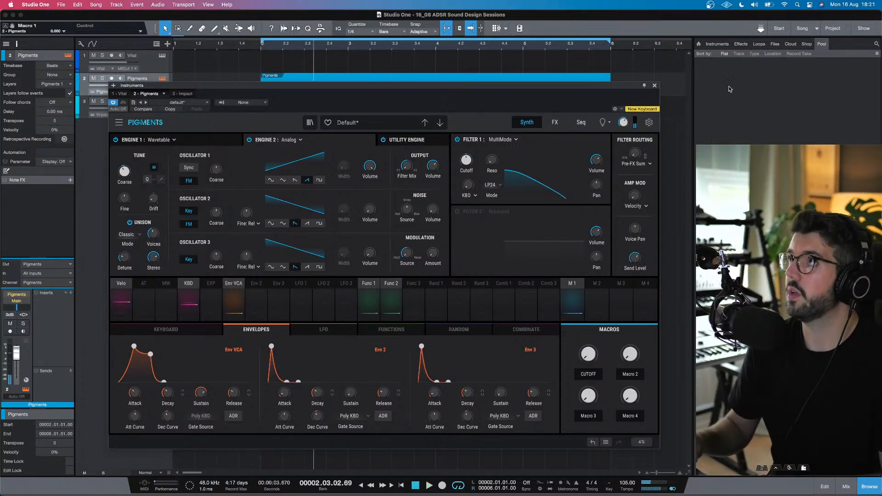
# Step: Close the instrument window and duplicate the Pigments track together with its instrument and part
pyautogui.click(655, 86)
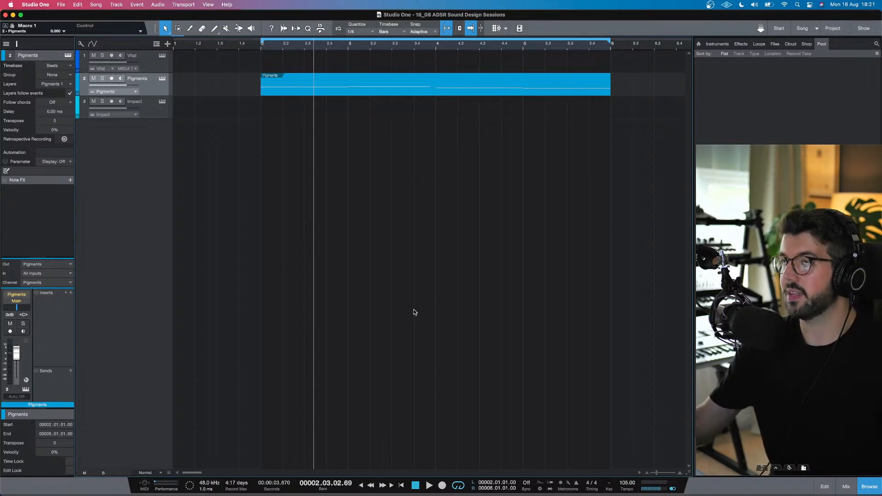
pyautogui.click(152, 69)
pyautogui.click(160, 84)
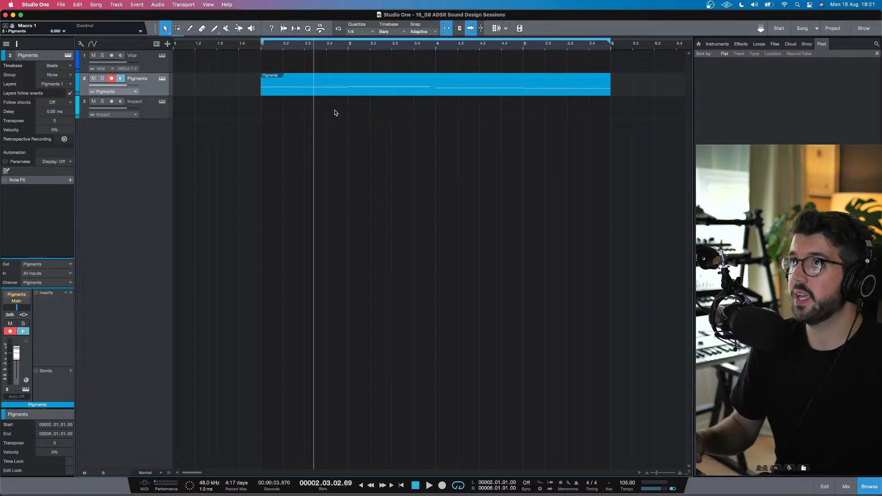
pyautogui.rightClick(162, 93)
pyautogui.click(197, 146)
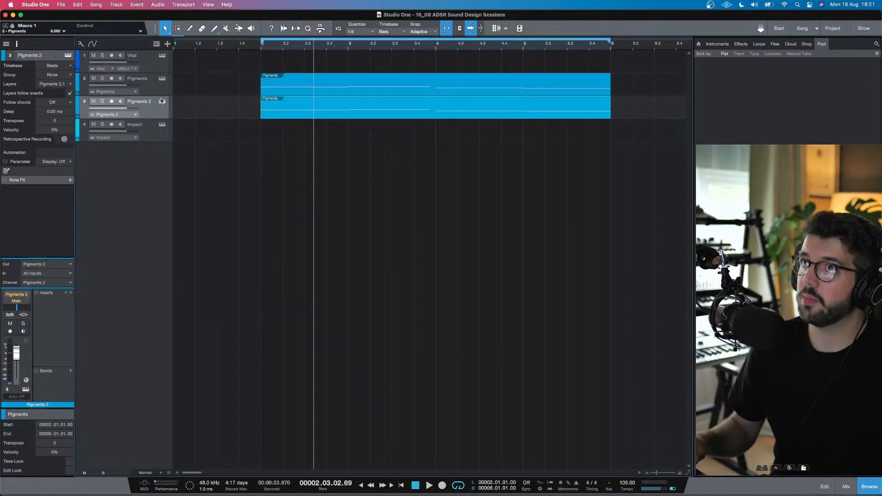
# Step: Solo the duplicated Pigments 2 track and load the Default preset in its instrument
pyautogui.press('F11')
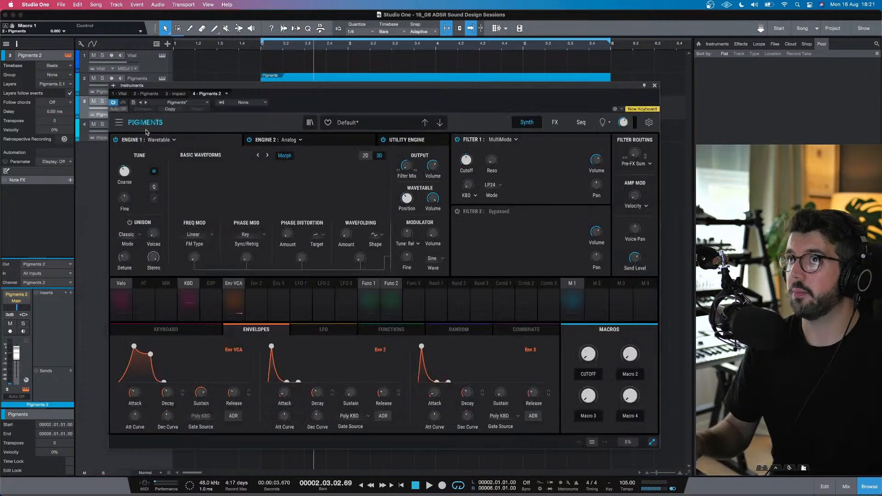
pyautogui.click(103, 101)
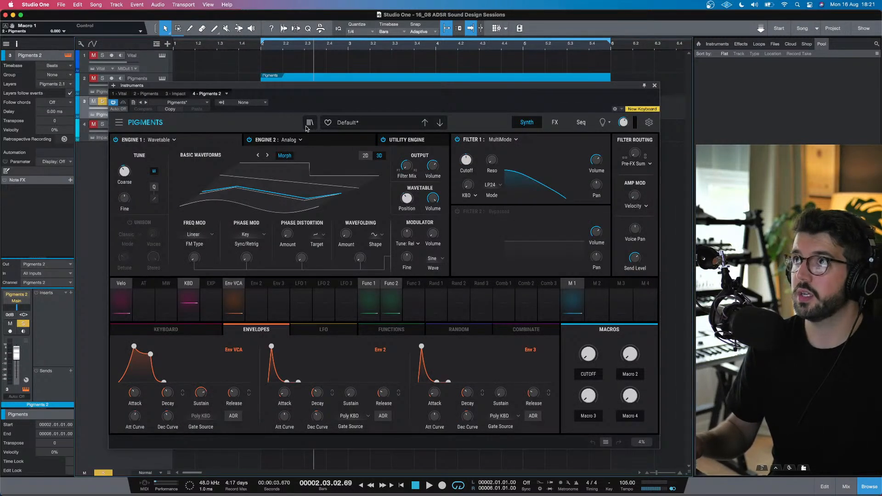
pyautogui.click(354, 123)
pyautogui.click(310, 123)
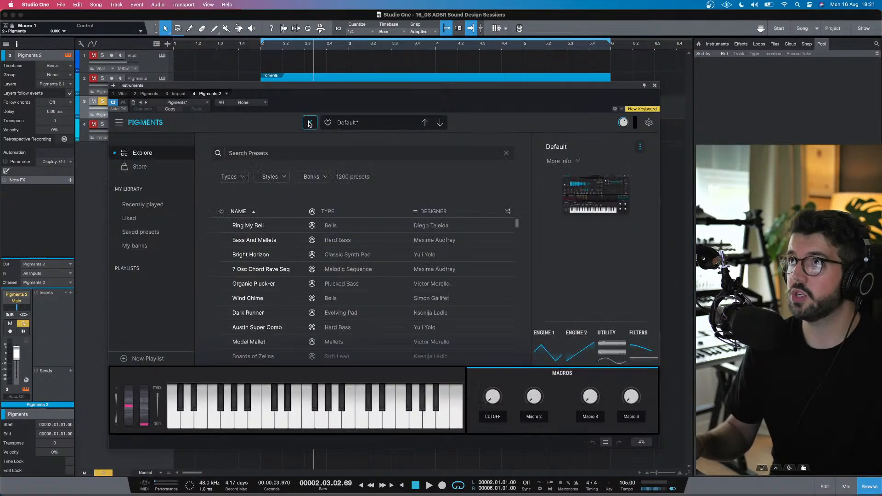
pyautogui.click(302, 153)
pyautogui.write('def')
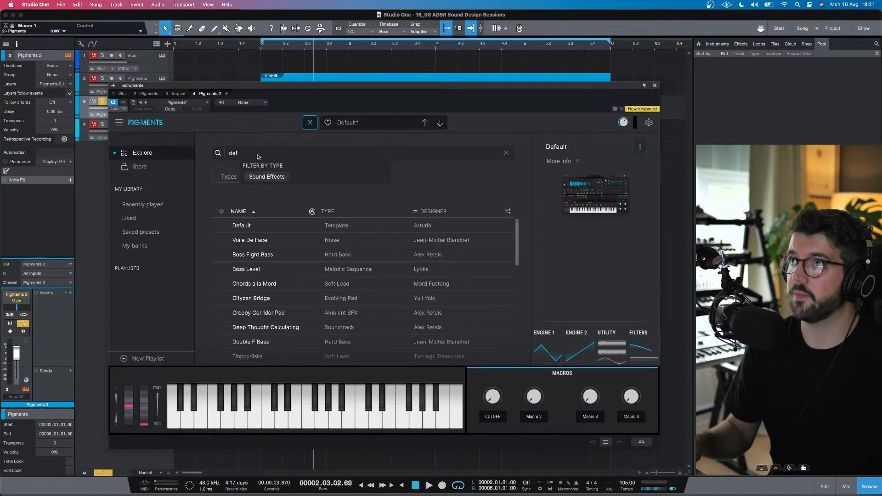
pyautogui.doubleClick(247, 226)
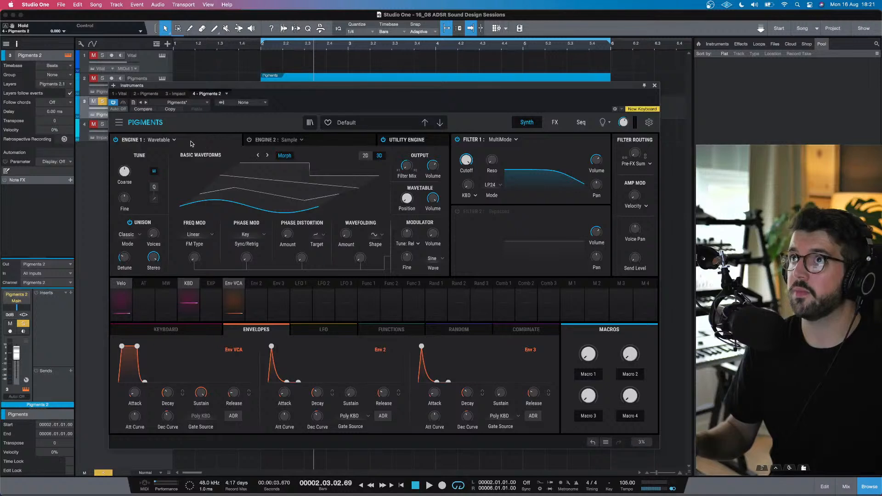
# Step: Switch Engine 1 to Sample and open the Vocal category in its sample browser
pyautogui.click(176, 141)
pyautogui.click(213, 169)
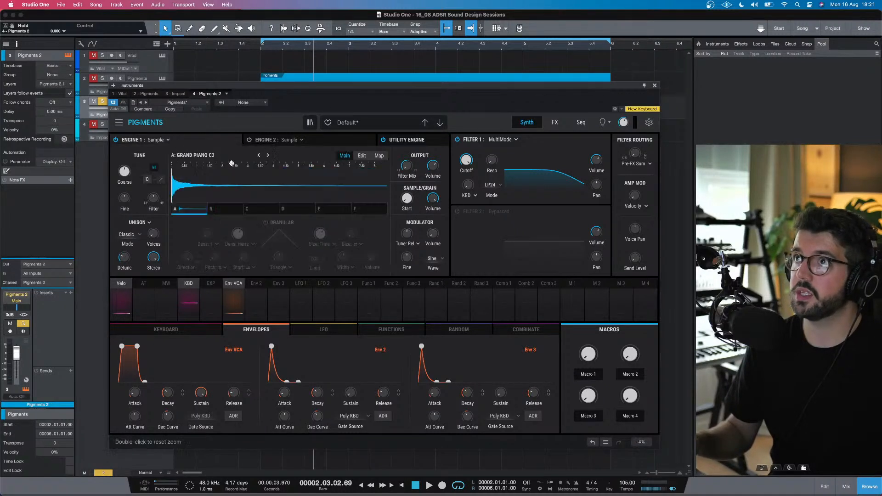
pyautogui.click(255, 160)
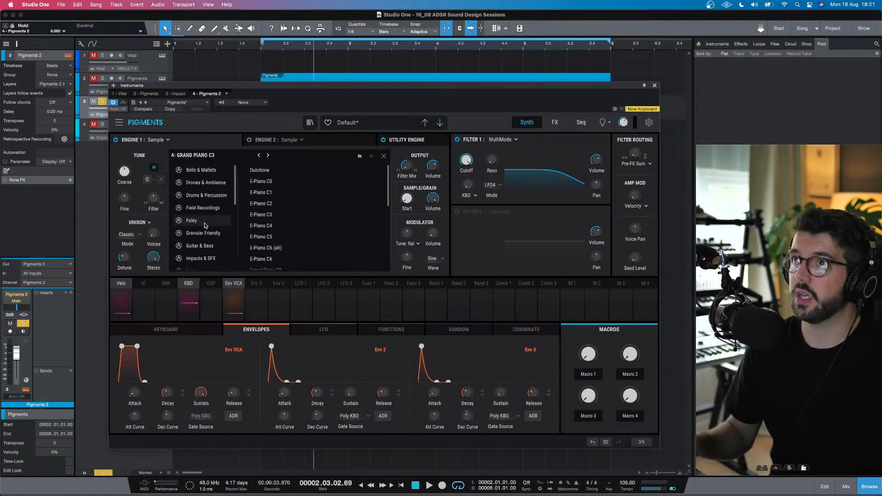
pyautogui.scroll(-5, 205, 225)
pyautogui.click(200, 212)
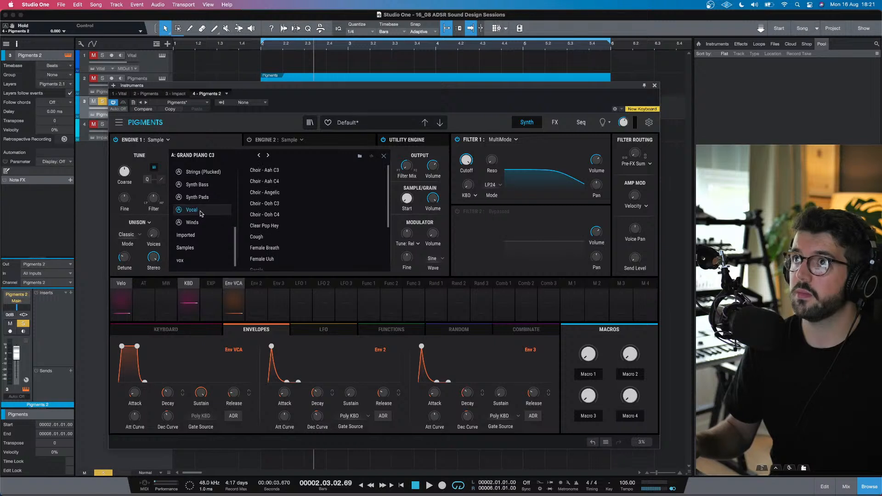
# Step: Audition the Female Breath and Clear Pop Hey samples in Engine 1 from the start of bar 2
pyautogui.scroll(-1, 266, 248)
pyautogui.click(268, 244)
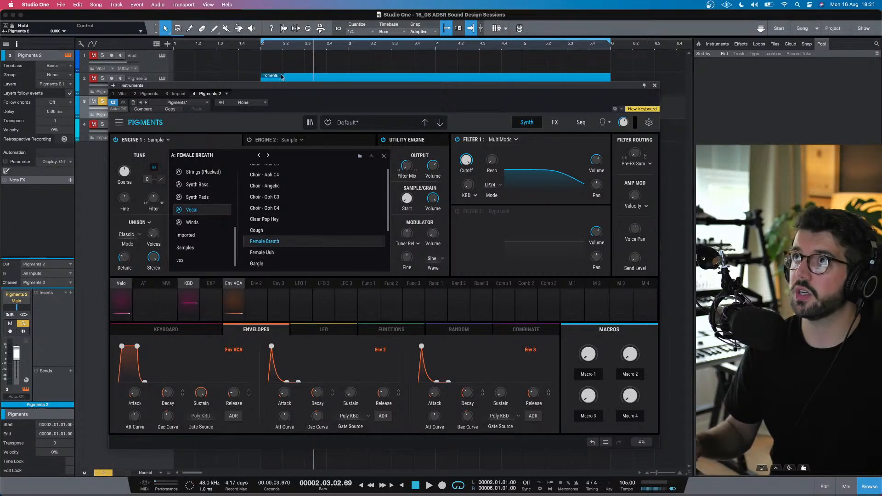
pyautogui.click(260, 48)
pyautogui.press('space')
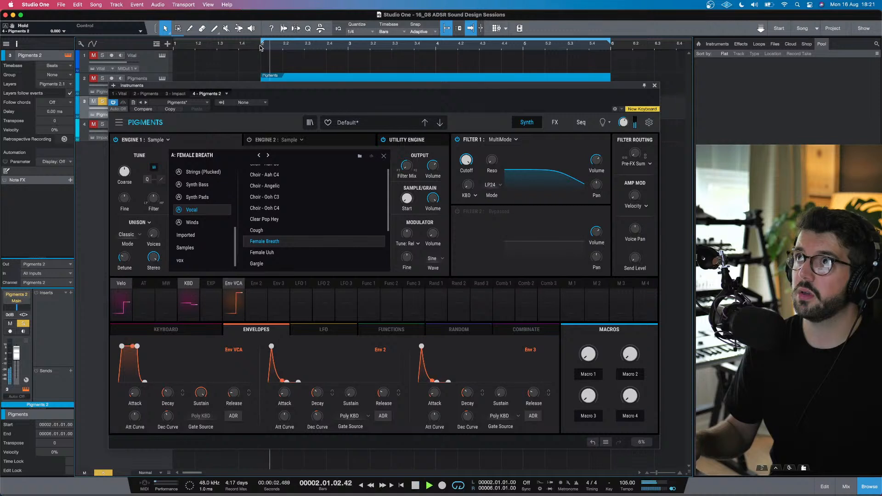
pyautogui.scroll(-1, 277, 250)
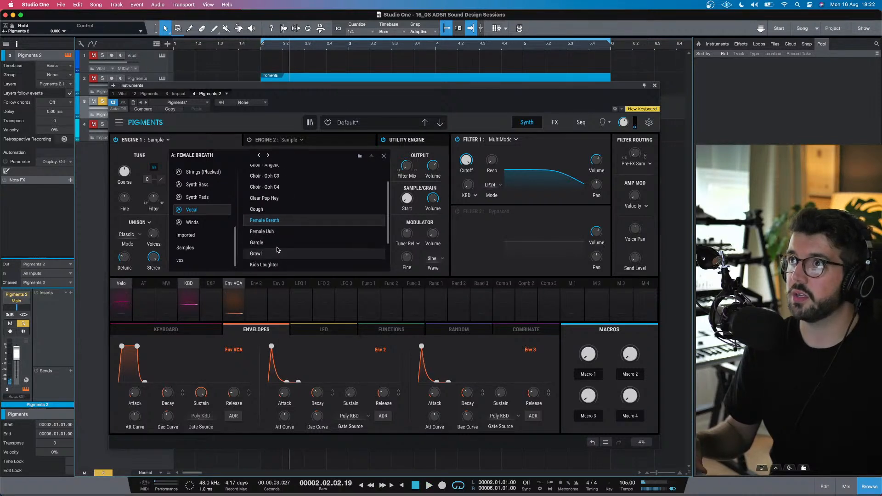
pyautogui.click(271, 199)
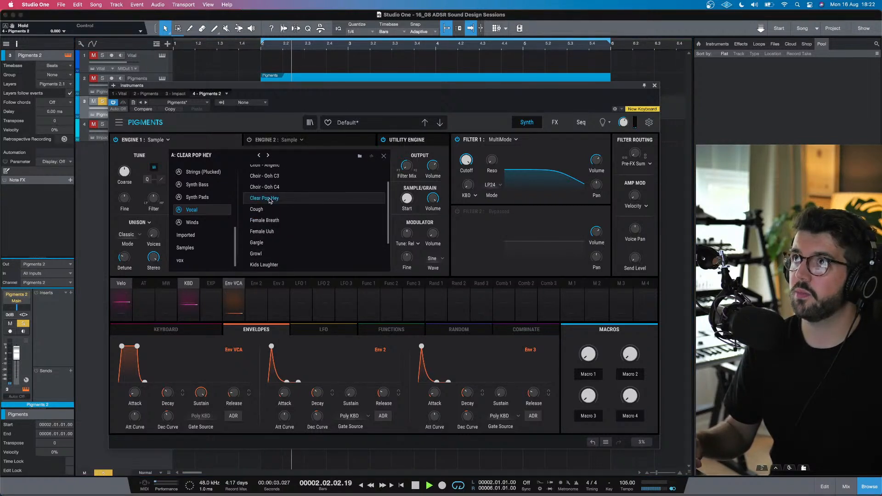
pyautogui.click(261, 46)
pyautogui.press('space')
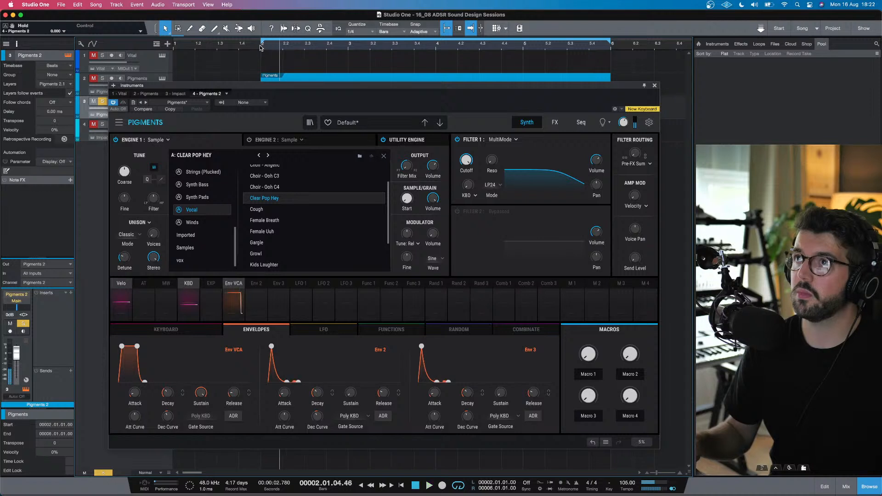
# Step: Audition the Choir - Ooh C3 and Choir - Aah C3 samples in Engine 1 over the looped part
pyautogui.scroll(1, 278, 201)
pyautogui.scroll(1, 278, 200)
pyautogui.click(281, 190)
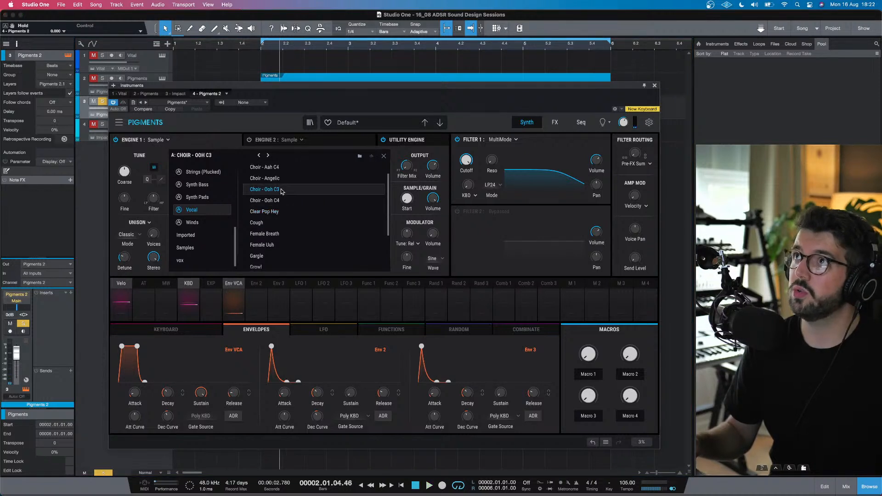
pyautogui.click(260, 47)
pyautogui.press('space')
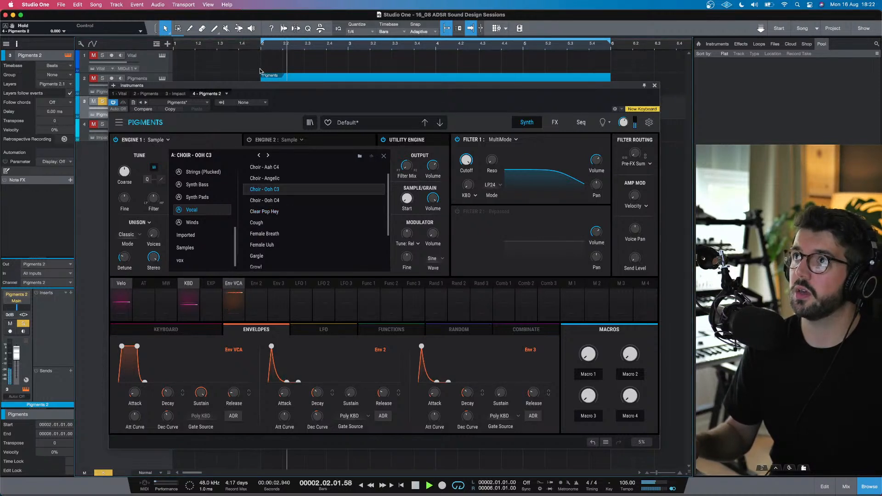
pyautogui.scroll(1, 276, 206)
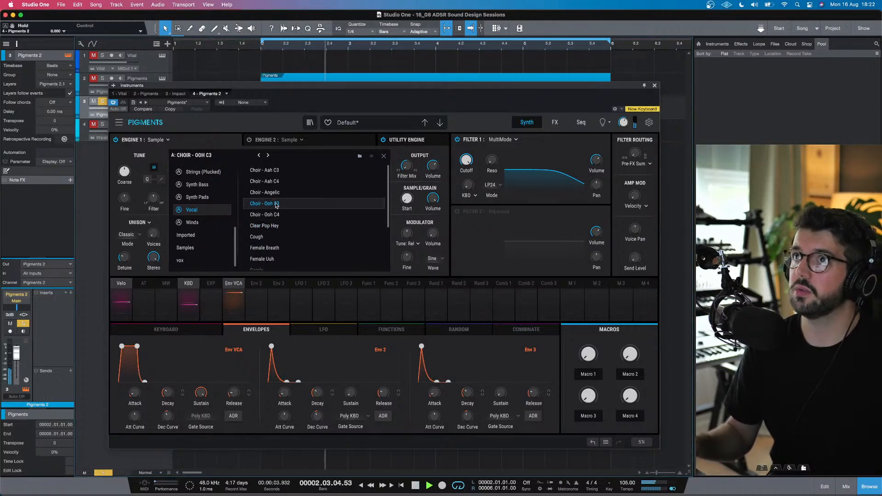
pyautogui.click(269, 171)
pyautogui.press('space')
# Step: Load the Choir - Angelic sample in Engine 1 and, during playback, raise the Env VCA attack to about 8.6 ms
pyautogui.click(268, 192)
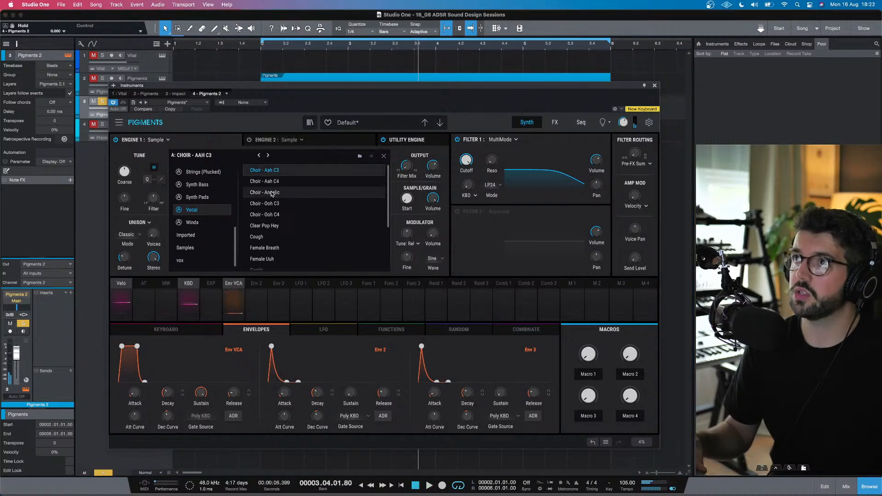
pyautogui.press('space')
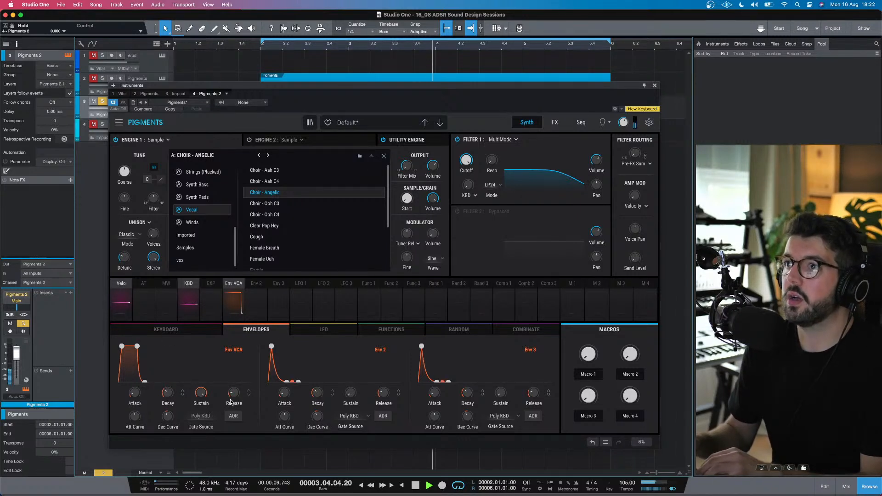
pyautogui.moveTo(168, 393); pyautogui.dragTo(143, 384)
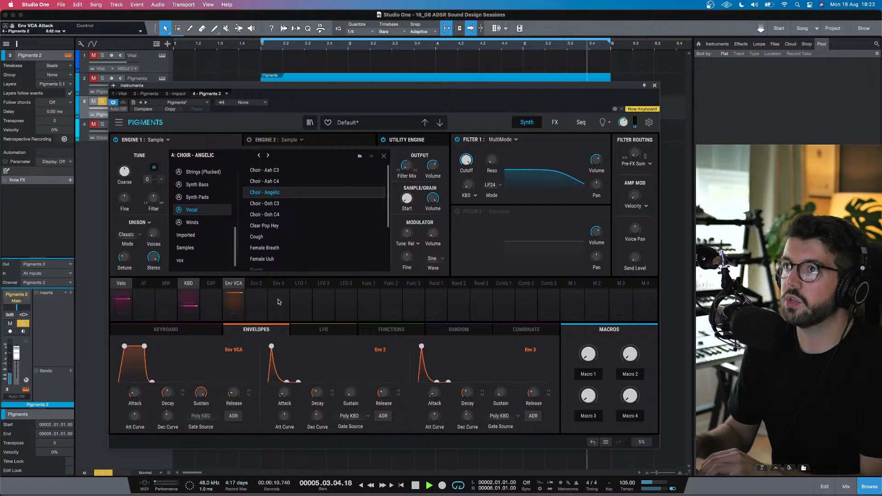
# Step: Close the sample browser and enable Engine 2 as an Analog engine with a sine wave on Oscillator 1
pyautogui.click(383, 156)
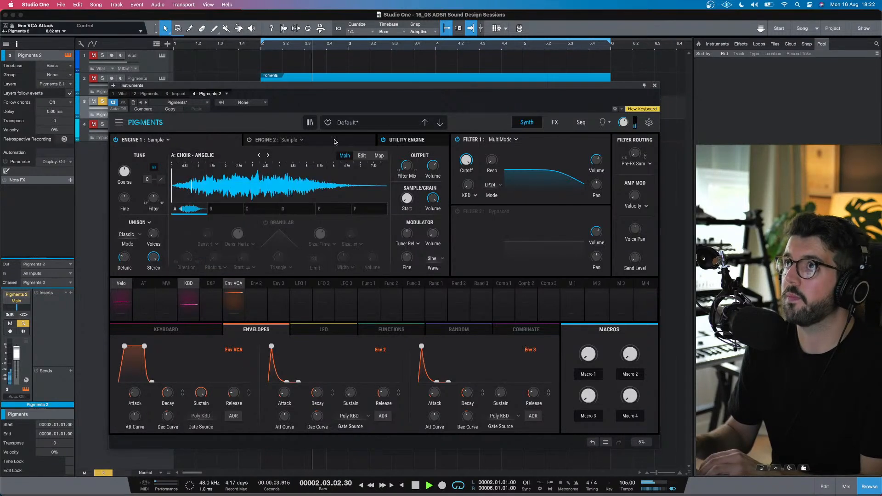
pyautogui.click(262, 139)
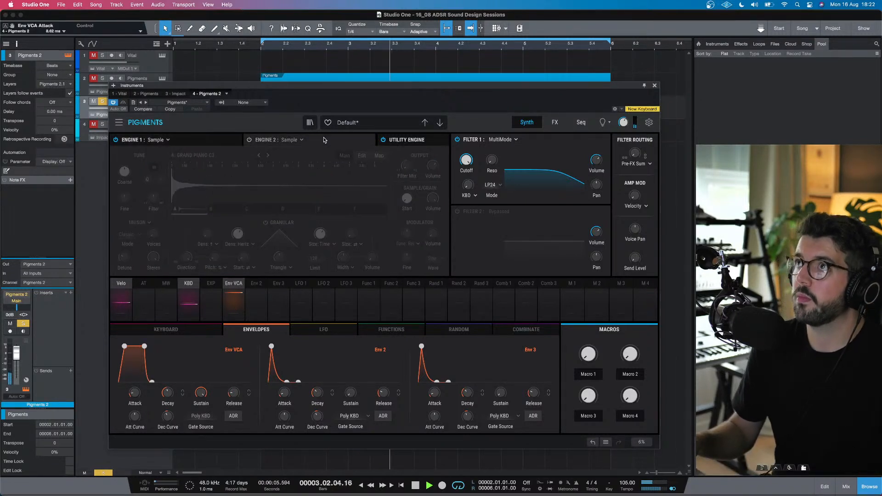
pyautogui.click(249, 139)
pyautogui.press('space')
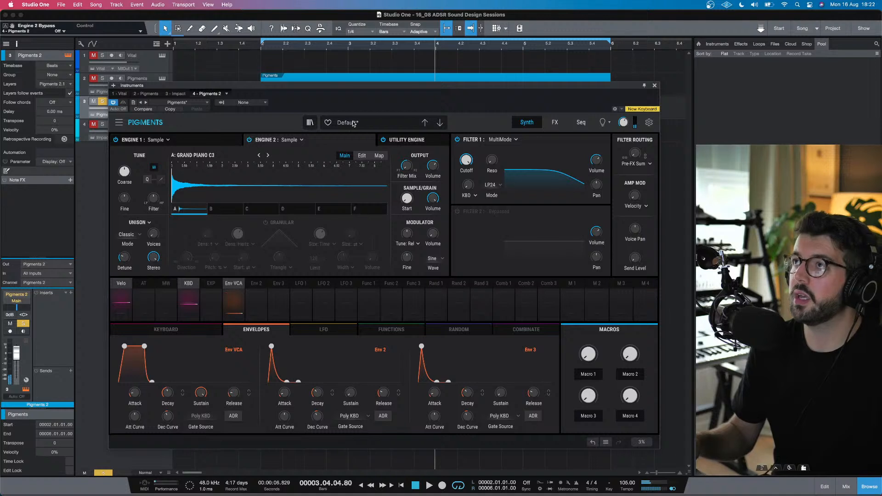
pyautogui.click(299, 141)
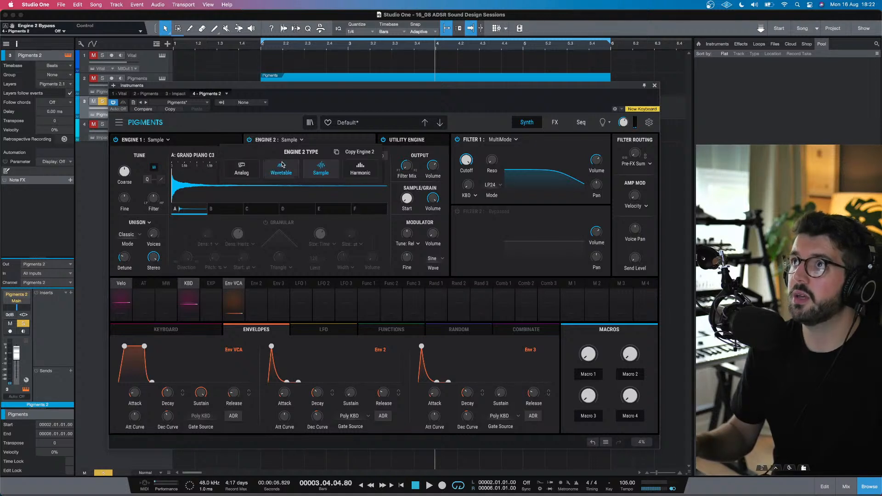
pyautogui.click(242, 168)
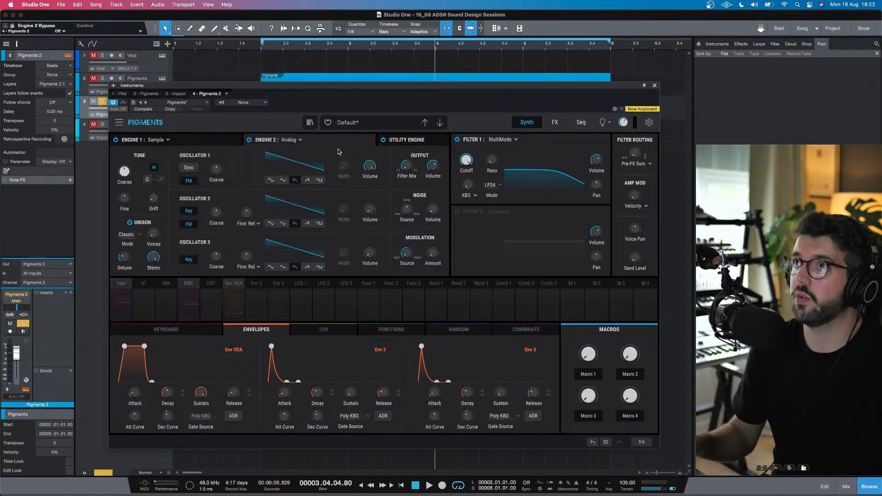
pyautogui.click(271, 180)
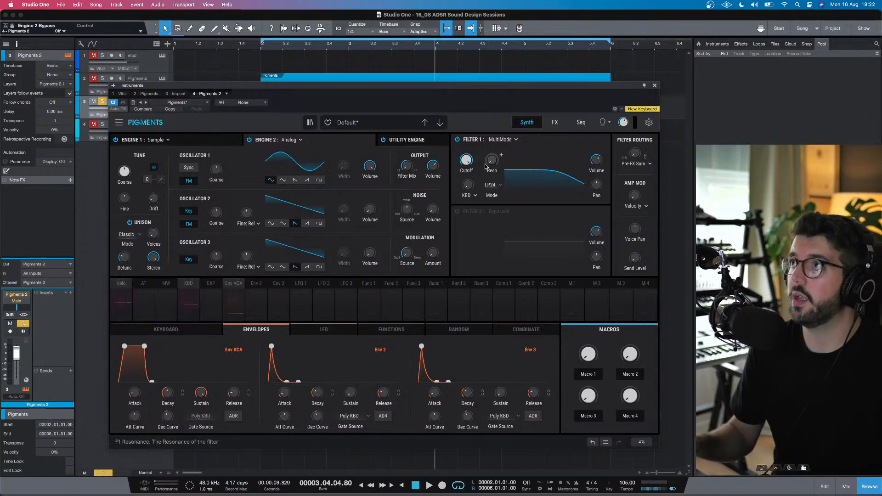
# Step: Route Engine 2 100% to Filter 2 and enable that filter with a lowered cutoff
pyautogui.click(412, 166)
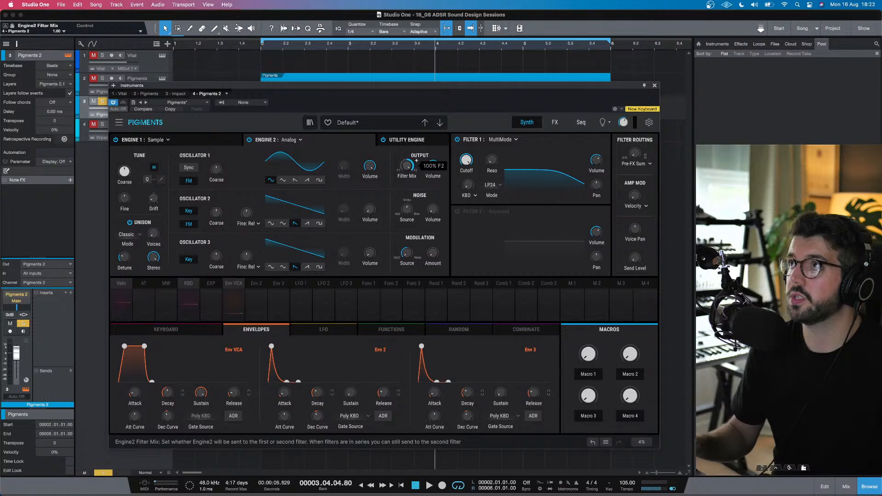
pyautogui.click(457, 211)
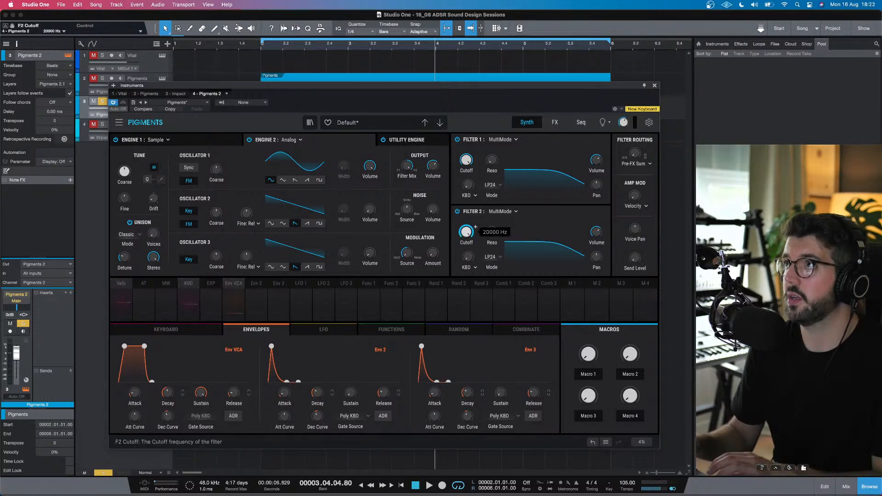
pyautogui.moveTo(476, 227); pyautogui.dragTo(476, 227)
# Step: During playback, set the coarse tuning to 12 semitones and lower Filter 2's cutoff further
pyautogui.press('space')
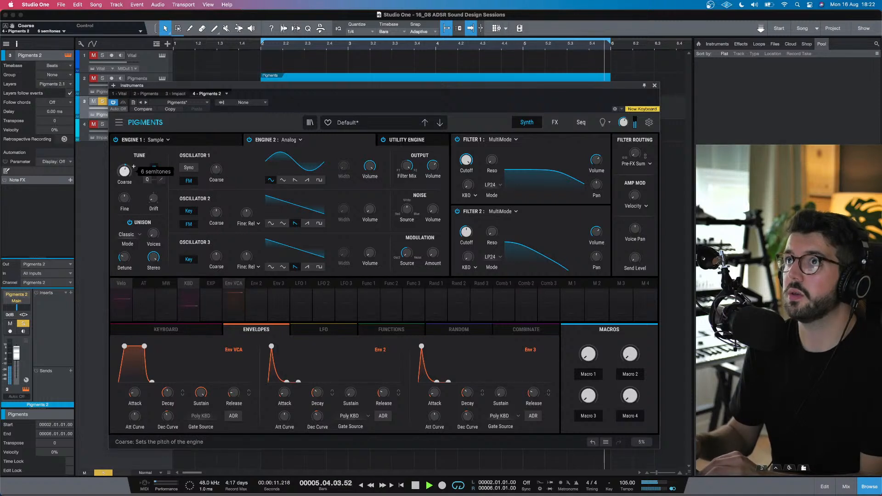
pyautogui.moveTo(124, 172); pyautogui.dragTo(124, 163)
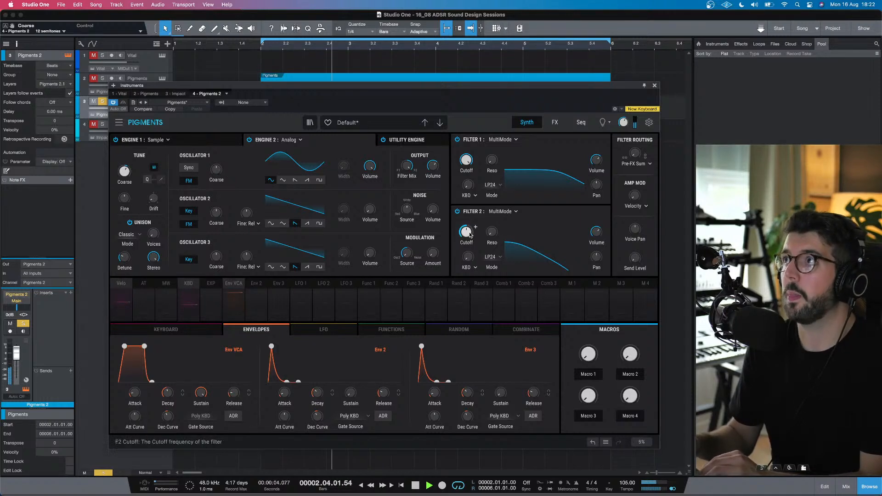
pyautogui.moveTo(466, 231); pyautogui.dragTo(466, 234)
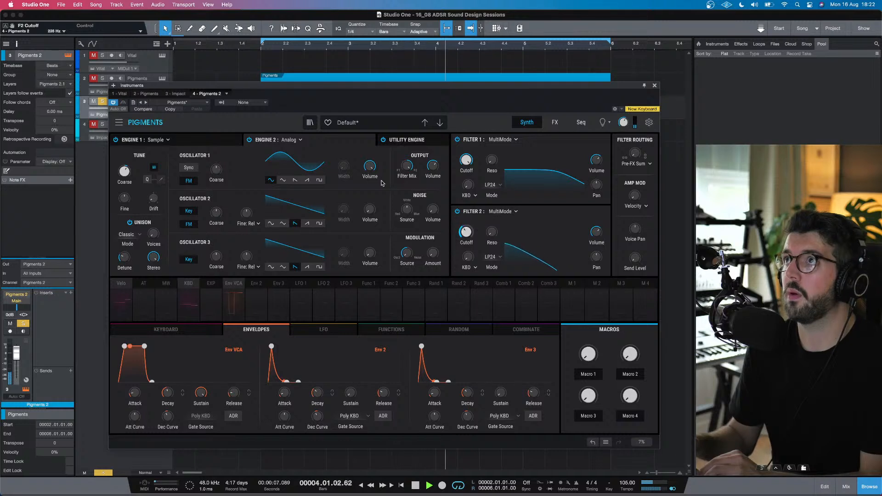
# Step: Return to Engine 1 and switch the filter routing mode from Pre-FX Sum to Split
pyautogui.click(220, 146)
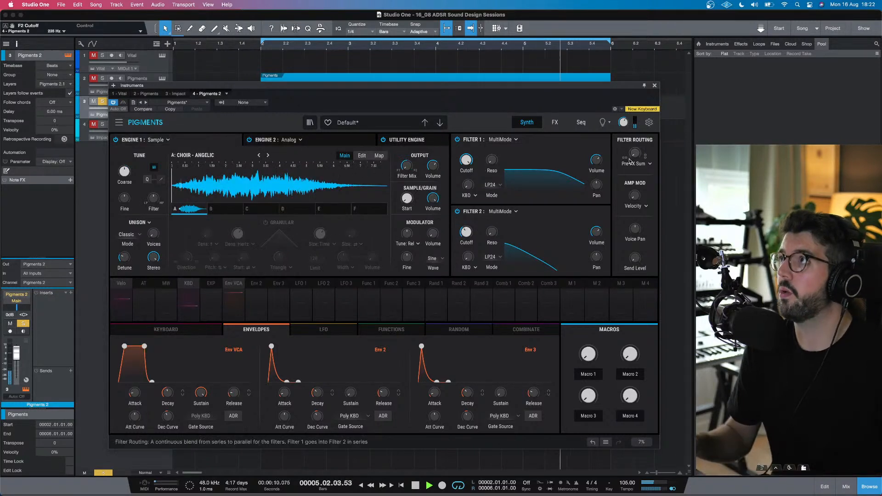
pyautogui.click(651, 165)
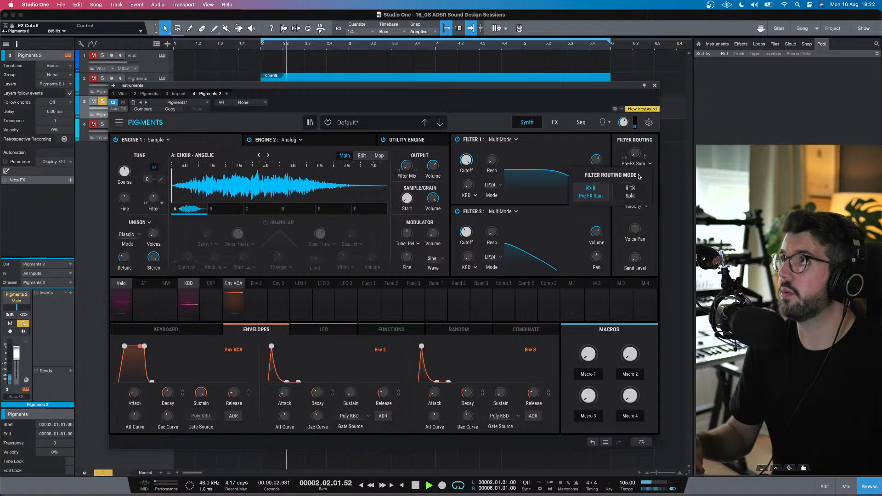
pyautogui.click(593, 197)
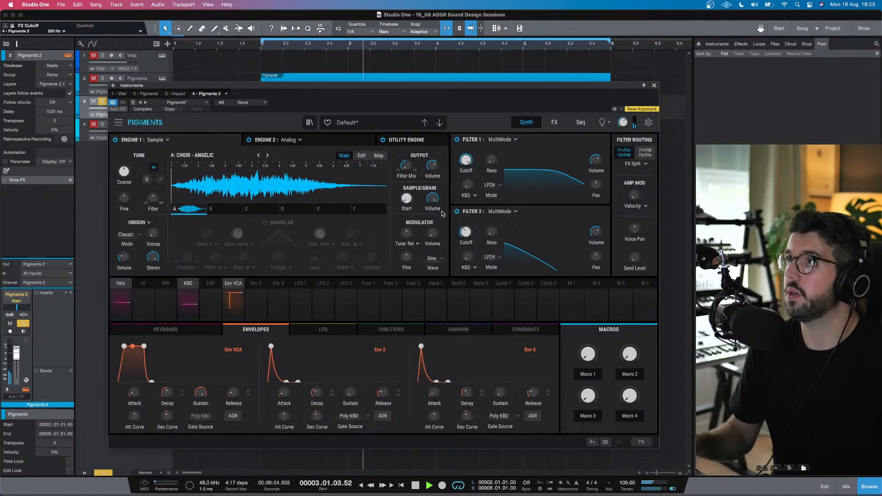
# Step: Fine-tune Filter 2's cutoff and raise the master volume while the loop plays
pyautogui.moveTo(466, 232); pyautogui.dragTo(466, 237)
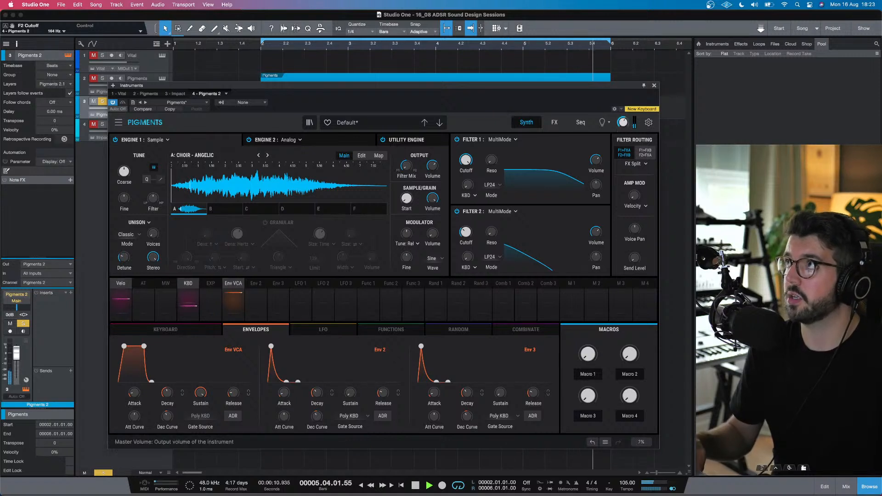
pyautogui.moveTo(623, 123); pyautogui.dragTo(623, 116)
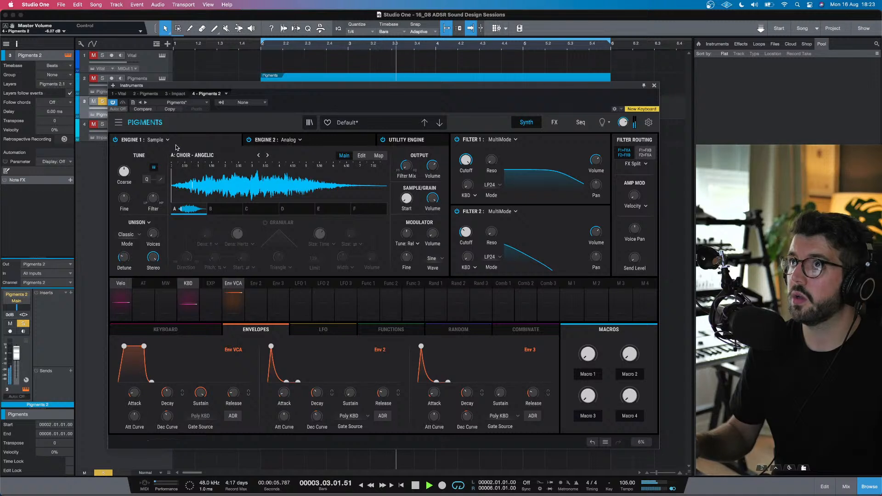
pyautogui.moveTo(473, 230); pyautogui.dragTo(469, 237)
# Step: Bypass and re-enable Engine 1 and Engine 2 in turn to compare their sounds, and stop playback
pyautogui.click(115, 139)
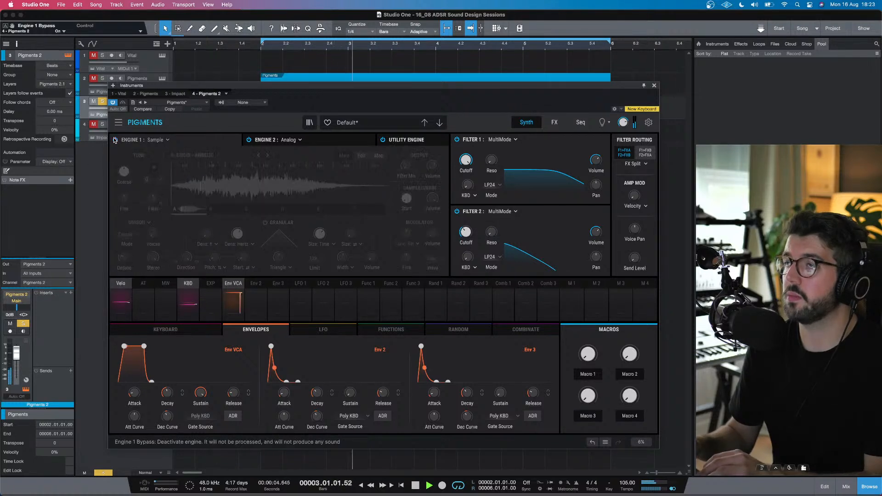
pyautogui.click(115, 139)
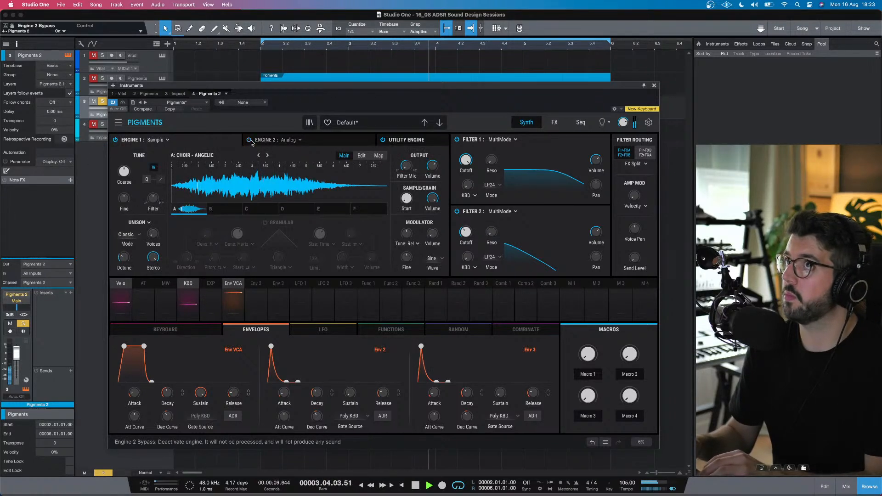
pyautogui.click(250, 140)
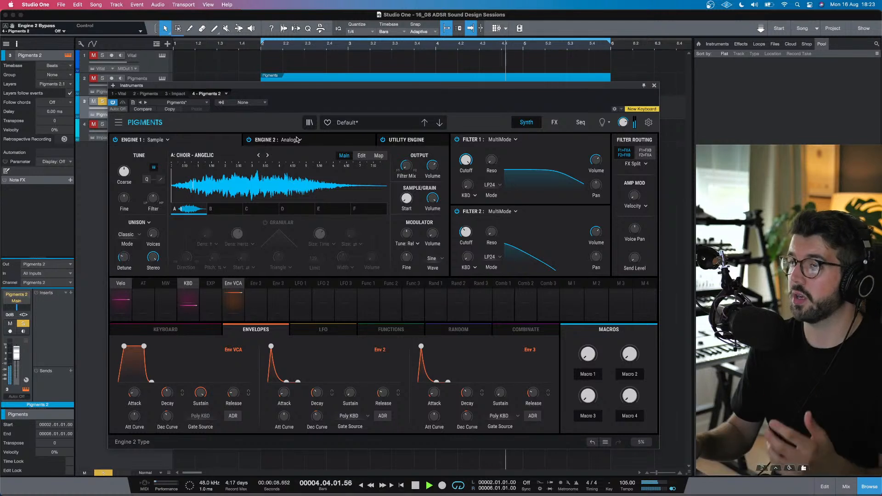
pyautogui.press('space')
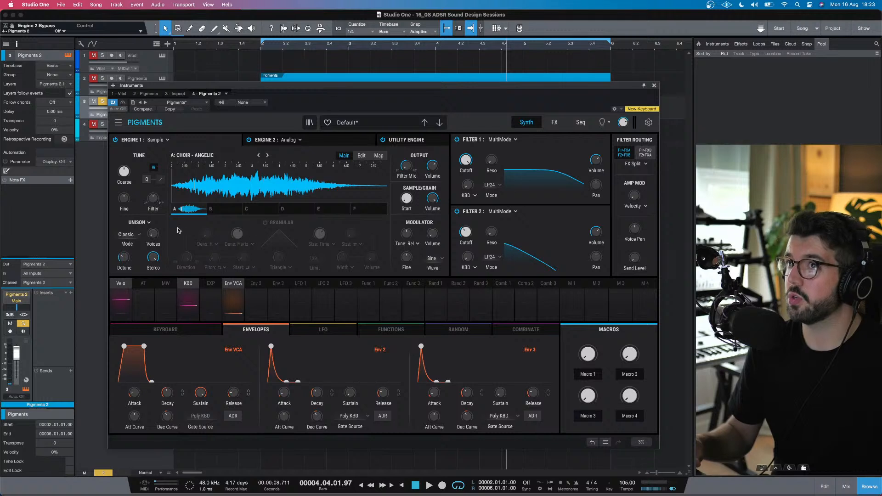
# Step: During playback, set Engine 1's unison voices to 3 and raise the FX A reverb's dry/wet to about 52%
pyautogui.press('space')
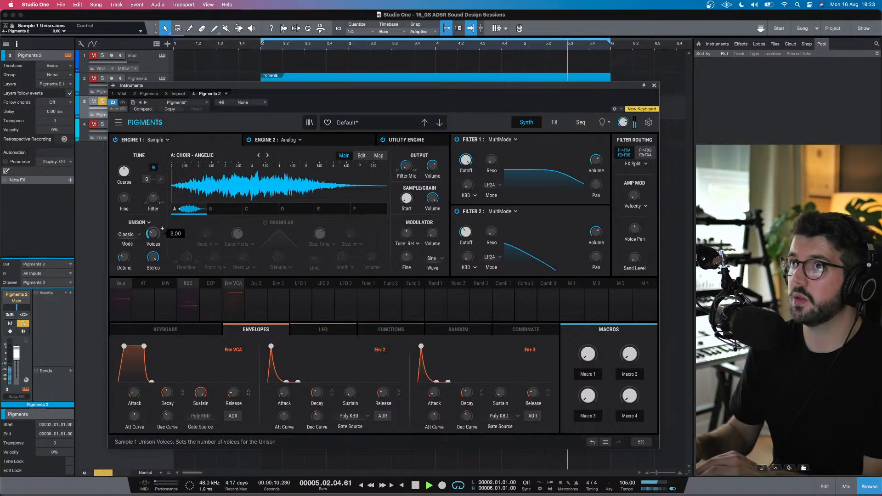
pyautogui.click(554, 122)
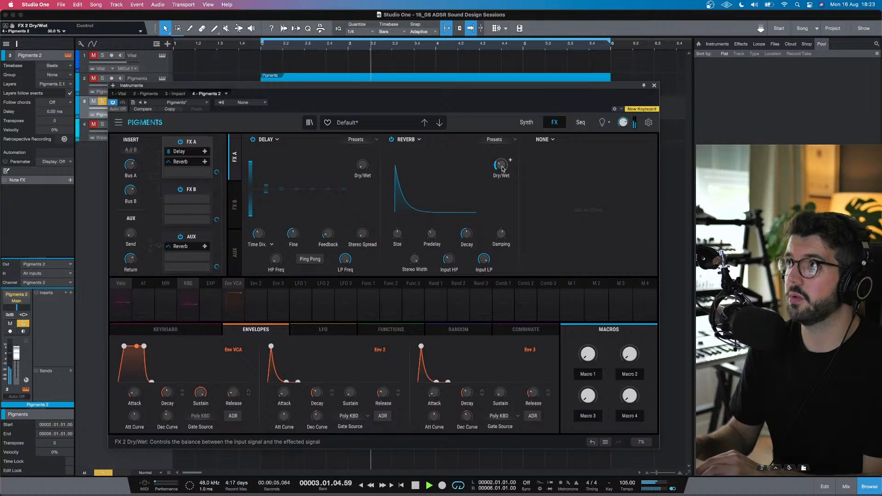
pyautogui.moveTo(429, 235); pyautogui.dragTo(430, 234)
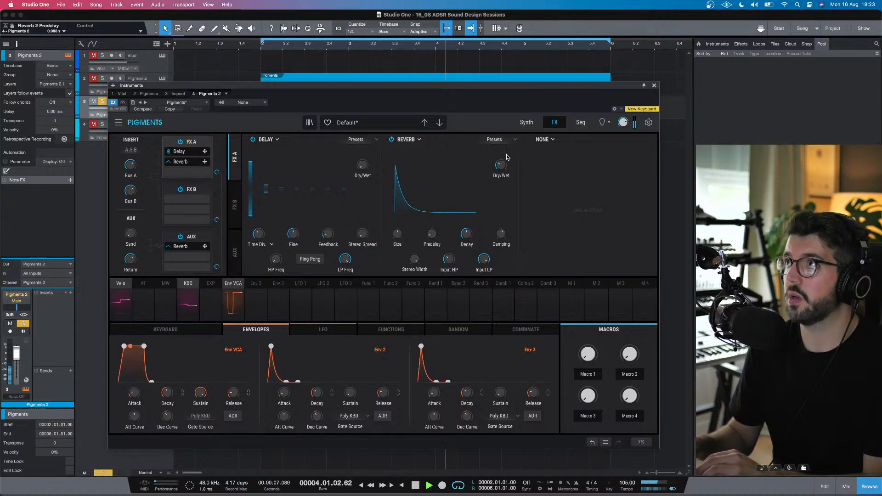
pyautogui.moveTo(502, 165); pyautogui.dragTo(502, 164)
# Step: Lower Filter 2's cutoff to 117 Hz
pyautogui.click(527, 123)
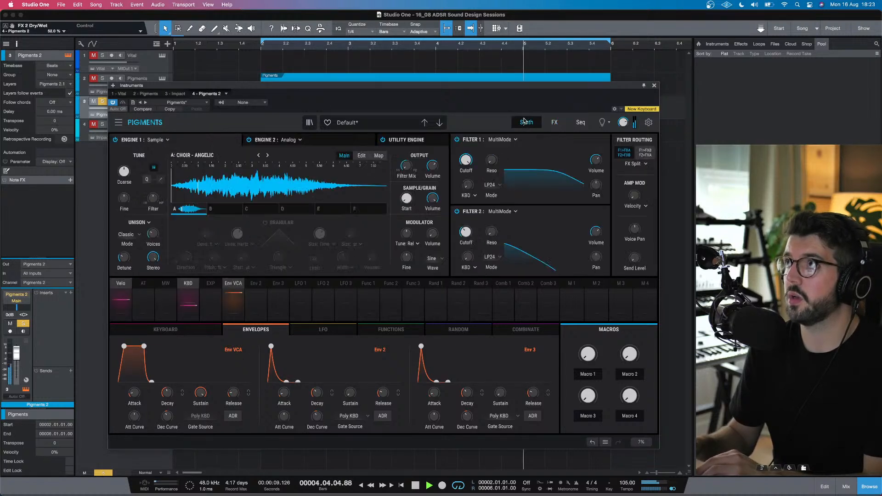
pyautogui.moveTo(465, 231); pyautogui.dragTo(465, 235)
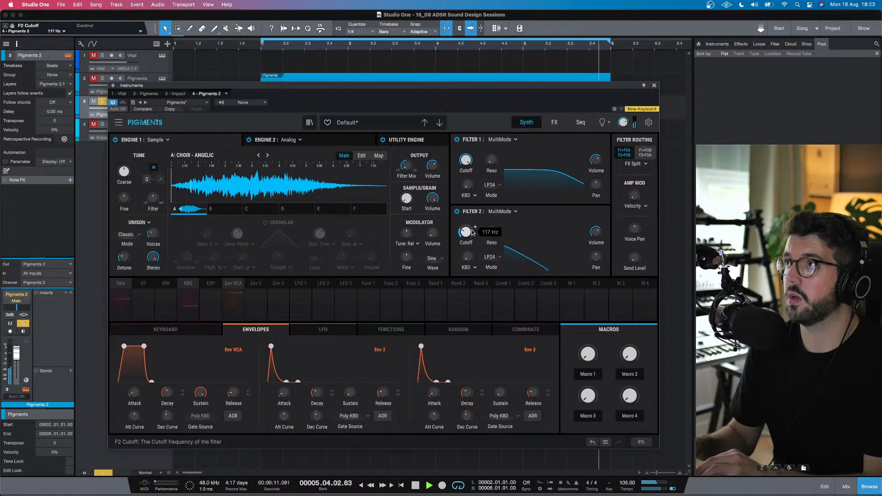
# Step: Add a Multiband compressor to the third effect slot of FX A
pyautogui.click(548, 124)
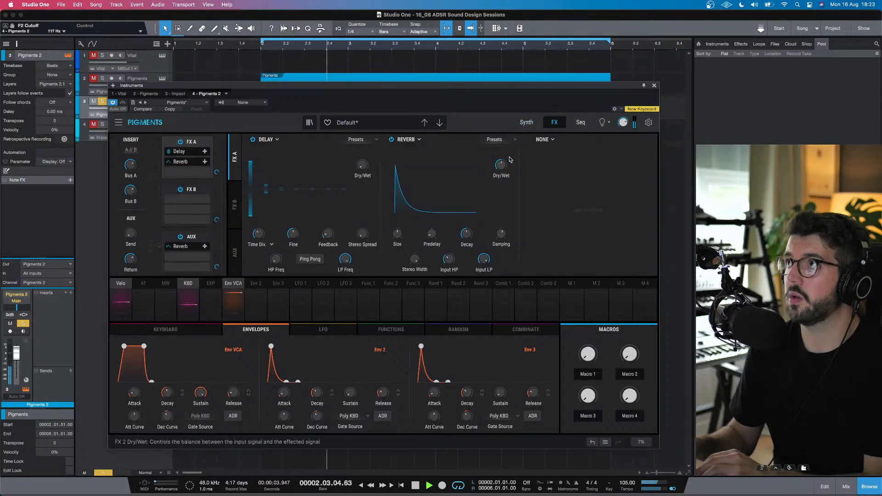
pyautogui.click(553, 139)
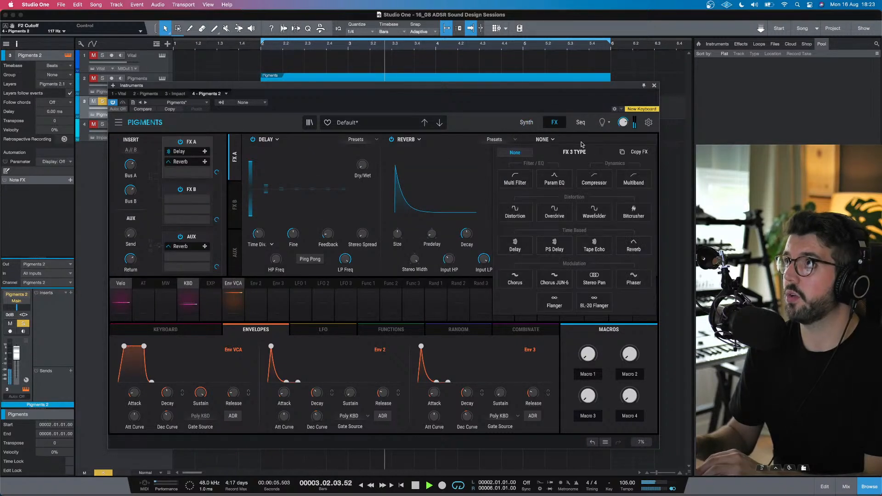
pyautogui.click(626, 171)
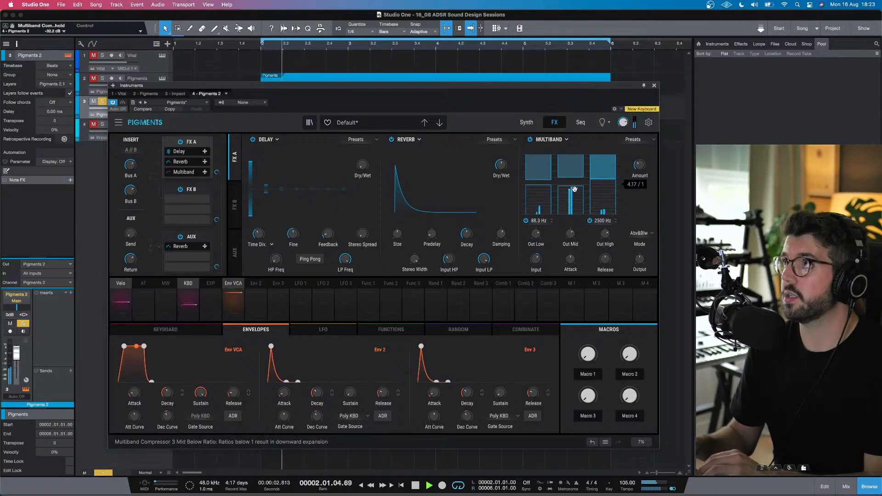
# Step: Reshape the Multiband's low, mid and high thresholds, with the low band's lower threshold at about -76 dB, and adjust its amount
pyautogui.moveTo(539, 185); pyautogui.dragTo(539, 211)
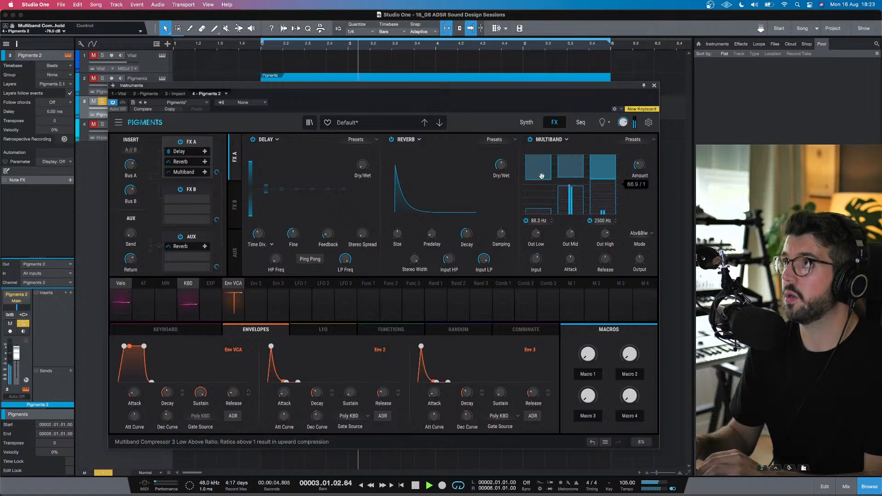
pyautogui.moveTo(541, 181); pyautogui.dragTo(541, 200)
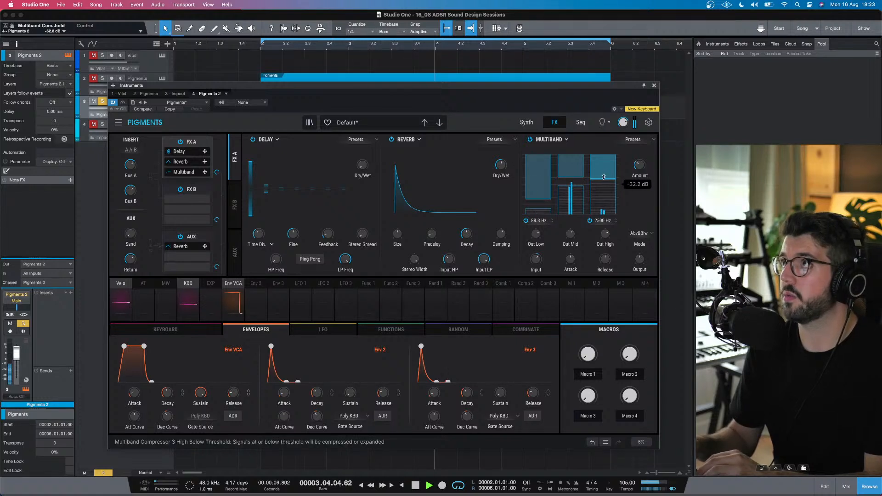
pyautogui.moveTo(604, 180); pyautogui.dragTo(571, 172)
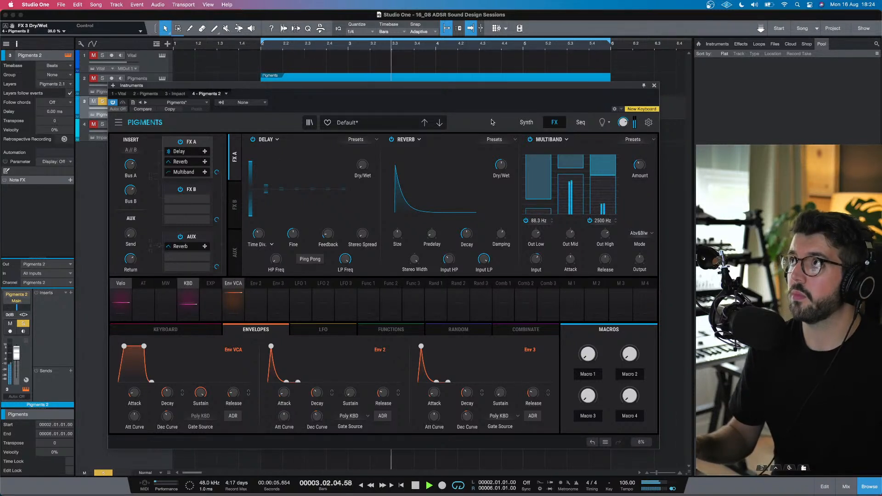
# Step: Add a Stereo Pan effect to the first slot of FX B
pyautogui.click(535, 123)
pyautogui.click(554, 122)
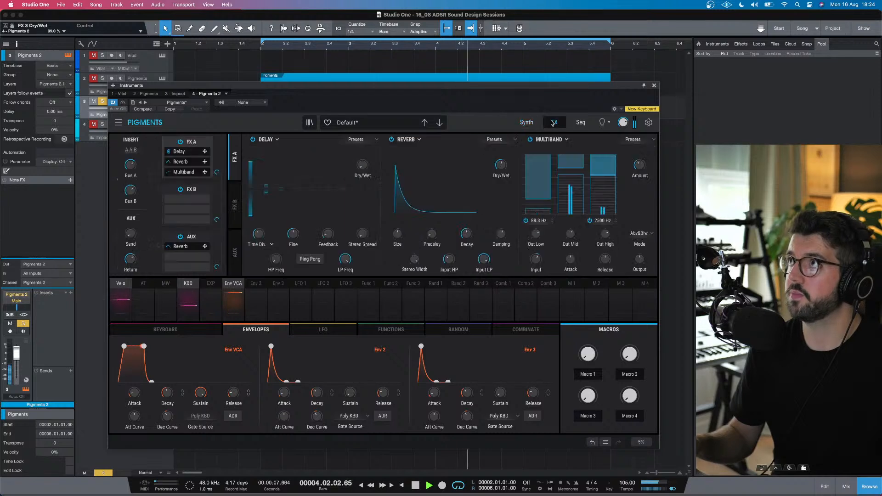
pyautogui.click(234, 205)
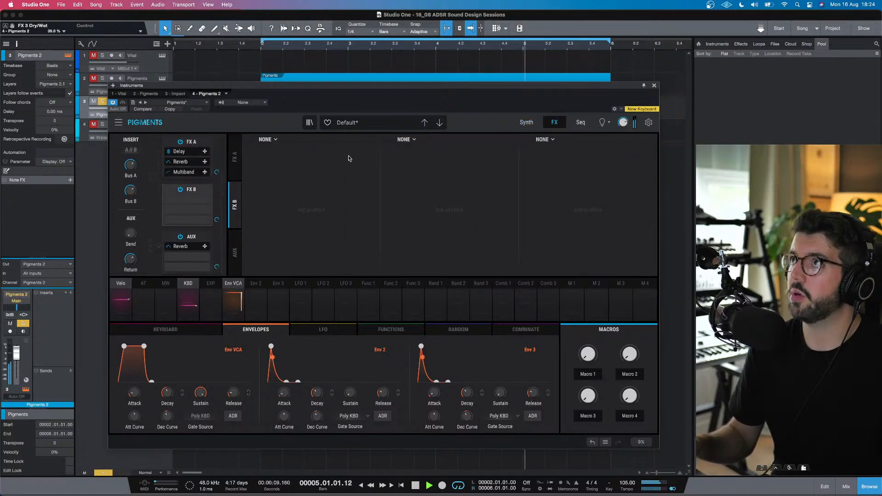
pyautogui.click(276, 139)
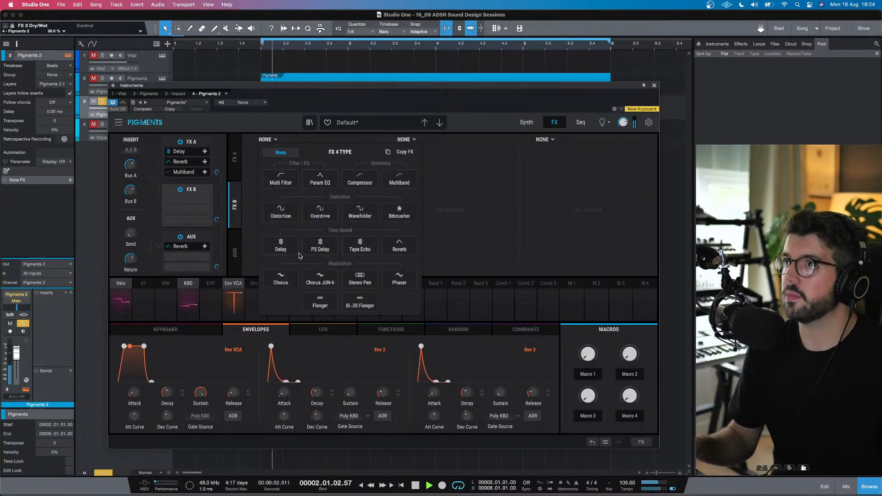
pyautogui.click(362, 274)
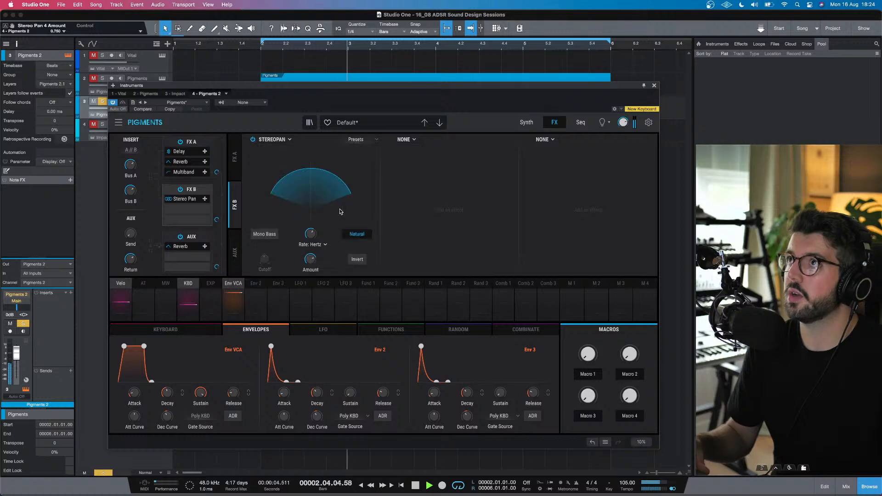
# Step: Raise the Stereo Pan amount and add a Param EQ after it, cutting Peak 2 by 4.44 dB at 826 Hz and boosting the high shelf
pyautogui.moveTo(310, 259); pyautogui.dragTo(310, 254)
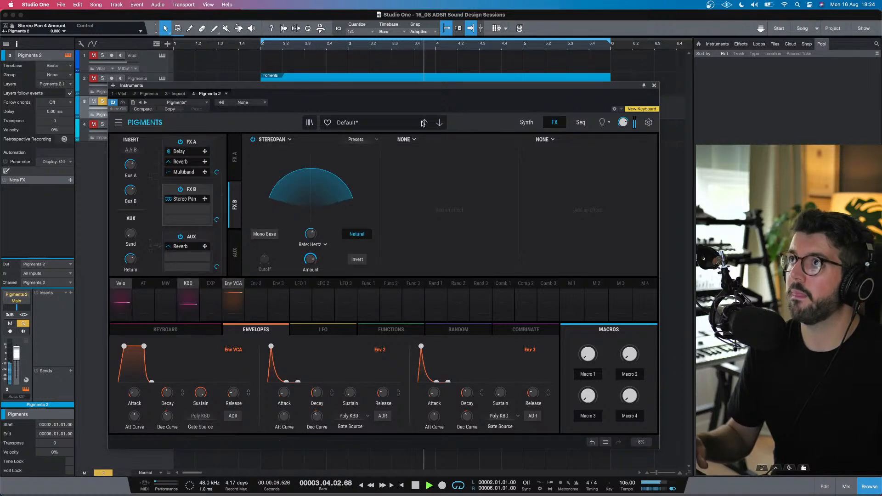
pyautogui.click(406, 139)
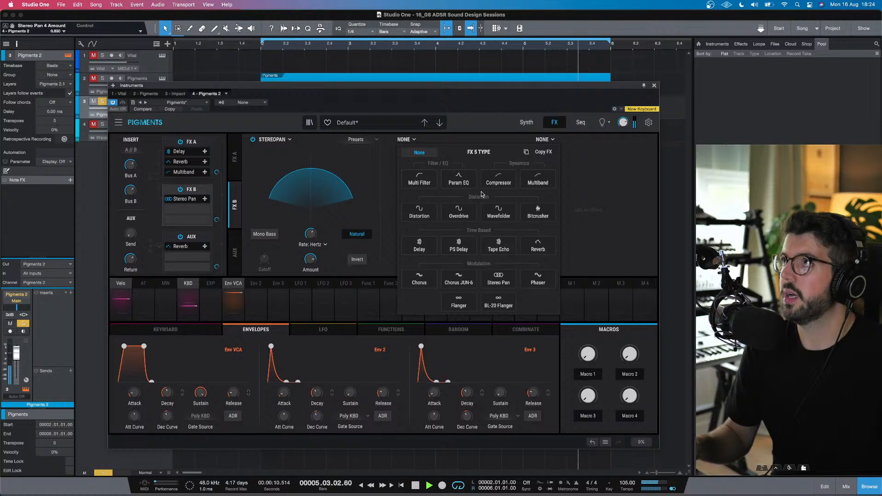
pyautogui.click(459, 179)
pyautogui.moveTo(487, 191); pyautogui.dragTo(456, 198)
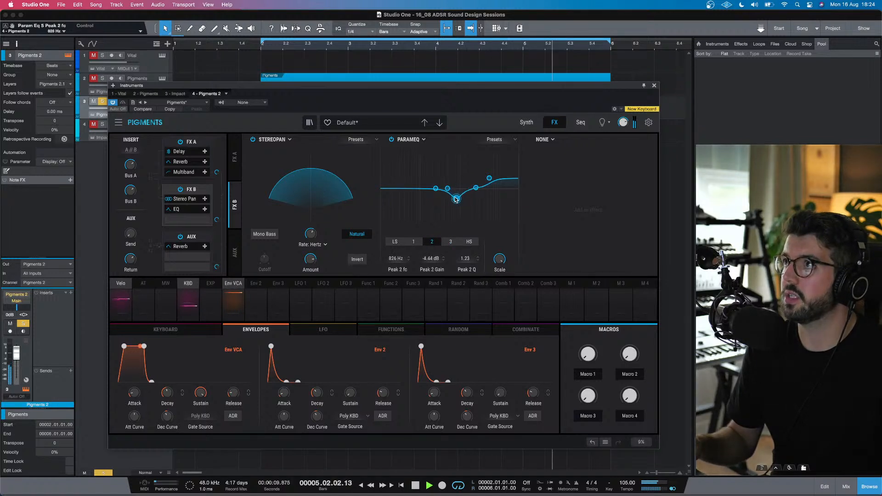
# Step: Unsolo the Pigments 2 track and play all layers together from the loop start at bar 2
pyautogui.click(655, 86)
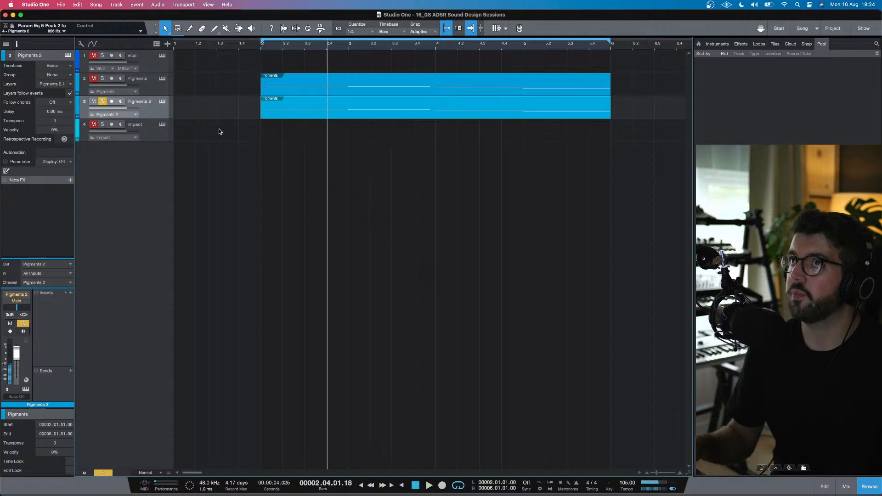
pyautogui.click(103, 101)
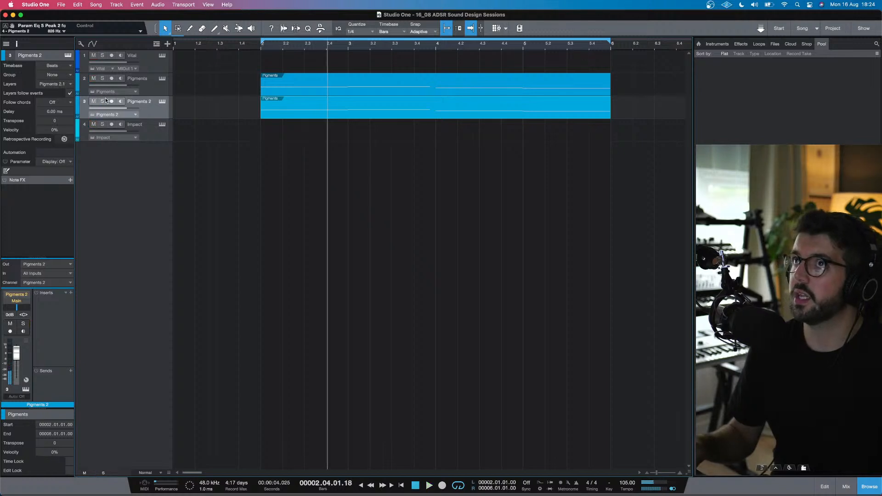
pyautogui.click(261, 52)
pyautogui.press('space')
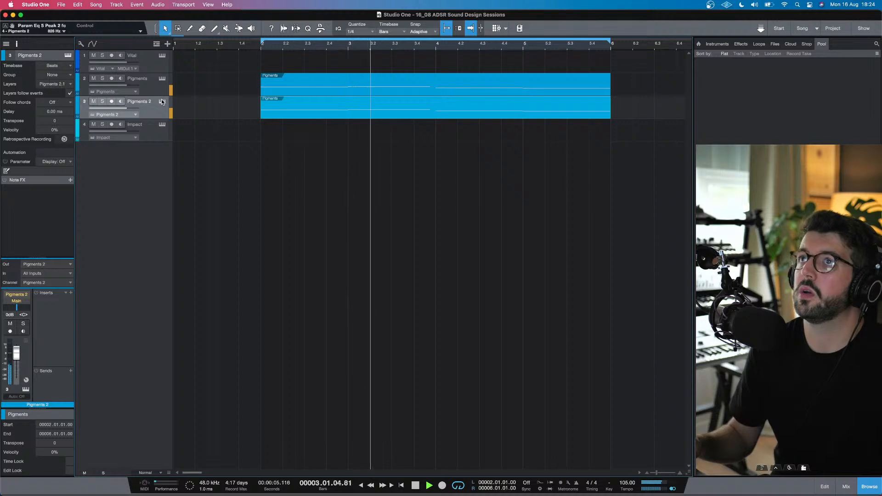
# Step: Set the dry/wet mix of the FX A reverb on Pigments 2 to about 67 %
pyautogui.click(162, 101)
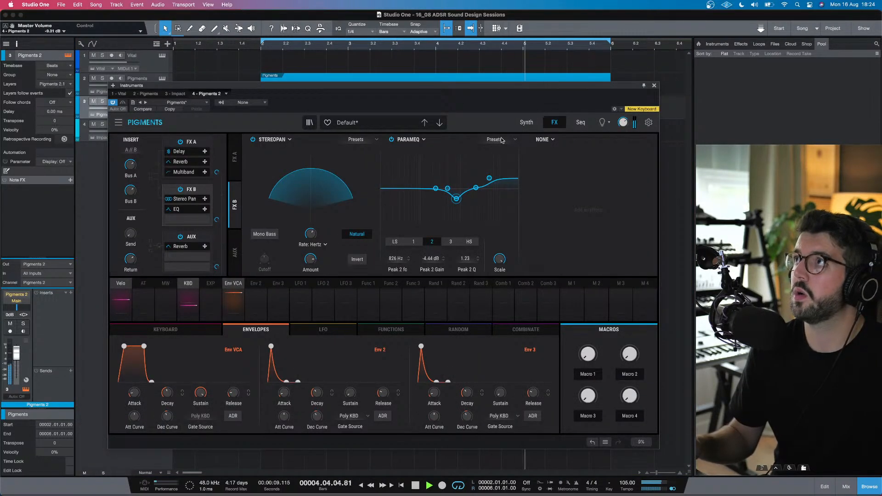
pyautogui.click(236, 154)
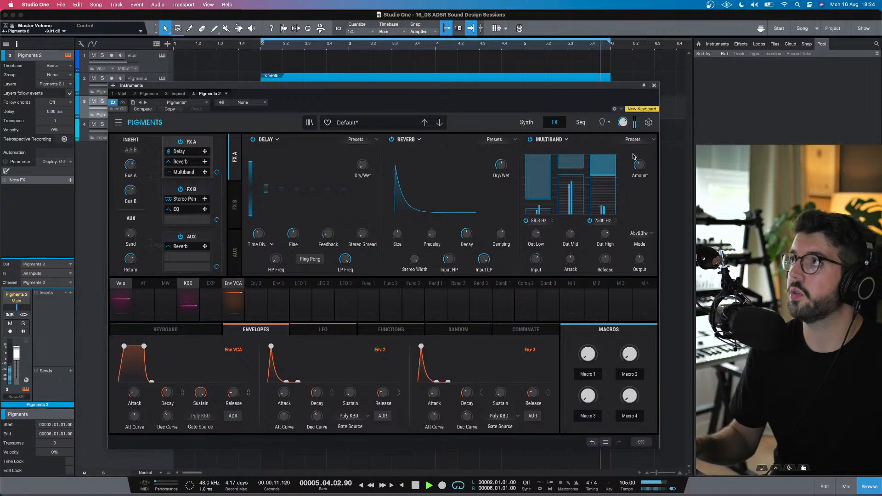
pyautogui.moveTo(501, 164); pyautogui.dragTo(510, 159)
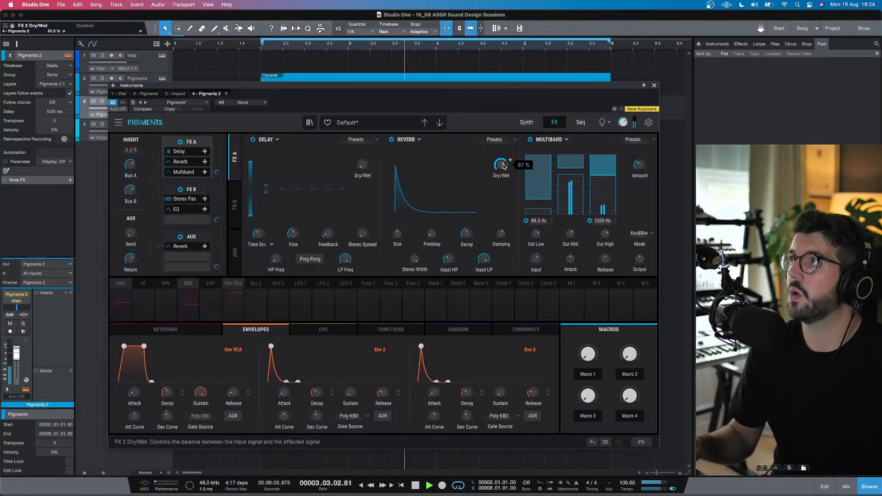
pyautogui.click(655, 86)
# Step: Lower the Pigments 2 track's volume to about -3.6 dB
pyautogui.moveTo(134, 109); pyautogui.dragTo(128, 109)
pyautogui.click(160, 79)
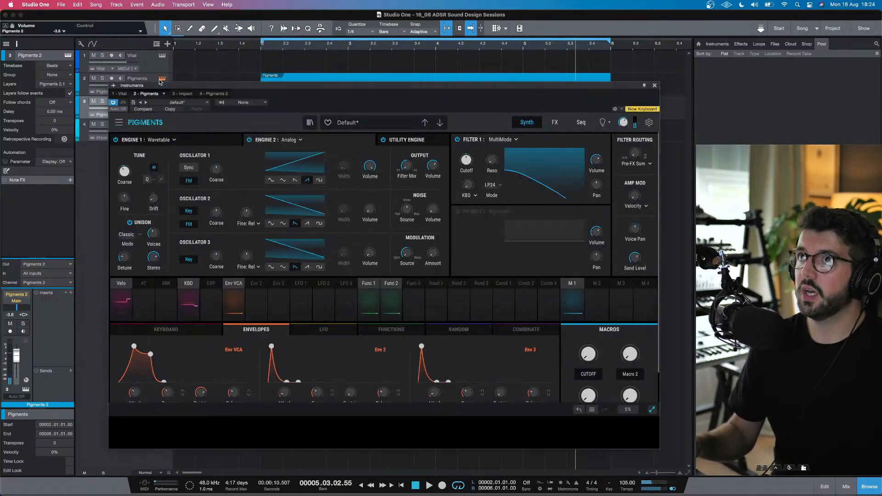
pyautogui.click(656, 85)
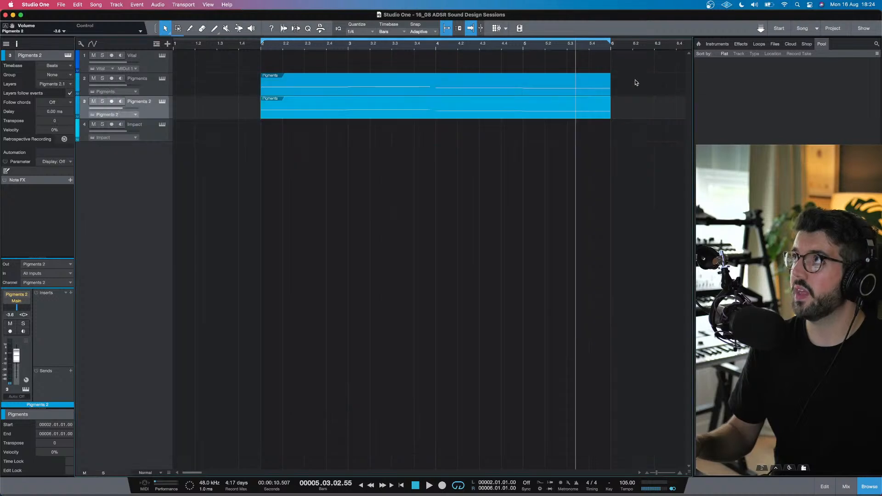
# Step: Duplicate the first Pigments track completely with its own instrument, and delete the copied part from the new track
pyautogui.click(161, 93)
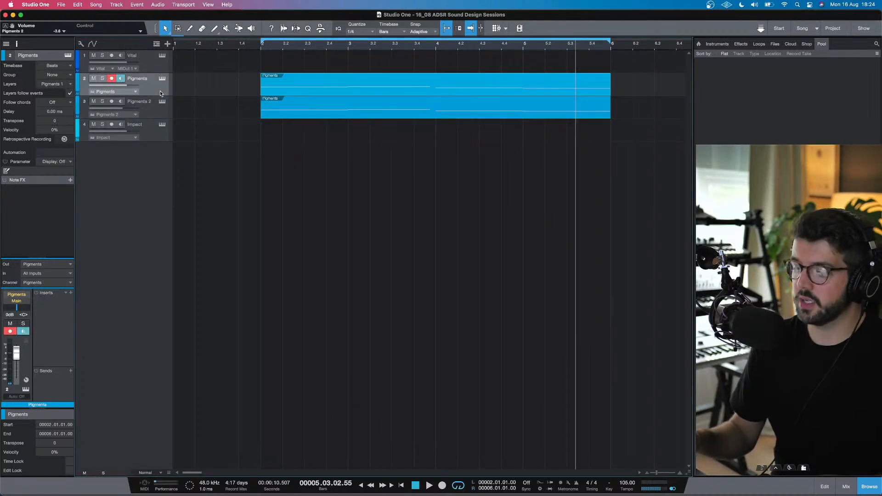
pyautogui.rightClick(160, 91)
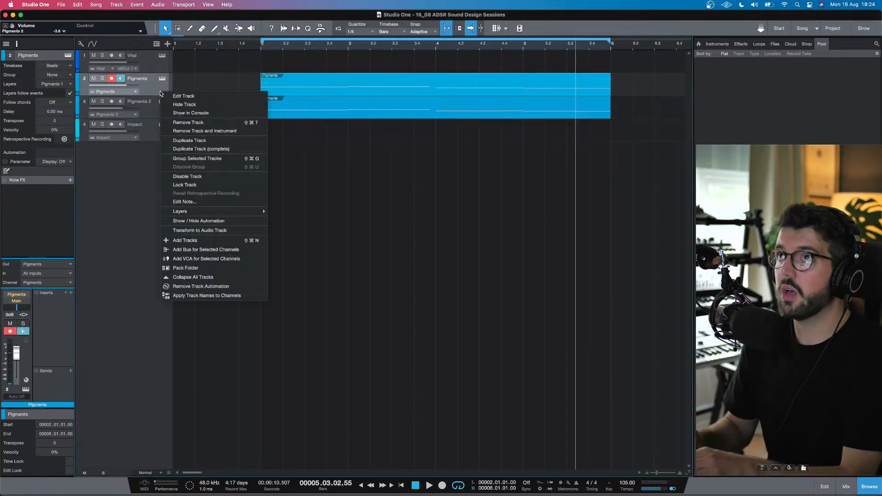
pyautogui.click(207, 150)
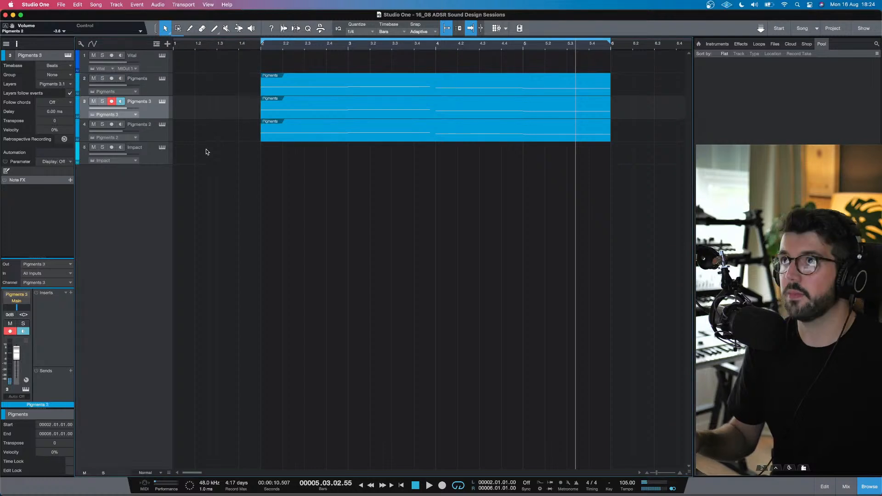
pyautogui.press('Delete')
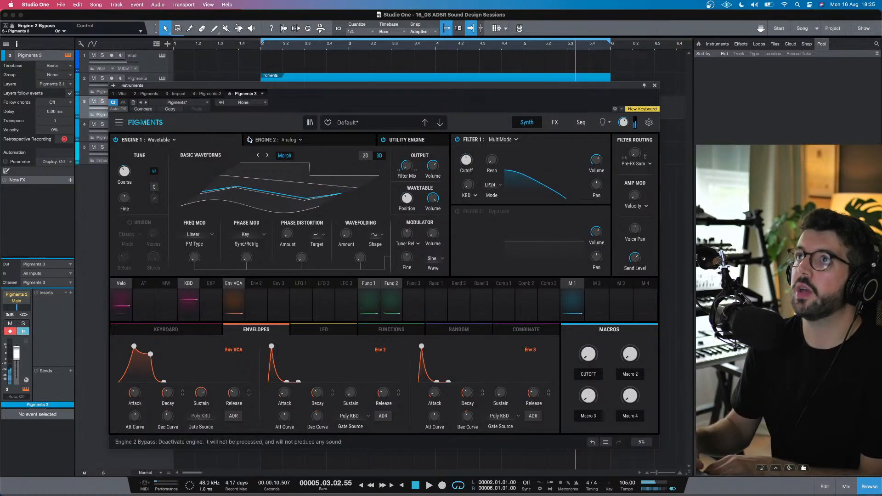
# Step: On Pigments 3, bypass the Distortion and Phaser effects and the whole FX B bus
pyautogui.click(552, 123)
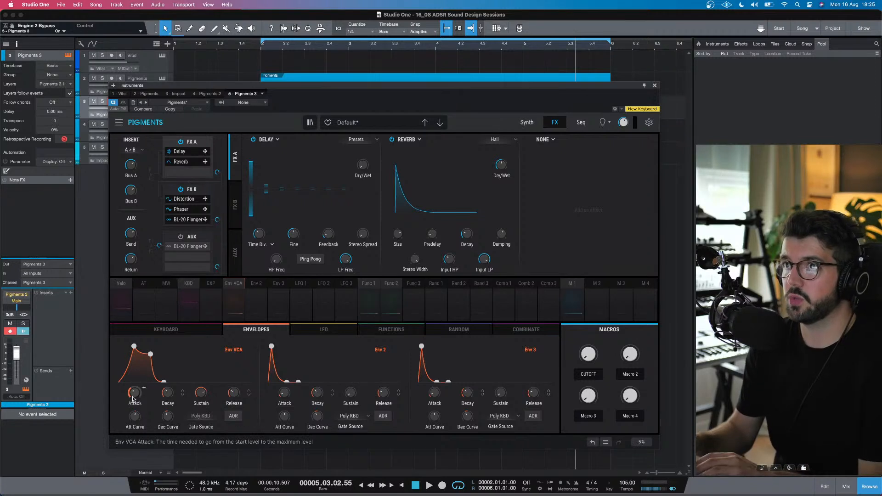
pyautogui.click(236, 207)
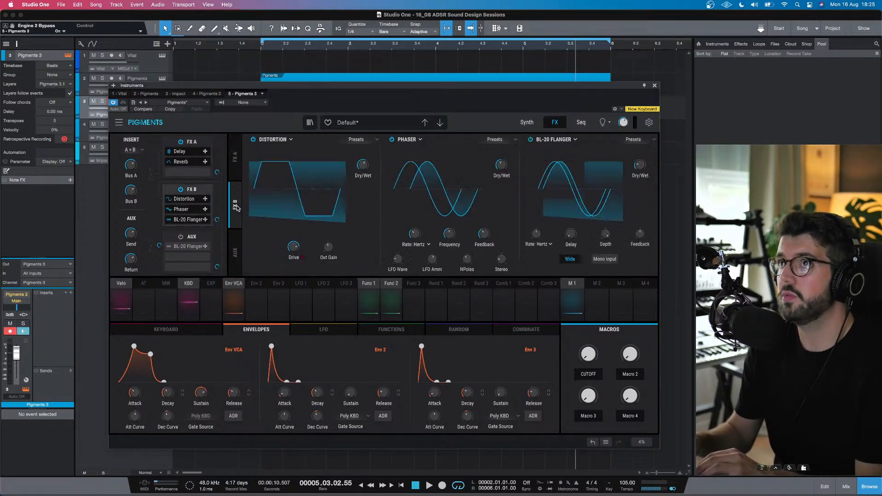
pyautogui.click(253, 140)
pyautogui.click(392, 140)
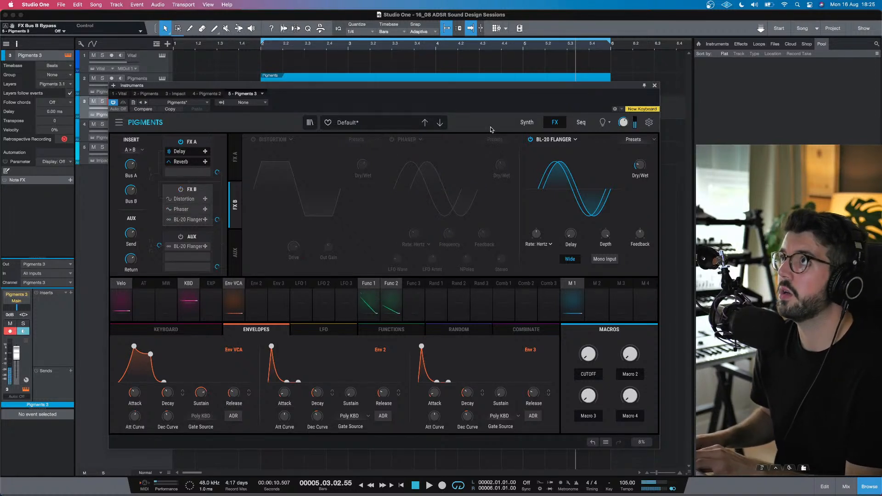
# Step: Reshape Env VCA with an immediate attack, full sustain and a very short release
pyautogui.click(524, 123)
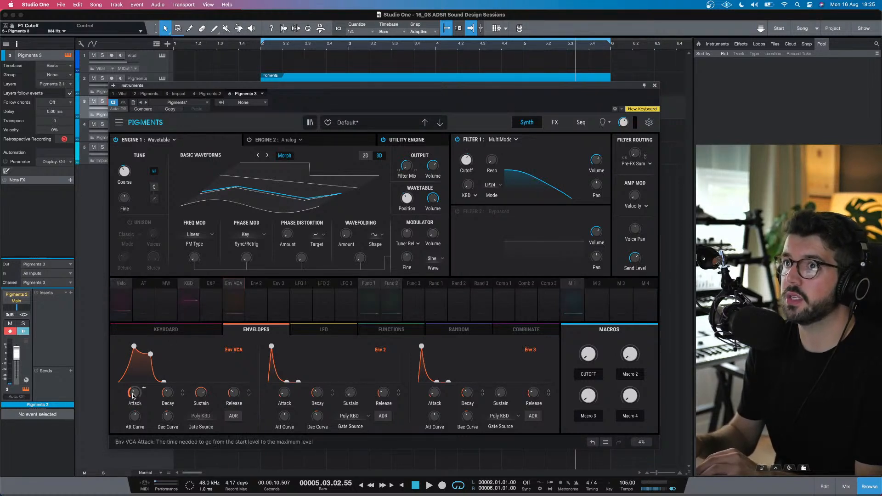
pyautogui.moveTo(133, 396); pyautogui.dragTo(170, 395)
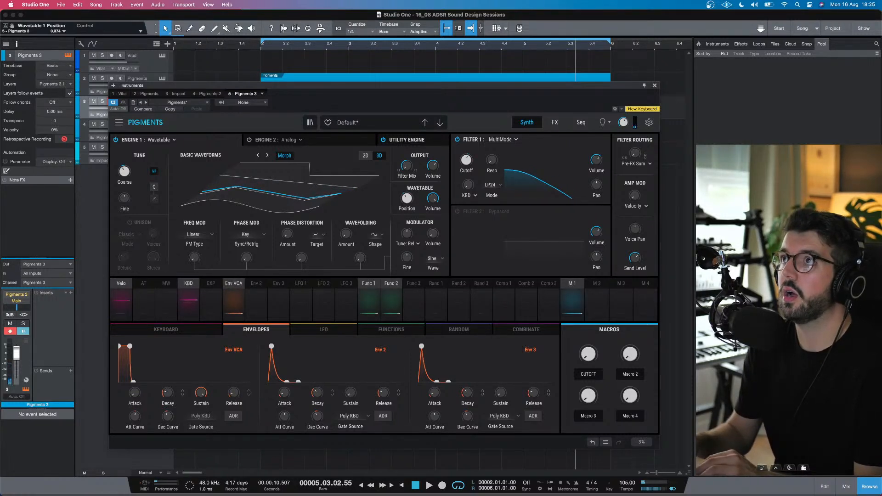
# Step: Remove the Func 2 modulation routing from the Engine 1 wavetable position
pyautogui.click(367, 289)
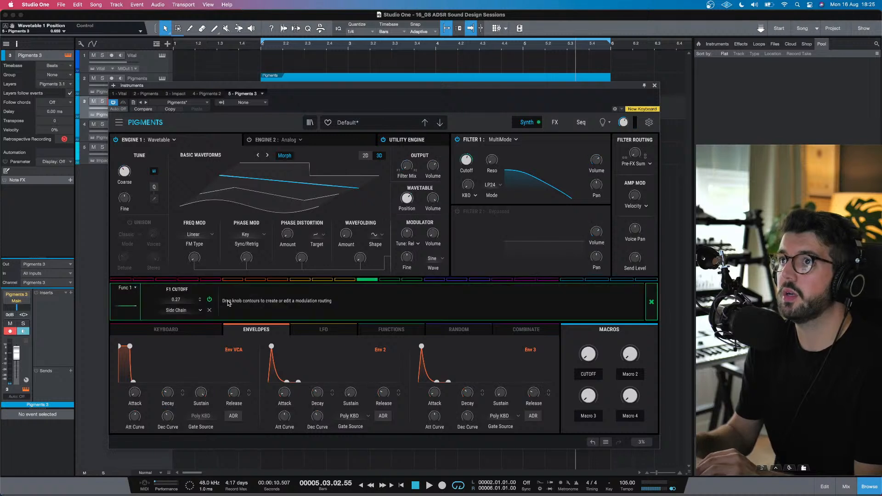
pyautogui.click(390, 281)
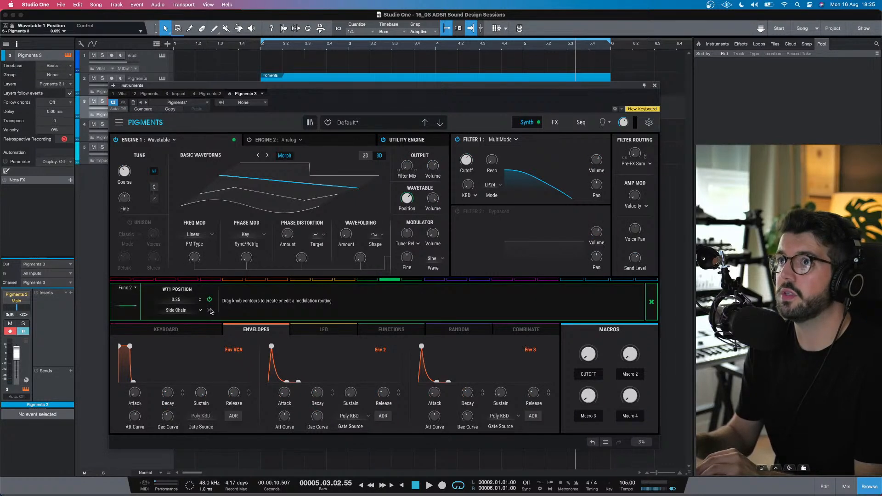
pyautogui.click(211, 311)
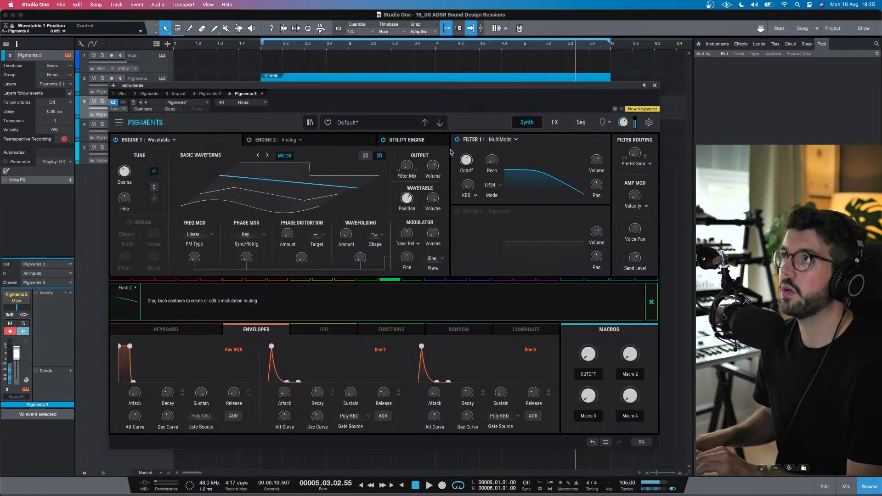
# Step: Turn on the note sequencer at a synced 1/16 rate and switch it to Arpeggiator mode
pyautogui.click(581, 122)
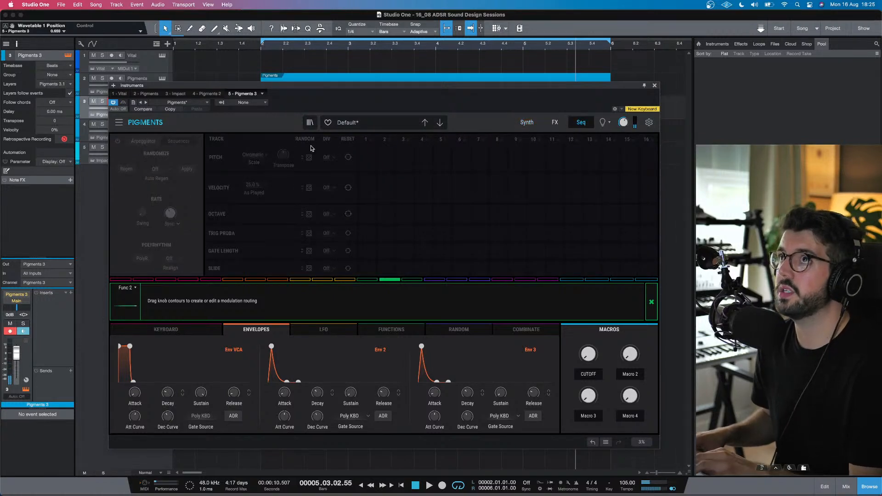
pyautogui.click(117, 141)
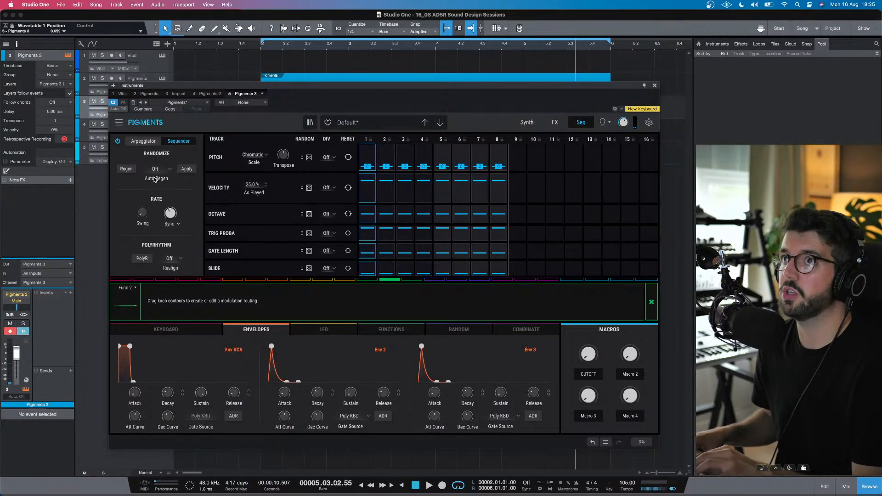
pyautogui.moveTo(171, 213); pyautogui.dragTo(170, 200)
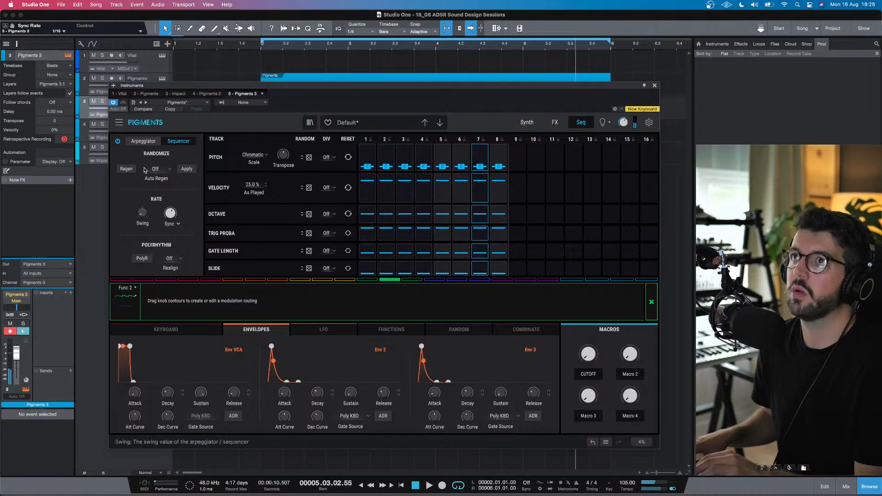
pyautogui.click(140, 141)
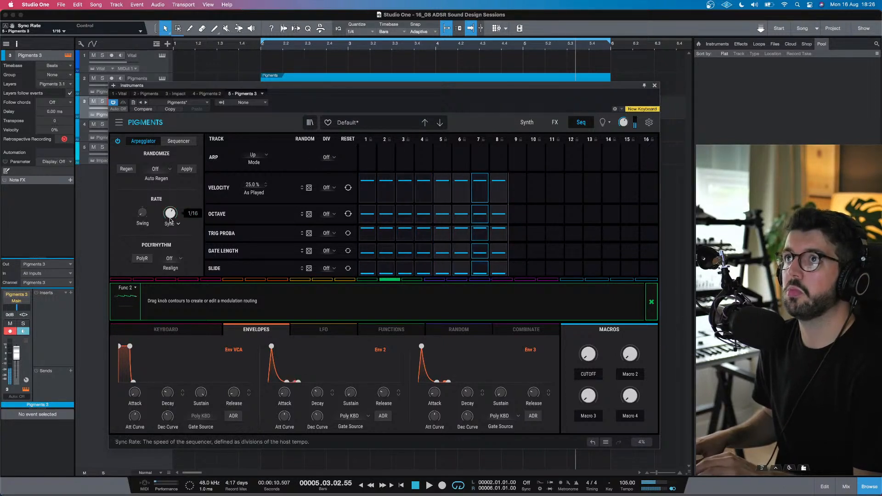
# Step: Lengthen the Env VCA decay and set its release to about 12 ms
pyautogui.click(527, 122)
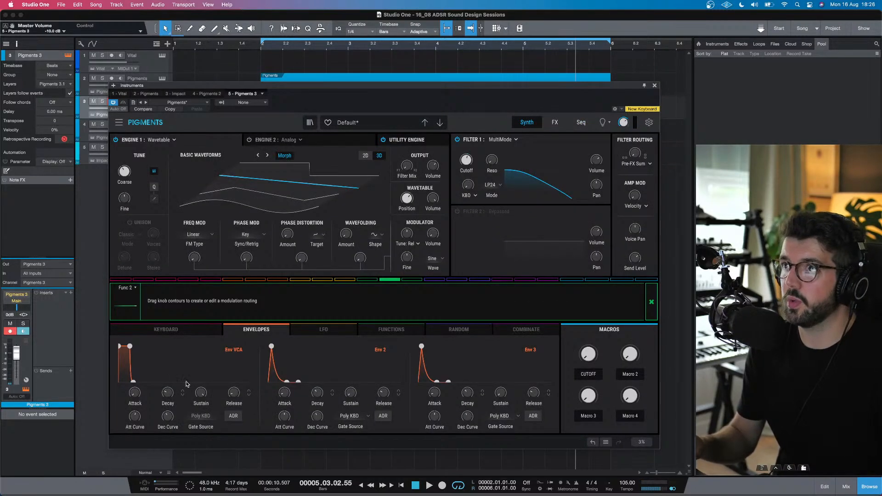
pyautogui.moveTo(168, 393); pyautogui.dragTo(168, 384)
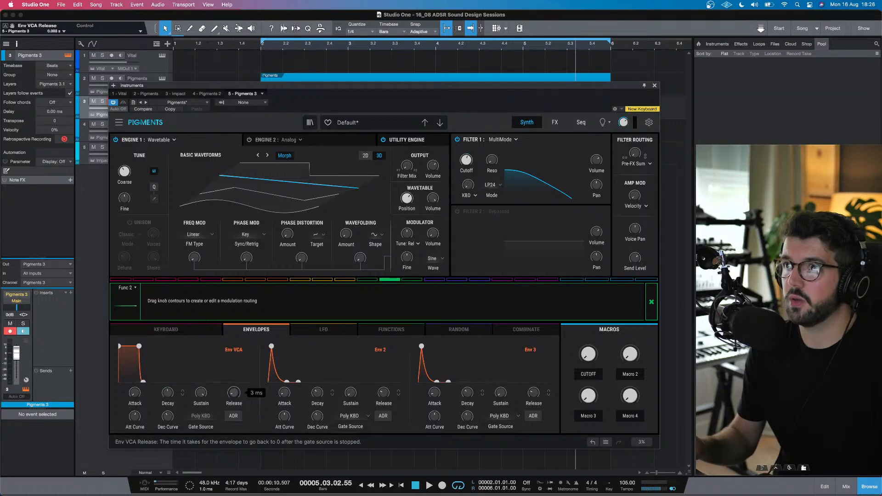
pyautogui.click(652, 303)
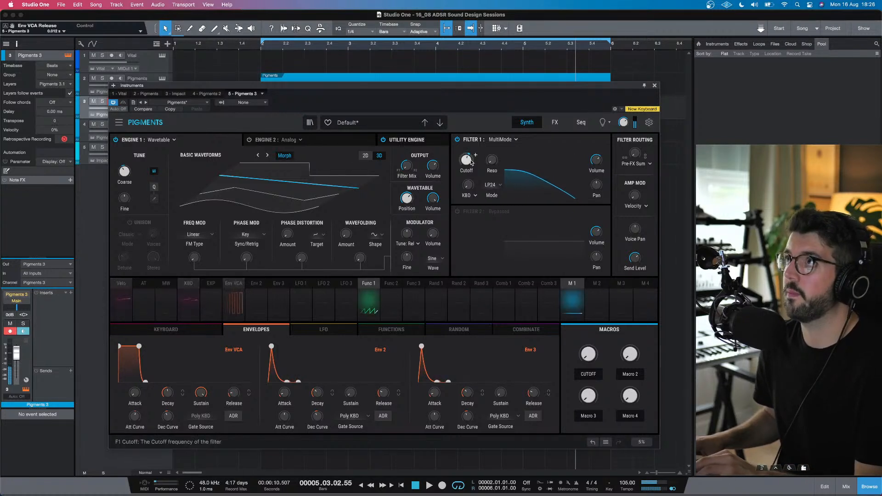
# Step: Adjust Filter 1's cutoff, trying about 2008 Hz and settling at about 1076 Hz
pyautogui.moveTo(475, 155)
pyautogui.scroll(4, 475, 155)
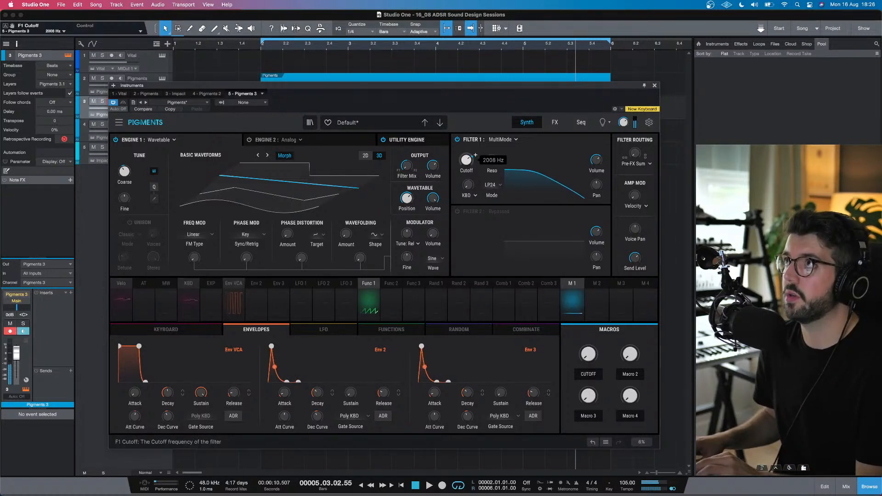
# Step: Shorten the decay of the Hall reverb in FX A and set its dry/wet mix to about 48 %
pyautogui.click(554, 123)
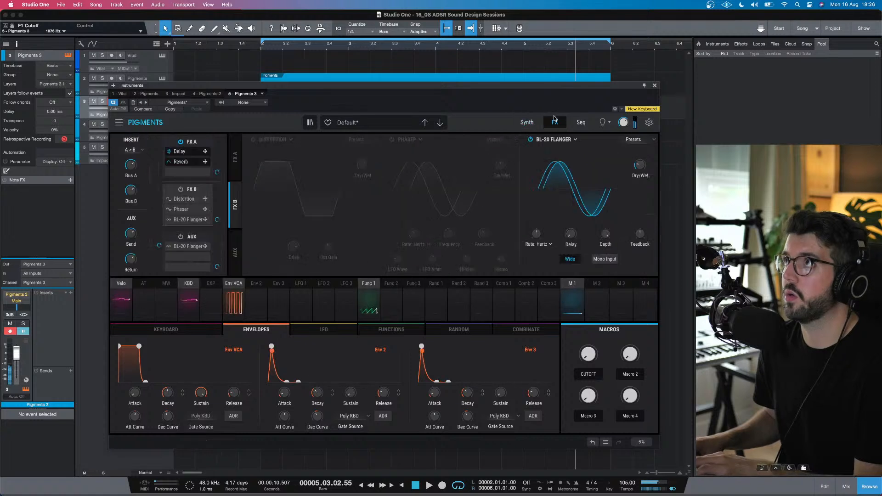
pyautogui.click(236, 154)
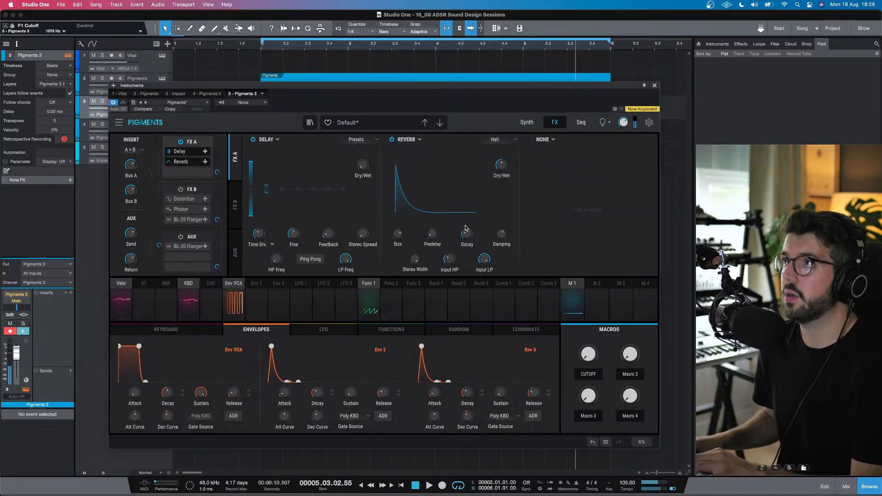
pyautogui.moveTo(467, 233)
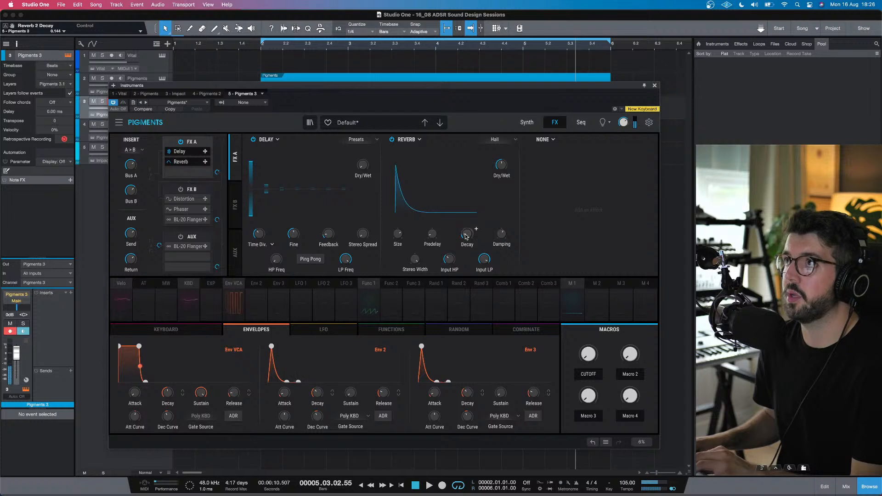
pyautogui.moveTo(501, 165)
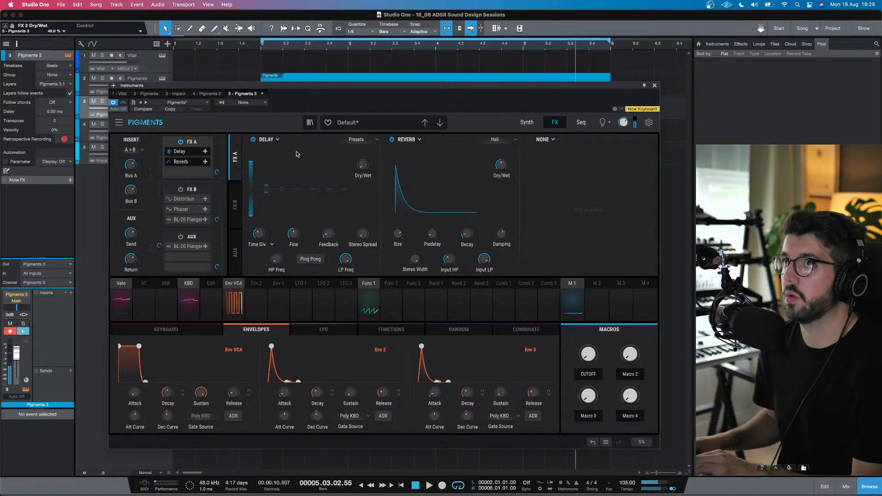
# Step: Enable FX B, replace its Distortion with Chorus JUN-6 and set the chorus dry/wet mix to about 28 %
pyautogui.click(232, 193)
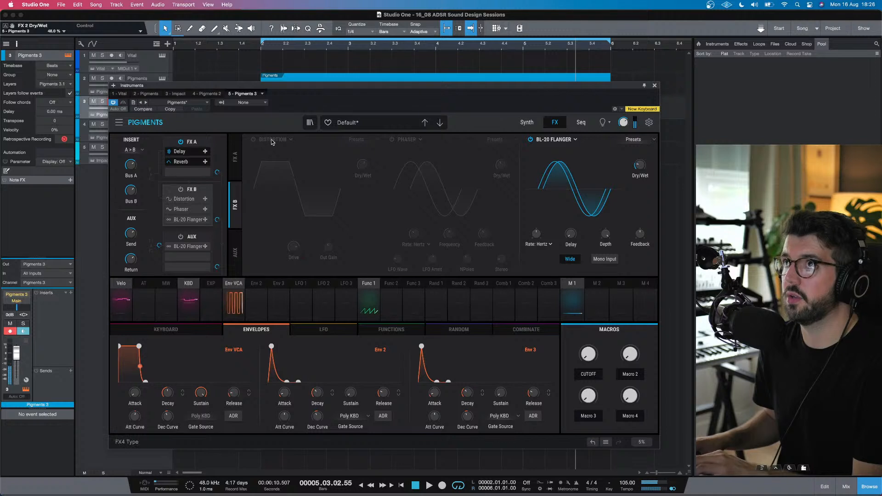
pyautogui.click(253, 139)
pyautogui.click(293, 140)
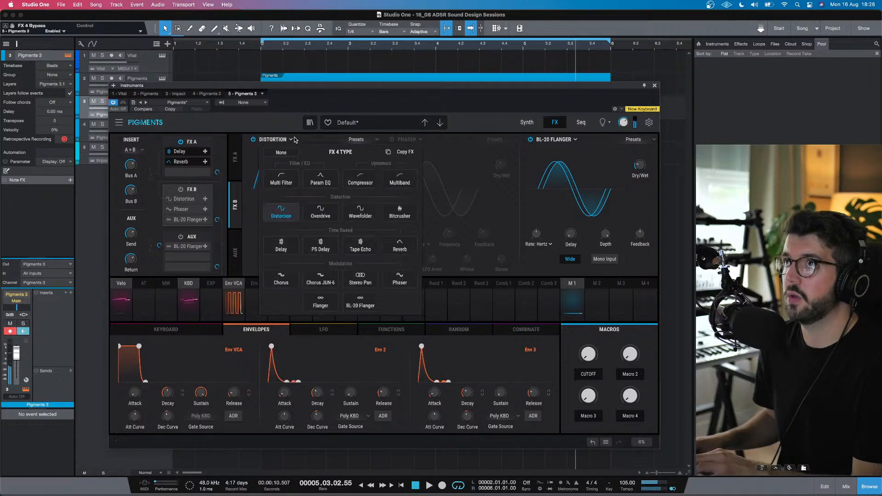
pyautogui.click(325, 276)
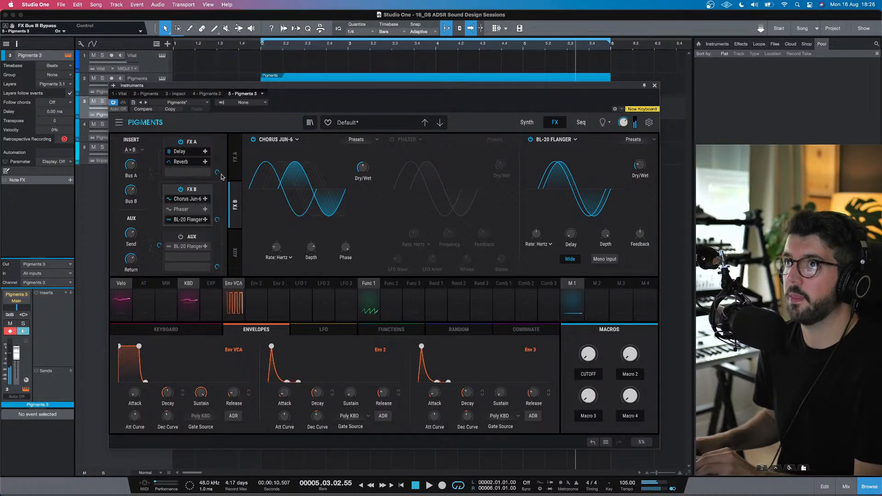
pyautogui.moveTo(372, 162)
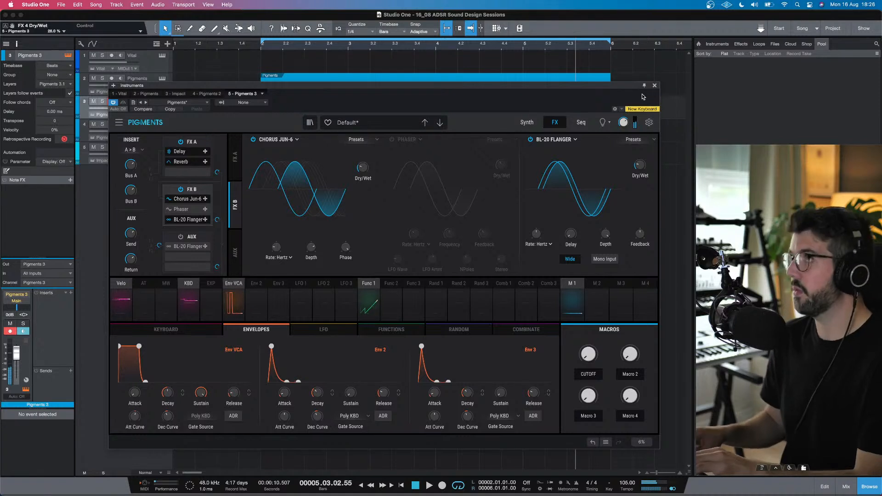
# Step: Try adding Engine 2's Analog oscillators, switch them off again and raise Filter 1's cutoff to about 1512 Hz
pyautogui.click(527, 124)
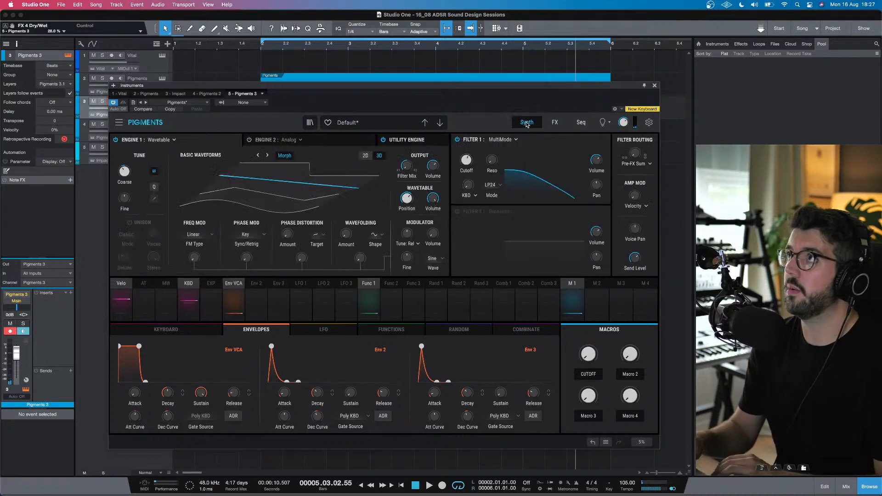
pyautogui.click(248, 144)
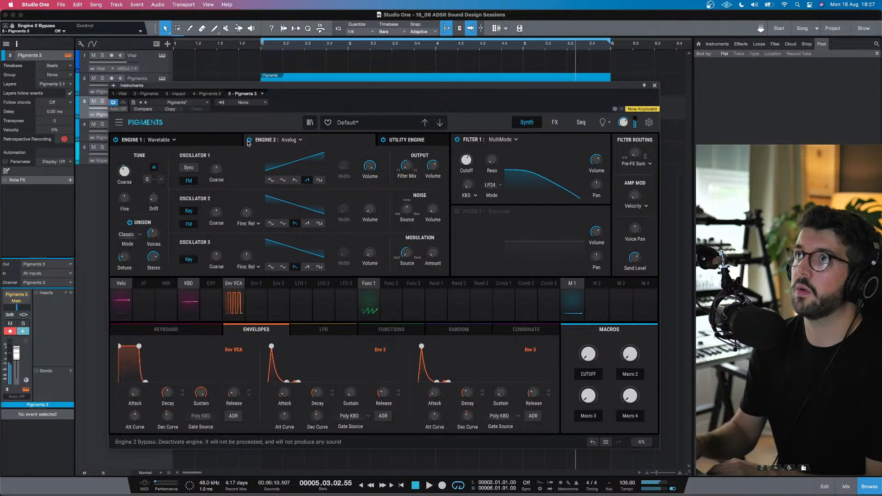
pyautogui.click(249, 139)
pyautogui.click(220, 140)
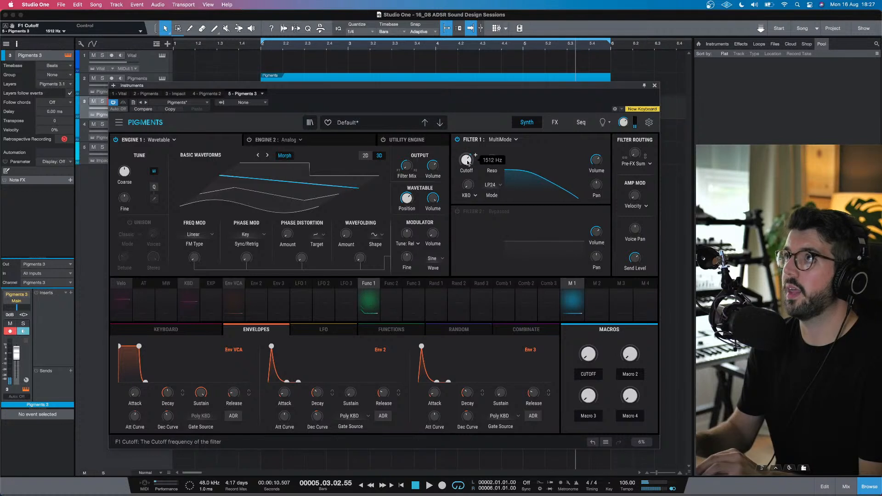
# Step: Close the synth editor and play the arrangement from bar 2 to hear the arpeggio against the other layers
pyautogui.click(655, 85)
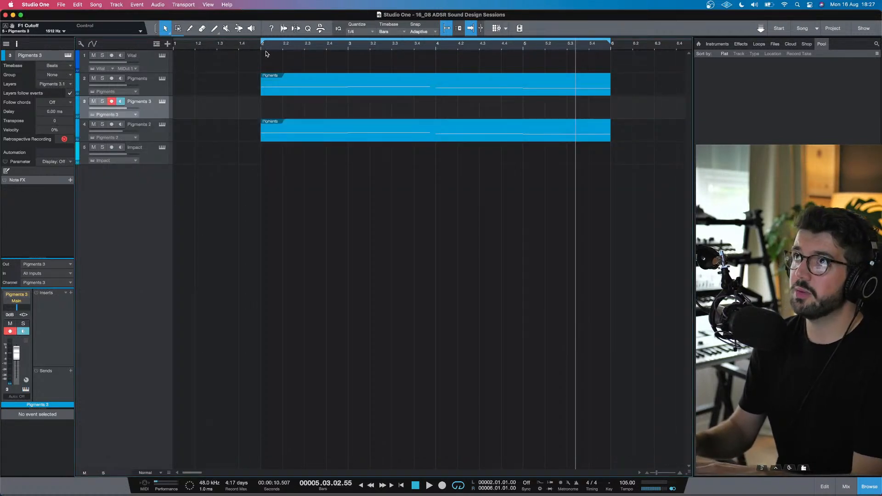
pyautogui.click(260, 46)
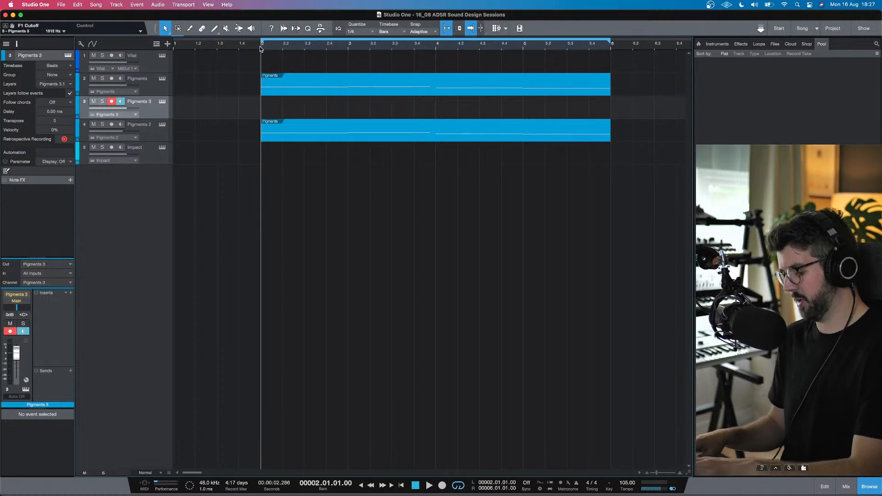
pyautogui.press('space')
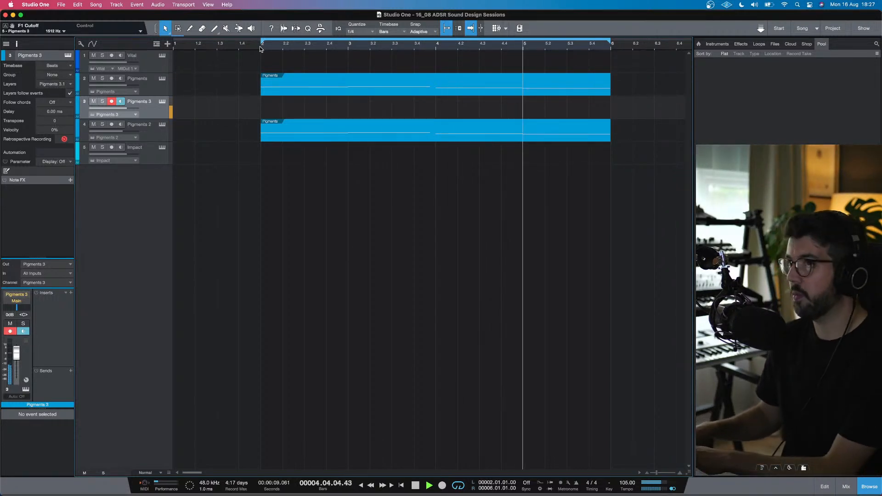
pyautogui.press('space')
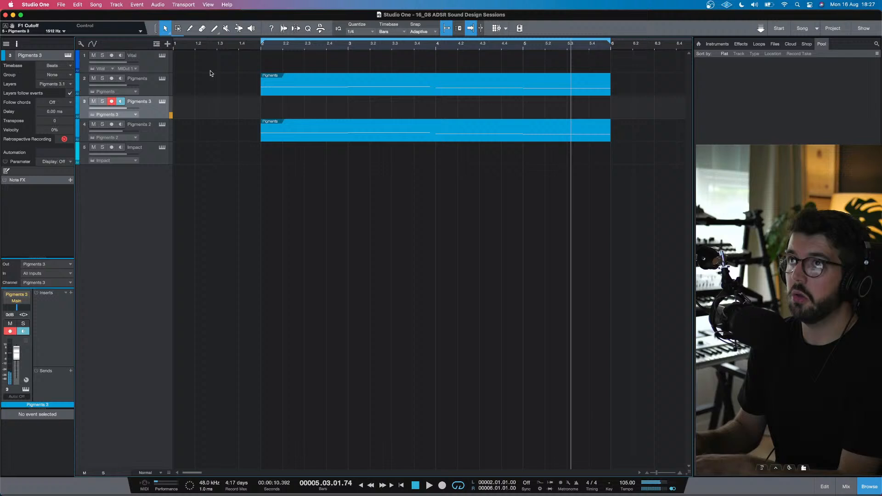
# Step: In the Pigments 3 synth, set Filter 1's cutoff to about 2591 Hz and load FX A's Echo delay preset with 25 % dry/wet
pyautogui.click(162, 102)
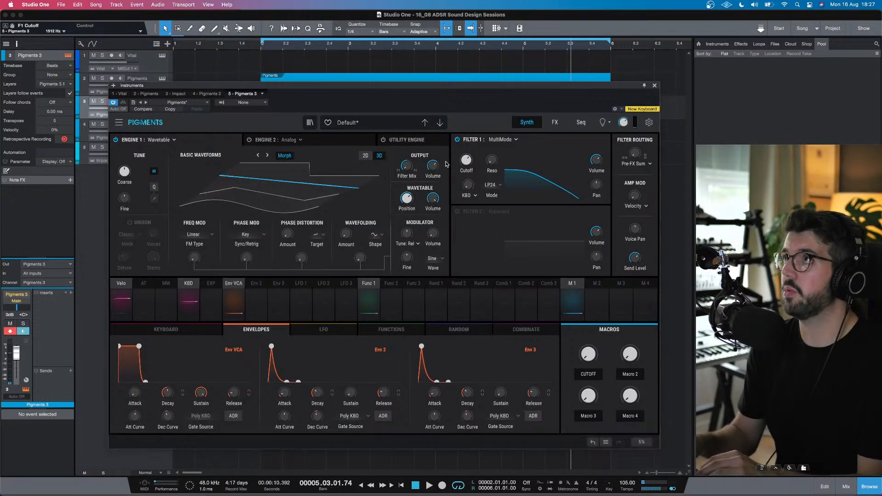
pyautogui.moveTo(466, 160); pyautogui.dragTo(467, 153)
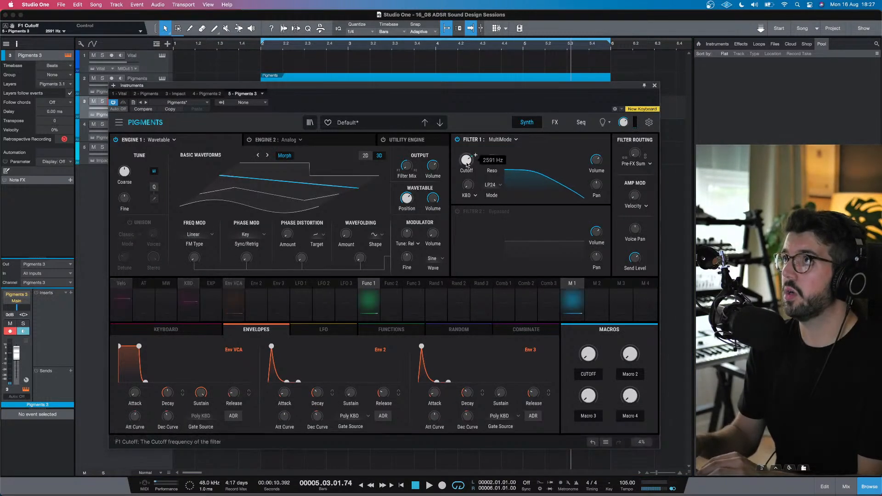
pyautogui.click(555, 122)
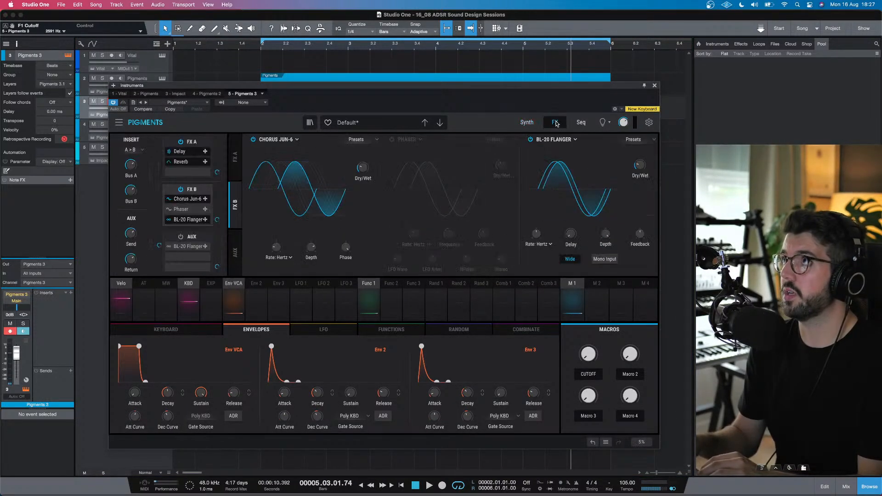
pyautogui.click(235, 157)
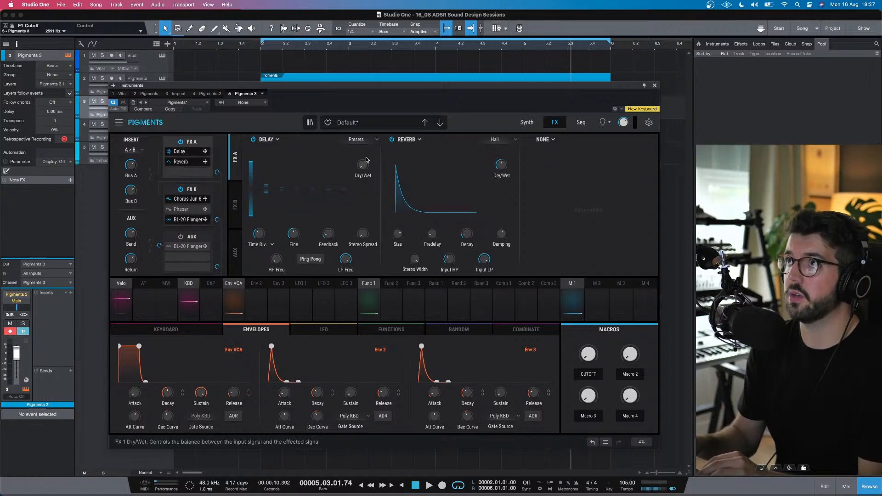
pyautogui.click(377, 139)
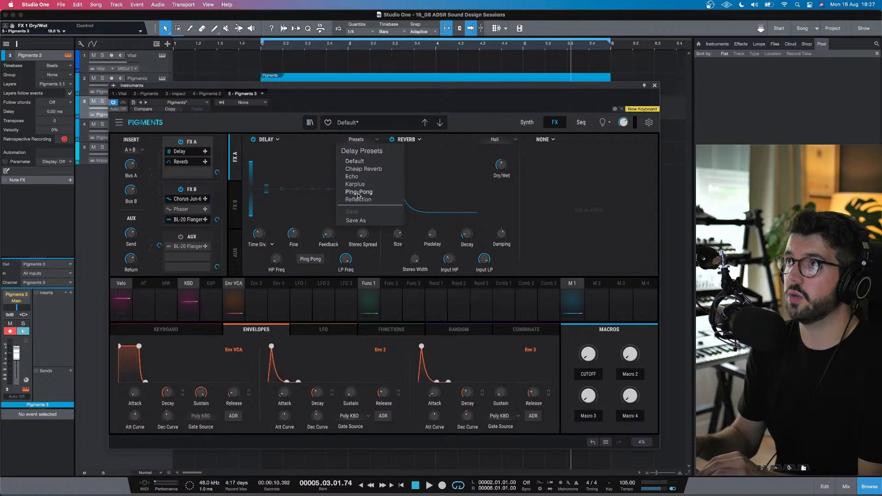
pyautogui.click(359, 178)
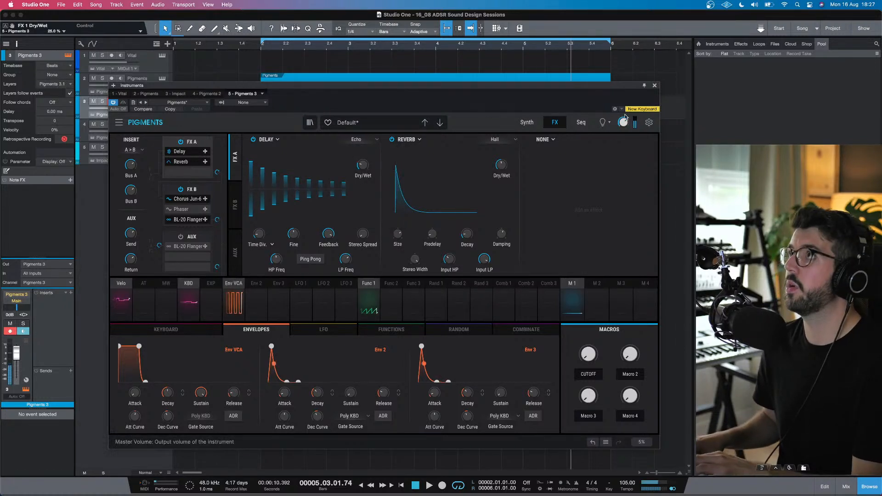
pyautogui.click(654, 85)
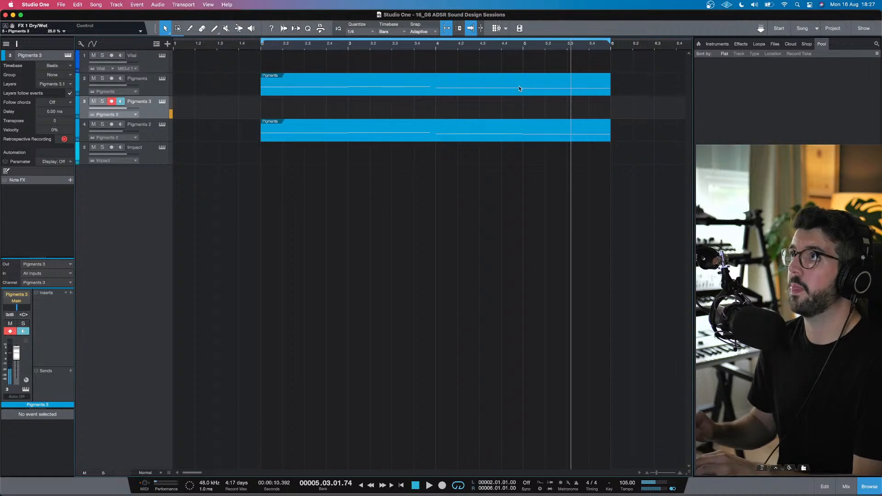
# Step: Copy the four-bar Pigments event onto the Pigments 3 track, solo that track and open the copy for note editing
pyautogui.click(492, 85)
pyautogui.moveTo(492, 85); pyautogui.dragTo(492, 103)
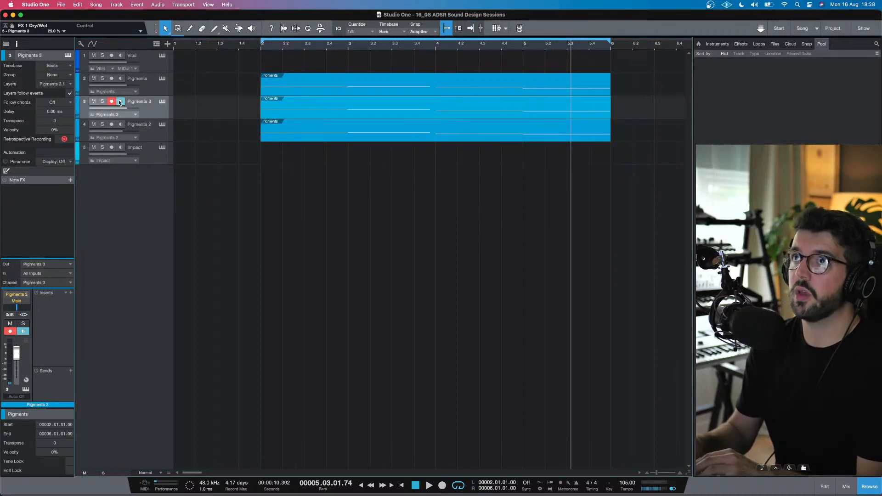
pyautogui.doubleClick(276, 111)
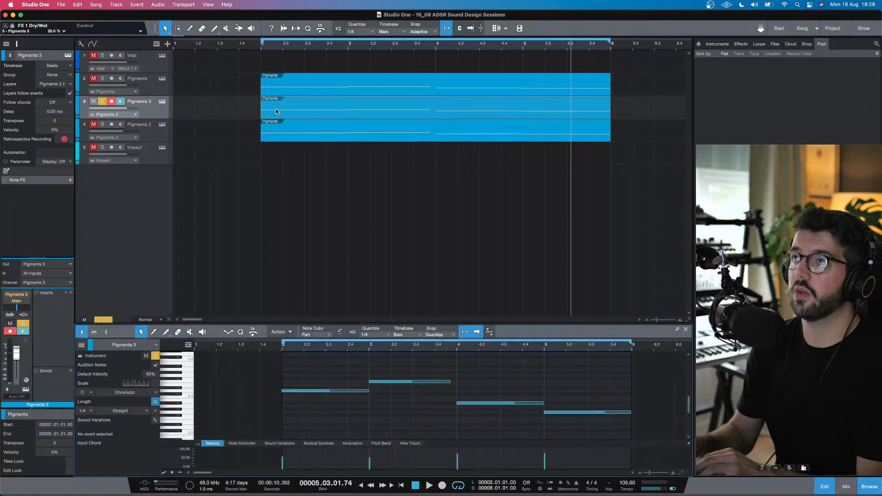
pyautogui.press('super+a')
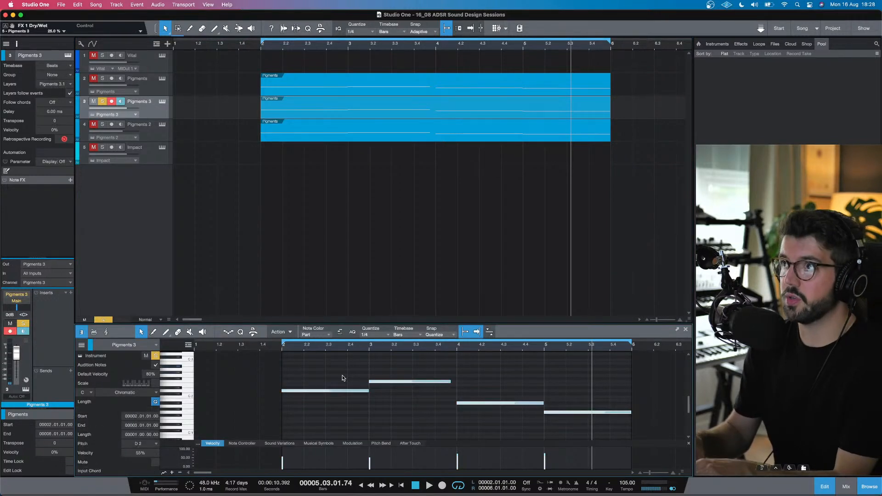
pyautogui.moveTo(340, 391); pyautogui.dragTo(338, 383)
pyautogui.click(333, 397)
pyautogui.click(332, 390)
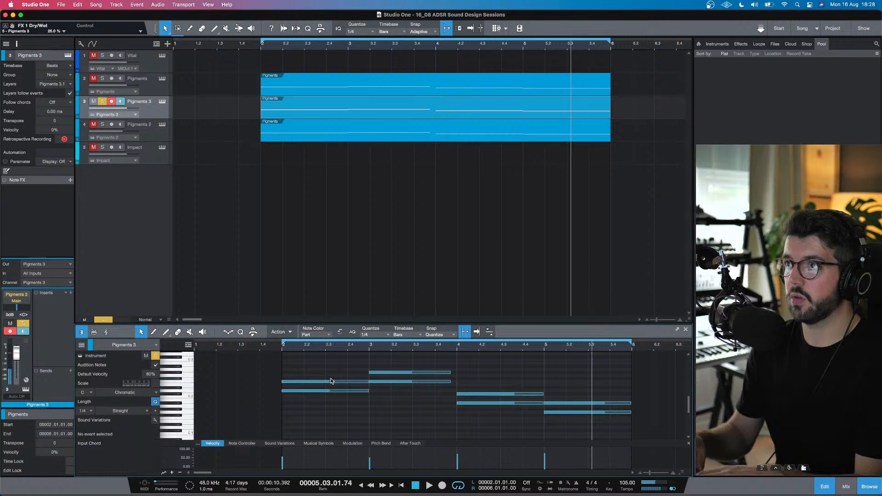
pyautogui.click(333, 381)
pyautogui.press('super+z')
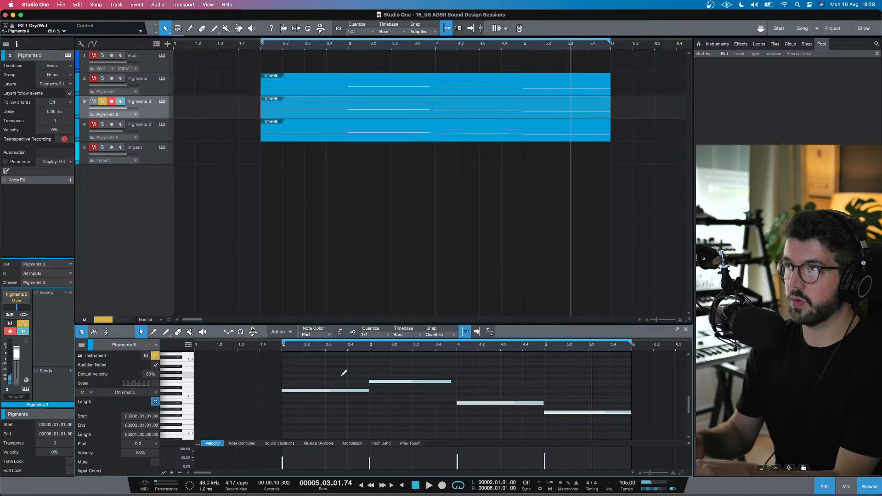
# Step: Build triads by duplicating all four notes a minor third and a fifth up, F2 and A2 over the first D2, and audition them
pyautogui.click(334, 392)
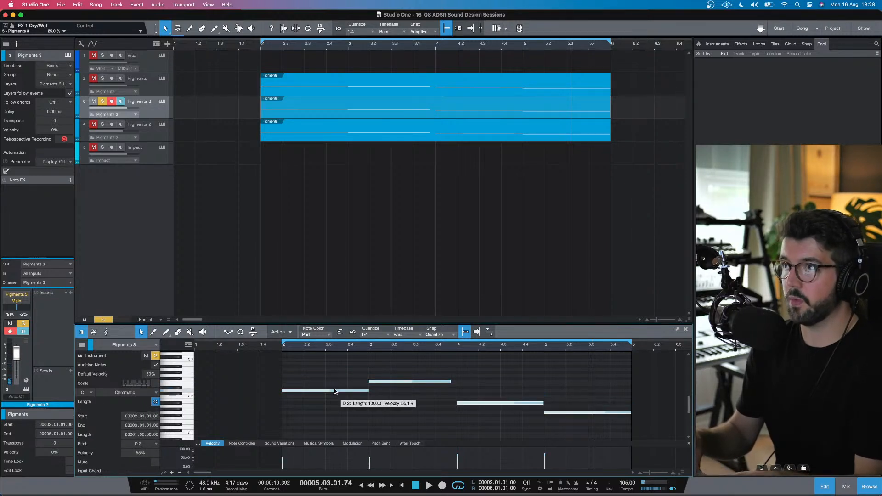
pyautogui.keyDown('alt'); pyautogui.moveTo(333, 390); pyautogui.dragTo(333, 372); pyautogui.keyUp('alt')
pyautogui.press('space')
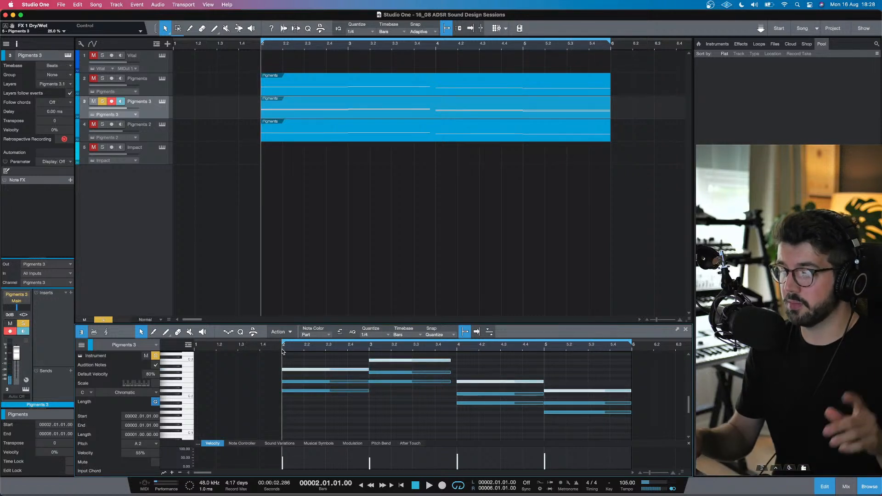
pyautogui.press('space')
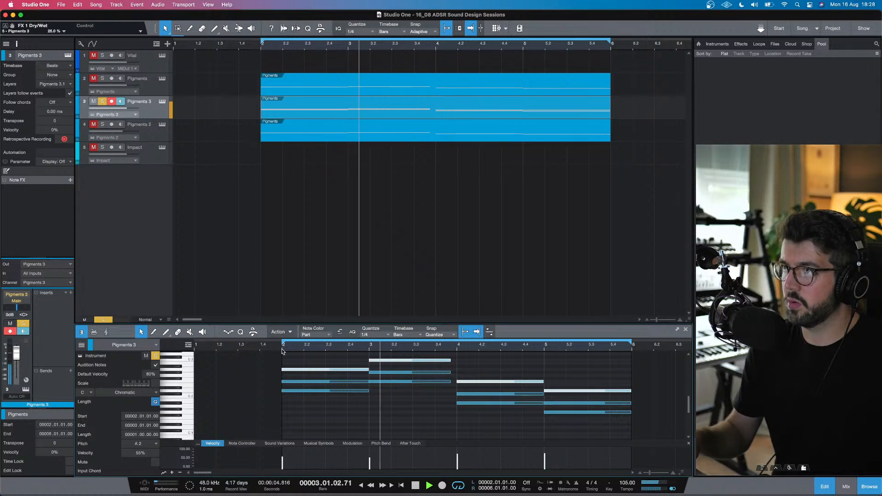
pyautogui.press('space')
# Step: Raise the middle note of the bar 3 chord to A2 and play the part from bar 3
pyautogui.click(379, 382)
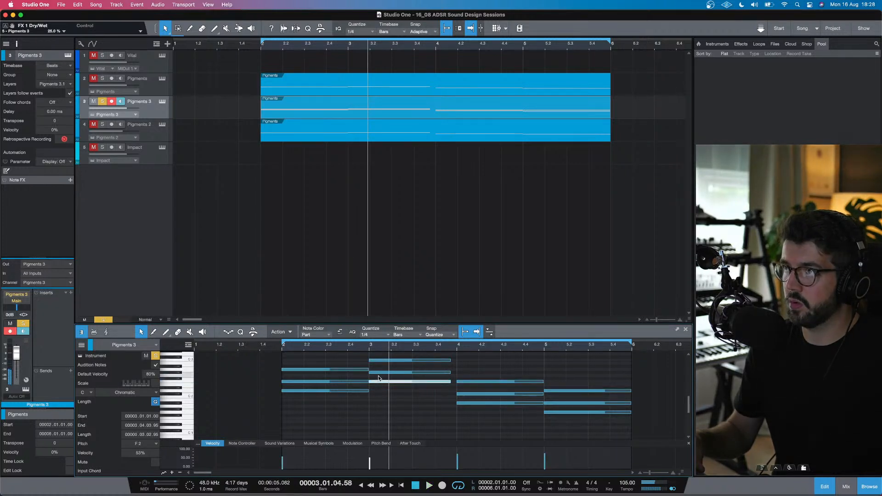
pyautogui.moveTo(377, 374); pyautogui.dragTo(378, 372)
pyautogui.click(370, 347)
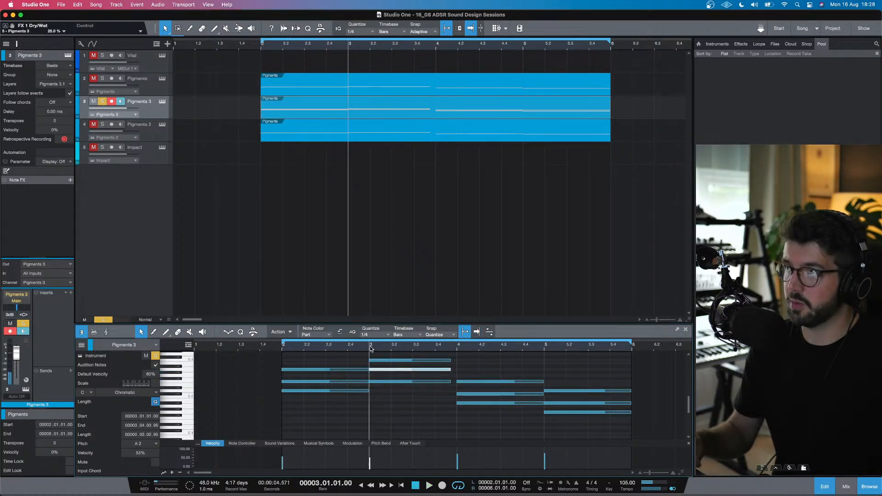
pyautogui.press('space')
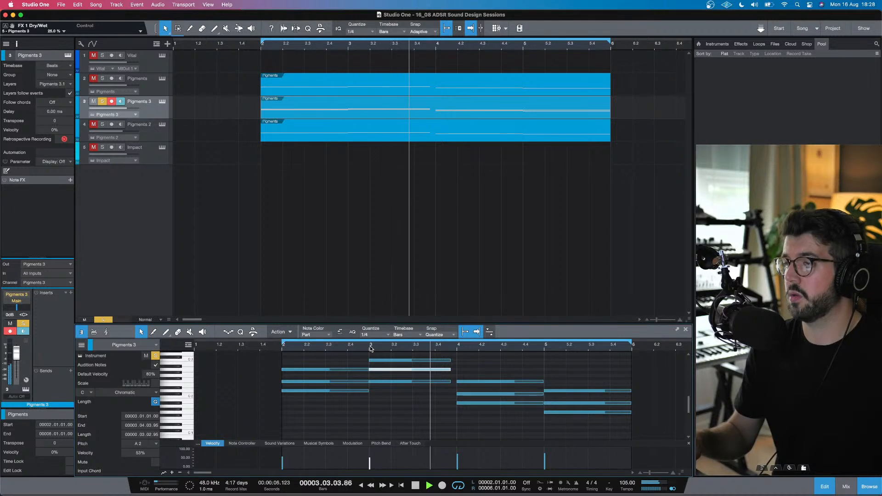
pyautogui.press('space')
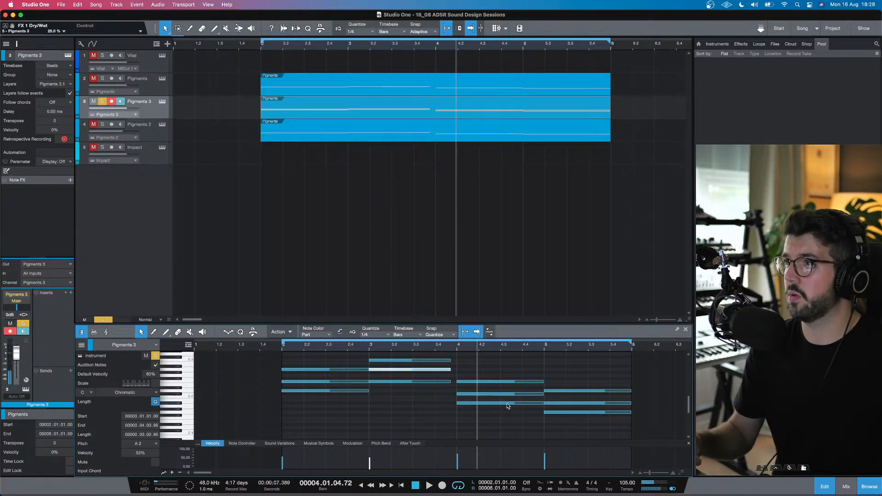
# Step: Raise the bar 4 chord's middle note to D2, extend the bar 3 chord's notes to a full bar and audition the result
pyautogui.moveTo(509, 395); pyautogui.dragTo(510, 391)
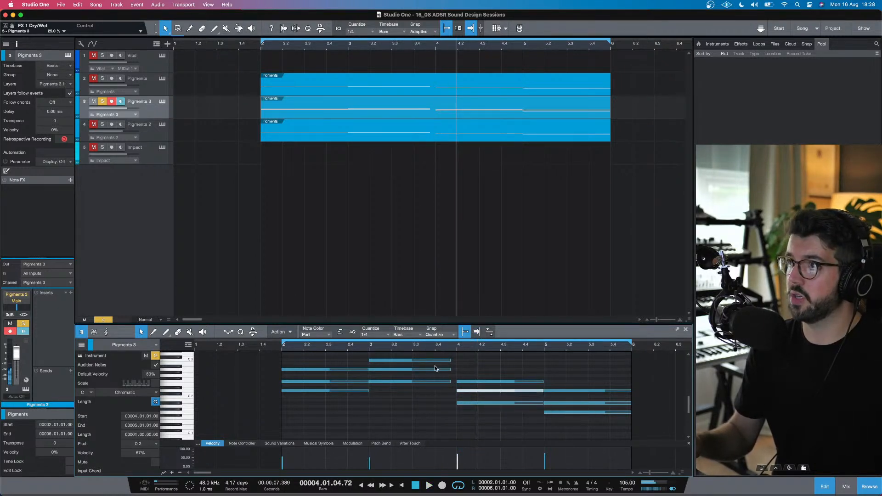
pyautogui.moveTo(438, 396); pyautogui.dragTo(457, 360)
pyautogui.press('space')
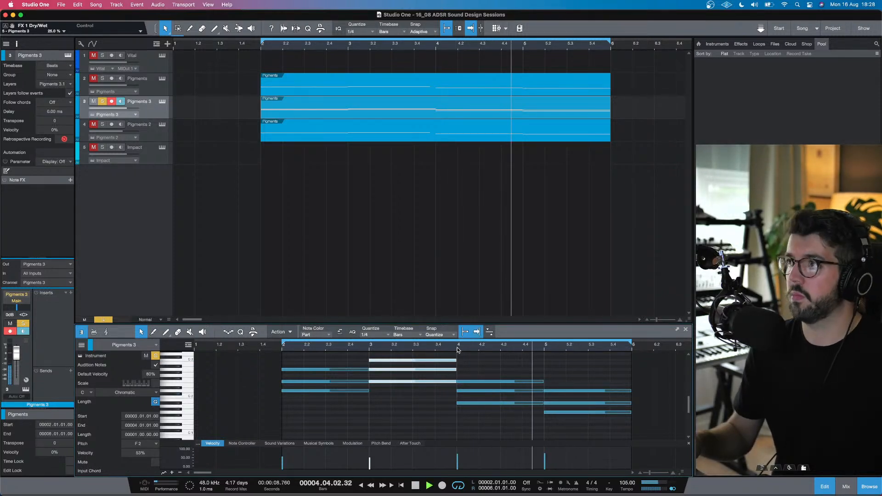
pyautogui.press('space')
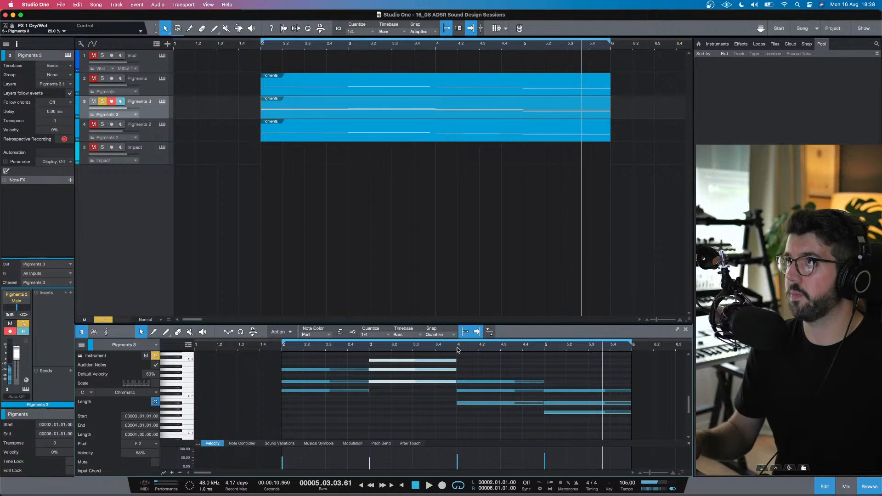
# Step: Unsolo the Pigments 3 track, disarm its recording and play the loop with all layers
pyautogui.click(102, 102)
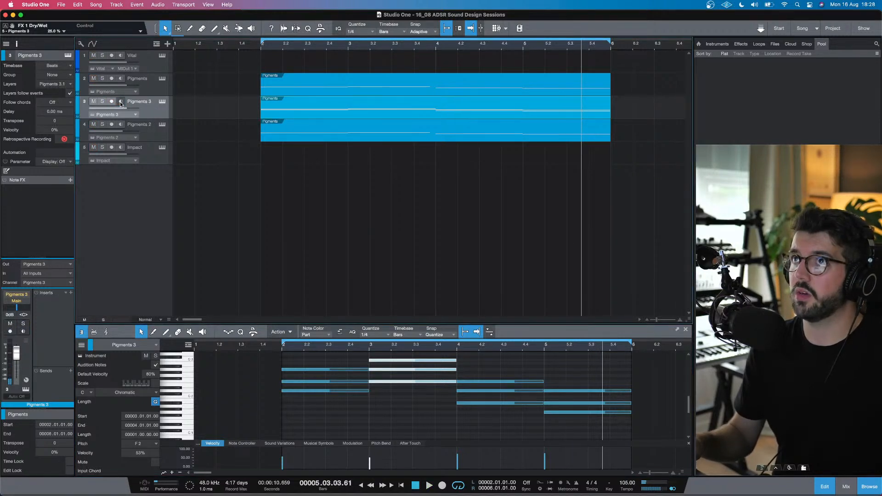
pyautogui.click(121, 102)
pyautogui.press('space')
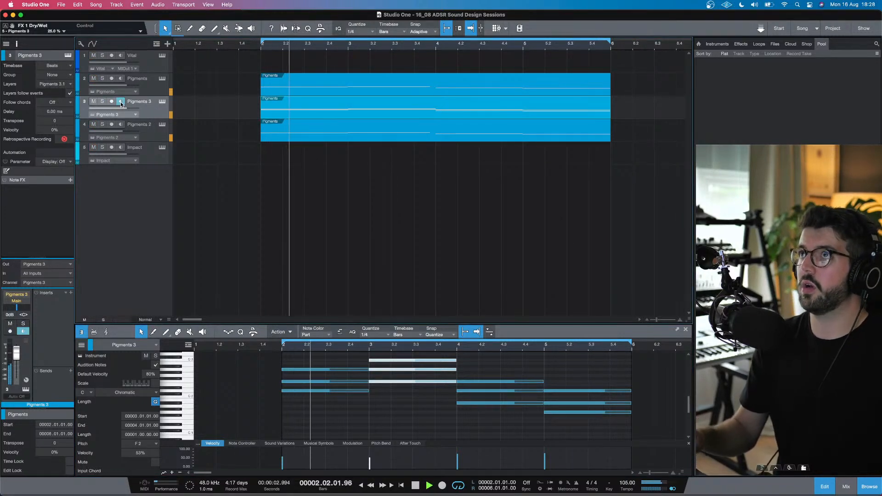
# Step: Turn off monitoring on the Pigments 3 track and lower its volume to about -6.1 dB
pyautogui.click(121, 101)
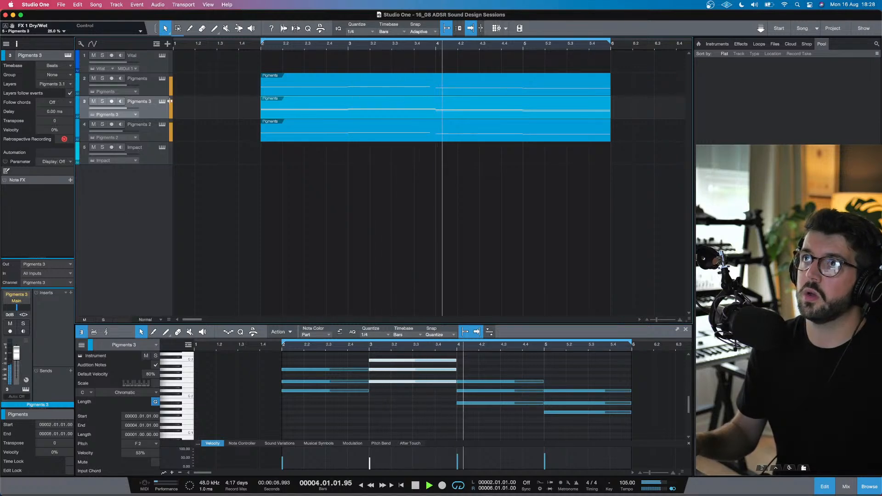
pyautogui.moveTo(127, 108); pyautogui.dragTo(120, 109)
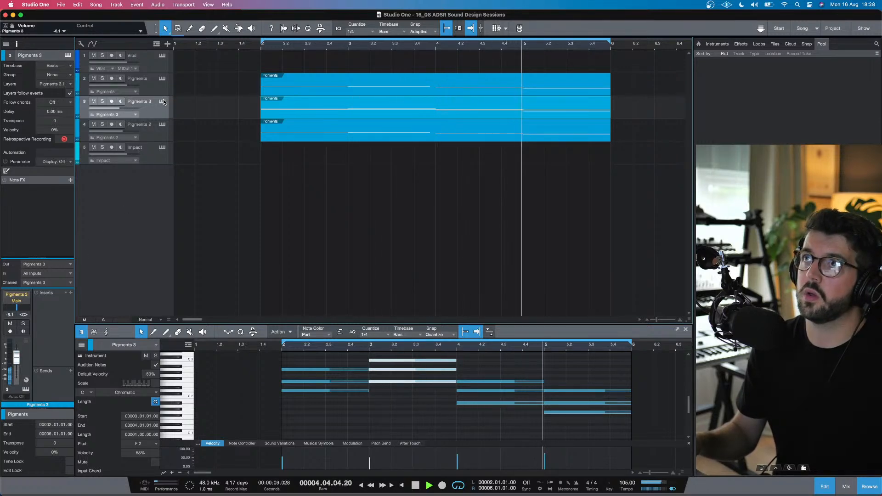
# Step: Raise the CUTOFF macro of the Pigments 3 synth while the loop plays
pyautogui.click(162, 101)
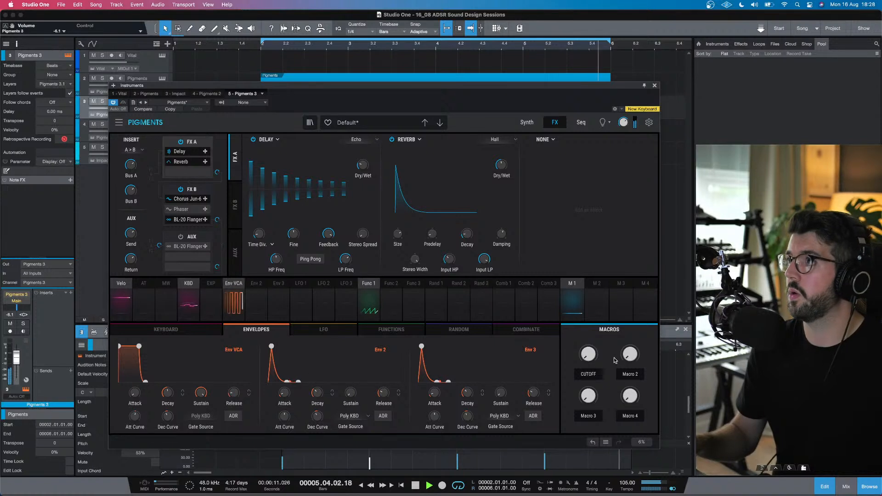
pyautogui.moveTo(588, 355); pyautogui.dragTo(588, 338)
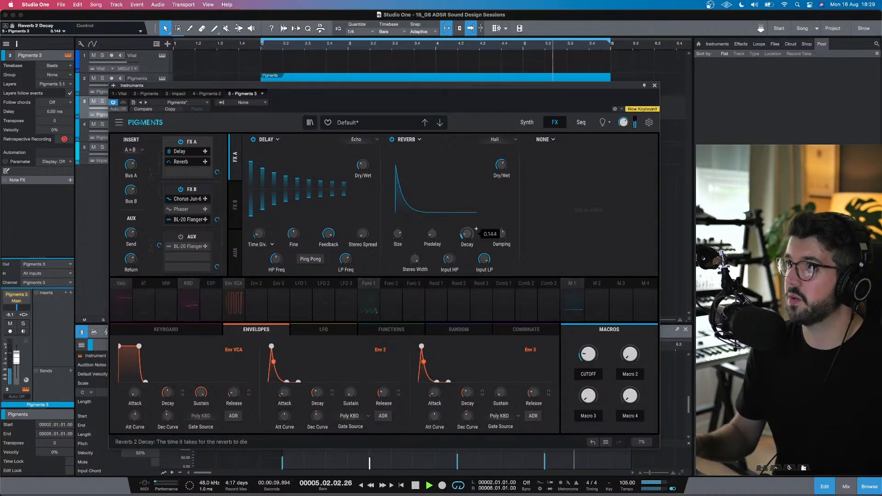
pyautogui.click(654, 86)
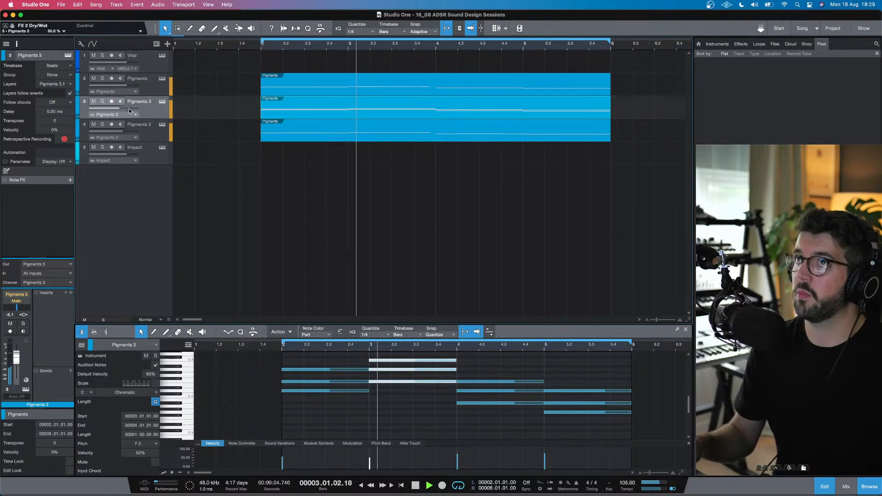
# Step: Fine-tune the arpeggio layer with its CUTOFF macro at 0.140 and the Pigments 3 track volume at about -4.3 dB
pyautogui.moveTo(128, 109); pyautogui.dragTo(126, 113)
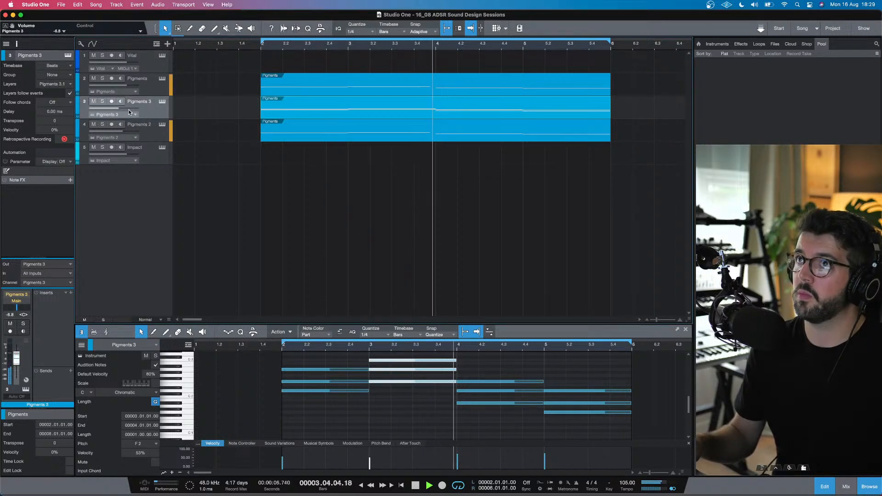
pyautogui.click(162, 104)
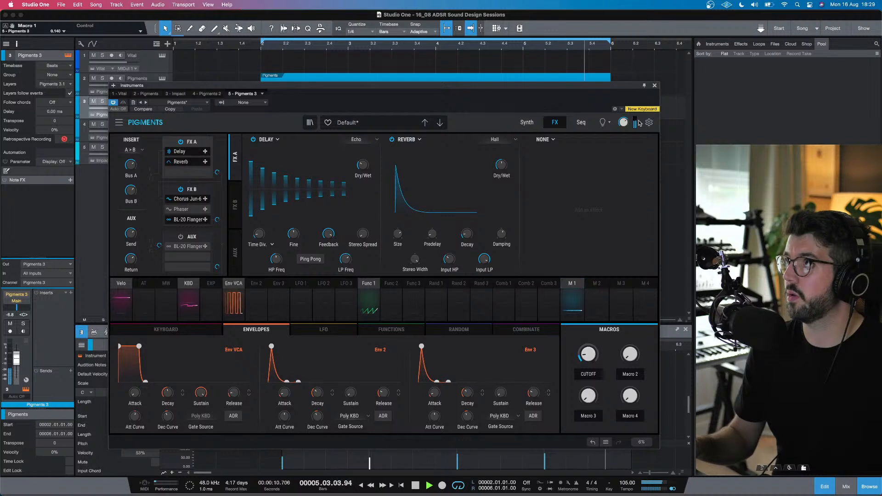
pyautogui.click(655, 86)
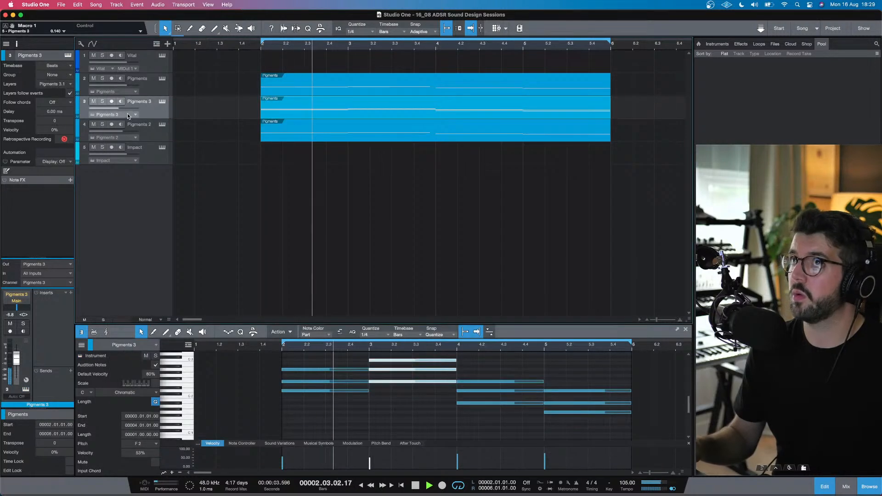
pyautogui.moveTo(123, 109); pyautogui.dragTo(125, 108)
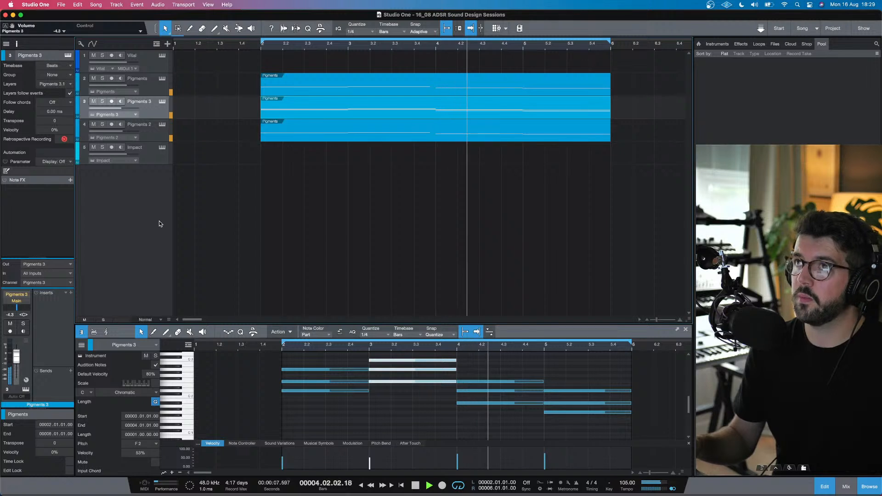
pyautogui.press('space')
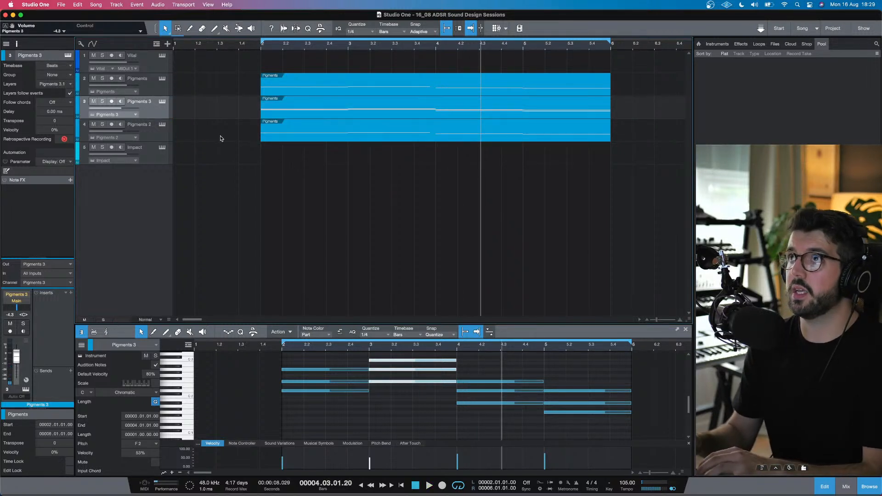
# Step: Duplicate the Pigments 3 track completely with its instrument and delete the copied part from the new track
pyautogui.rightClick(153, 112)
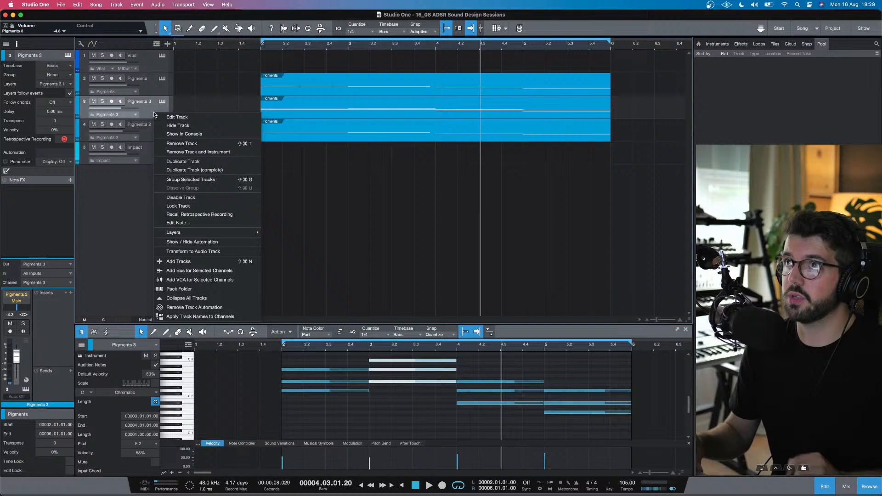
pyautogui.click(192, 167)
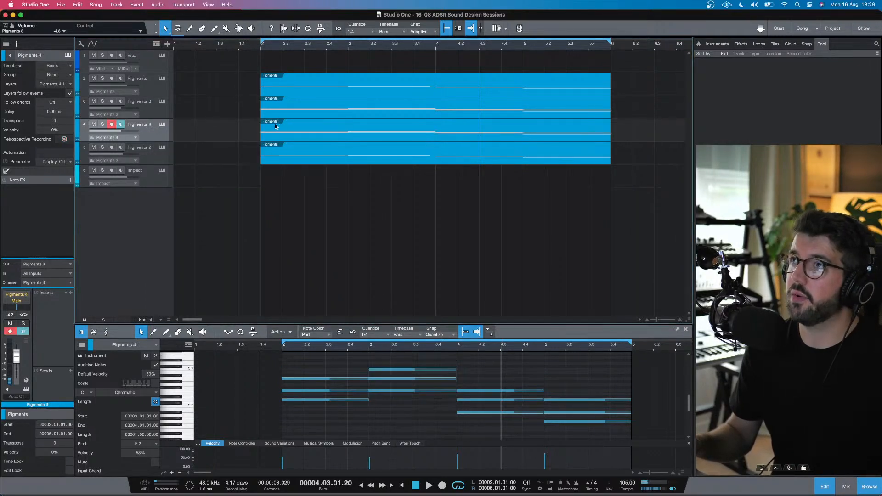
pyautogui.press('Delete')
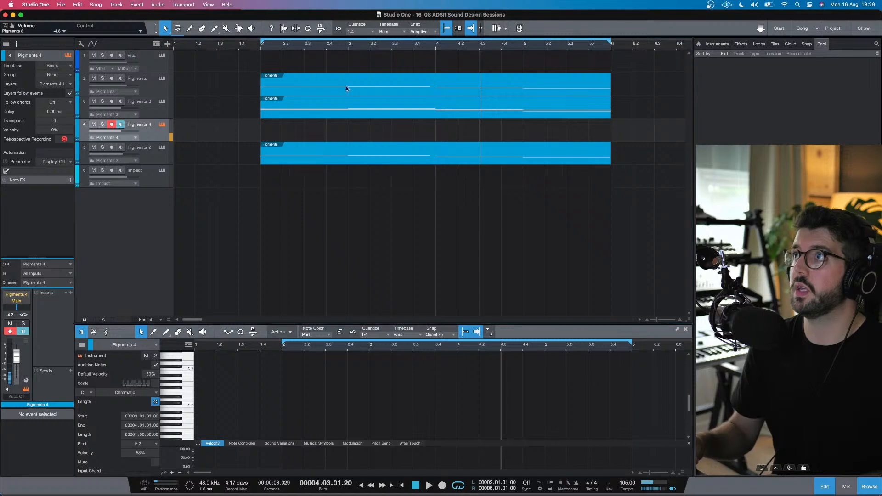
# Step: Switch off the arpeggiator in the Pigments 4 synth
pyautogui.click(164, 125)
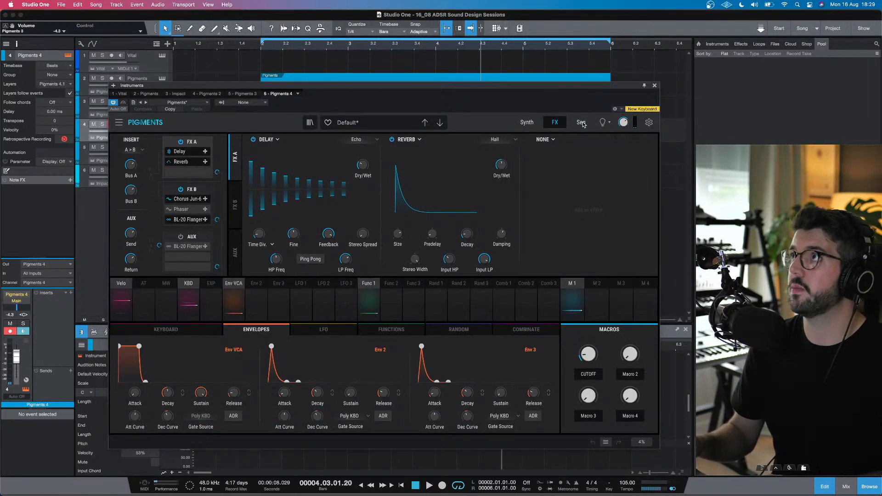
pyautogui.click(582, 123)
pyautogui.click(115, 143)
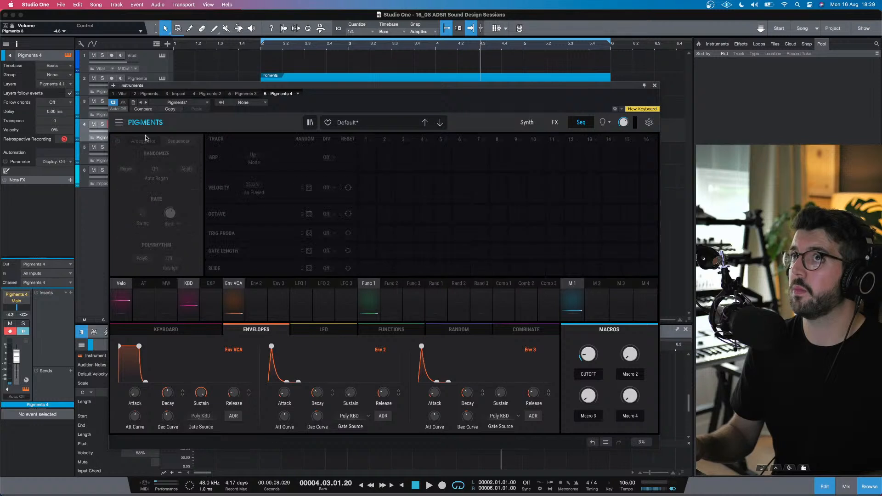
# Step: Set the Pigments 4 Env VCA decay to 482 ms and lower the CUTOFF macro to about 0.11, auditioning the sound over the loop
pyautogui.click(539, 122)
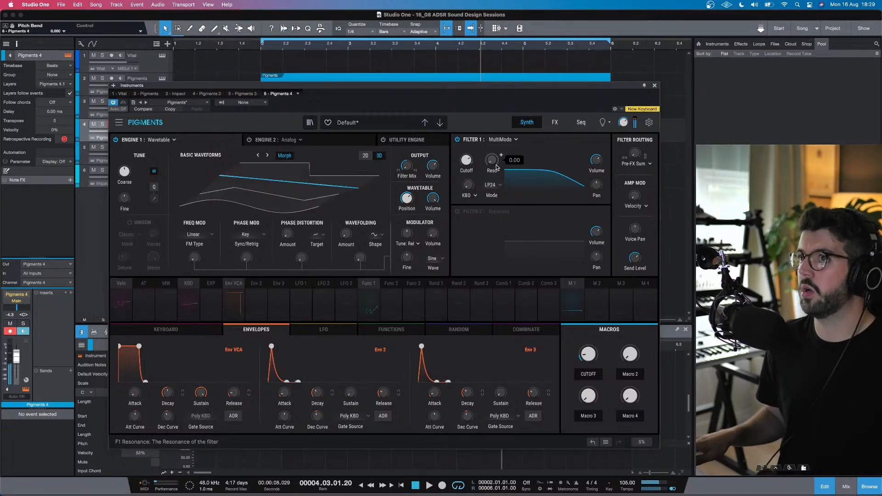
pyautogui.click(201, 393)
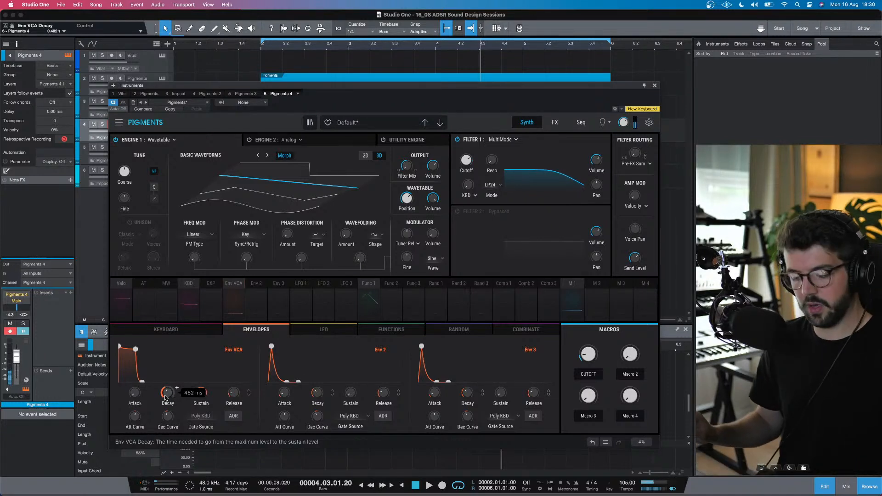
pyautogui.moveTo(627, 121)
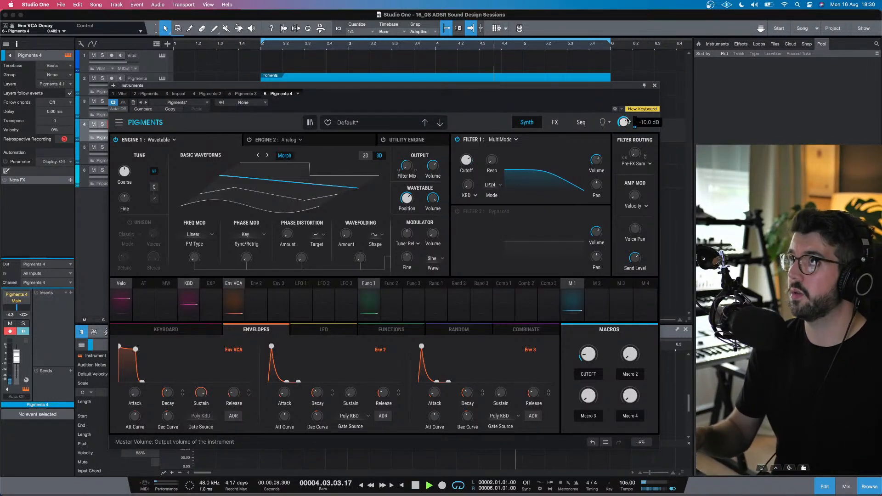
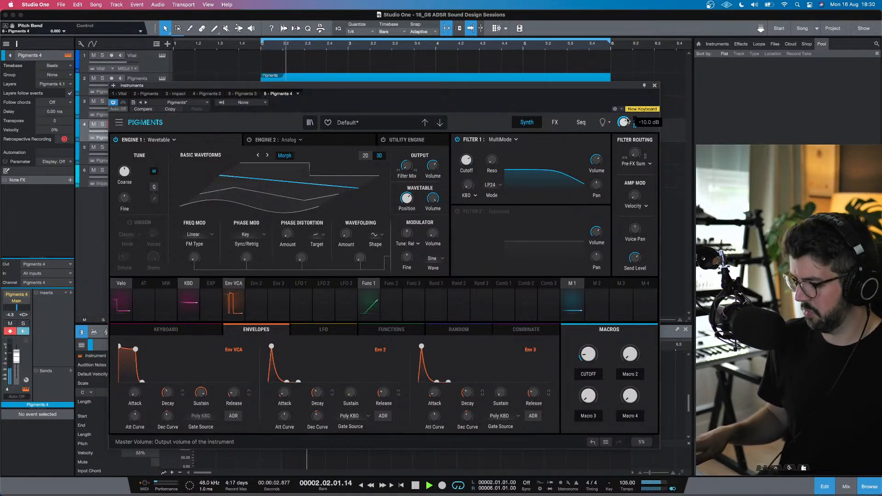
pyautogui.press('space')
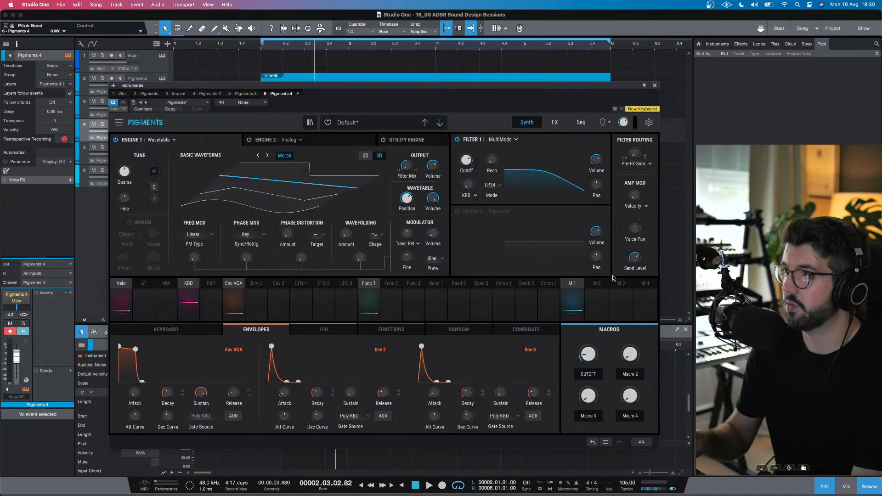
pyautogui.moveTo(588, 354); pyautogui.dragTo(588, 345)
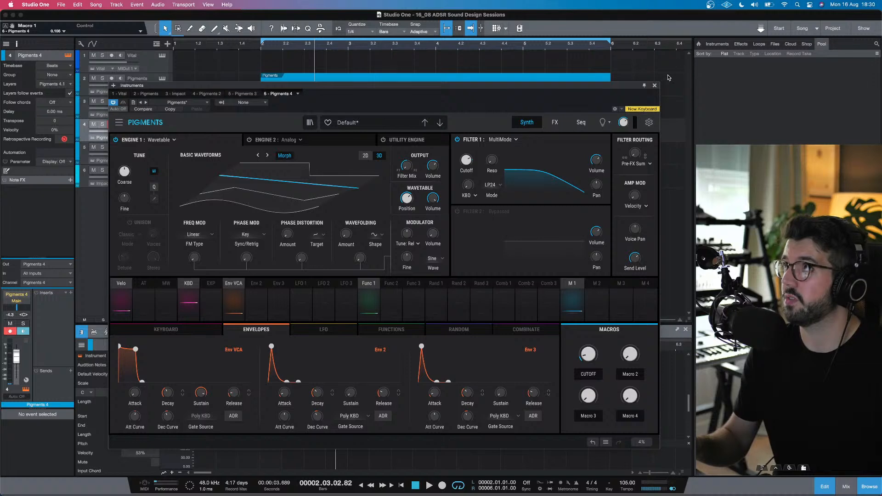
pyautogui.click(655, 86)
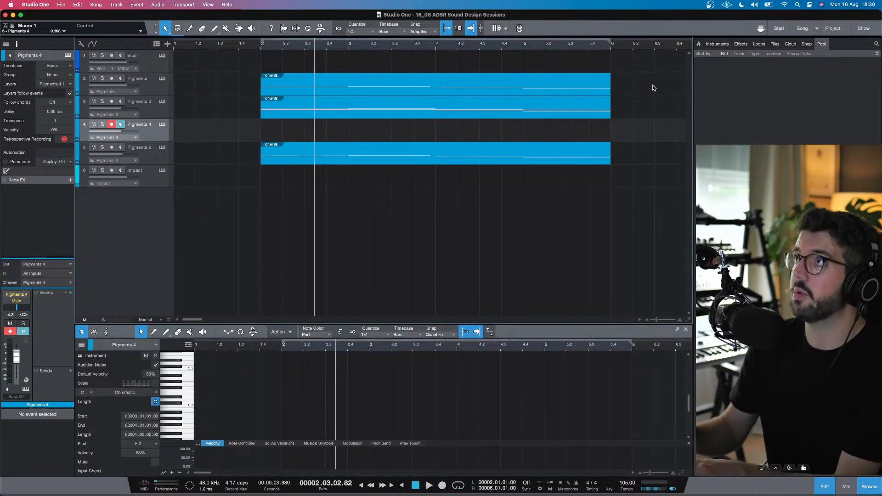
# Step: Record a single-note melody on the Pigments 4 track from the song start, playing over bars 2 to 5
pyautogui.press('w')
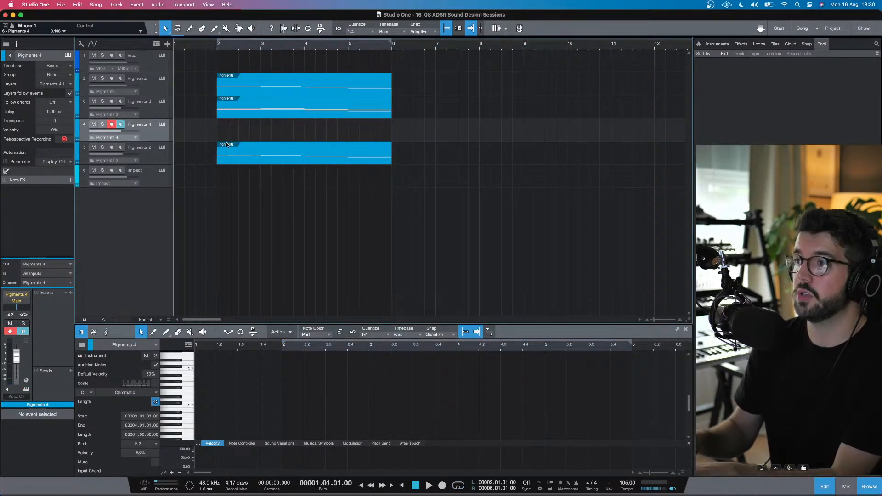
pyautogui.click(577, 484)
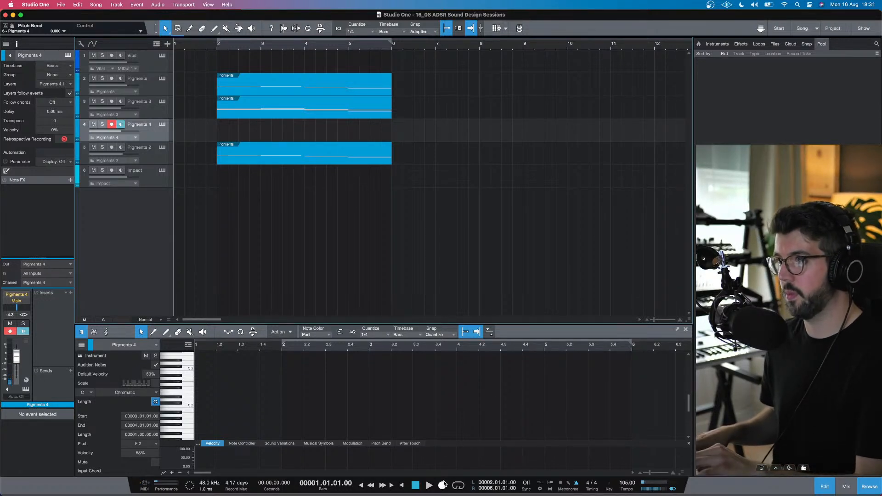
pyautogui.click(443, 485)
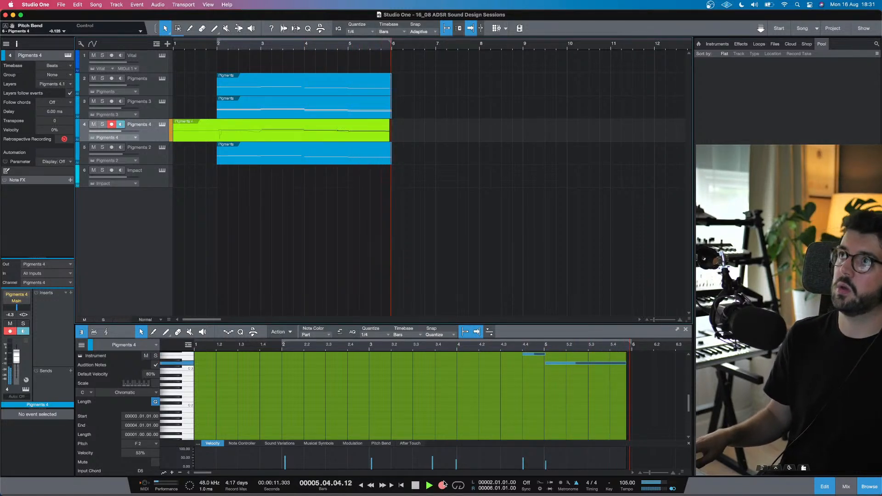
pyautogui.press('space')
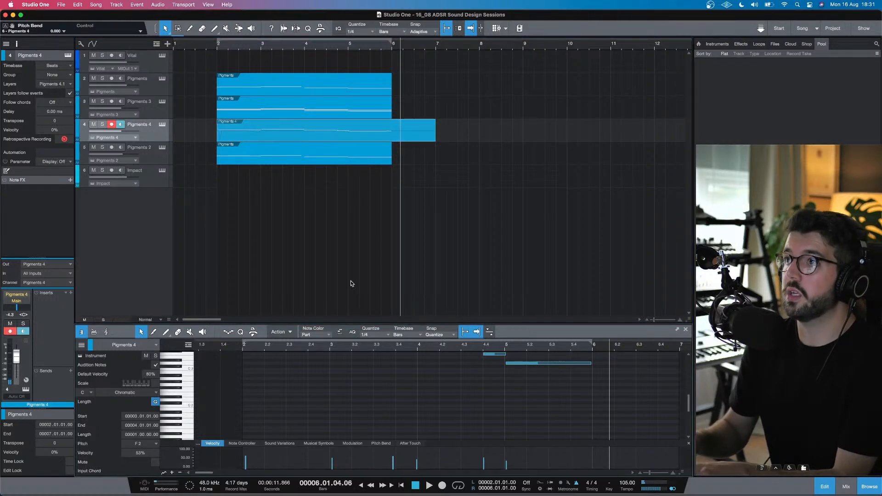
# Step: Select all recorded melody notes, trim the Pigments 4 part to end at bar 6 and turn looping on
pyautogui.scroll(3, 348, 388)
pyautogui.press('w')
pyautogui.press('w')
pyautogui.press('super+a')
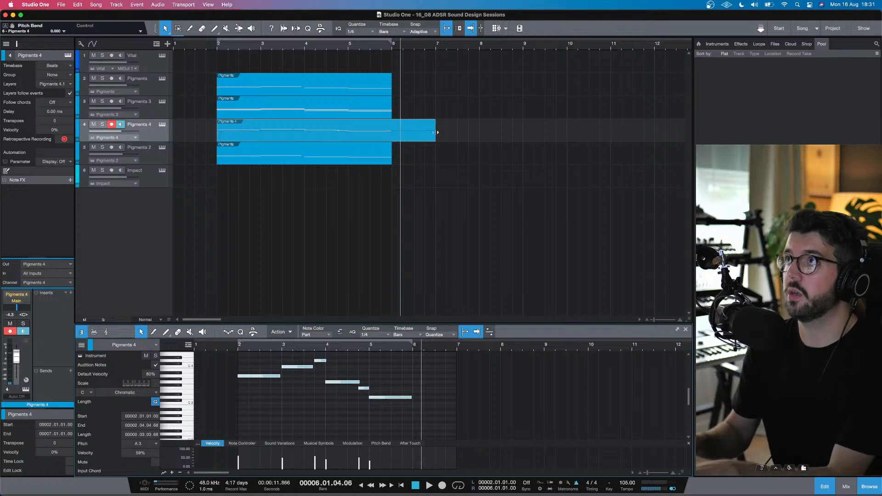
pyautogui.moveTo(436, 132); pyautogui.dragTo(395, 133)
pyautogui.press('/')
# Step: Play the loop from bar 2 with the new melody and turn off monitoring and record arming on Pigments 4
pyautogui.press('space')
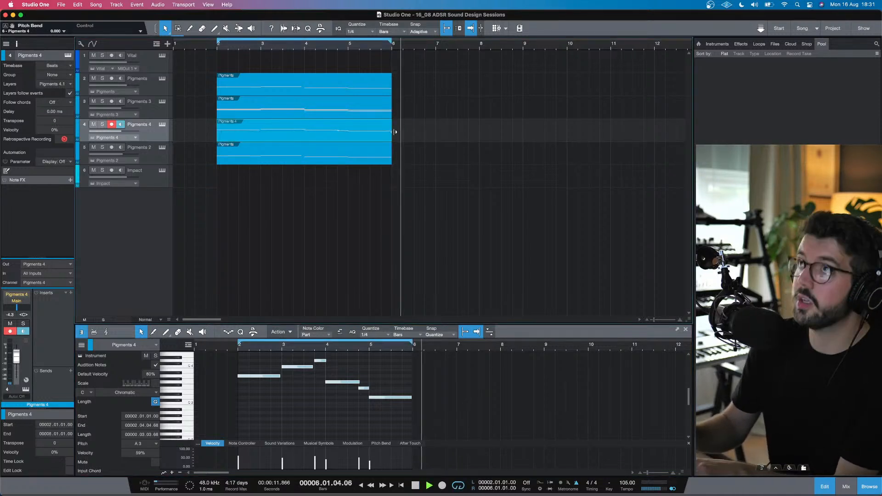
pyautogui.press('space')
pyautogui.click(217, 45)
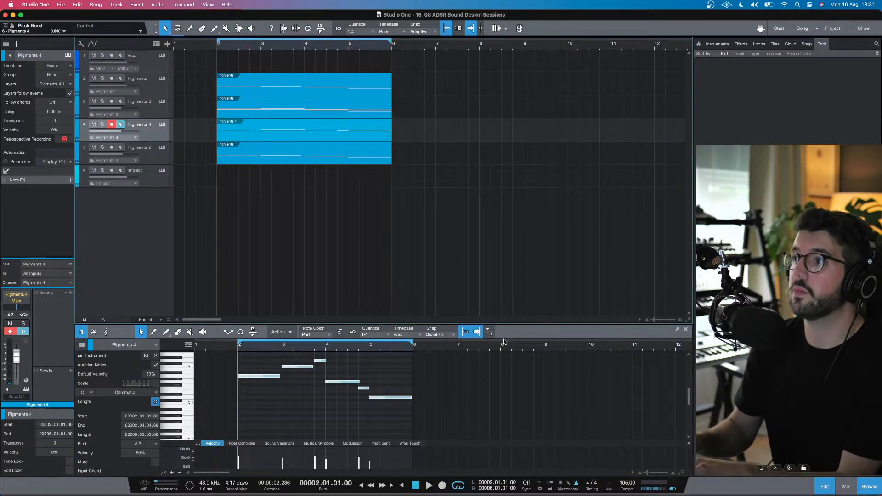
pyautogui.press('space')
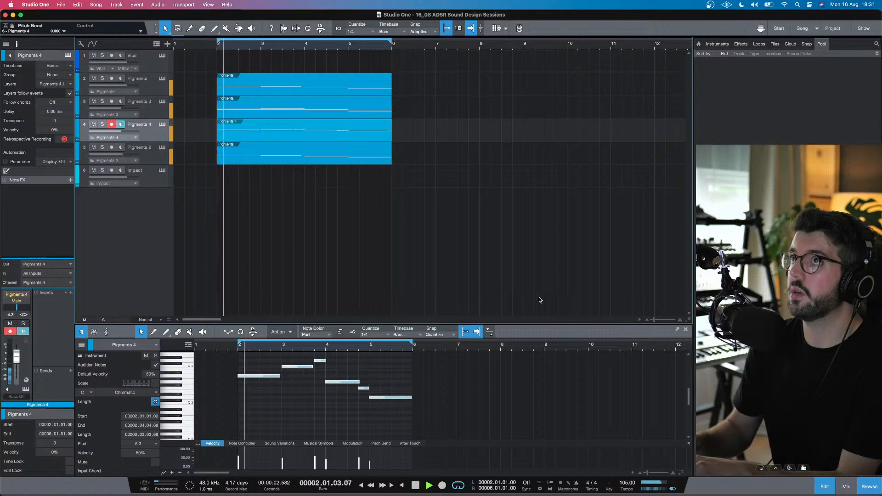
pyautogui.click(120, 125)
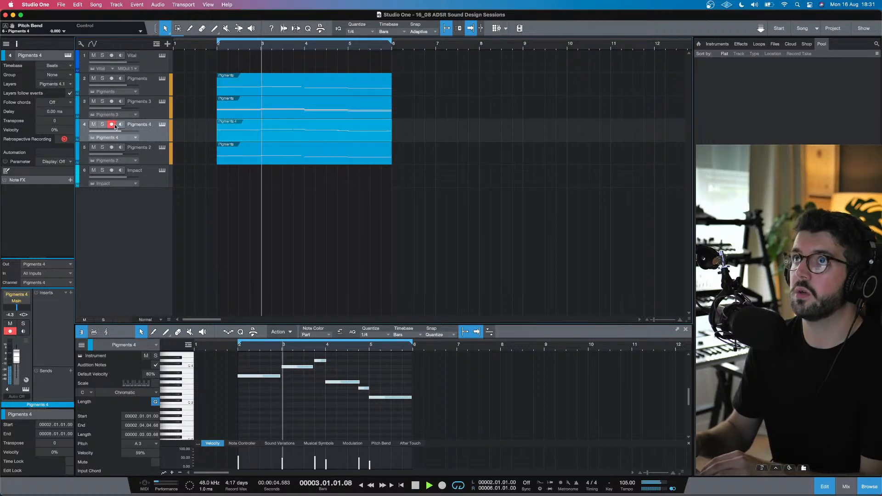
pyautogui.click(112, 125)
# Step: Raise the Env VCA attack of the Pigments 4 synth to about 9 ms
pyautogui.click(162, 124)
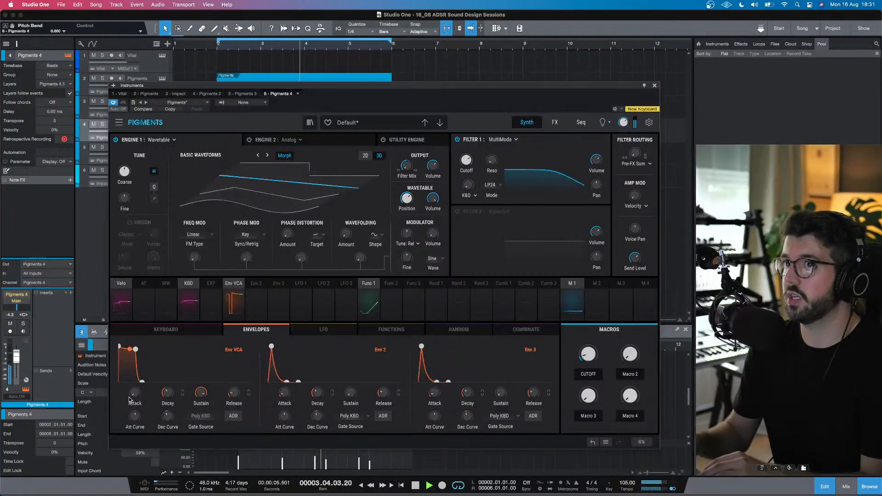
pyautogui.moveTo(135, 393); pyautogui.dragTo(135, 381)
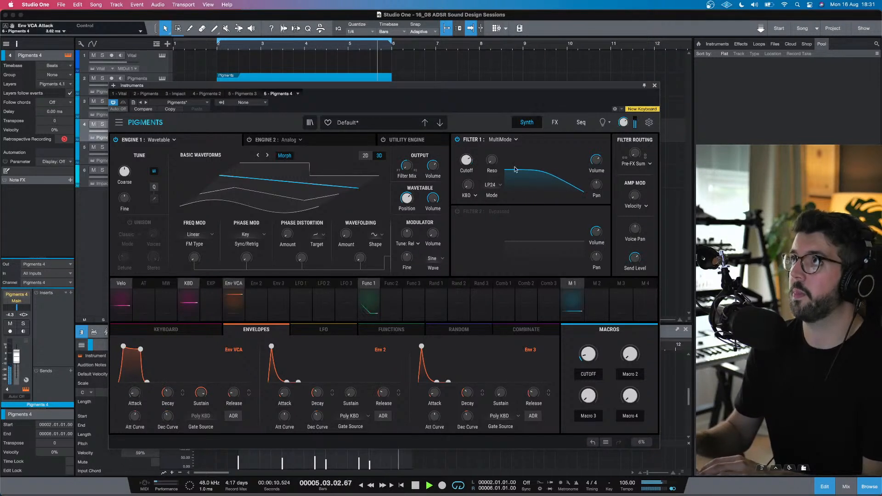
# Step: Add a Multiband effect to the empty third slot of FX A and set the reverb's dry/wet to about 62%
pyautogui.click(561, 123)
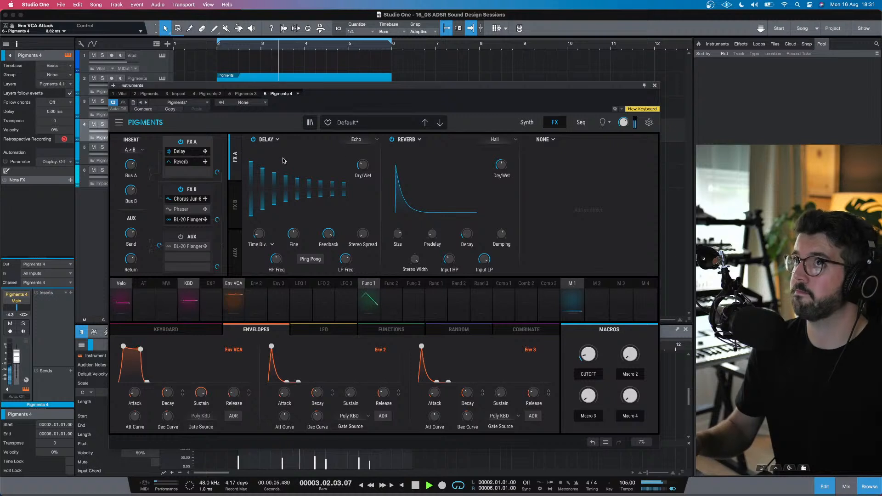
pyautogui.click(545, 139)
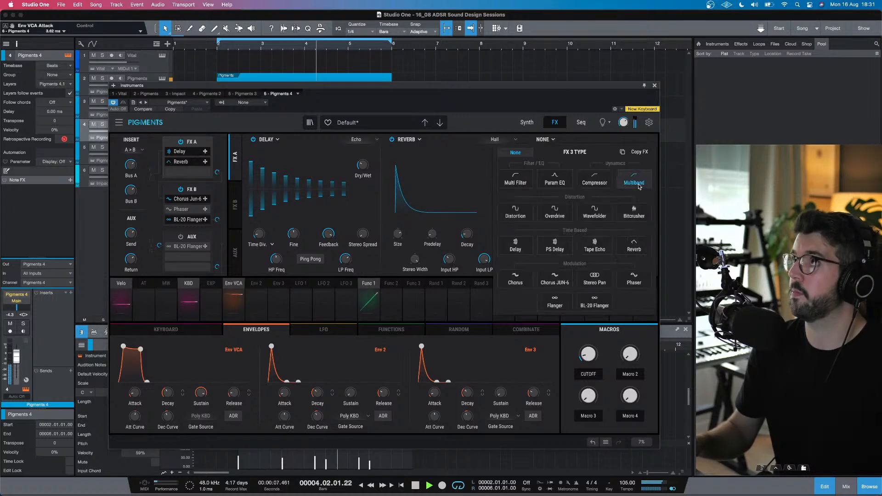
pyautogui.click(639, 182)
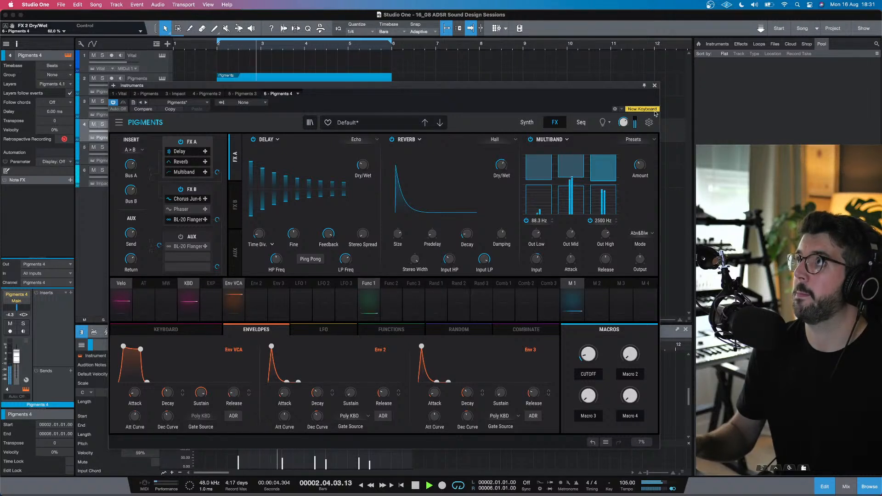
# Step: Raise the Filter 1 resonance of the Pigments 4 synth to about 0.336 and close the instrument window
pyautogui.click(527, 123)
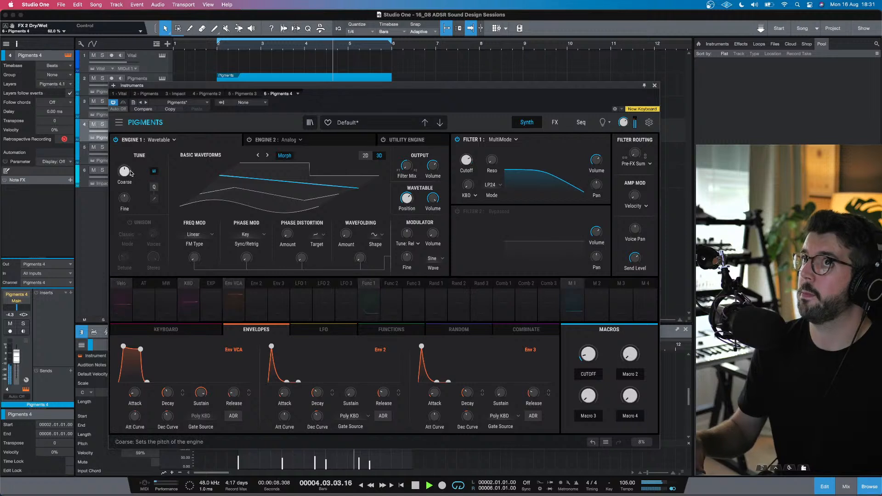
pyautogui.moveTo(467, 161); pyautogui.dragTo(491, 159)
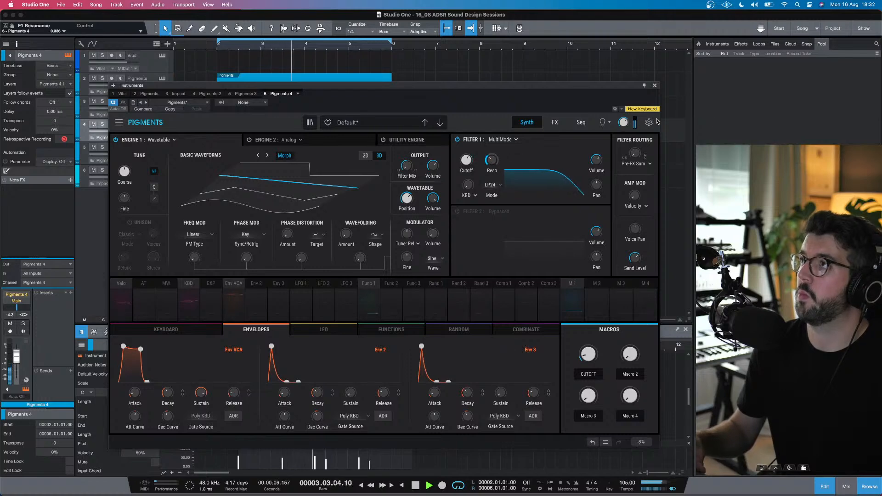
pyautogui.click(654, 85)
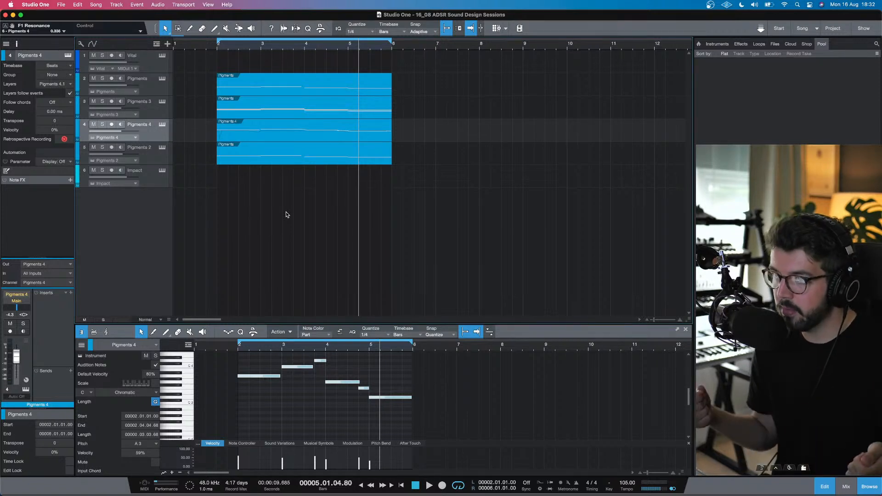
# Step: Select the Impact track and listen to the looped Pigments layers from bar 2
pyautogui.click(150, 175)
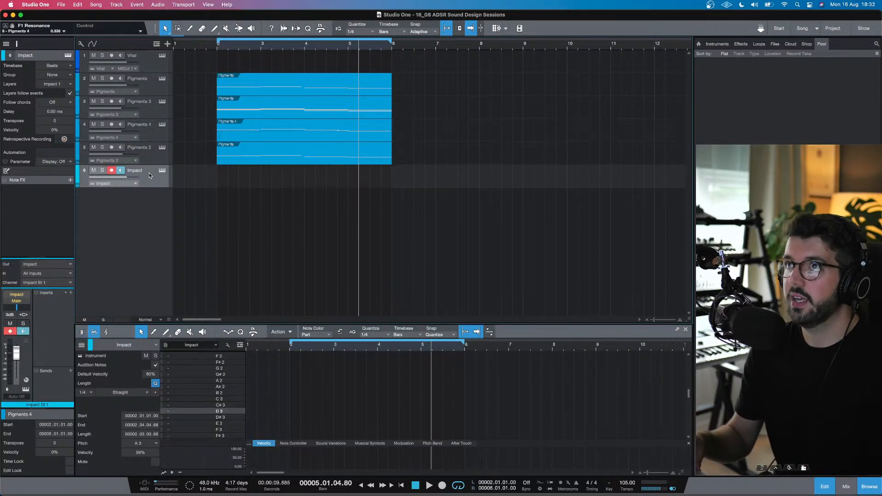
pyautogui.click(219, 49)
pyautogui.press('space')
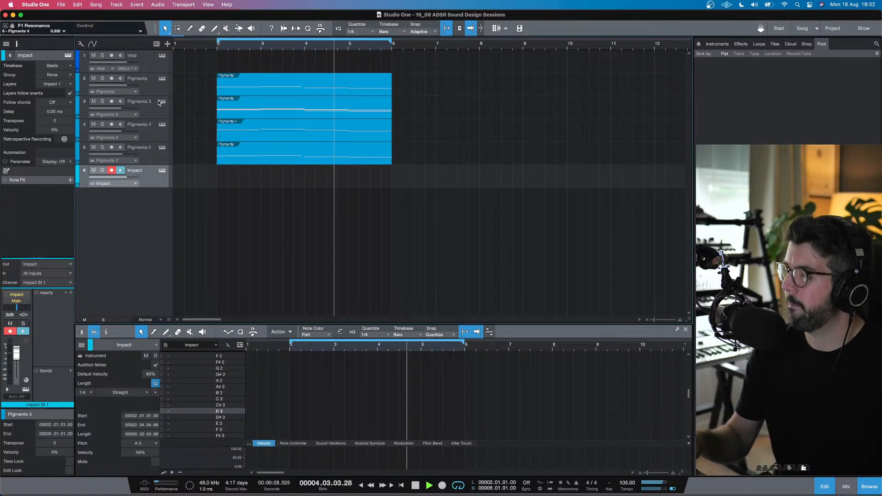
pyautogui.press('space')
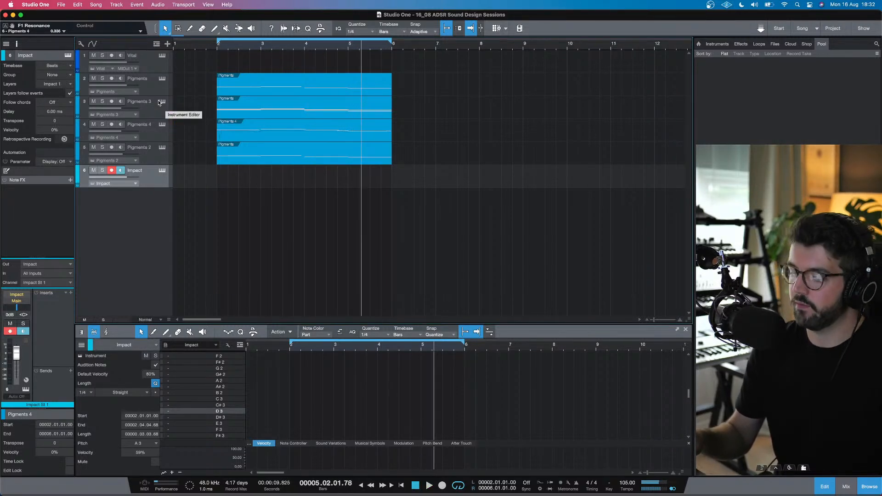
# Step: Duplicate the four Pigments parts so they run to bar 10, and turn off monitoring and record arming on the Pigments track
pyautogui.press('w')
pyautogui.moveTo(307, 150); pyautogui.dragTo(253, 74)
pyautogui.press('d')
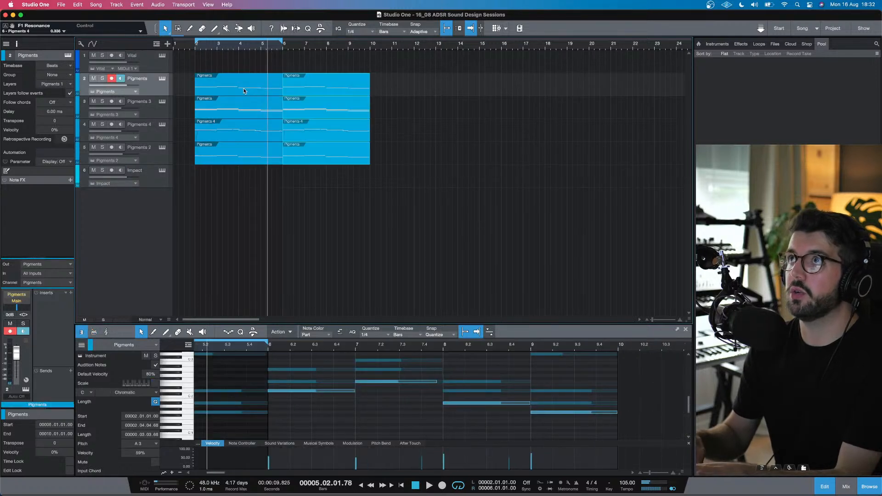
pyautogui.click(121, 78)
pyautogui.click(111, 78)
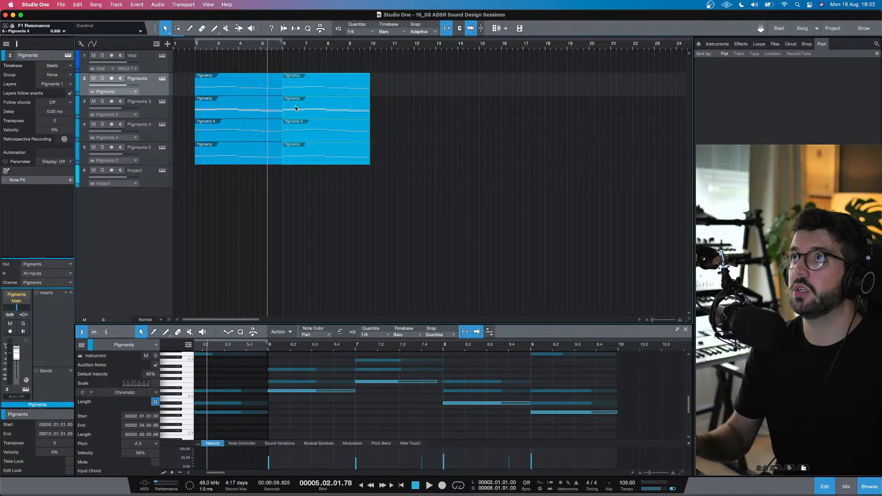
# Step: Merge the original and duplicated parts on each Pigments track into one part, and move the playhead to bar 10
pyautogui.moveTo(304, 183); pyautogui.dragTo(263, 80)
pyautogui.press('g')
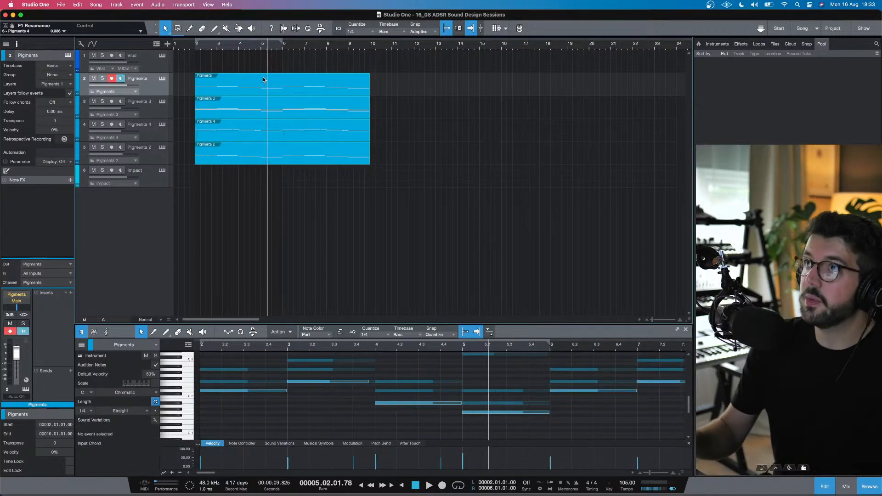
pyautogui.click(369, 45)
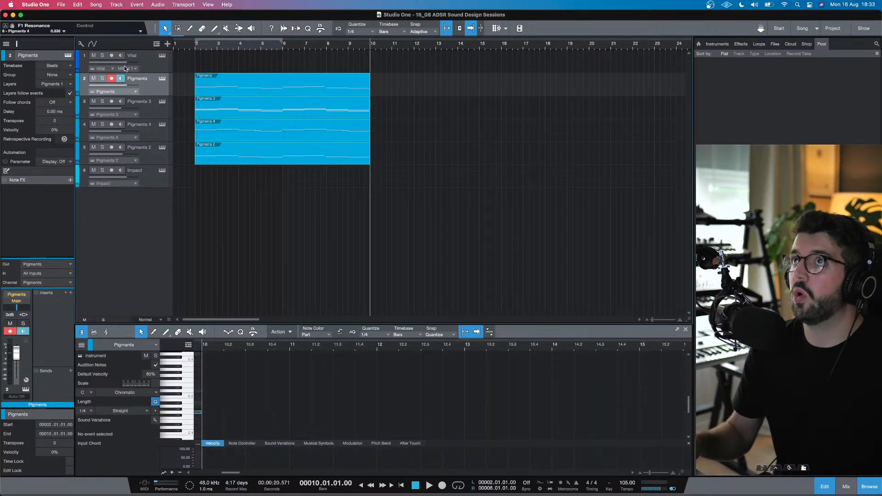
# Step: Open the Impact XT drum instrument and load the Atmospheric Chill kit
pyautogui.click(162, 171)
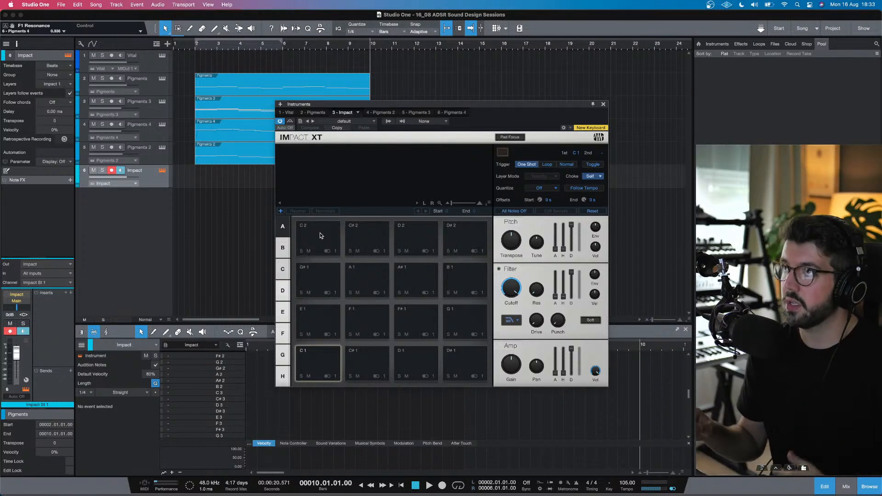
pyautogui.click(370, 120)
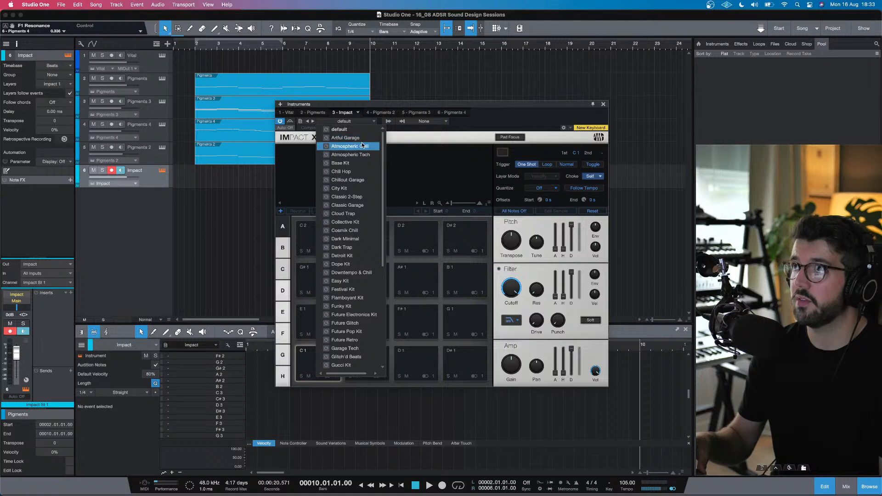
pyautogui.click(363, 146)
pyautogui.click(169, 189)
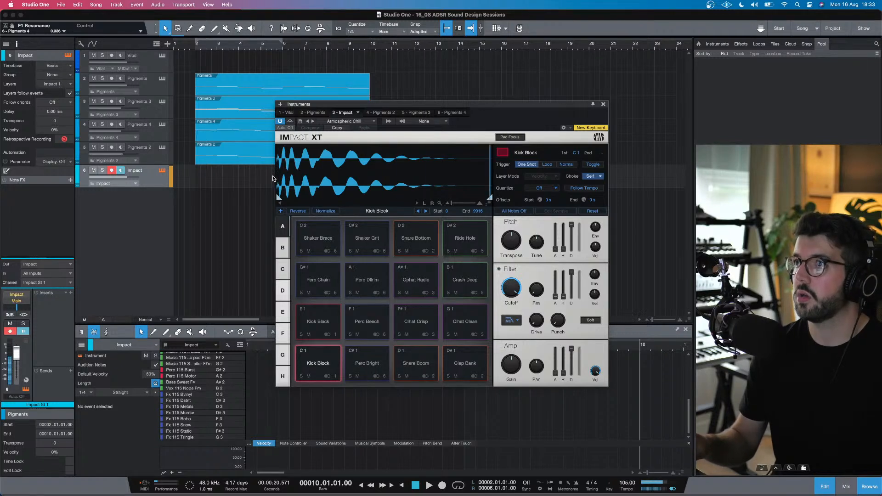
# Step: Try the Collective Kit, Classic 2-Step, Base Kit and Atmospheric Tech presets in Impact XT
pyautogui.click(353, 122)
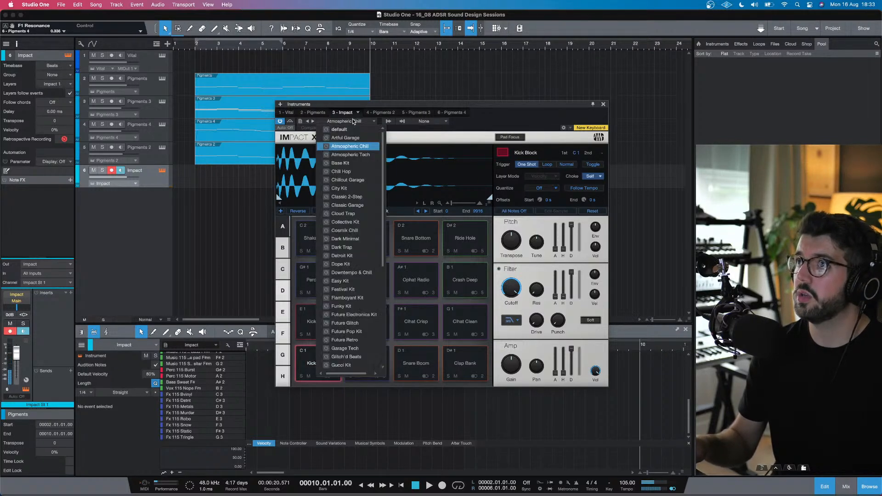
pyautogui.click(357, 222)
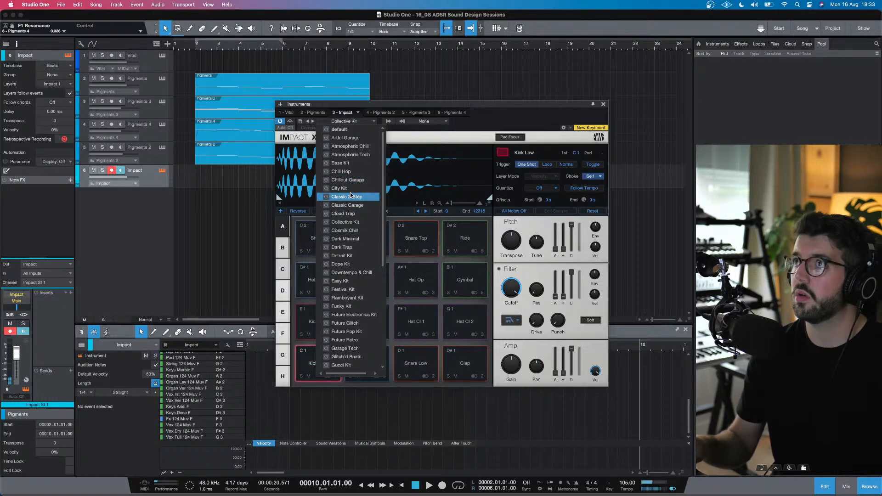
pyautogui.click(355, 197)
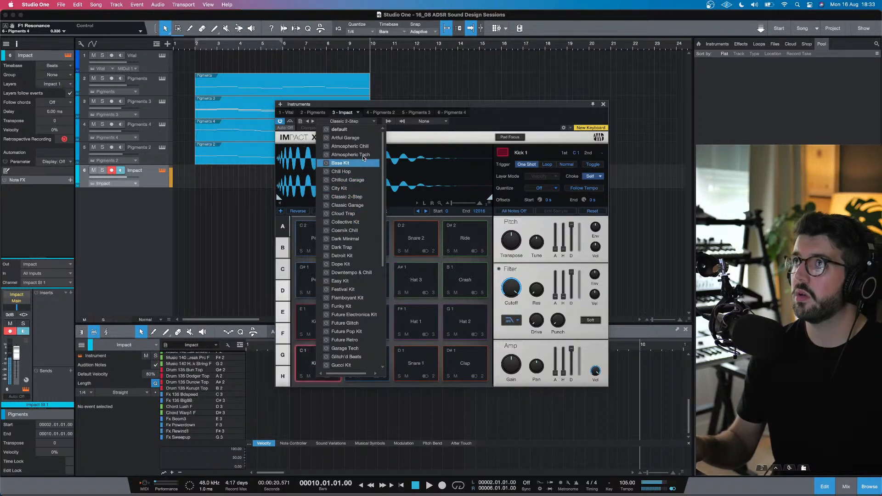
pyautogui.click(341, 163)
pyautogui.click(308, 120)
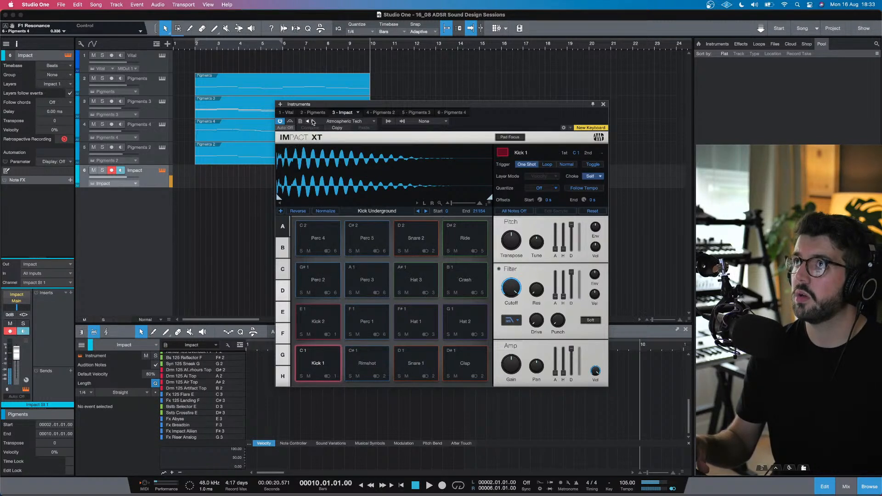
# Step: Step through the Impact XT kits, auditioning Chill Hop and Classic 2-Step, and settle on City Kit
pyautogui.click(313, 122)
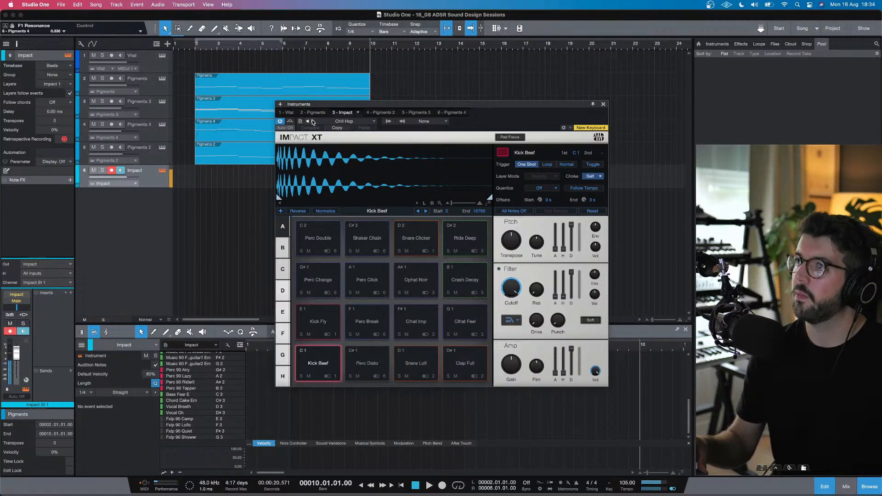
pyautogui.click(313, 122)
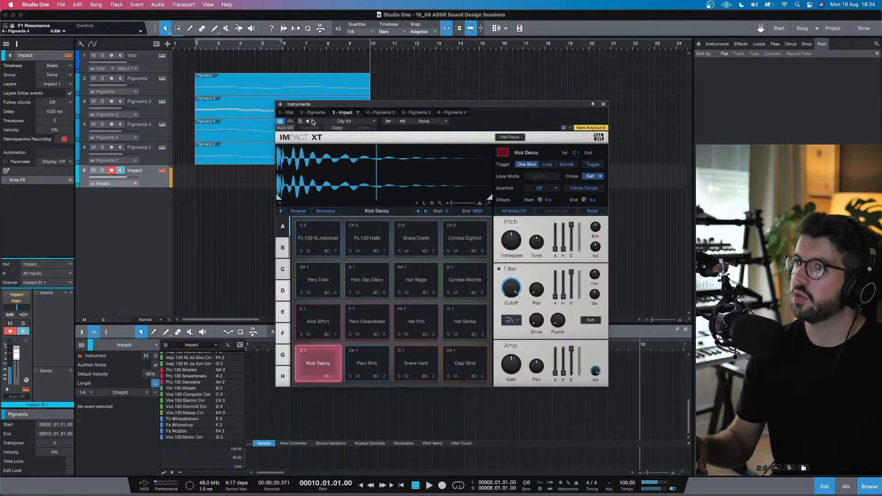
pyautogui.click(313, 121)
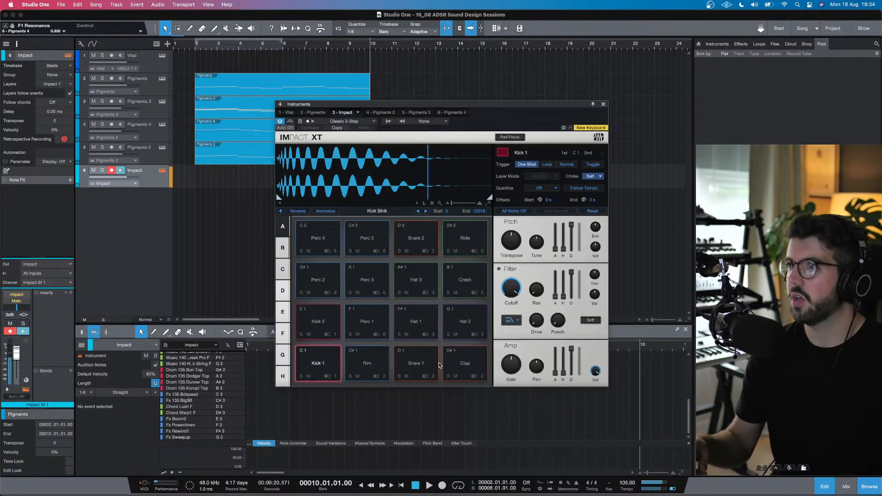
pyautogui.click(310, 121)
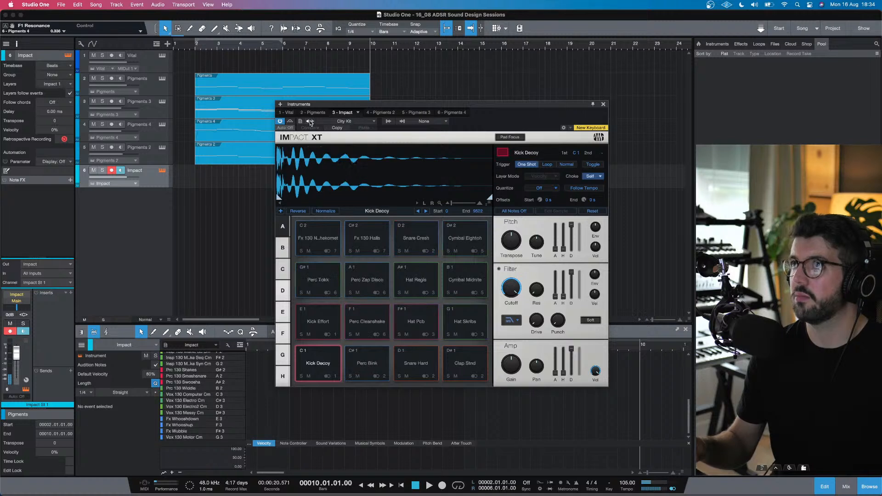
# Step: Load the Collective Kit preset in Impact XT and lower the Snare Low pad's filter cutoff to about 7.9 kHz
pyautogui.click(313, 122)
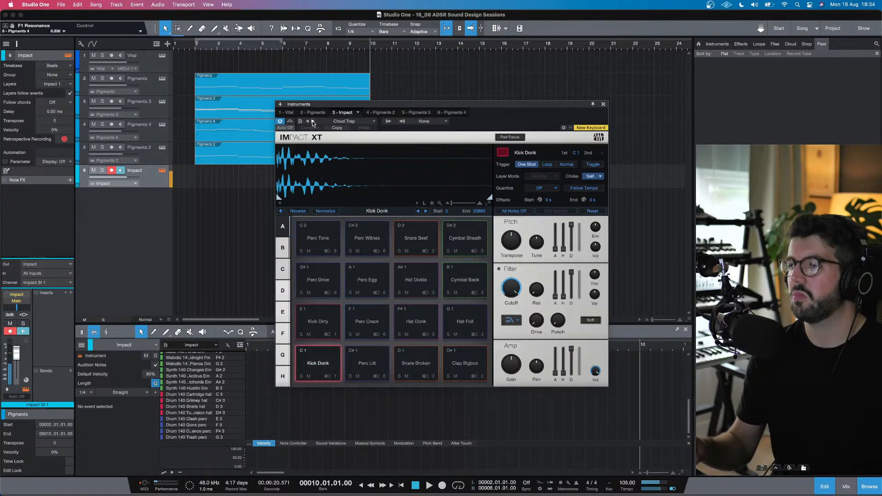
pyautogui.click(313, 122)
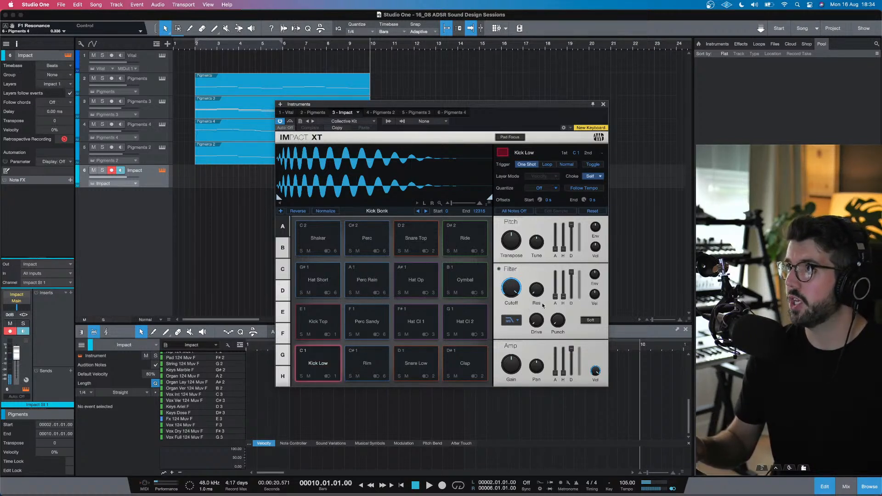
pyautogui.click(420, 354)
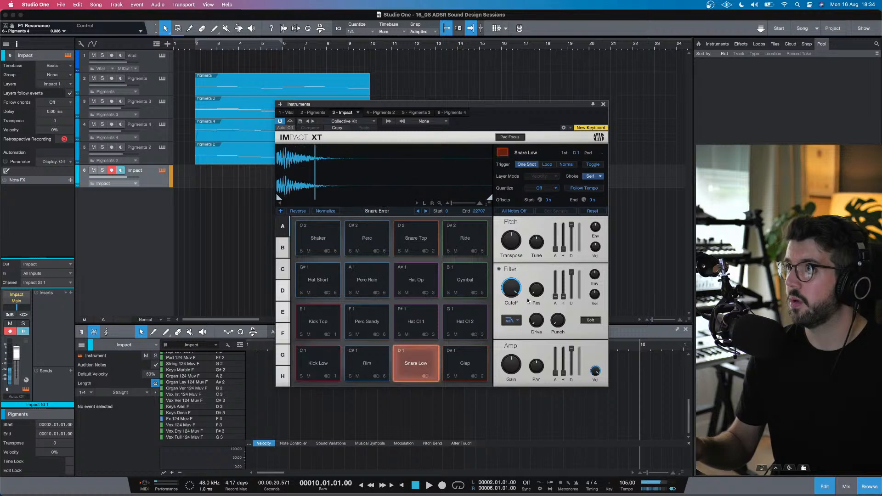
pyautogui.moveTo(511, 291); pyautogui.dragTo(512, 302)
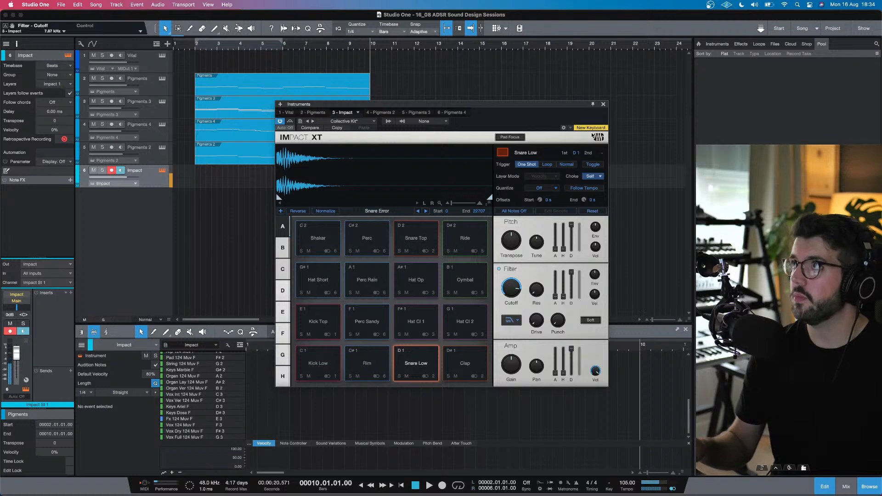
pyautogui.click(603, 105)
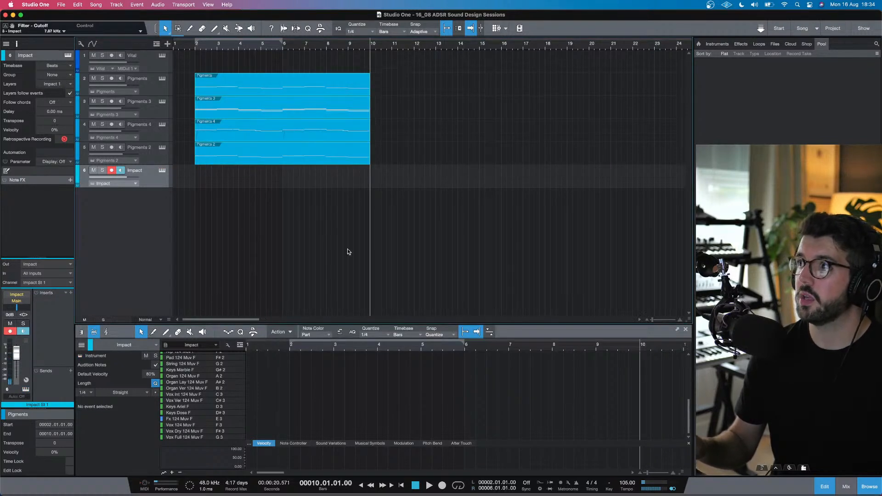
# Step: Record a kick and snare pattern on the Impact track, starting the recording at bar 9
pyautogui.click(349, 51)
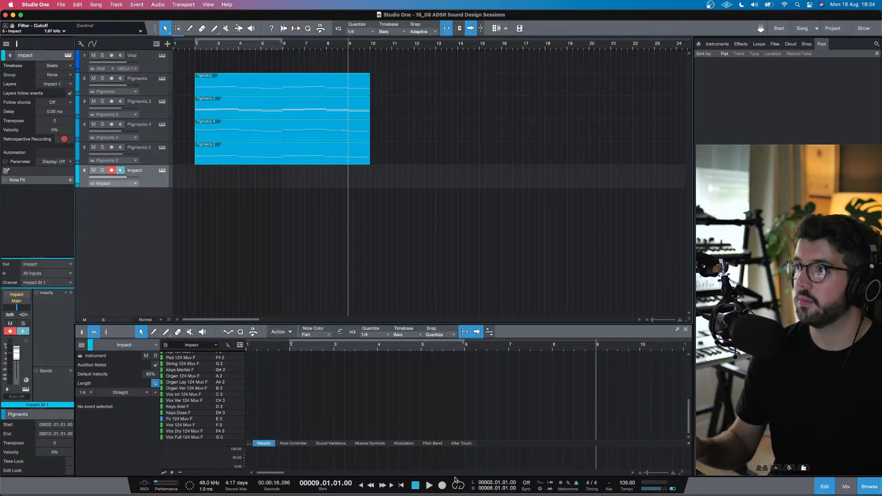
pyautogui.click(442, 485)
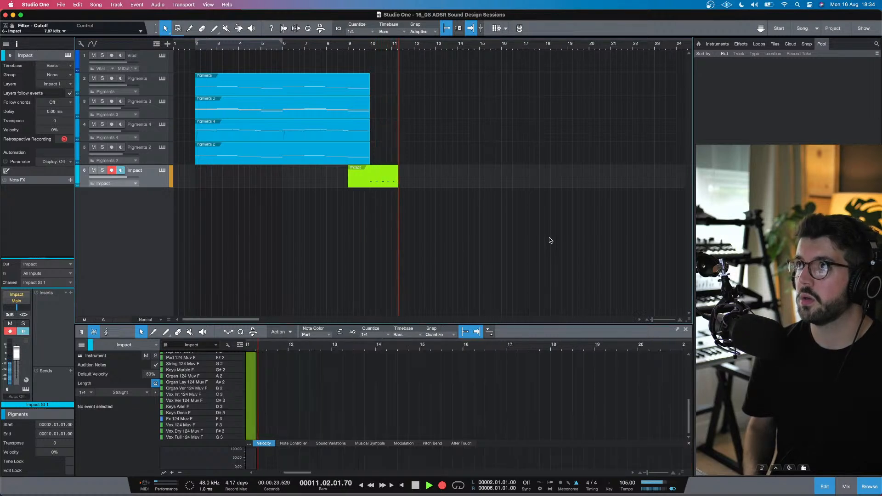
pyautogui.press('space')
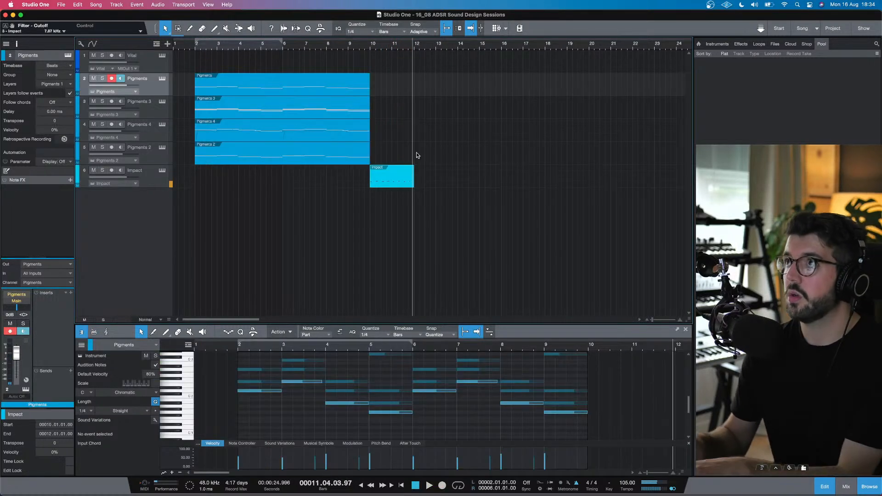
# Step: Play back the recorded drum pattern from bar 10 with the Pigments track disarmed
pyautogui.doubleClick(400, 178)
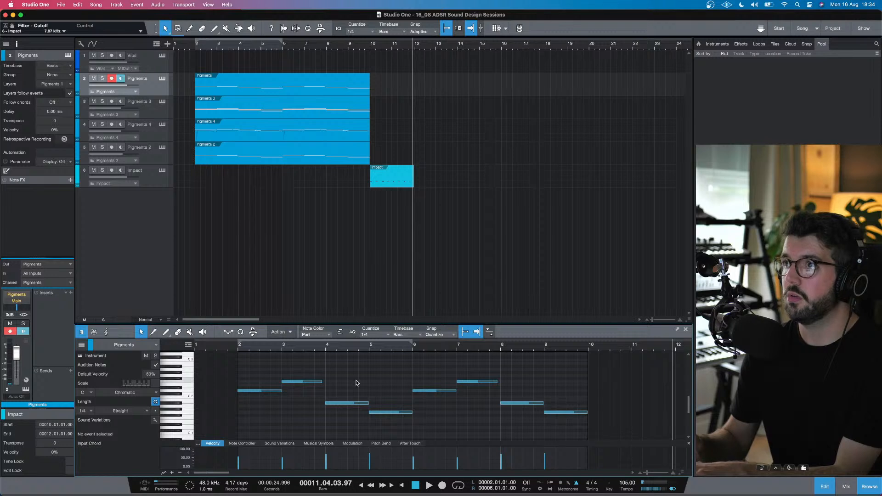
pyautogui.press('super+a')
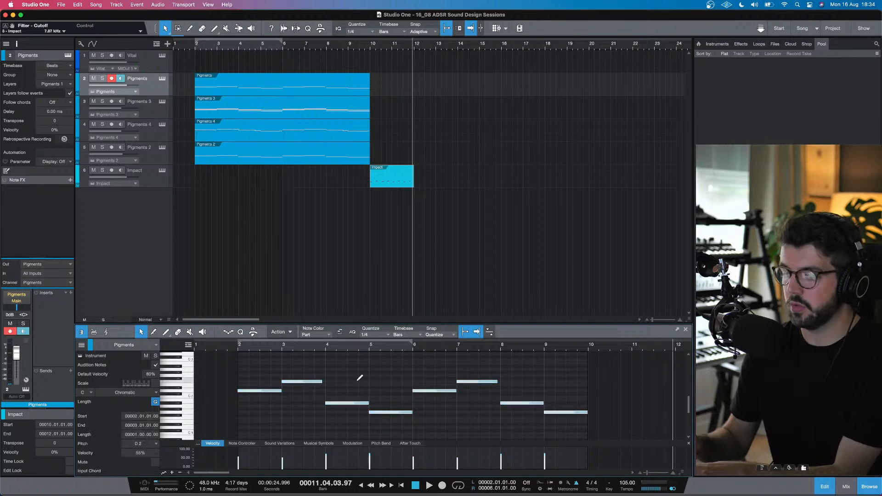
pyautogui.click(370, 45)
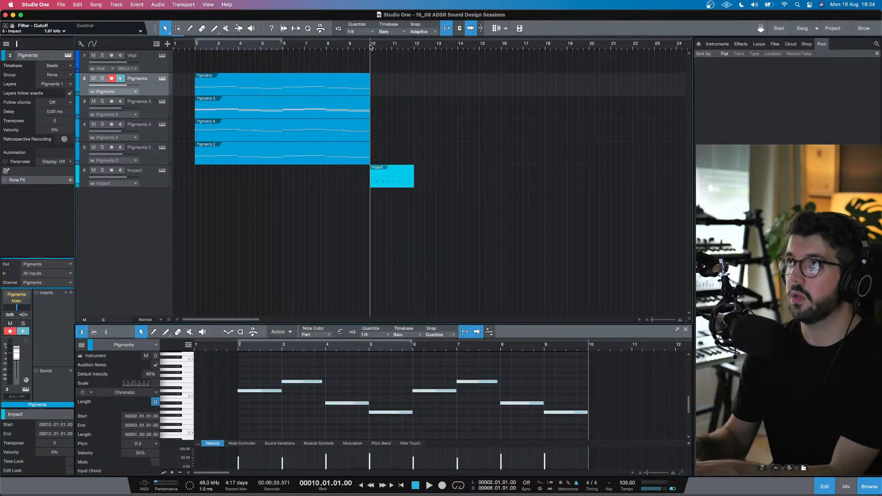
pyautogui.click(117, 82)
pyautogui.press('space')
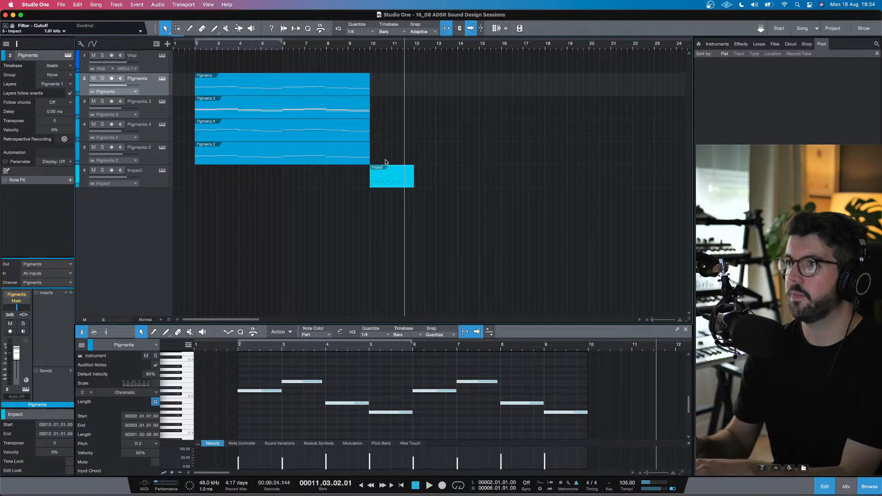
pyautogui.click(372, 45)
pyautogui.press('space')
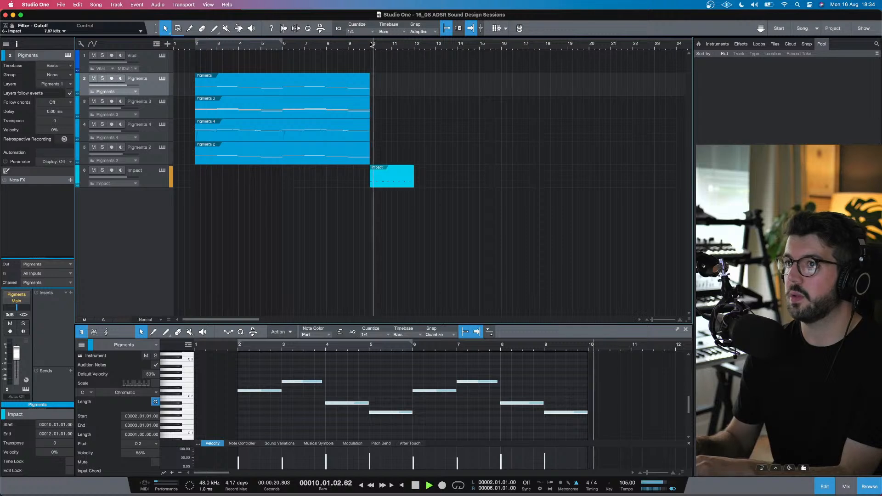
pyautogui.press('space')
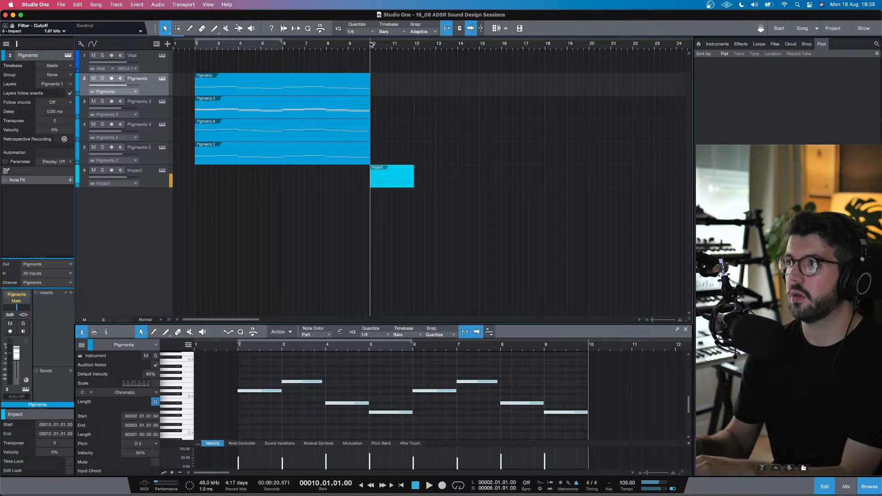
# Step: Quantize all kick and snare notes in the Impact event and play the corrected pattern from bar 10
pyautogui.click(153, 173)
pyautogui.click(376, 181)
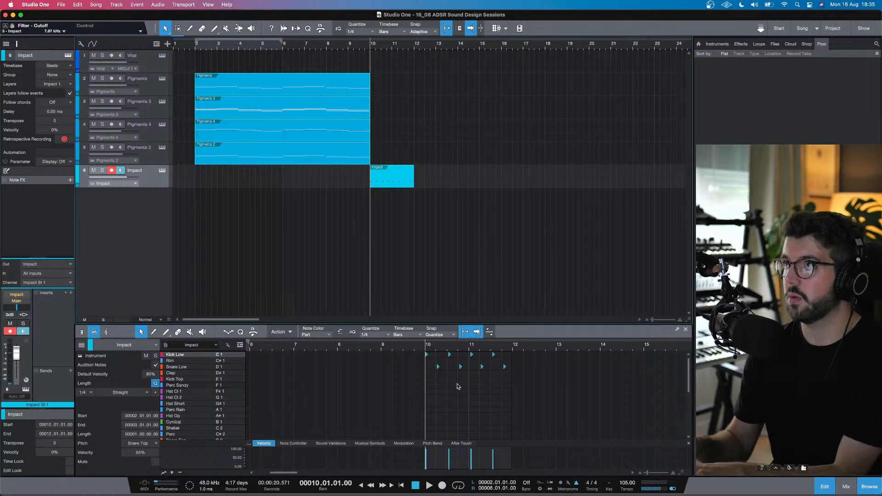
pyautogui.press('super+a')
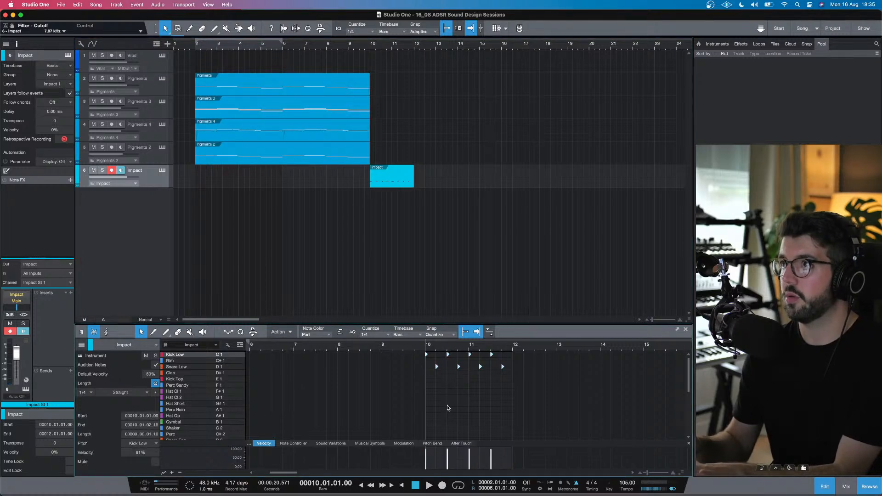
pyautogui.press('space')
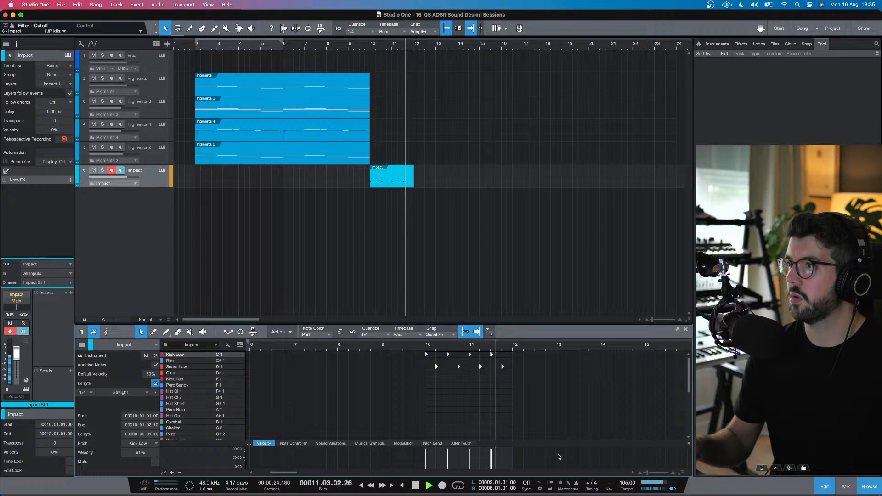
pyautogui.press('space')
# Step: Replace the note editor with the mixer and extend the two-bar Impact event with three duplicates merged into one event
pyautogui.click(824, 486)
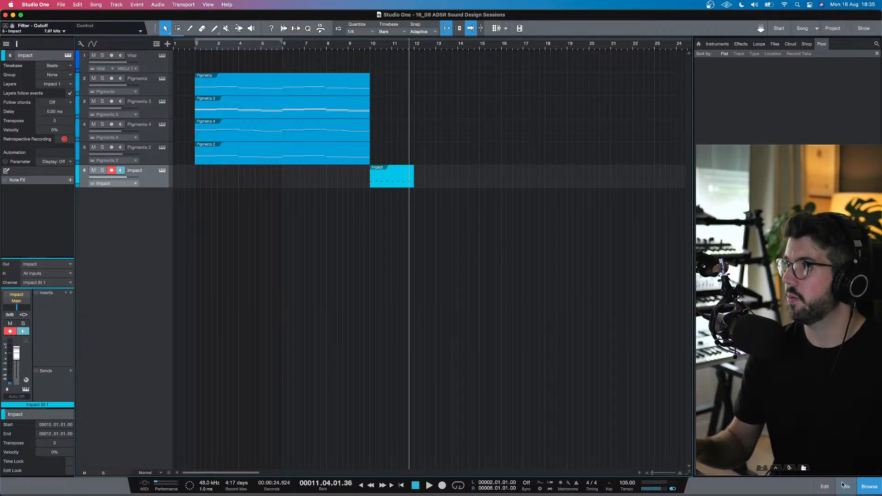
pyautogui.click(844, 486)
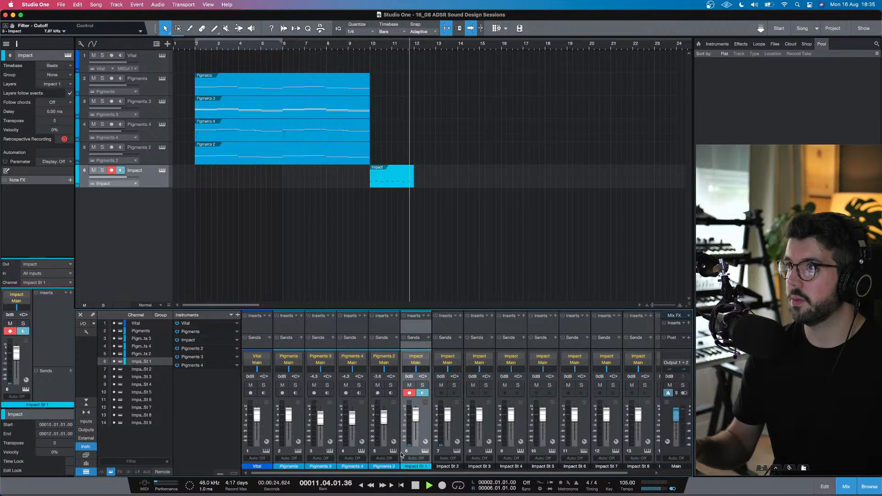
pyautogui.click(368, 47)
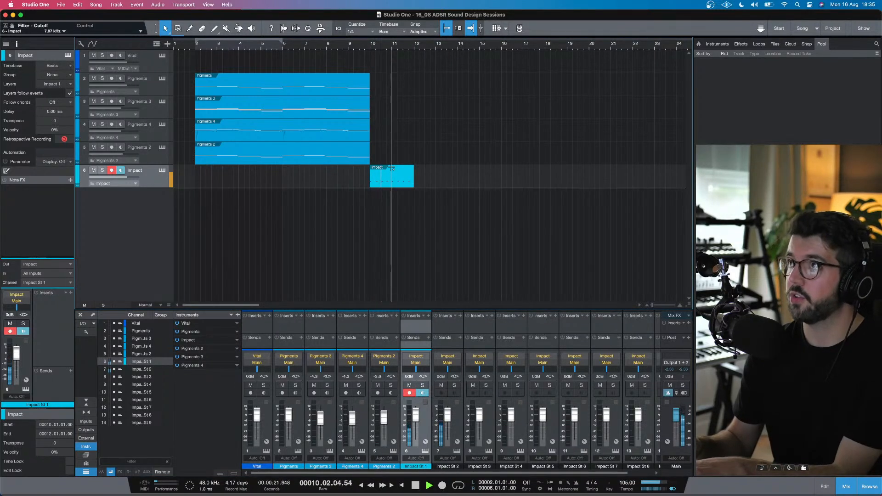
pyautogui.press('d')
pyautogui.press('d')
pyautogui.press('d')
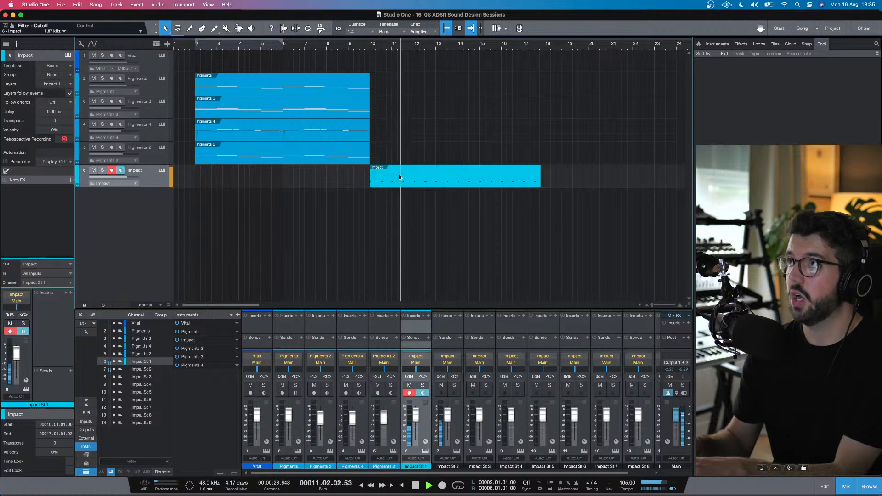
pyautogui.press('space')
# Step: Insert the Faturator plug-in on the Impact St 2 channel
pyautogui.click(443, 332)
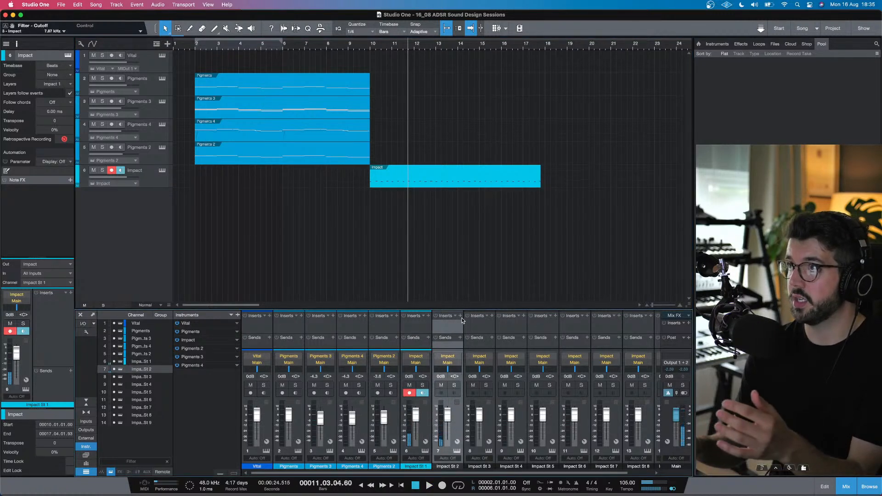
pyautogui.click(461, 316)
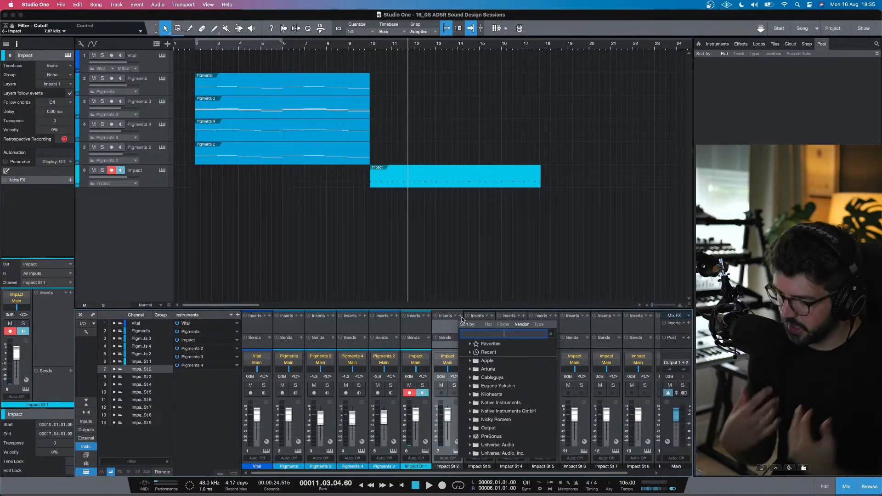
pyautogui.write('fatu')
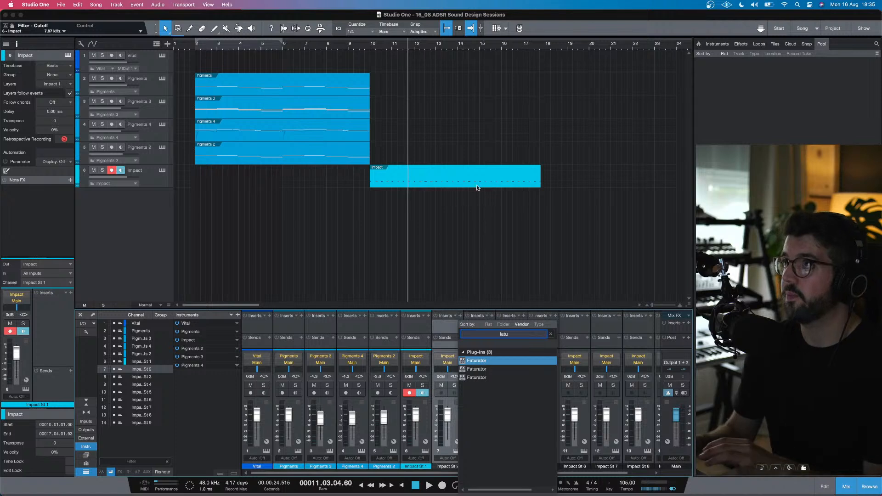
pyautogui.press('Return')
# Step: Set Faturator's Mix to 19% while the drum pattern plays, and close the plug-in window
pyautogui.click(434, 191)
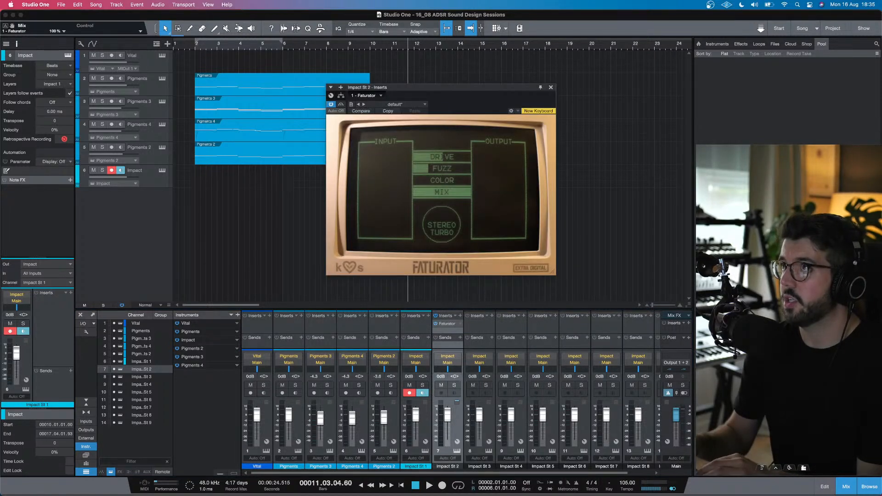
pyautogui.press('space')
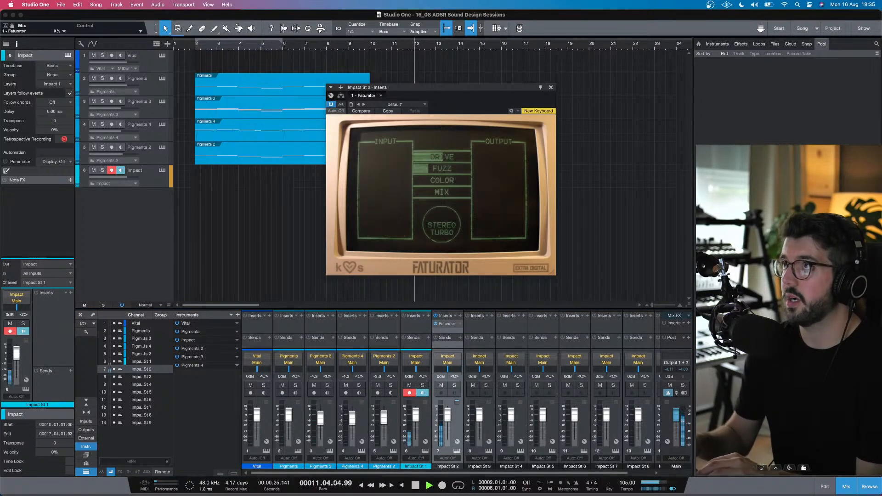
pyautogui.moveTo(435, 190); pyautogui.dragTo(437, 191)
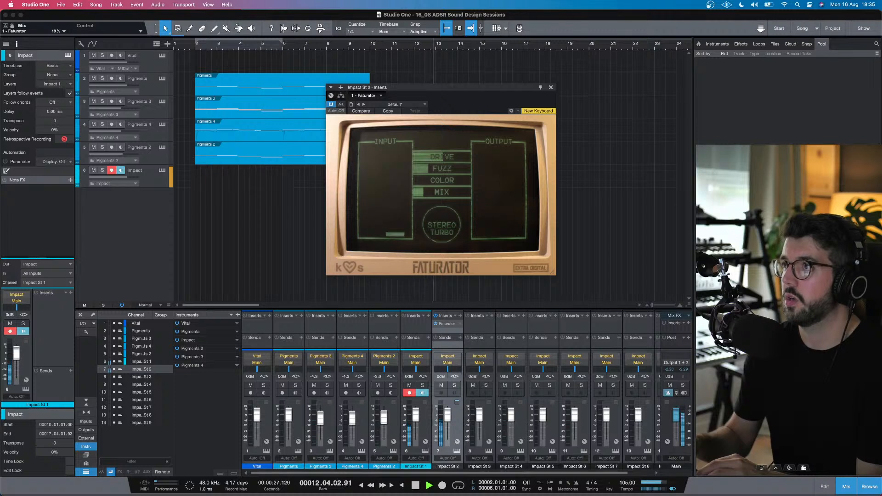
pyautogui.click(551, 87)
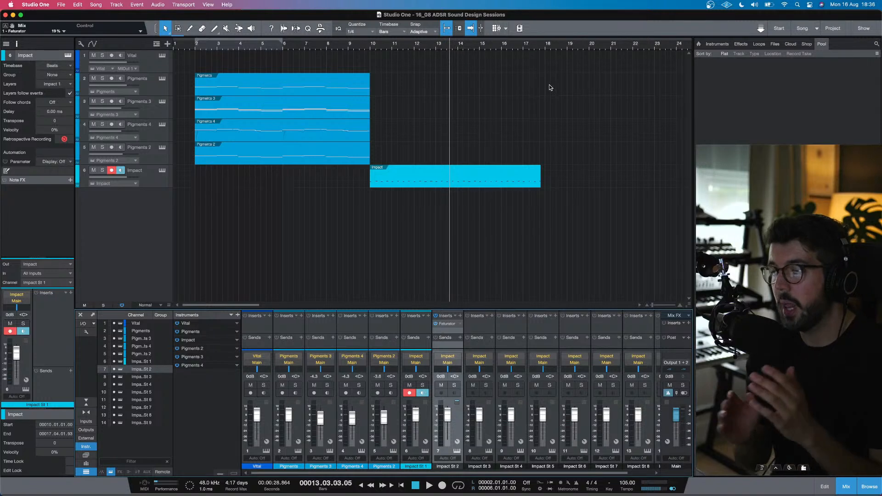
# Step: Add the kHs Reverb plug-in after Faturator on the Impact St 2 channel
pyautogui.click(461, 317)
pyautogui.write('reve')
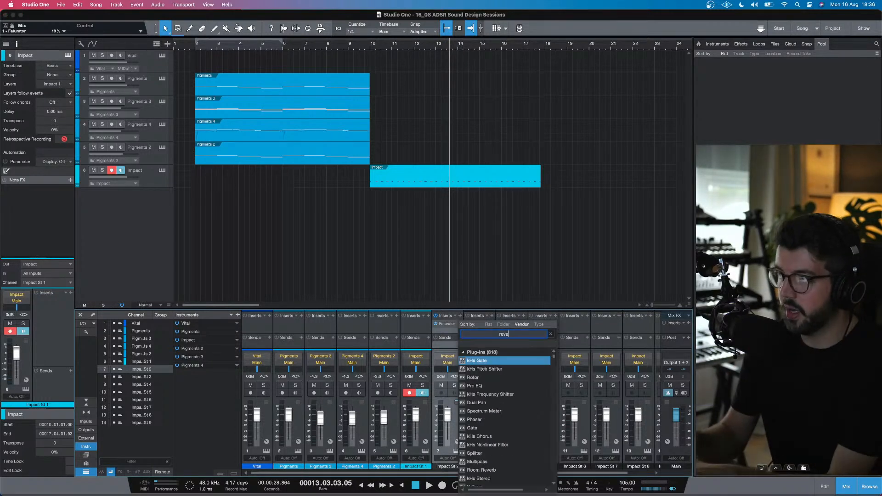
pyautogui.write('r')
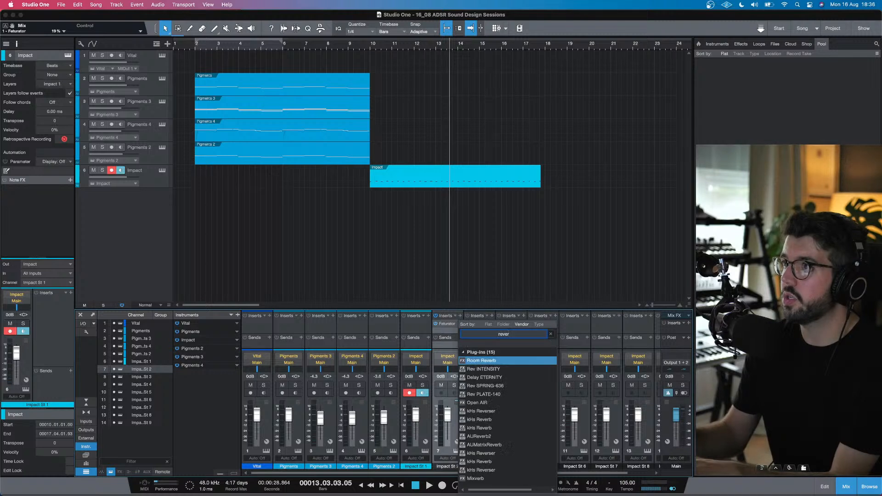
pyautogui.doubleClick(502, 419)
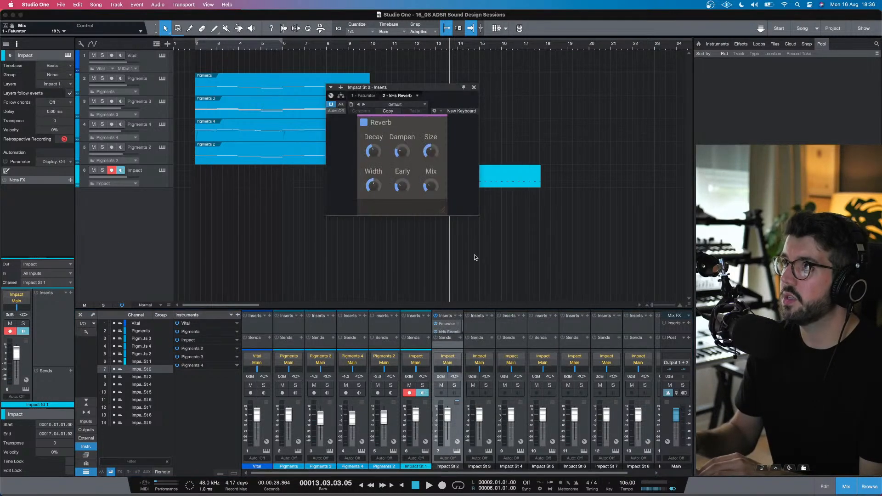
# Step: Adjust the reverb's Mix and Dampen during playback, set its Width to 161%, and close the plug-in window
pyautogui.moveTo(435, 187); pyautogui.dragTo(434, 190)
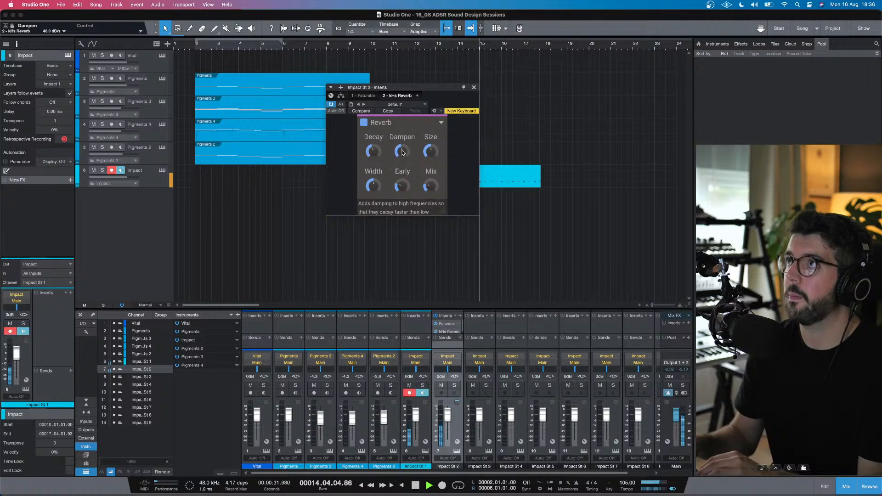
pyautogui.moveTo(373, 152)
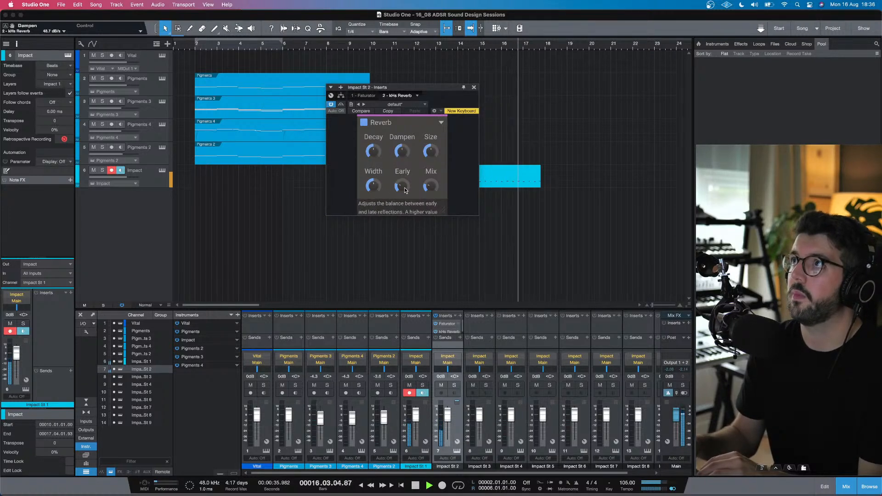
pyautogui.moveTo(373, 185); pyautogui.dragTo(373, 172)
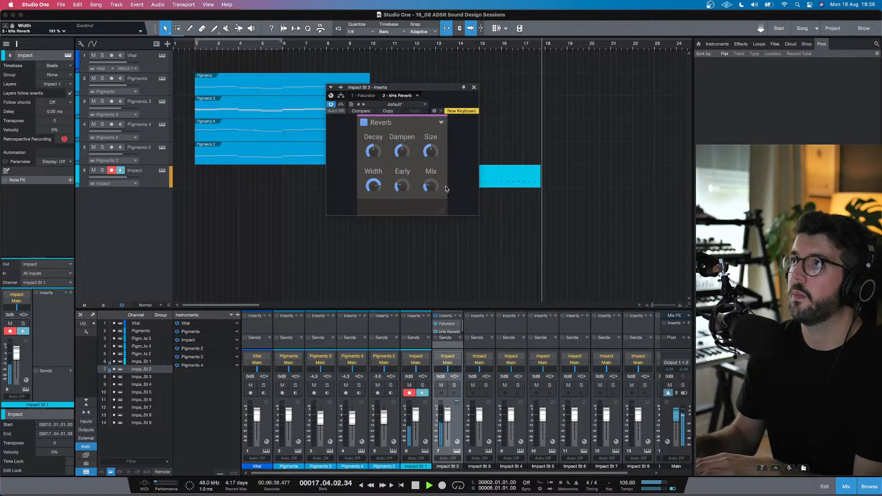
pyautogui.click(474, 88)
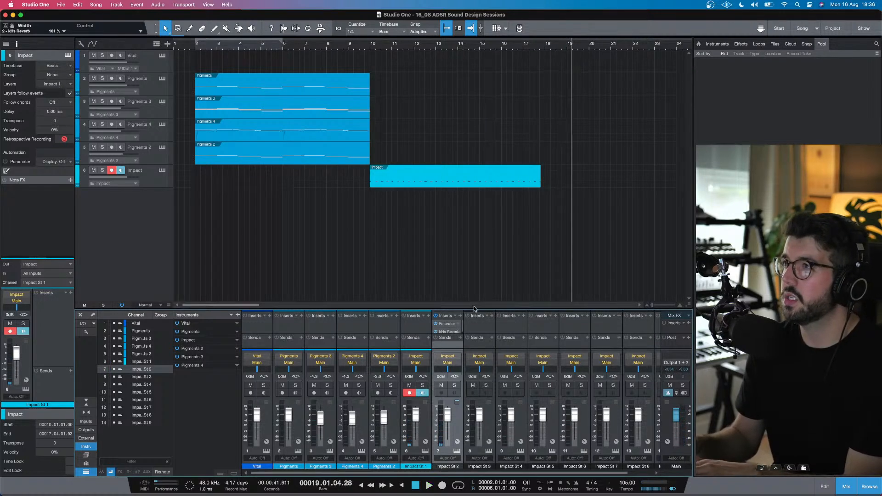
# Step: Enlarge the mixer's insert area and add the Pro EQ plug-in after kHs Reverb on the Impact St 2 channel
pyautogui.moveTo(473, 306); pyautogui.dragTo(467, 269)
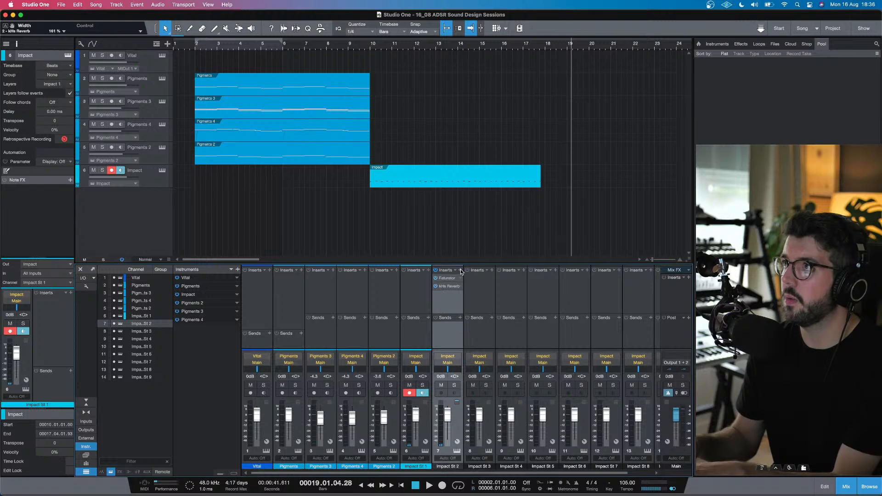
pyautogui.click(460, 270)
pyautogui.write('pro-q')
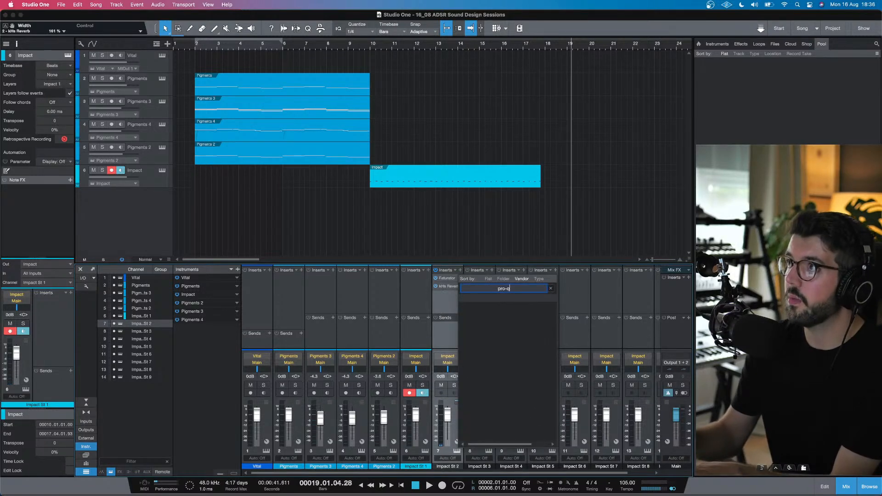
pyautogui.press('Return')
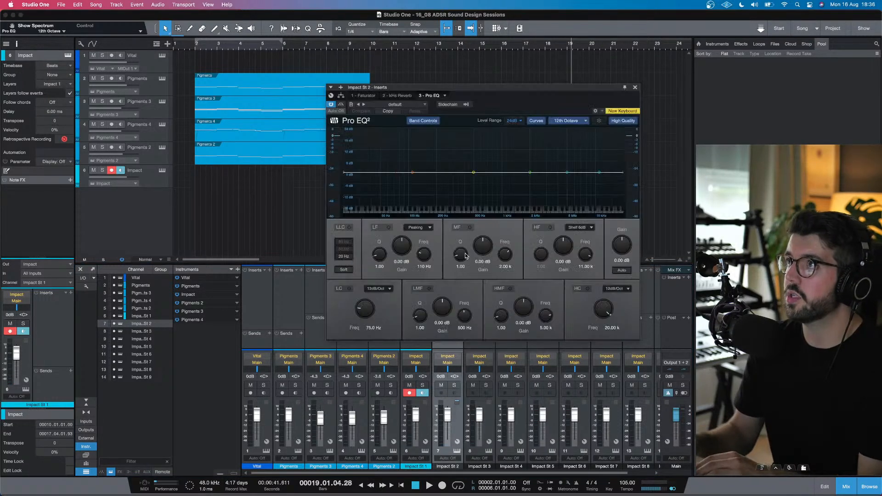
# Step: Enable Pro EQ's low cut and LF band during playback, lower the LF gain to -10.08 dB, and close the plug-in window
pyautogui.click(349, 289)
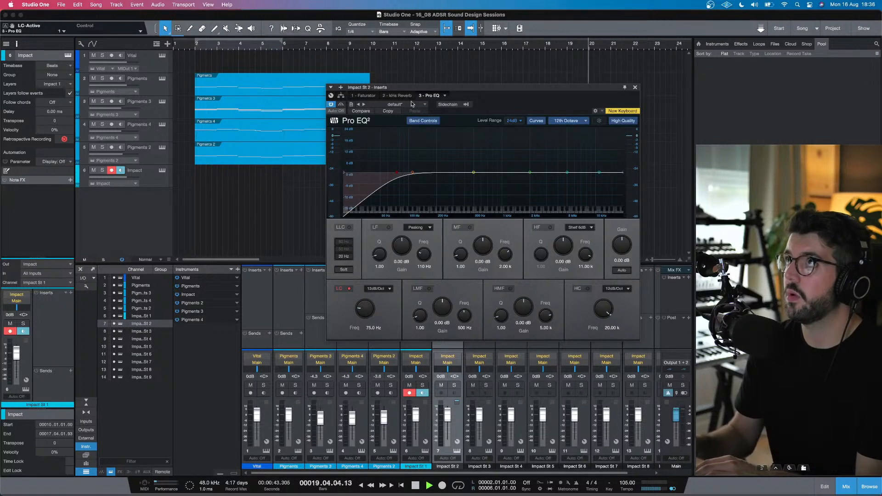
pyautogui.click(374, 46)
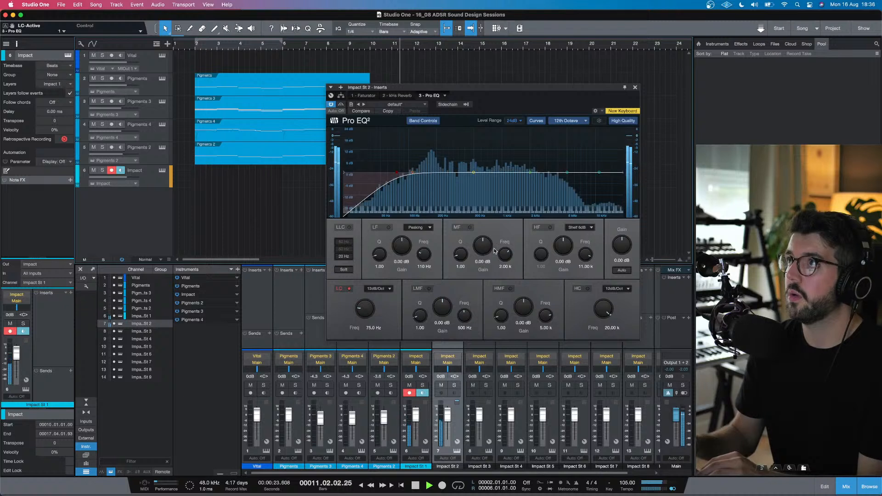
pyautogui.click(388, 228)
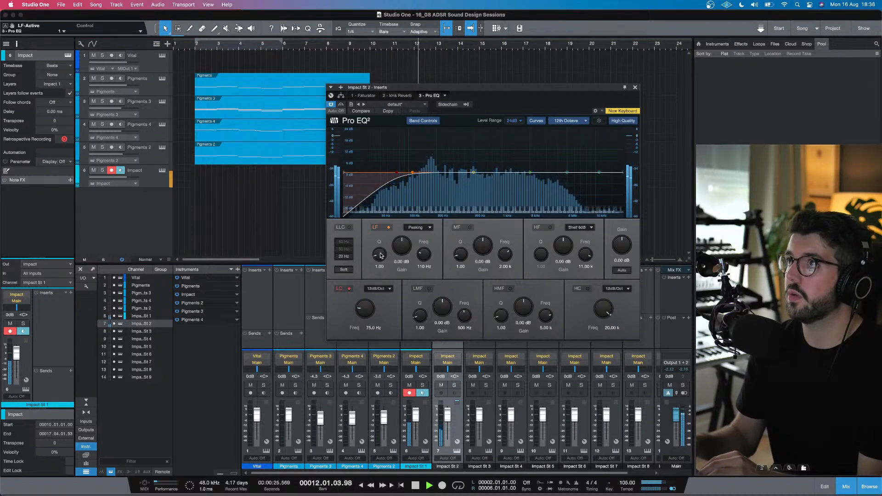
pyautogui.moveTo(397, 242); pyautogui.dragTo(397, 276)
pyautogui.click(635, 87)
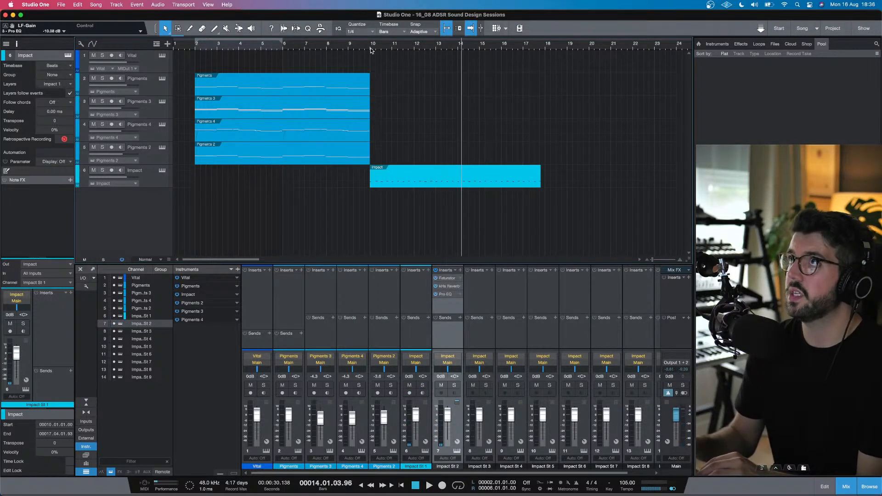
# Step: Undo the last LF gain change in Pro EQ
pyautogui.click(332, 88)
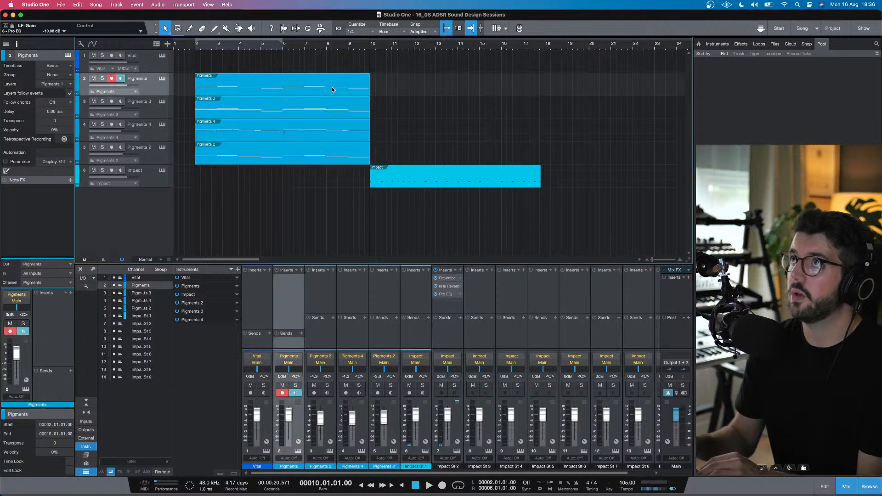
pyautogui.press('super+z')
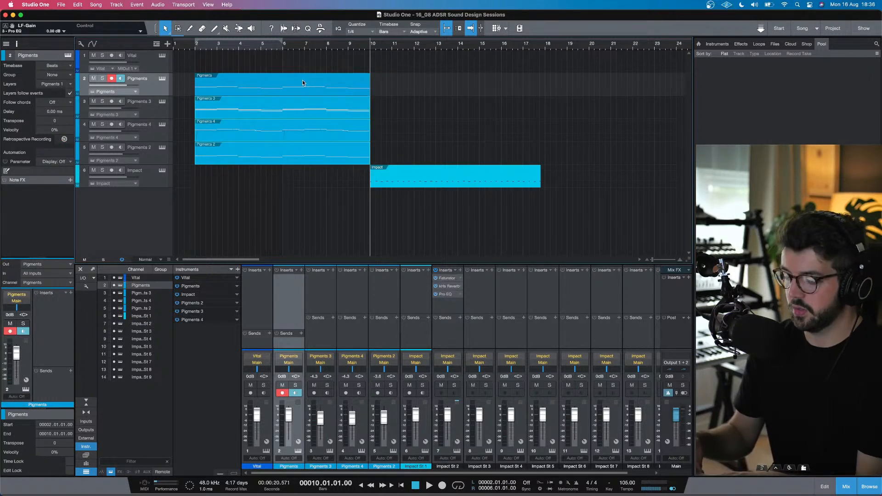
pyautogui.moveTo(303, 83); pyautogui.dragTo(482, 86)
pyautogui.press('super+z')
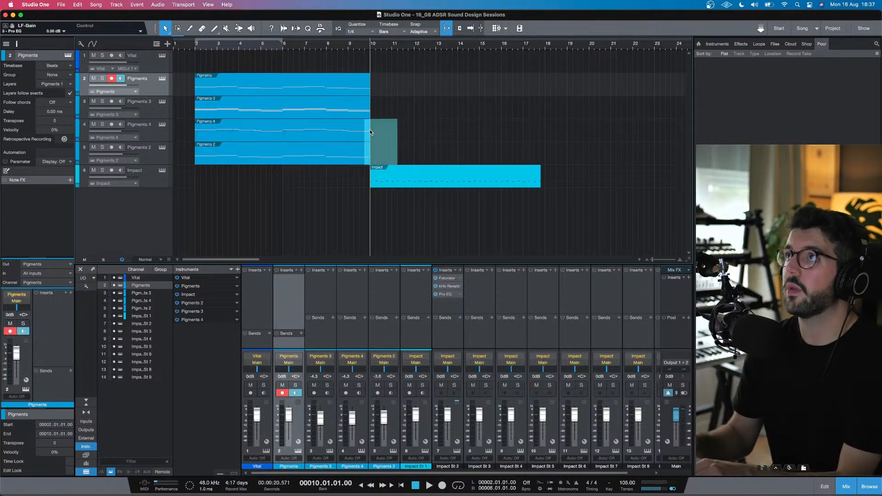
pyautogui.moveTo(304, 80); pyautogui.dragTo(495, 85)
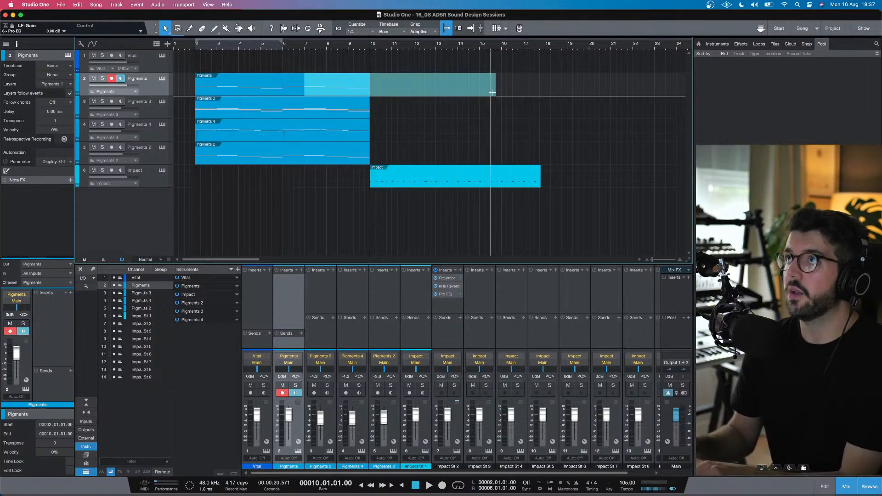
pyautogui.click(400, 138)
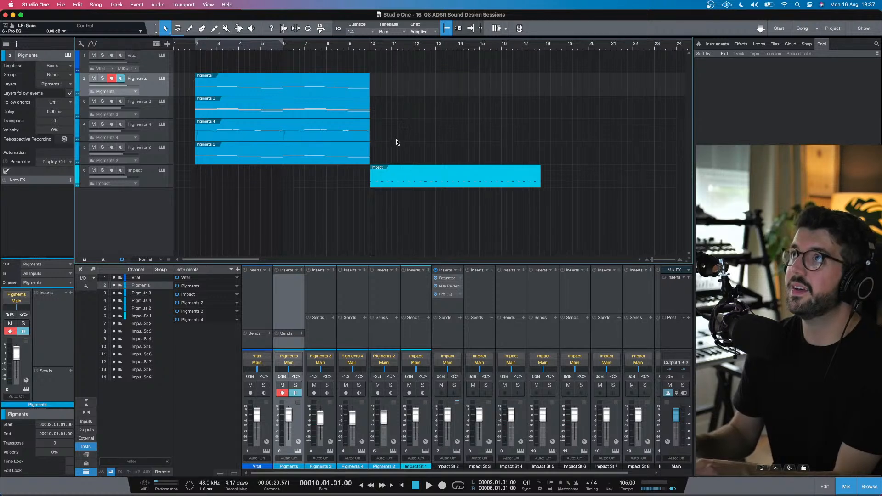
# Step: Duplicate all four Pigments clips so the copies start at bar 10 above the Impact drum clip
pyautogui.moveTo(382, 156); pyautogui.dragTo(307, 61)
pyautogui.click(308, 61)
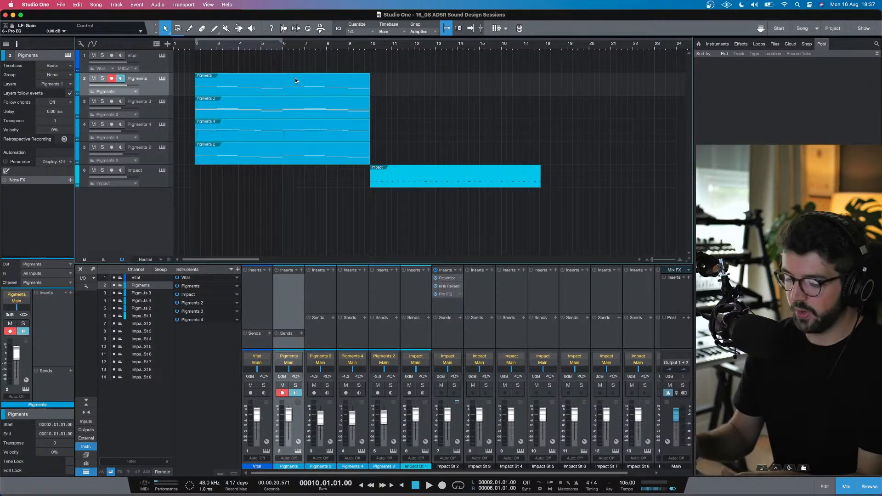
pyautogui.rightClick(298, 81)
pyautogui.click(432, 84)
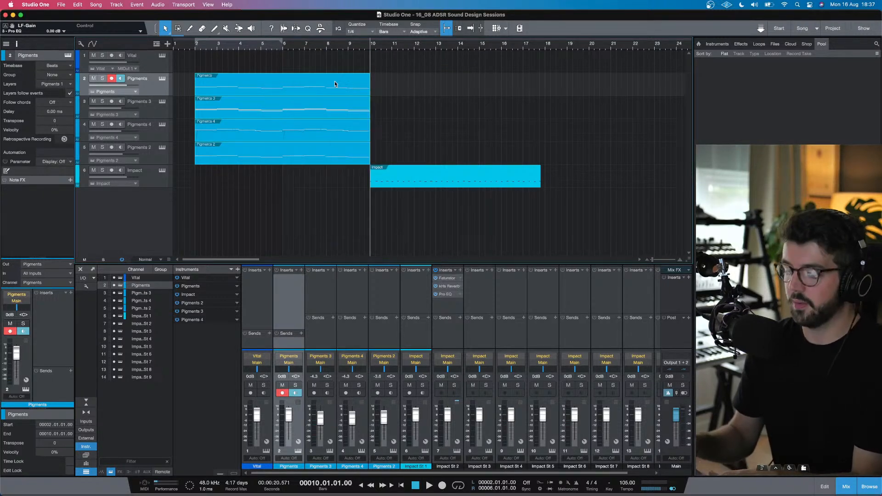
pyautogui.moveTo(335, 83); pyautogui.dragTo(509, 80)
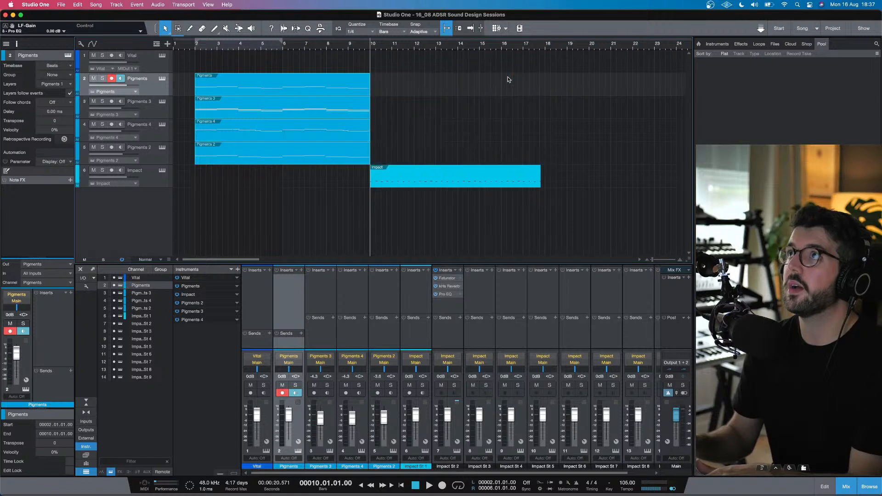
pyautogui.press('d')
# Step: Turn off monitoring and record arming on the first Pigments track, and hide the mixer
pyautogui.click(120, 78)
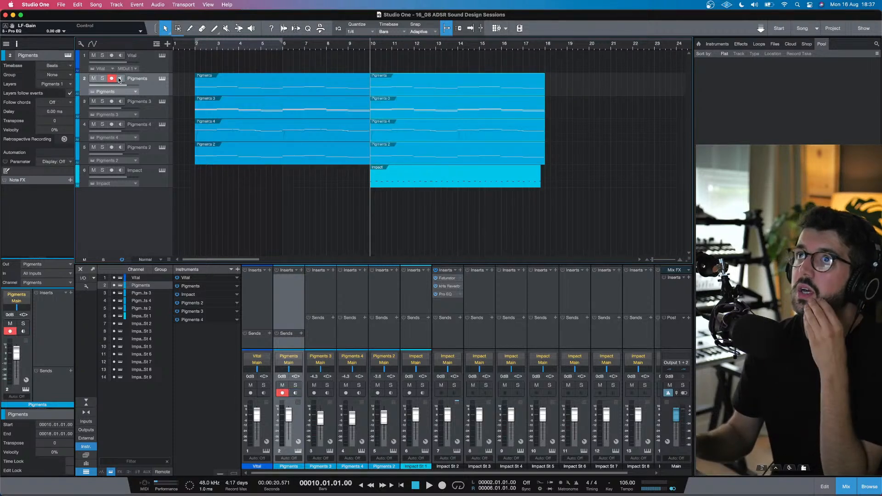
pyautogui.click(112, 79)
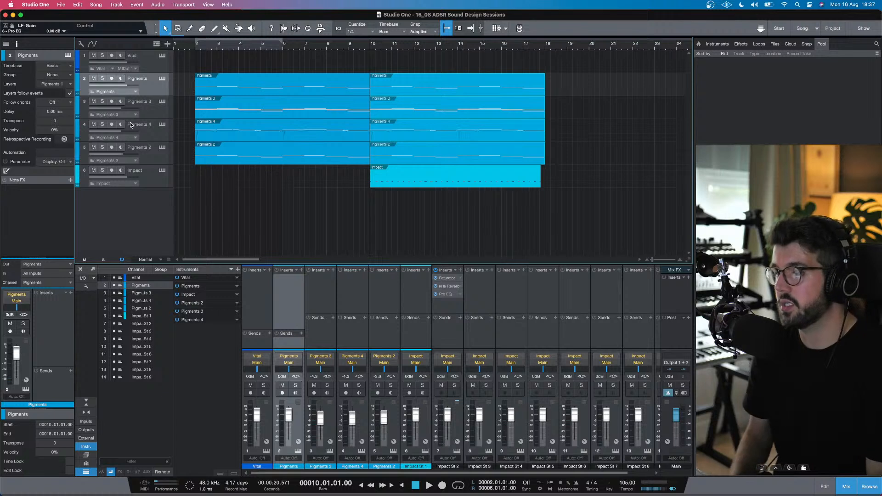
pyautogui.click(148, 113)
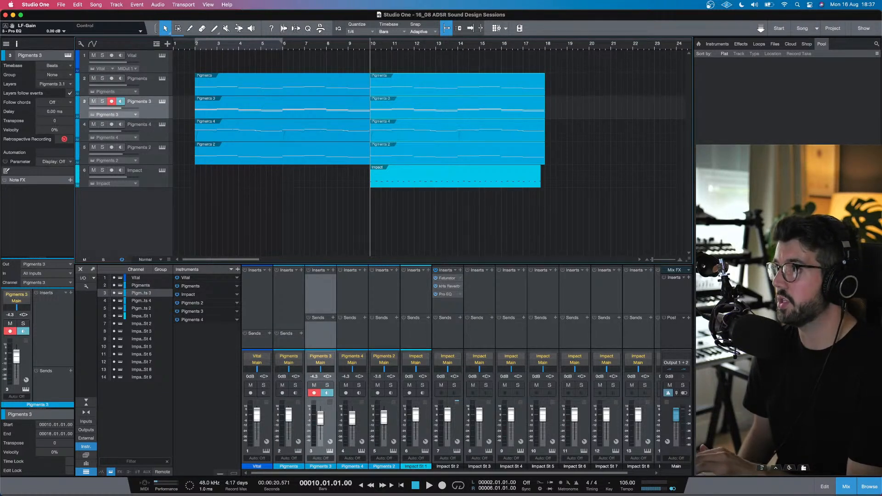
pyautogui.click(846, 486)
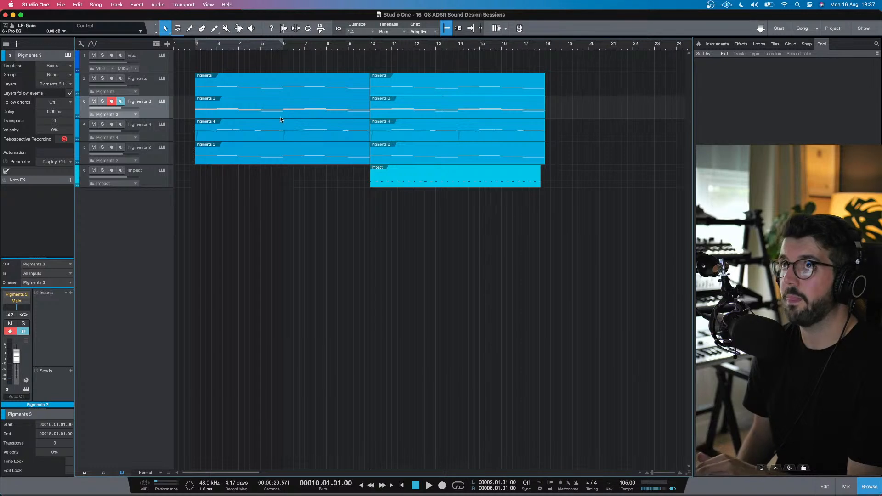
# Step: Audition the Pigments 4 track in solo from bar 10, and switch the solo to the Pigments 3 track
pyautogui.click(141, 133)
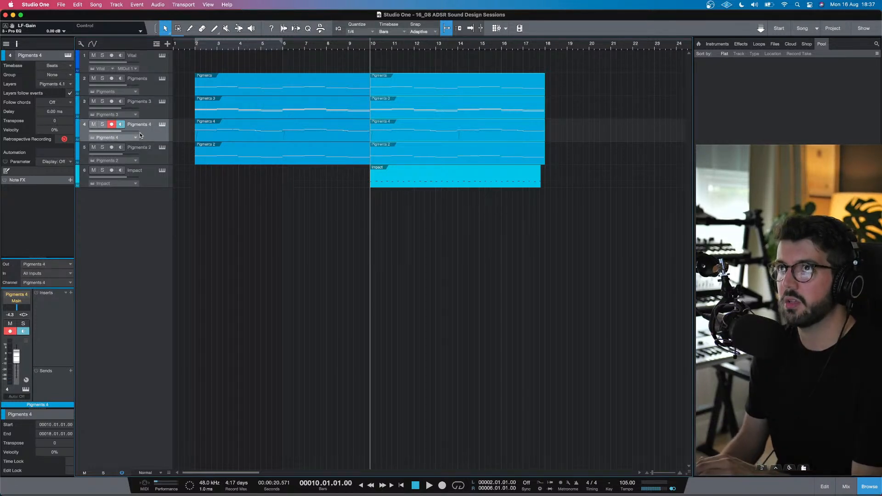
pyautogui.click(103, 124)
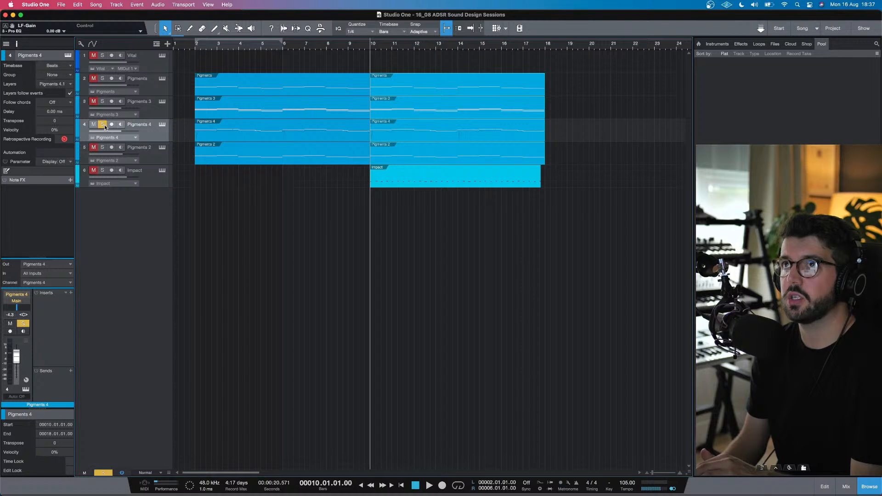
pyautogui.press('space')
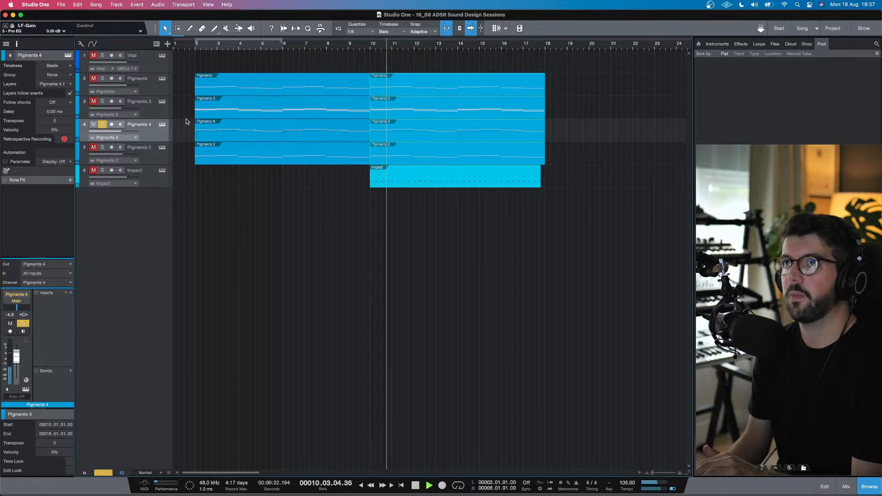
pyautogui.click(103, 125)
pyautogui.click(102, 101)
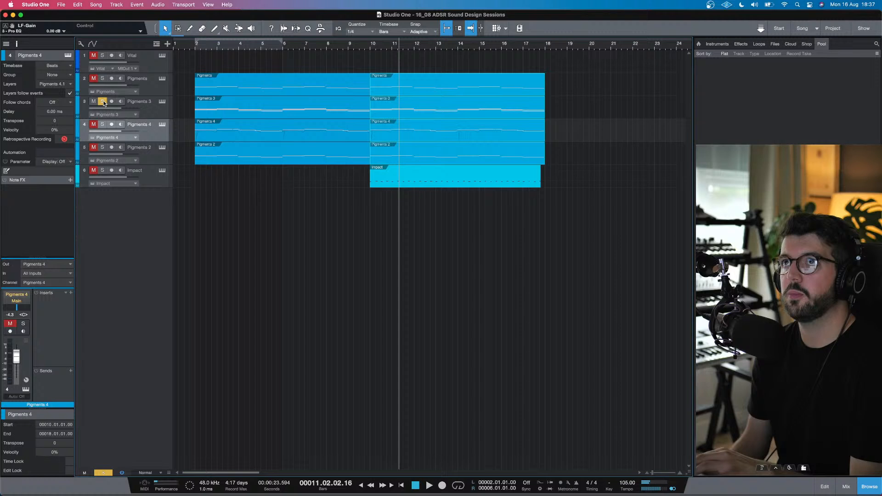
pyautogui.click(150, 99)
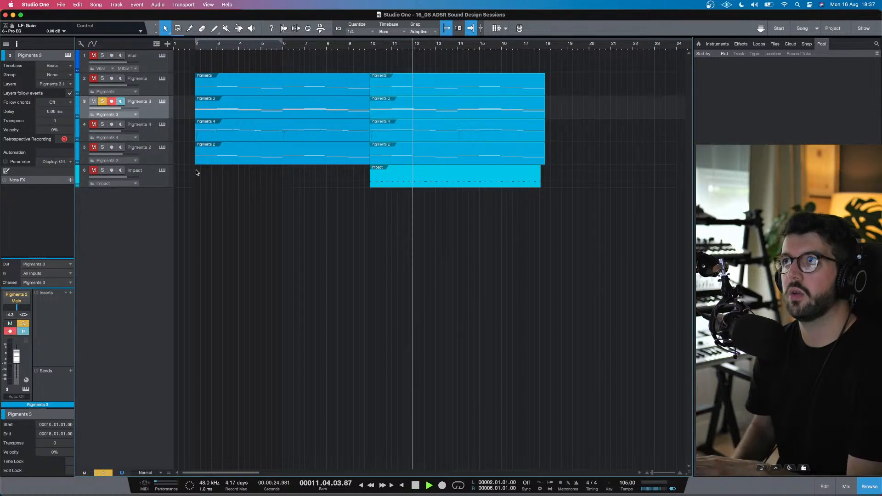
pyautogui.click(71, 293)
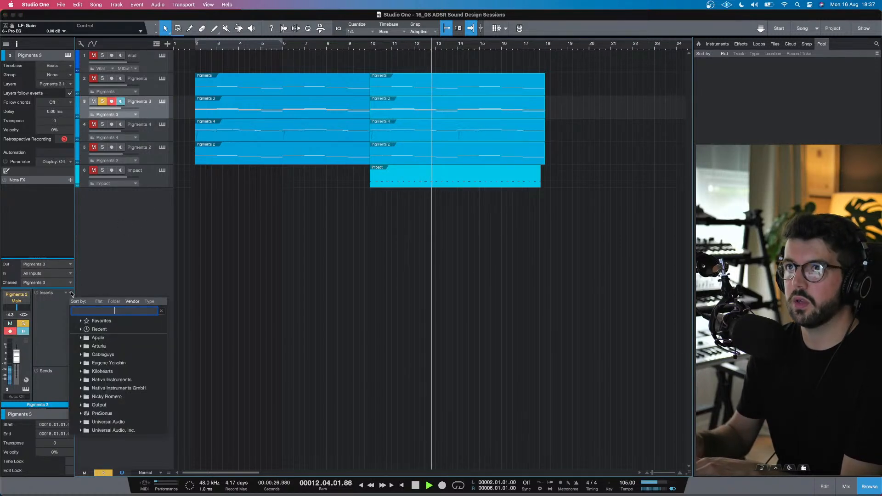
pyautogui.write('gate')
pyautogui.press('Return')
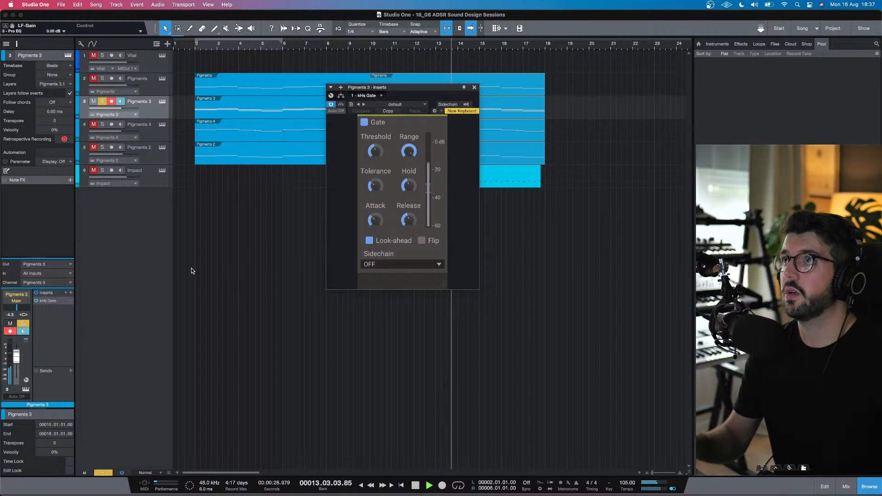
pyautogui.press('super+z')
# Step: Insert the Kickstart plug-in on the Pigments 3 track and close its window
pyautogui.click(71, 293)
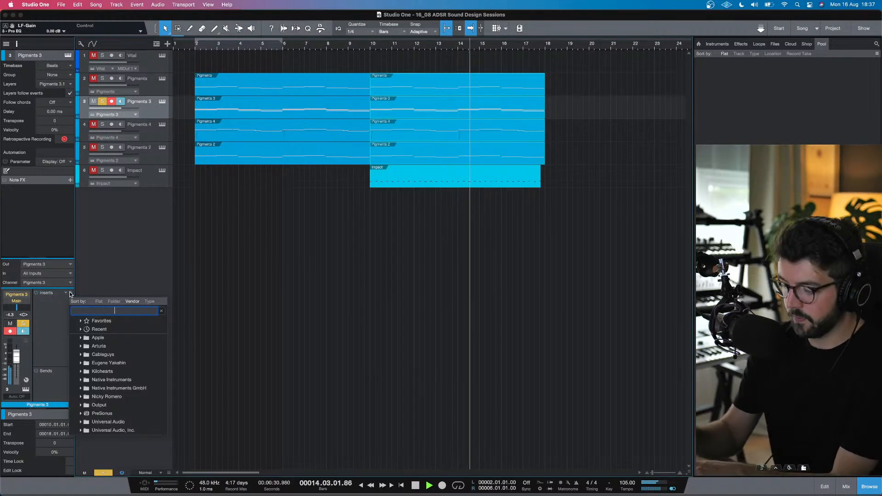
pyautogui.write('kicks')
pyautogui.press('Return')
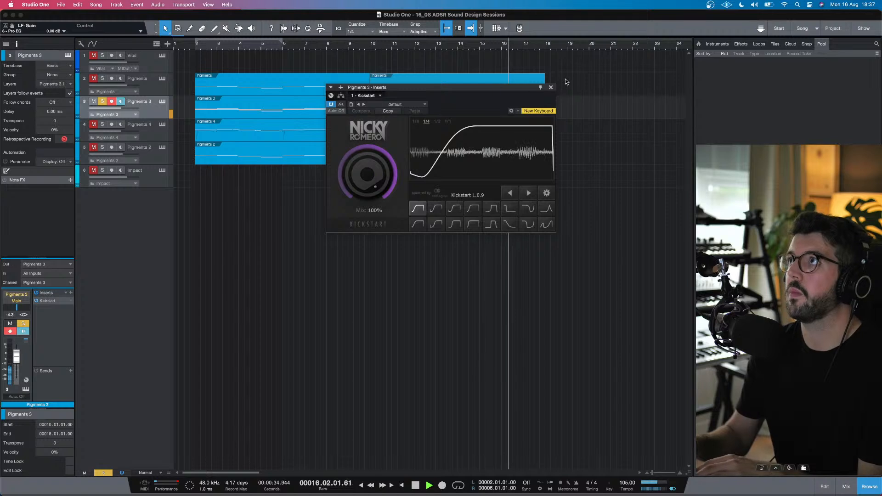
pyautogui.click(551, 87)
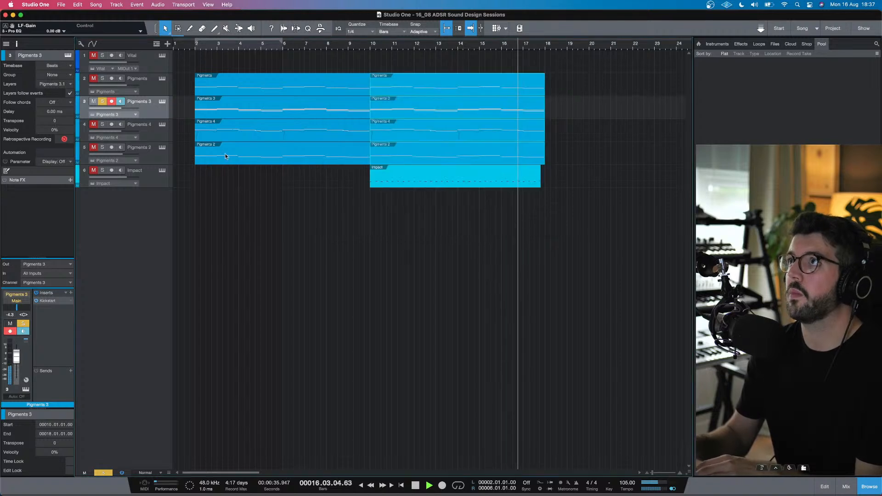
# Step: Solo the first Pigments track alongside Pigments 3, and loop playback from bar 10 to bar 18
pyautogui.click(102, 78)
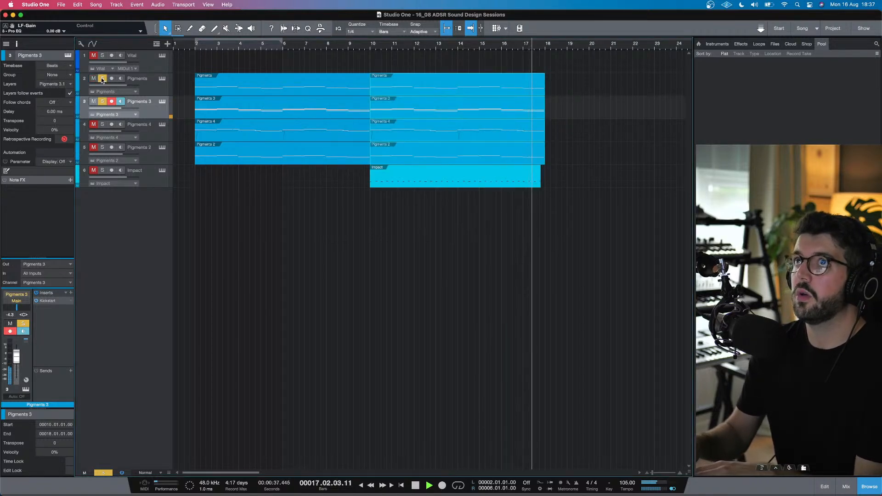
pyautogui.click(367, 46)
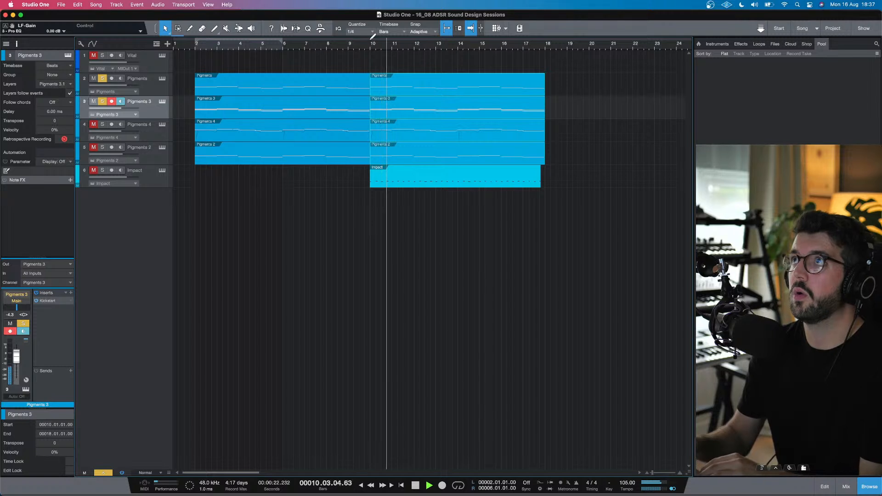
pyautogui.moveTo(371, 39); pyautogui.dragTo(547, 46)
pyautogui.press('/')
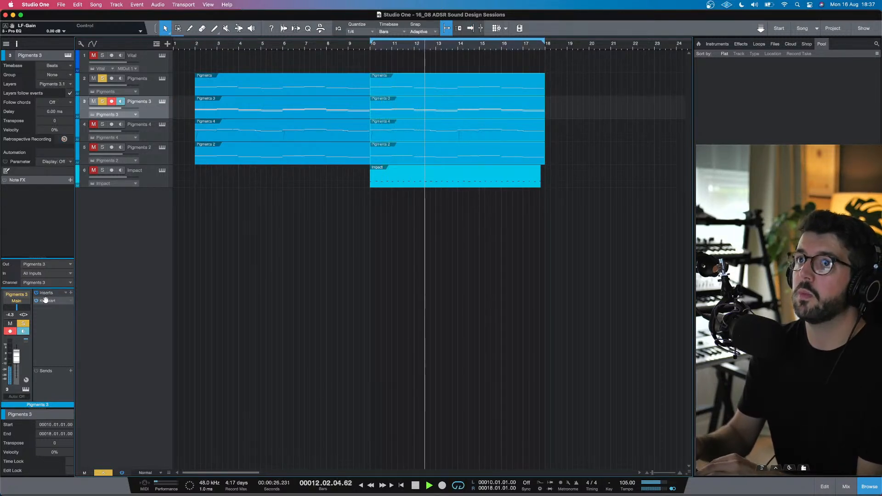
# Step: Copy Kickstart from Pigments 3 to the first Pigments track, set the copy's Mix to 66%, and close its window
pyautogui.moveTo(45, 300); pyautogui.dragTo(162, 80)
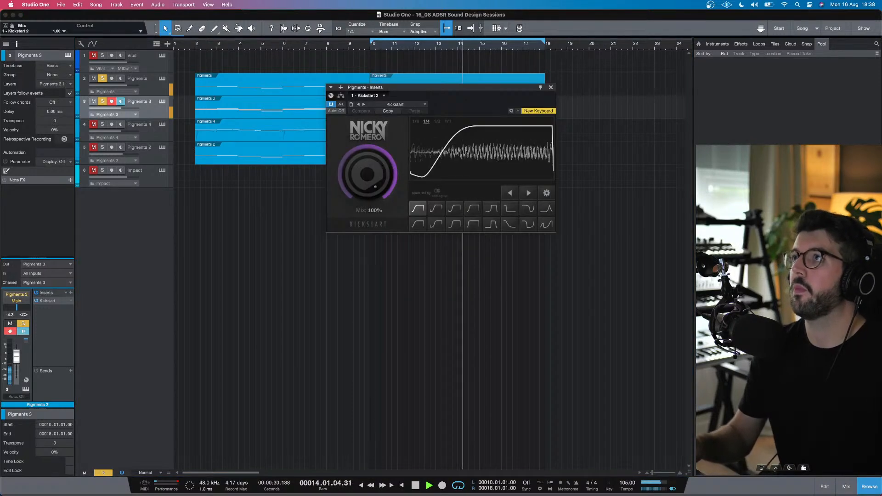
pyautogui.moveTo(368, 175); pyautogui.dragTo(368, 207)
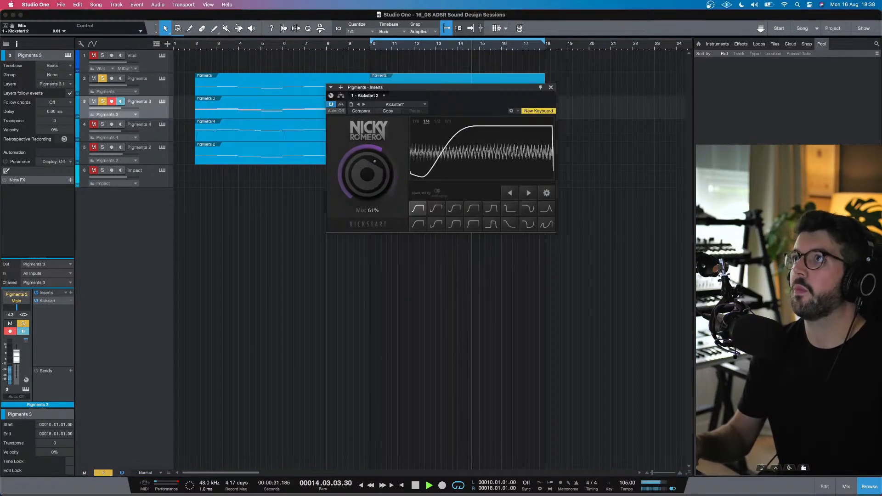
pyautogui.click(550, 87)
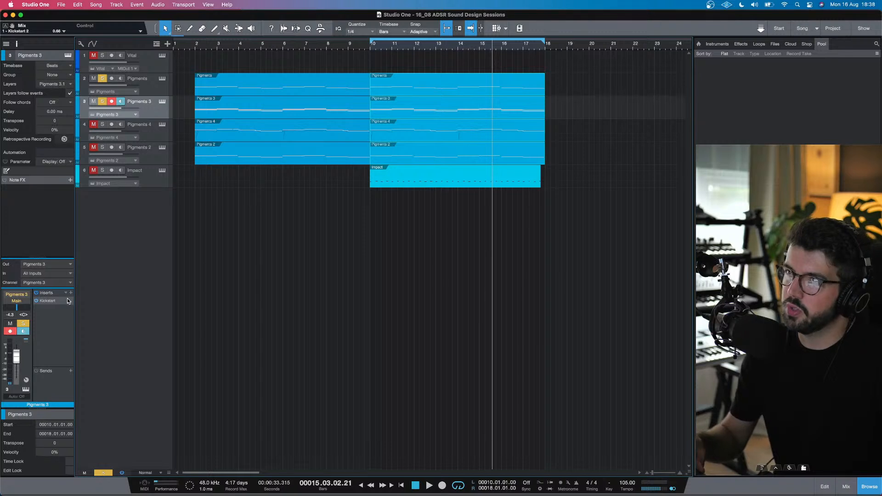
pyautogui.write('cho')
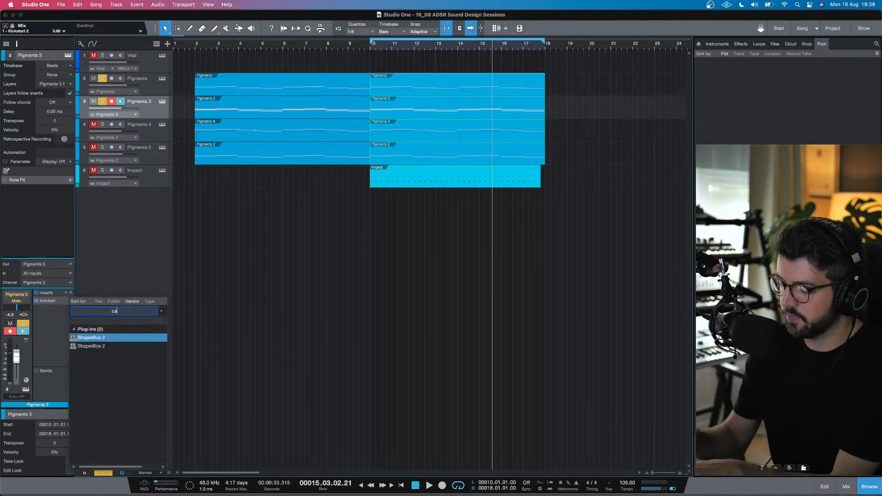
pyautogui.press('BackSpace')
pyautogui.press('BackSpace')
pyautogui.press('BackSpace')
# Step: Solo the Pigments 2 track, start playback and insert the Cableguys ShaperBox 2 plug-in on it
pyautogui.click(164, 162)
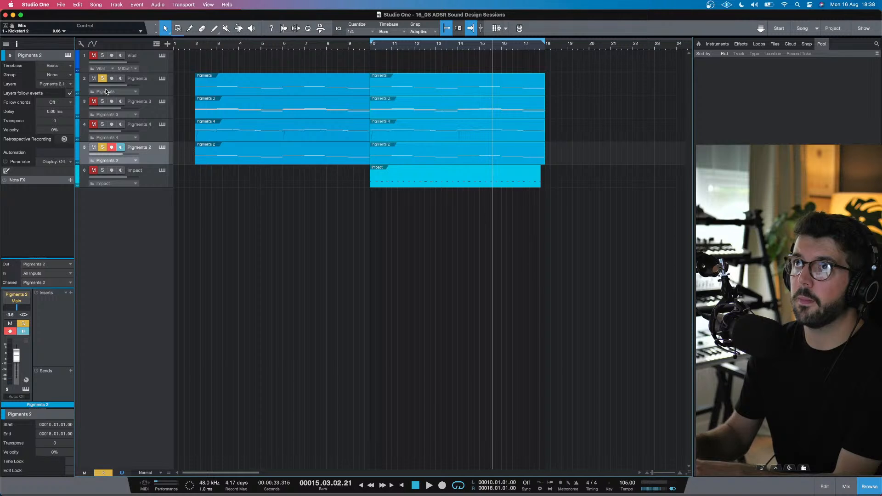
pyautogui.click(71, 294)
pyautogui.write('cBLE')
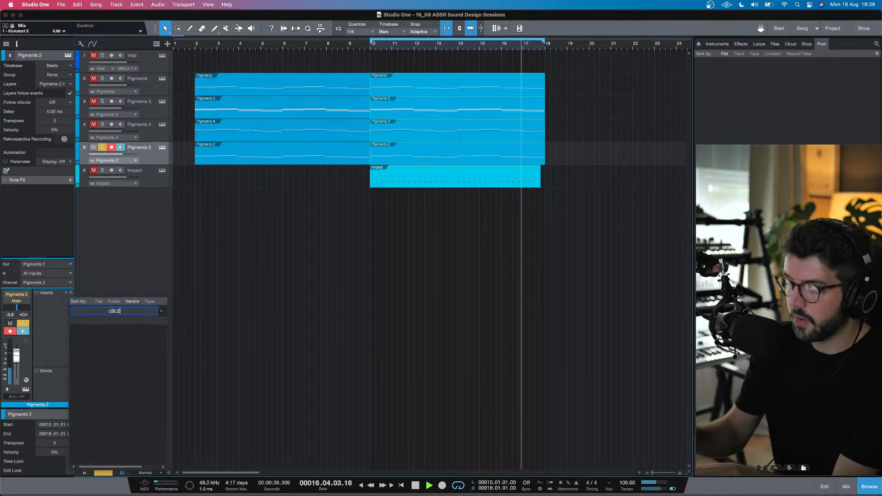
pyautogui.press('BackSpace')
pyautogui.press('BackSpace')
pyautogui.press('BackSpace')
pyautogui.press('BackSpace')
pyautogui.write('cable')
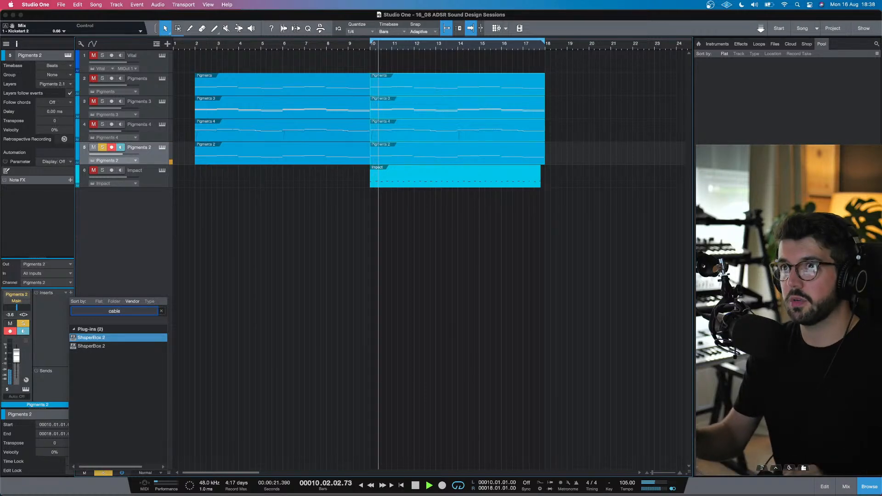
pyautogui.press('Return')
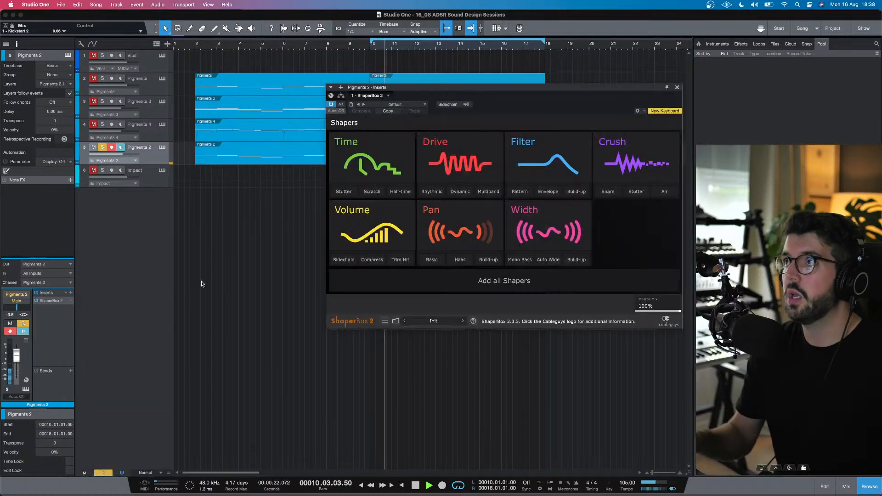
# Step: Set up ShaperBox 2 with only a Volume shaper, removing the Time shaper, and load the Trimming 1 wave
pyautogui.click(345, 190)
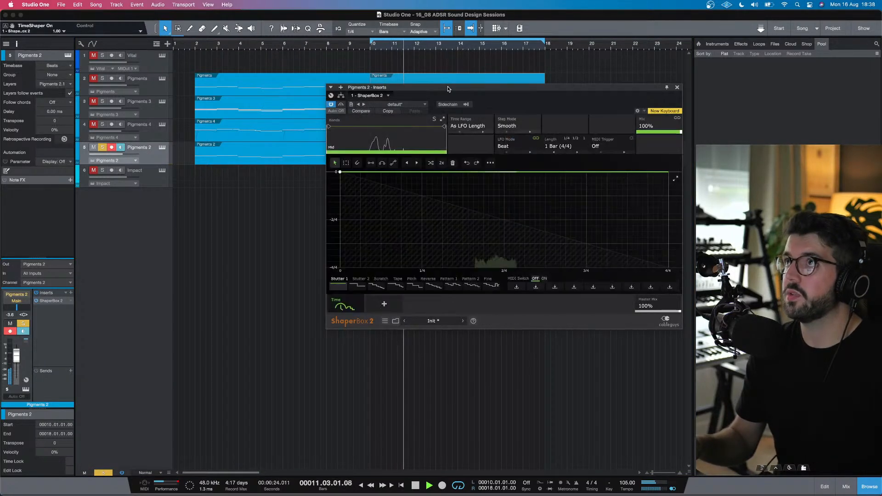
pyautogui.moveTo(408, 98); pyautogui.dragTo(270, 153)
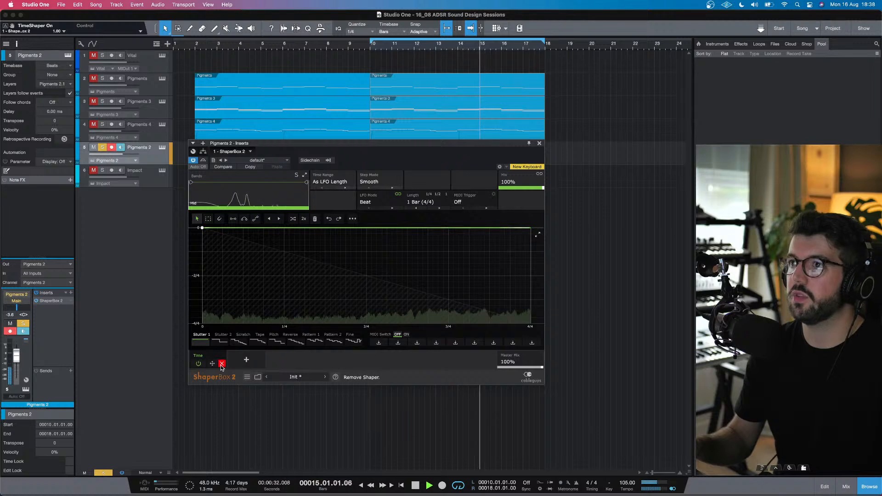
pyautogui.click(246, 360)
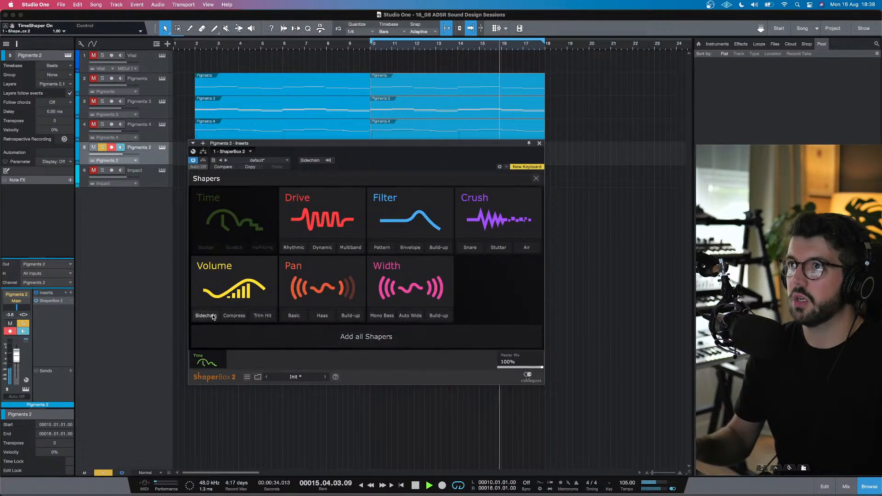
pyautogui.click(247, 279)
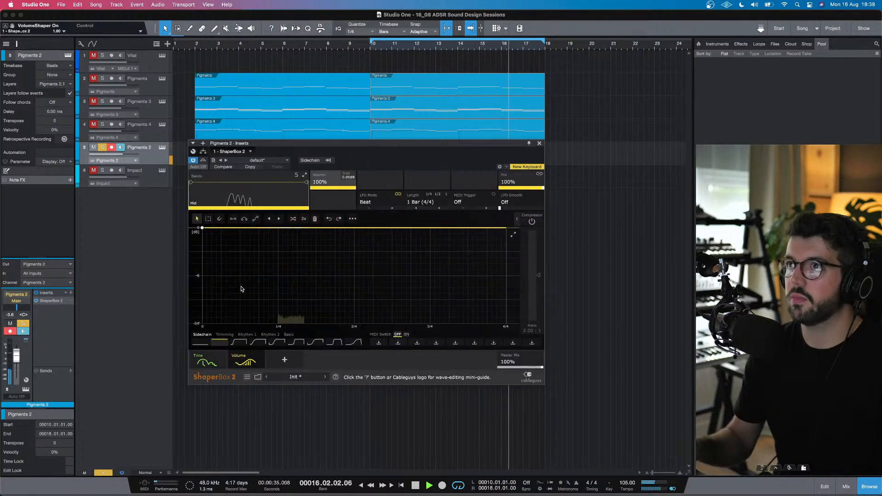
pyautogui.click(231, 336)
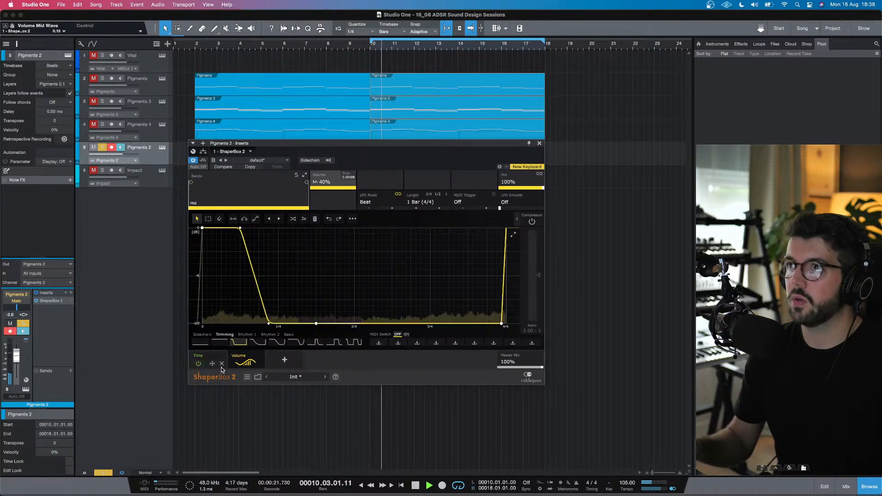
pyautogui.click(265, 343)
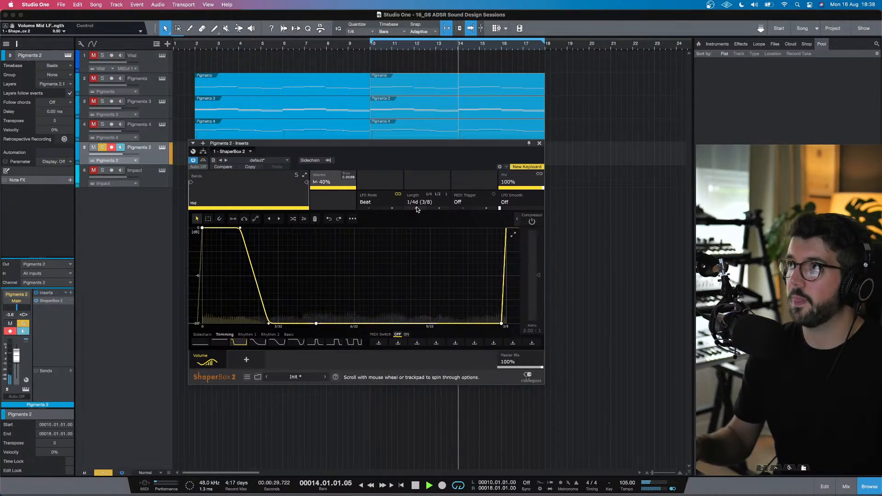
# Step: Try shorter LFO lengths and other Trimming waves on the Volume shaper, settling on the Trimming 3 wave with a 1/4 length
pyautogui.scroll(-2, 418, 210)
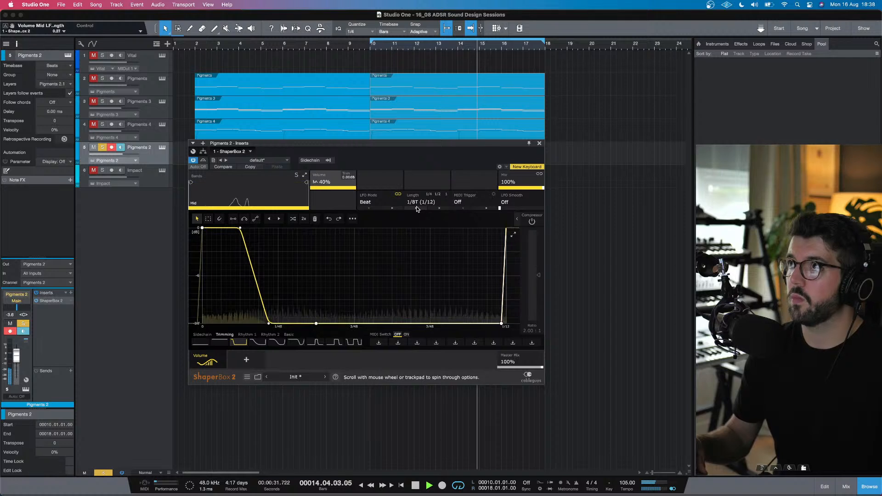
pyautogui.scroll(-1, 420, 209)
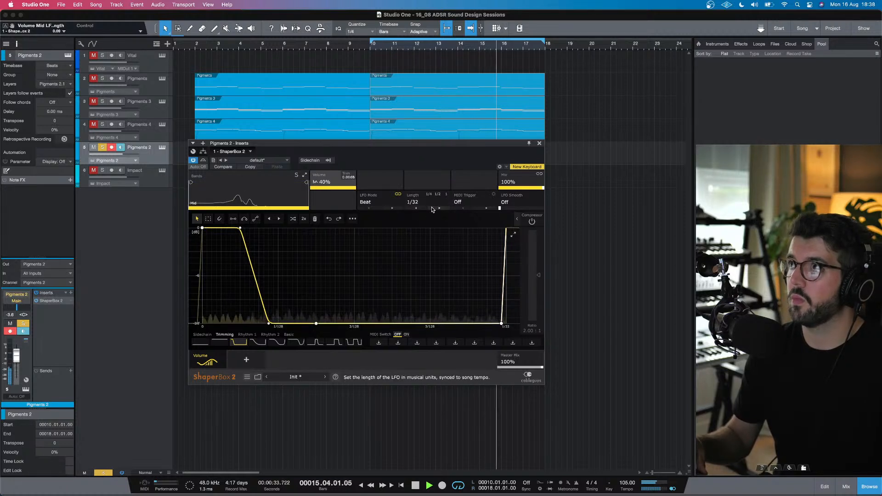
pyautogui.click(258, 343)
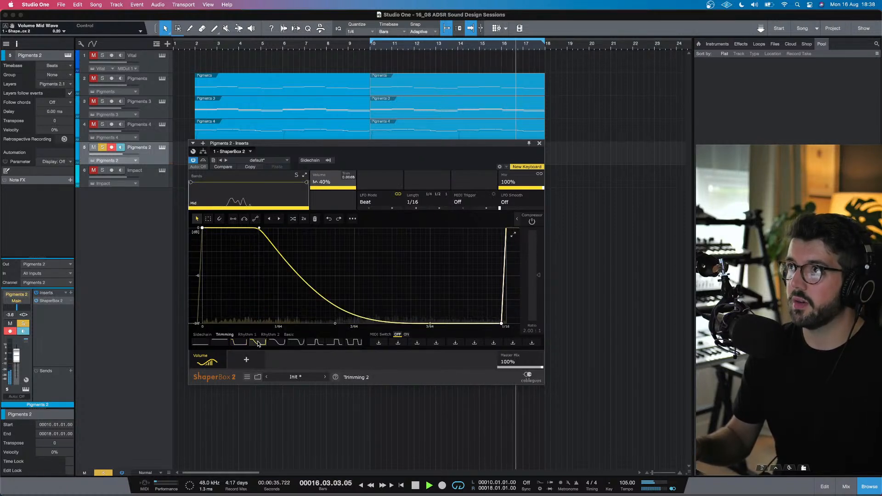
pyautogui.click(277, 342)
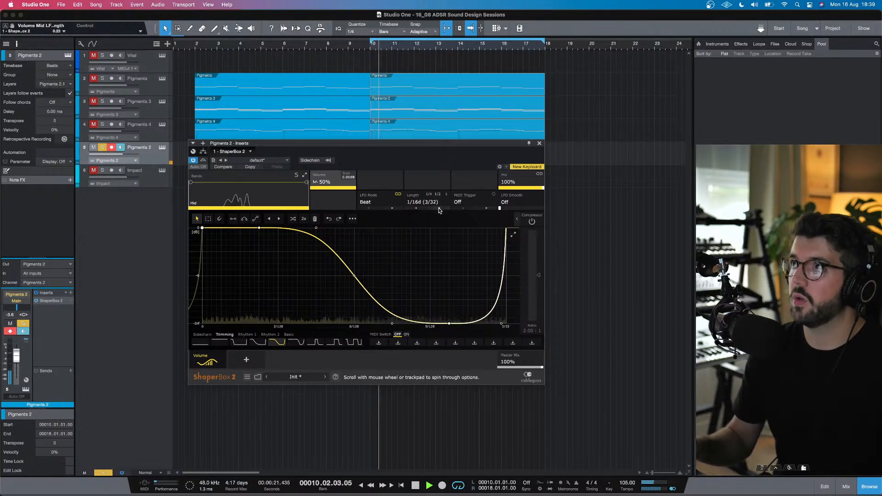
pyautogui.scroll(1, 439, 211)
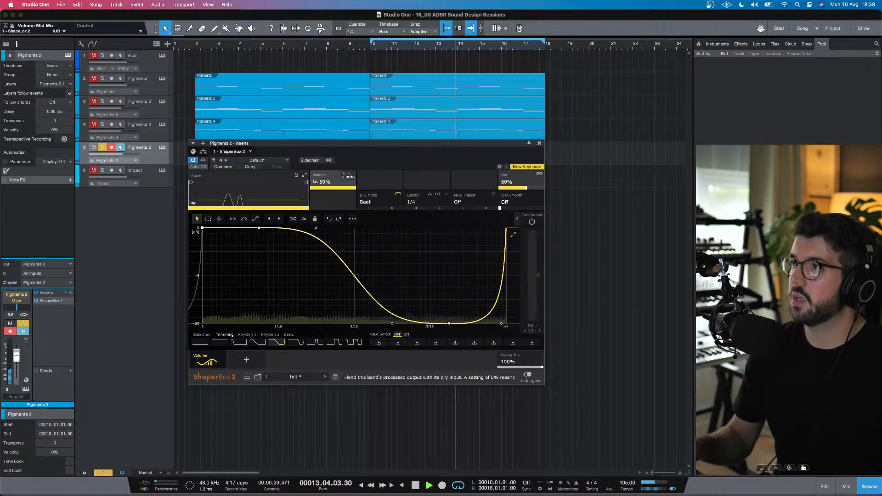
# Step: Set the Volume shaper's Mix to 62% and enable its compressor with a ratio of 3.51:1
pyautogui.moveTo(521, 183); pyautogui.dragTo(522, 181)
pyautogui.click(531, 221)
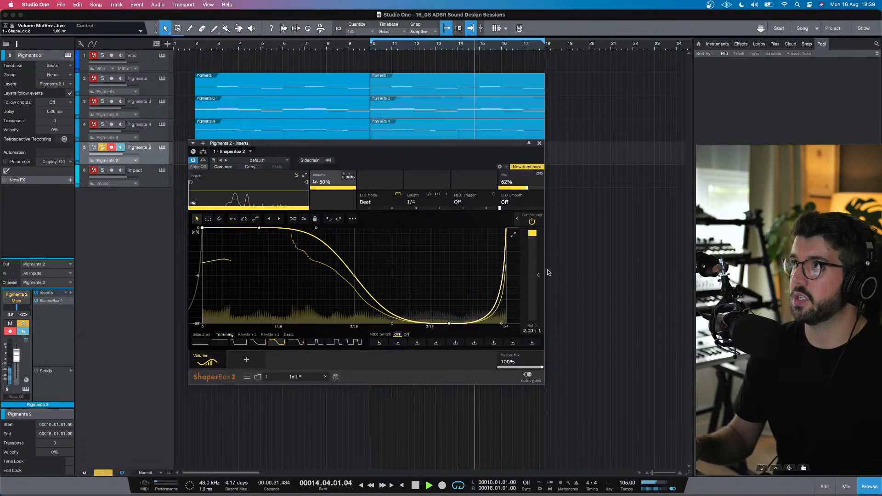
pyautogui.moveTo(538, 275); pyautogui.dragTo(539, 298)
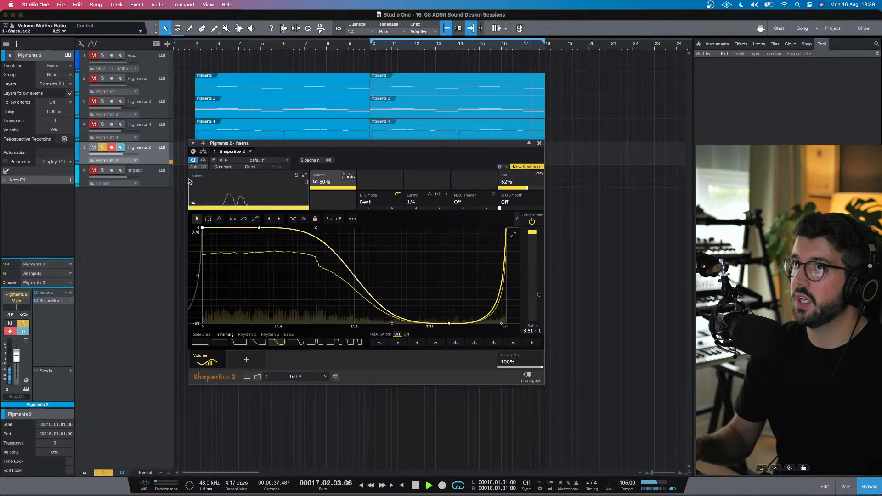
# Step: Split off a low band in the Volume shaper, set the Mid band's Mix to 78%, and close the ShaperBox window
pyautogui.moveTo(191, 183); pyautogui.dragTo(277, 182)
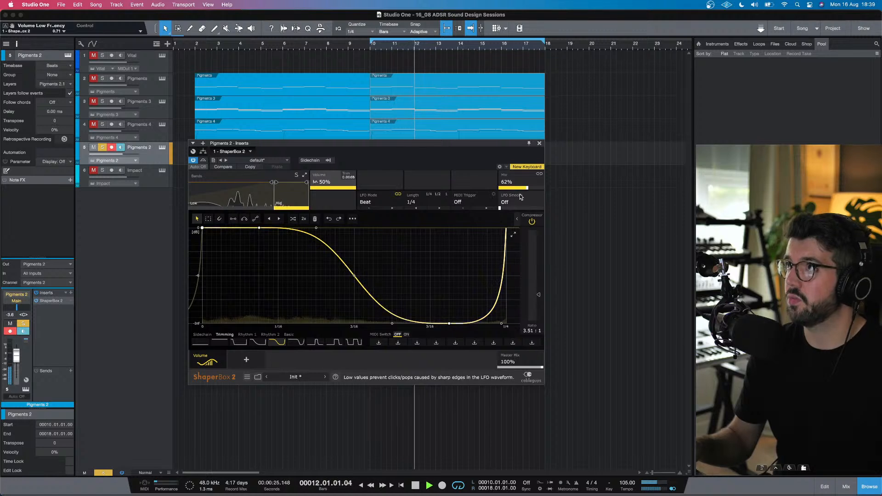
pyautogui.moveTo(527, 187); pyautogui.dragTo(534, 188)
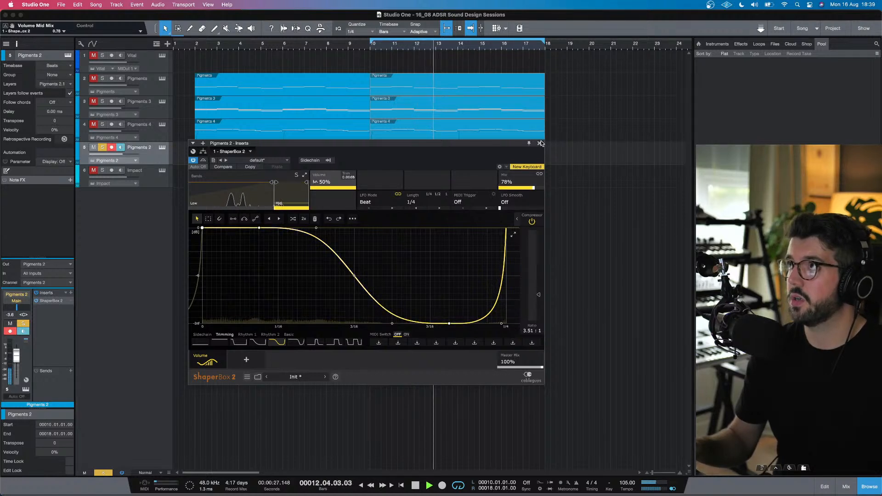
pyautogui.click(539, 143)
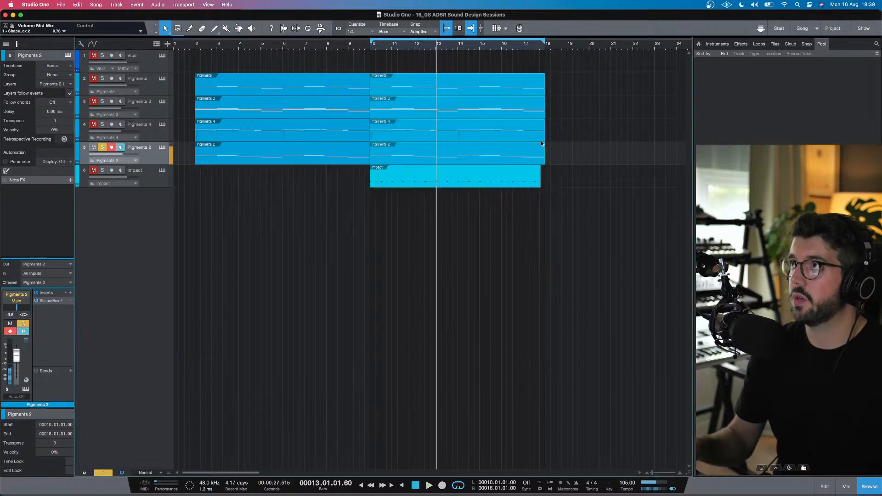
# Step: Play all tracks unsoloed from bar 2 and rebalance the volumes of the Pigments 4 and Pigments 2 tracks
pyautogui.click(153, 123)
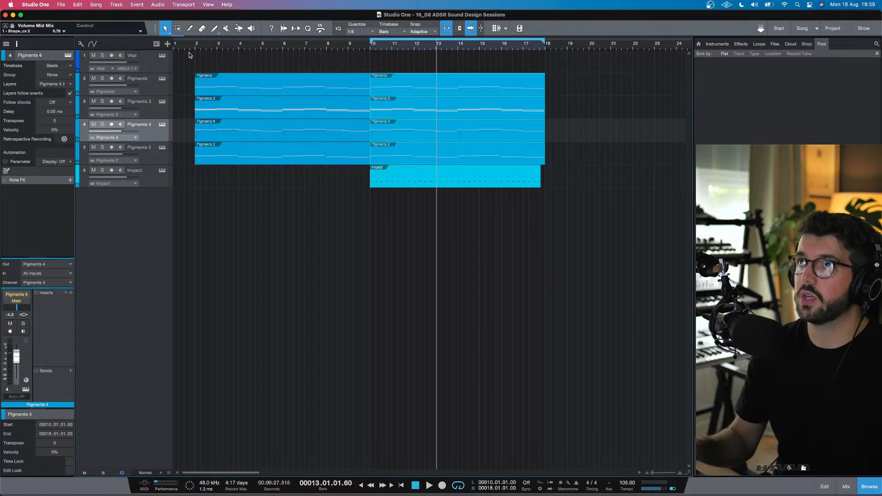
pyautogui.press('space')
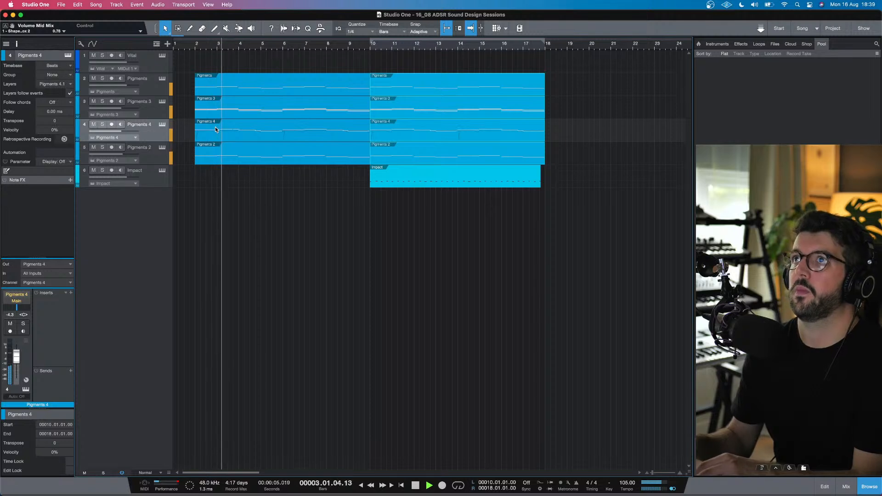
pyautogui.moveTo(129, 129); pyautogui.dragTo(130, 155)
pyautogui.press('space')
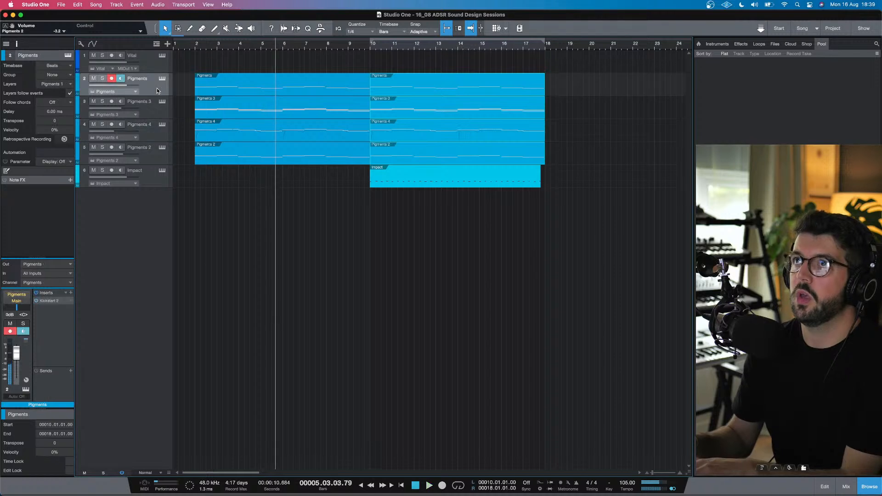
# Step: Insert the Faturator plug-in on the first Pigments track
pyautogui.click(156, 87)
pyautogui.click(71, 293)
pyautogui.write('fatu')
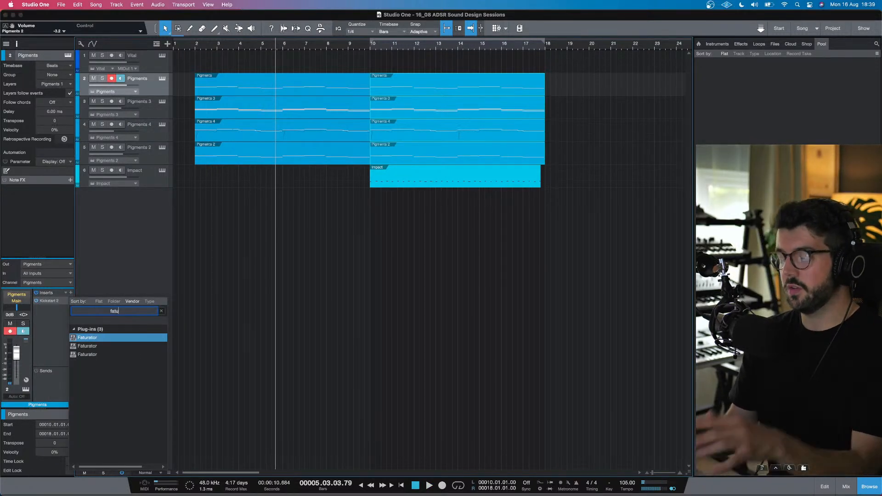
pyautogui.press('Return')
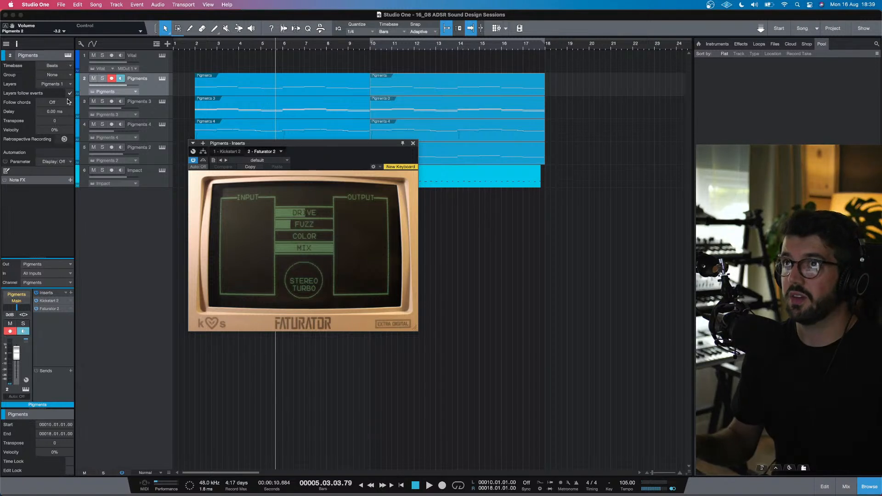
# Step: Solo the first Pigments track, set Faturator's Mix to 27%, raise Stereo Turbo slightly, and close its window
pyautogui.click(102, 79)
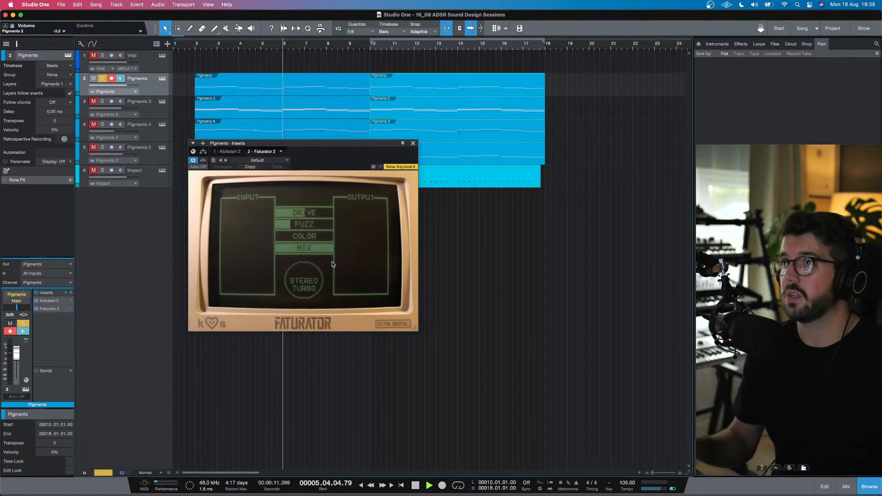
pyautogui.moveTo(327, 248); pyautogui.dragTo(301, 248)
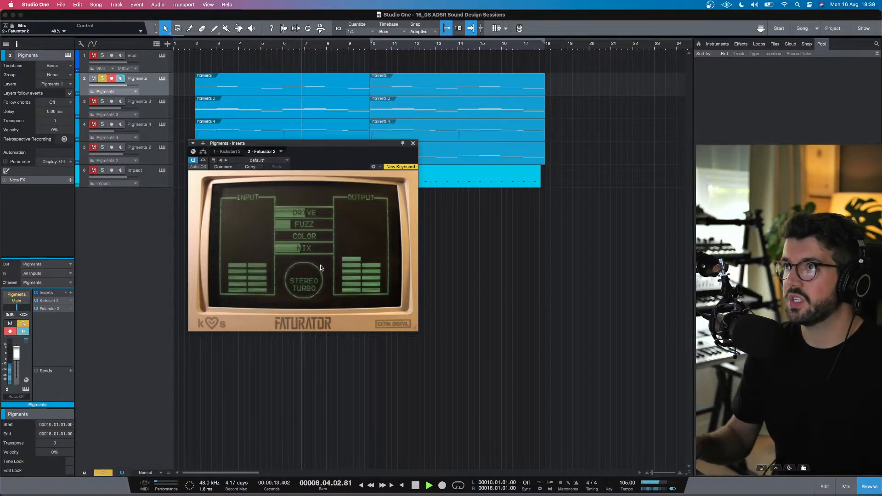
pyautogui.moveTo(310, 285); pyautogui.dragTo(291, 248)
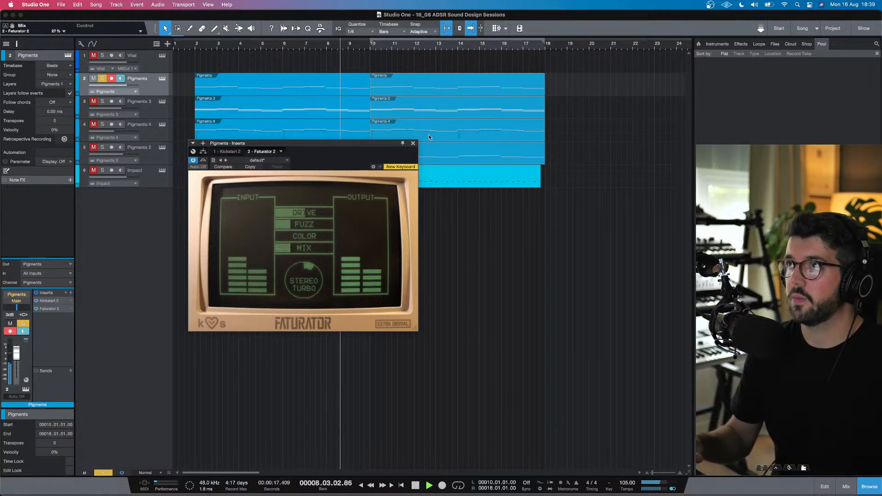
pyautogui.click(413, 142)
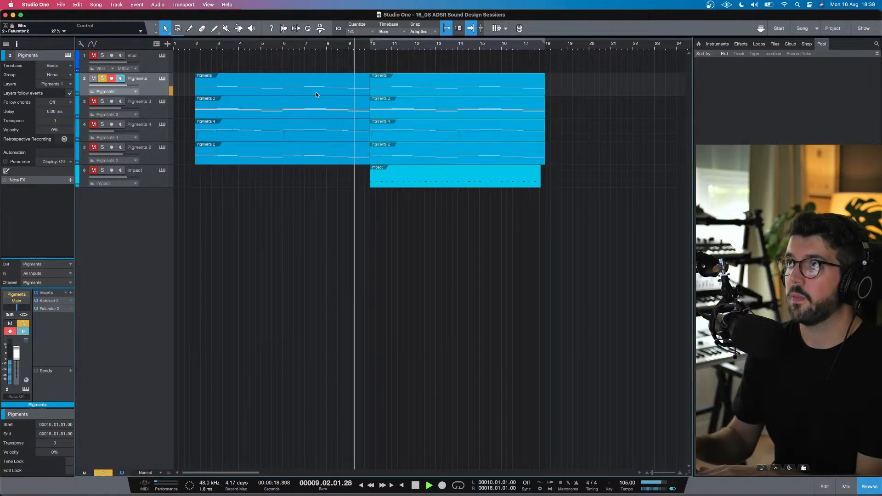
# Step: During unsoloed playback from bar 2, move Faturator ahead of Kickstart on the first Pigments track and set its volume to -1.8 dB
pyautogui.press('space')
pyautogui.click(196, 46)
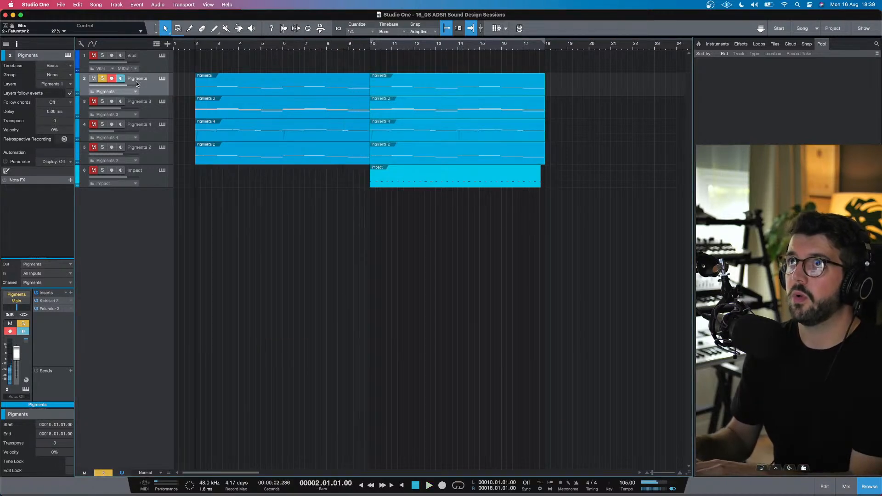
pyautogui.click(112, 78)
pyautogui.press('space')
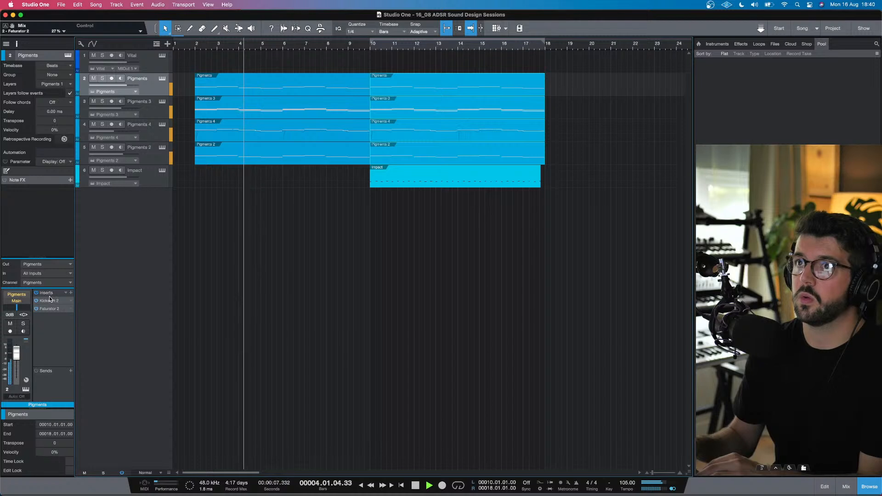
pyautogui.moveTo(52, 303); pyautogui.dragTo(52, 302)
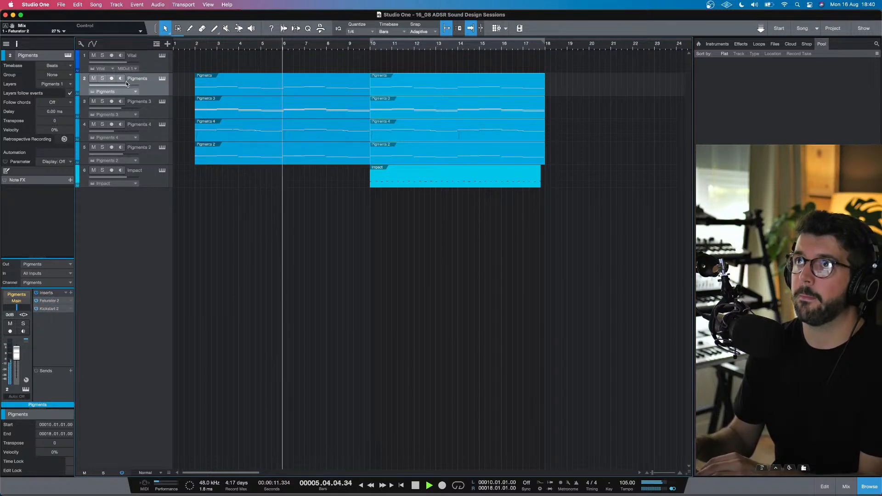
pyautogui.moveTo(133, 85); pyautogui.dragTo(130, 86)
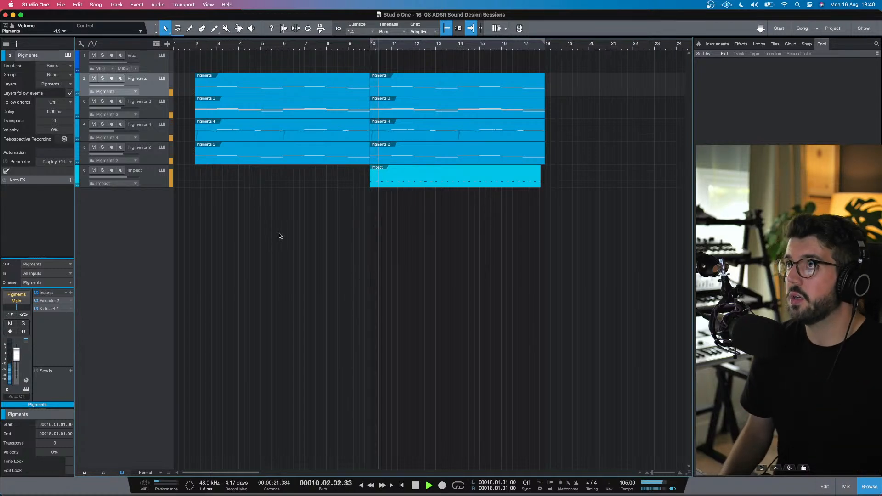
# Step: In the Impact part, duplicate all Kick Low notes one beat later so a kick falls on every beat
pyautogui.doubleClick(403, 168)
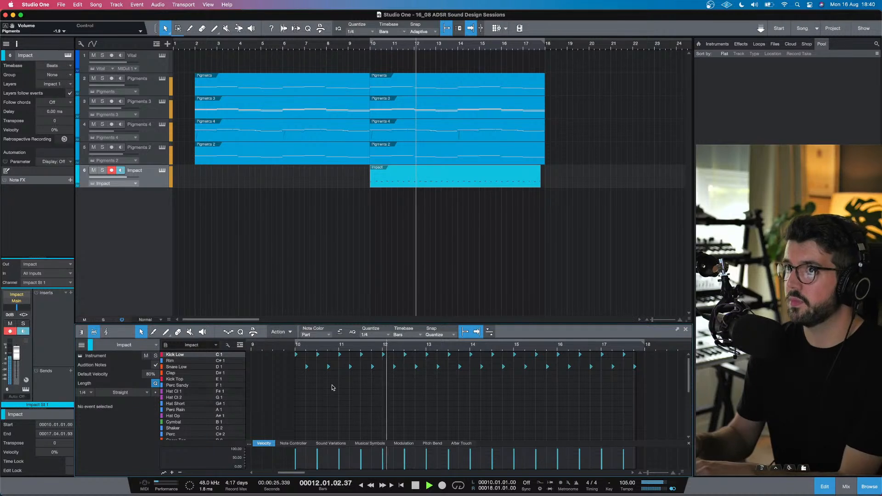
pyautogui.moveTo(284, 353); pyautogui.dragTo(639, 358)
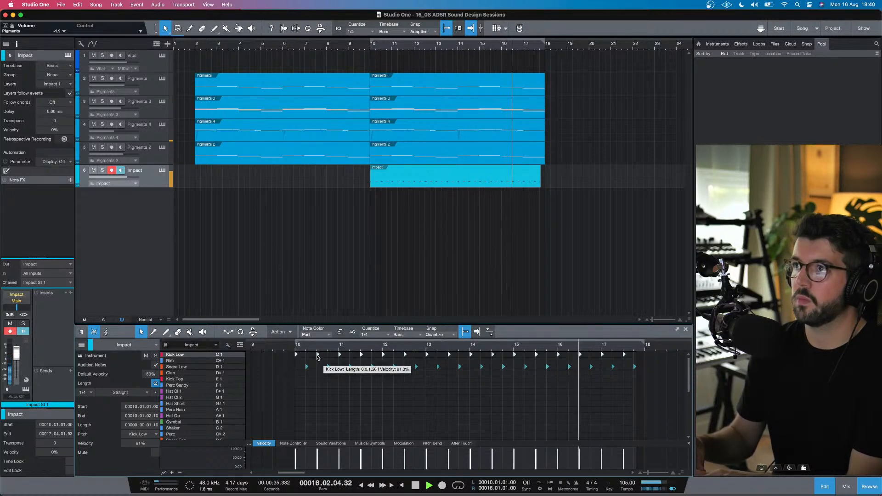
pyautogui.moveTo(317, 356); pyautogui.dragTo(327, 356)
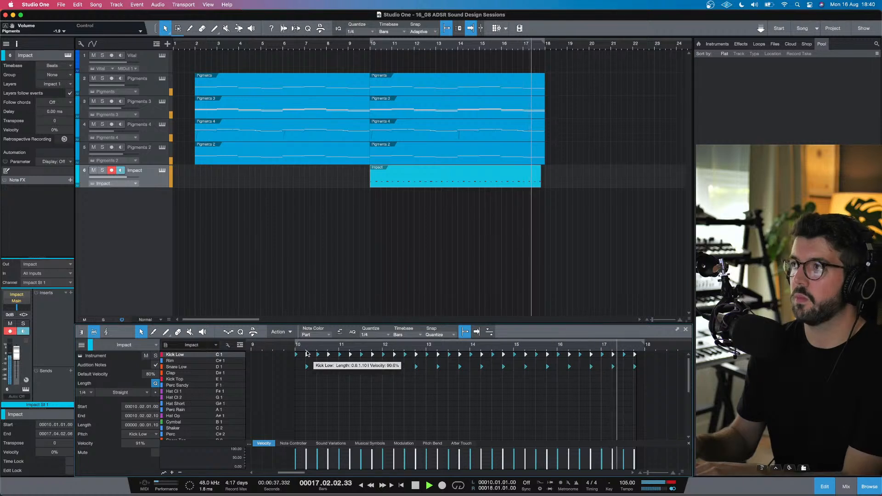
pyautogui.press('space')
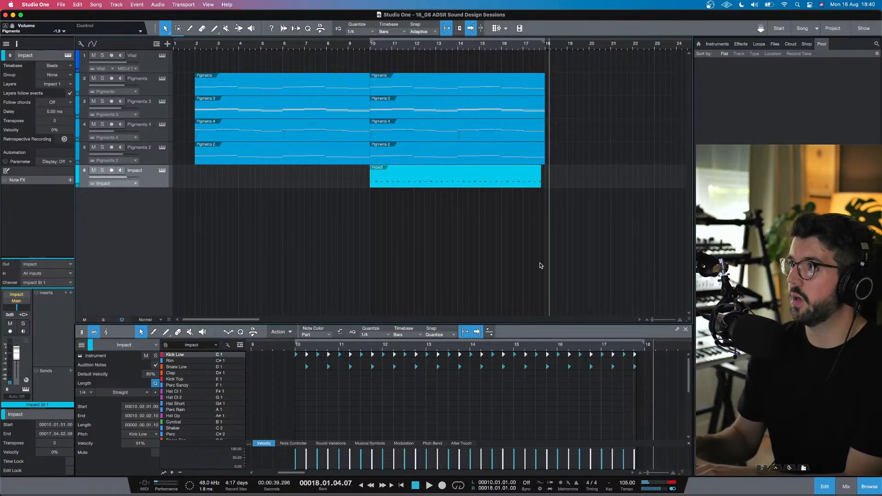
pyautogui.click(823, 487)
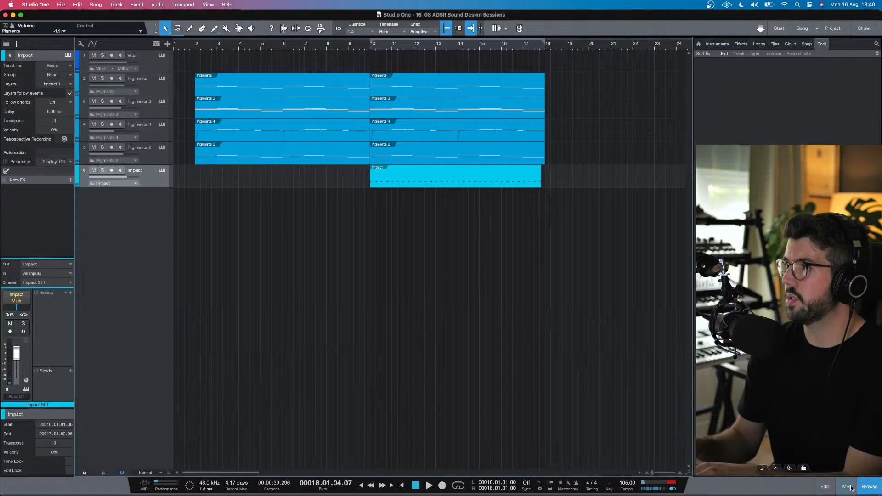
# Step: During playback from bar 10, lower Impact St 1 to about -6 dB and Impact St 2 to -2.9 dB in the mixer
pyautogui.click(846, 487)
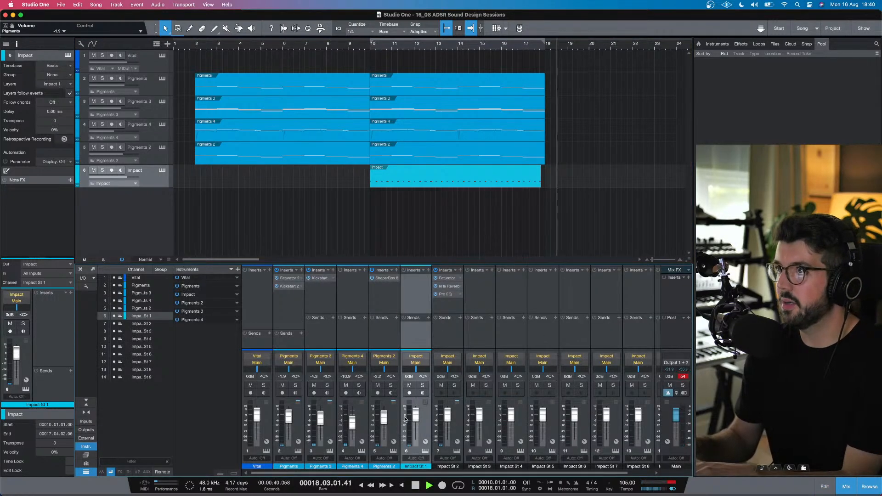
pyautogui.click(370, 50)
pyautogui.press('space')
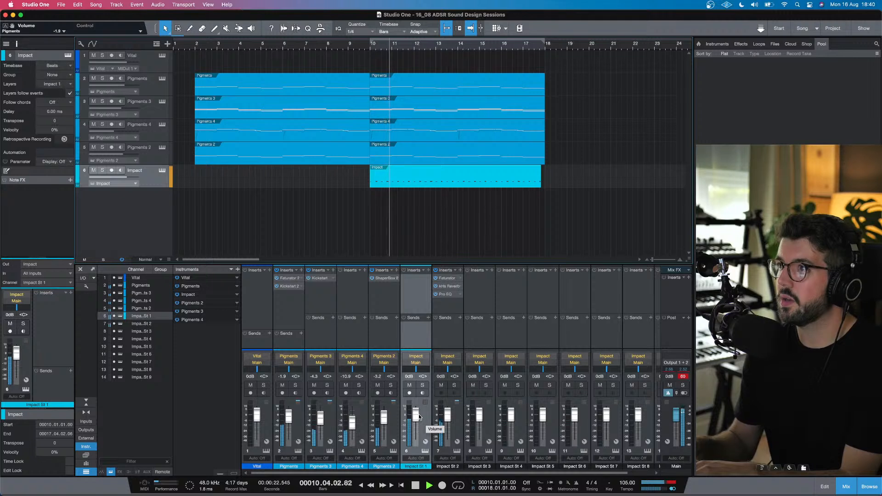
pyautogui.moveTo(419, 417); pyautogui.dragTo(418, 423)
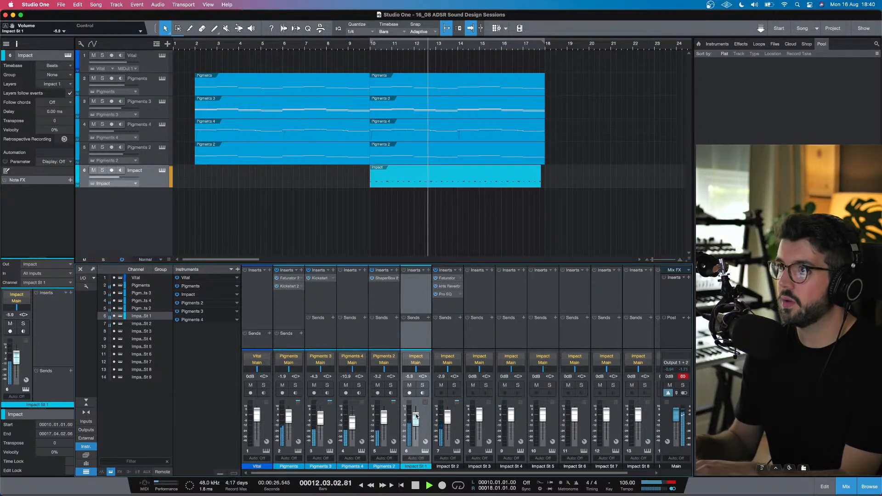
# Step: Insert the Faturator plug-in on the Impact St 1 channel
pyautogui.click(429, 270)
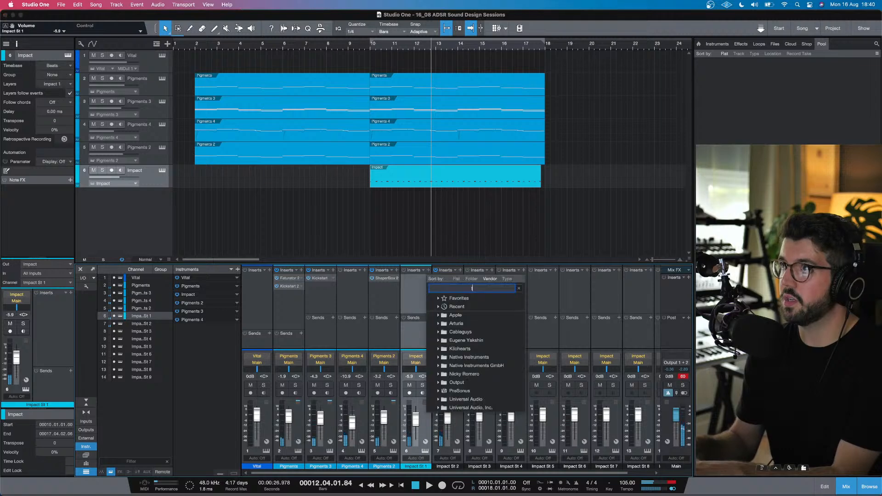
pyautogui.write('fatu')
pyautogui.press('Return')
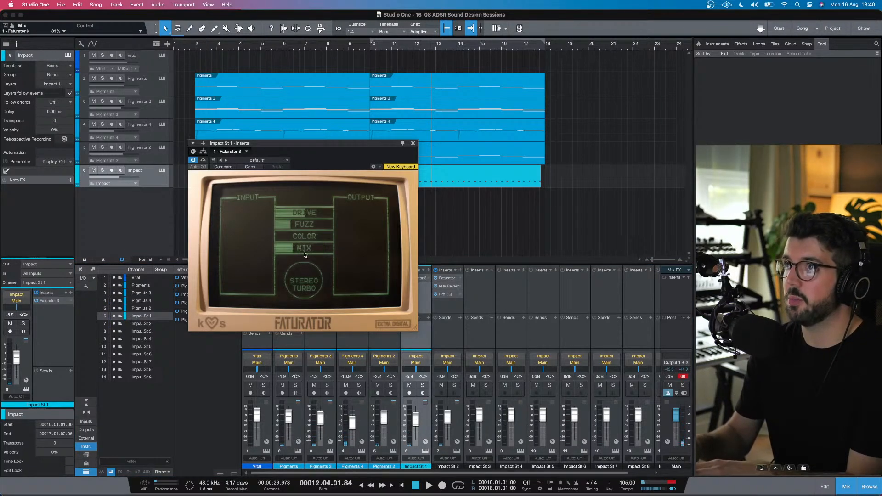
# Step: During playback, raise Faturator's Mix, set its Drive to 66%, and bring the Impact St 1 volume to -4.8 dB
pyautogui.press('space')
pyautogui.moveTo(307, 252); pyautogui.dragTo(314, 252)
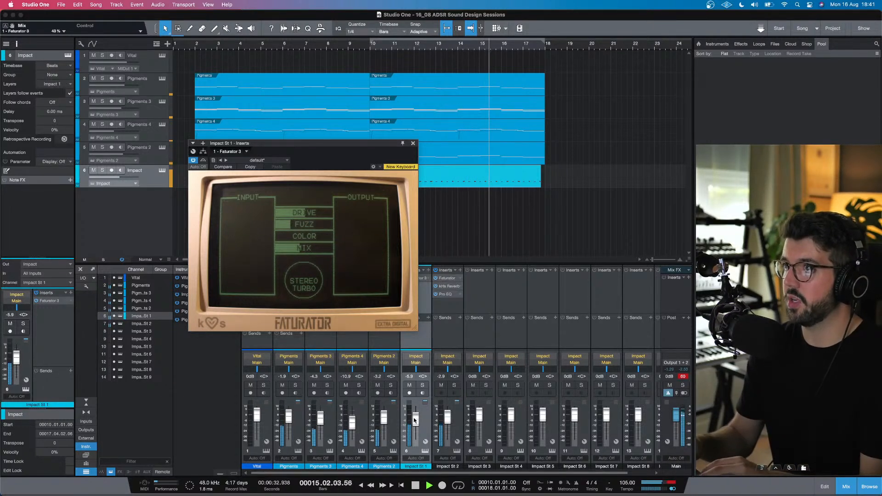
pyautogui.moveTo(413, 421); pyautogui.dragTo(414, 418)
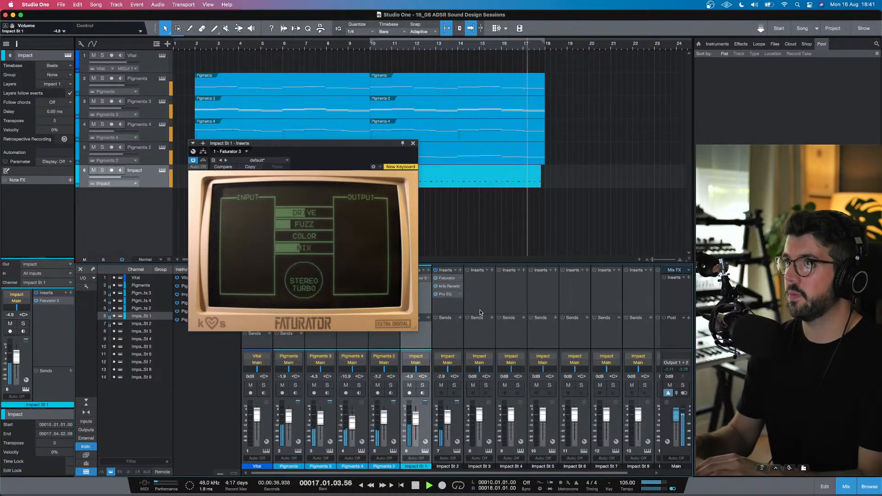
pyautogui.moveTo(319, 215); pyautogui.dragTo(330, 215)
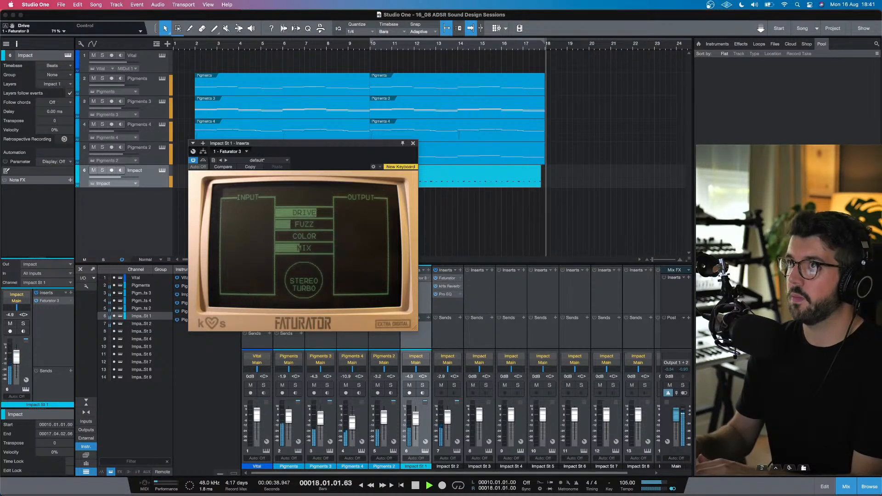
pyautogui.click(414, 144)
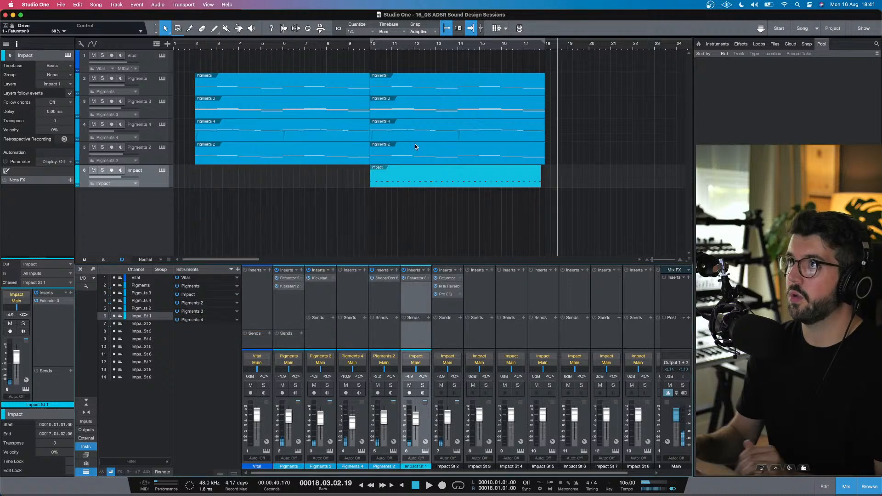
pyautogui.click(852, 488)
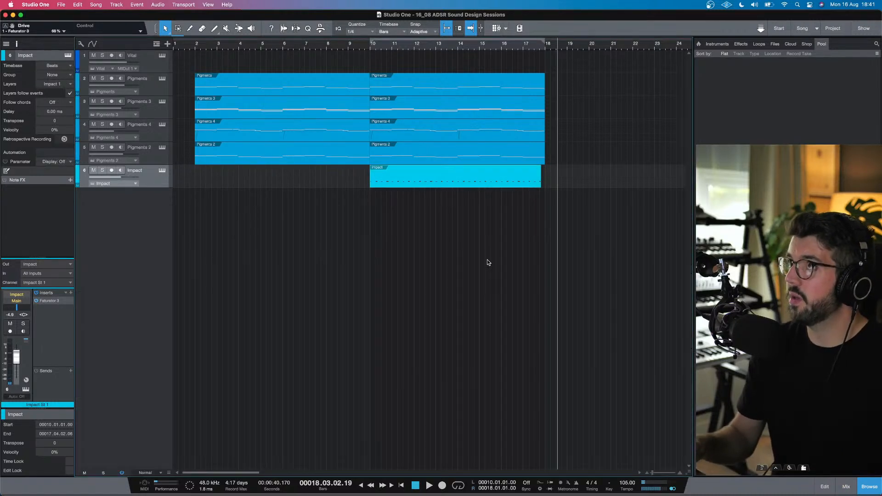
# Step: Place the playhead at bar 2 and inspect the first Pigments track's synth settings
pyautogui.click(194, 47)
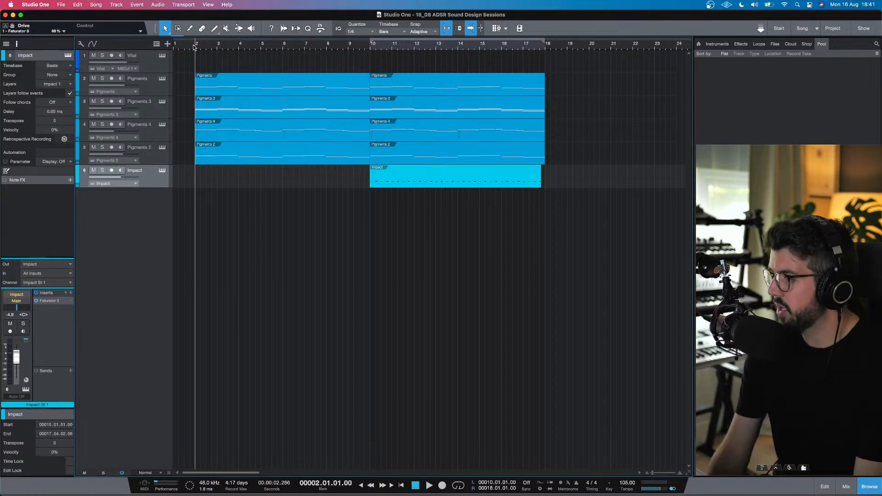
pyautogui.click(155, 89)
pyautogui.click(164, 79)
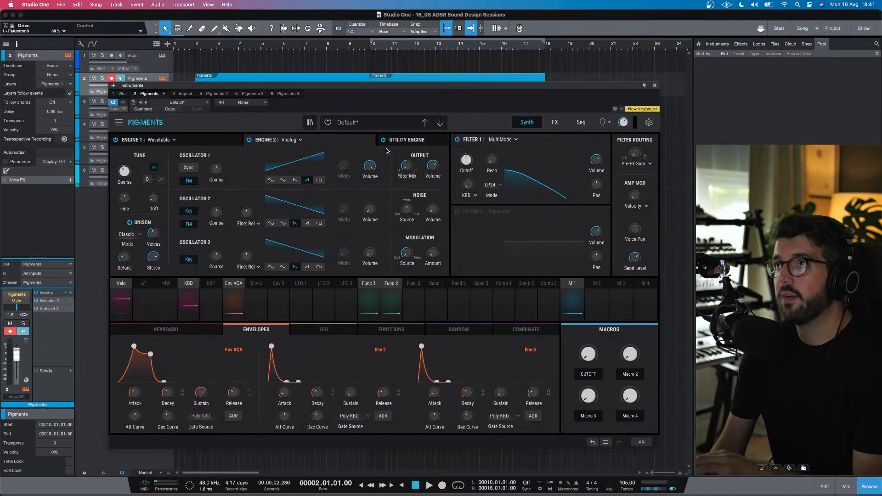
pyautogui.click(655, 85)
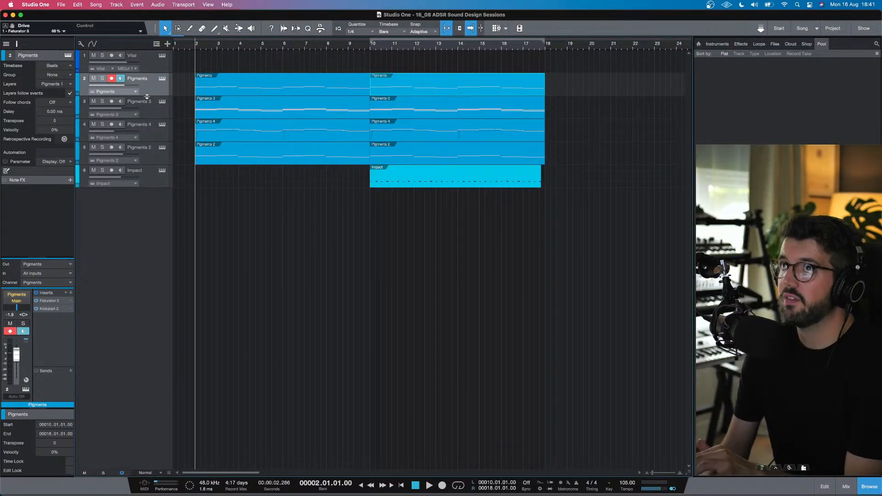
# Step: Raise the Cutoff macro in the Pigments 3 instrument to 0.272 and add Macro 1 automation to its track
pyautogui.click(150, 111)
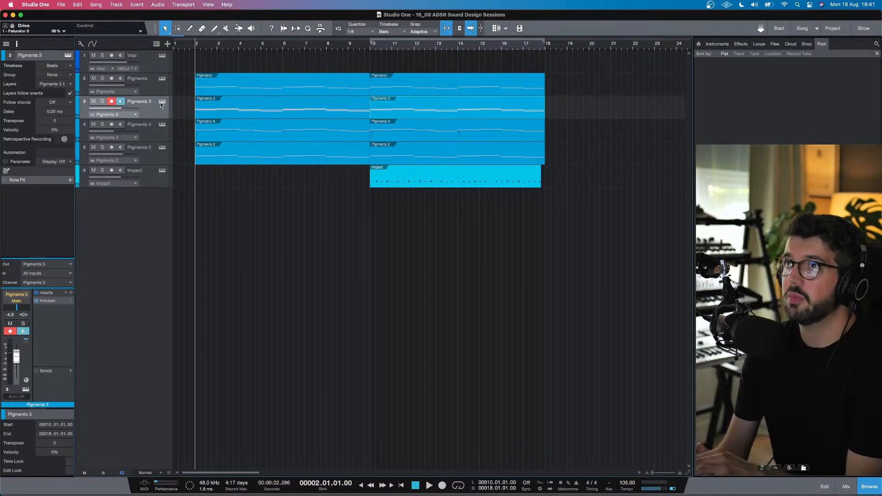
pyautogui.click(162, 102)
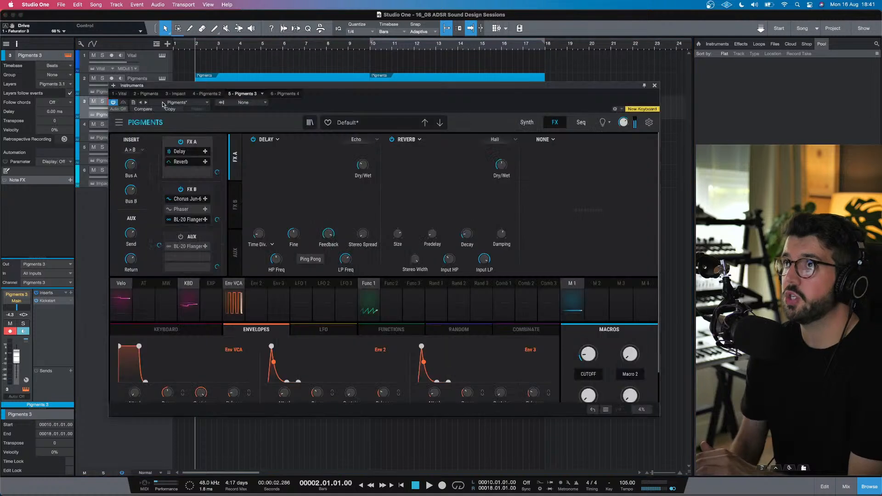
pyautogui.moveTo(592, 361)
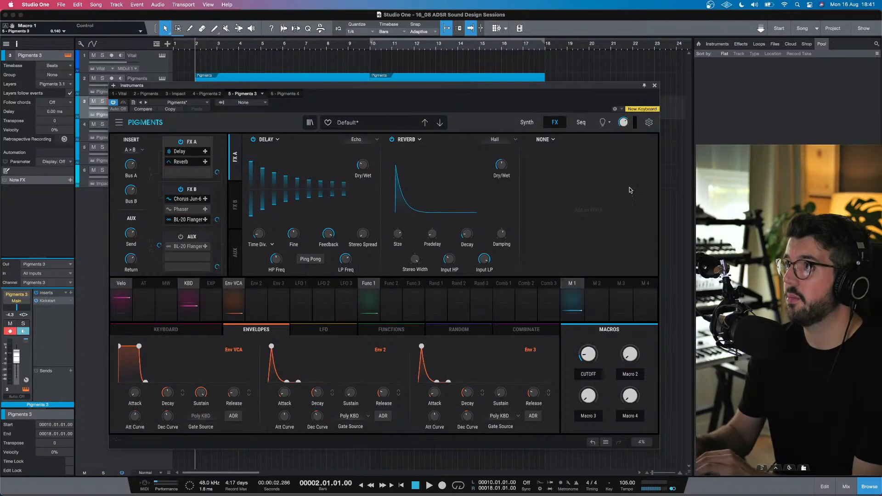
pyautogui.click(615, 111)
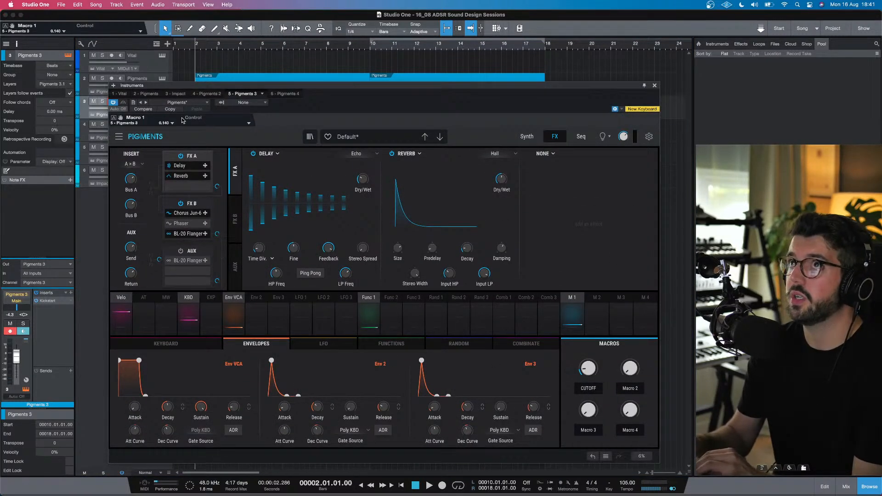
pyautogui.moveTo(596, 373)
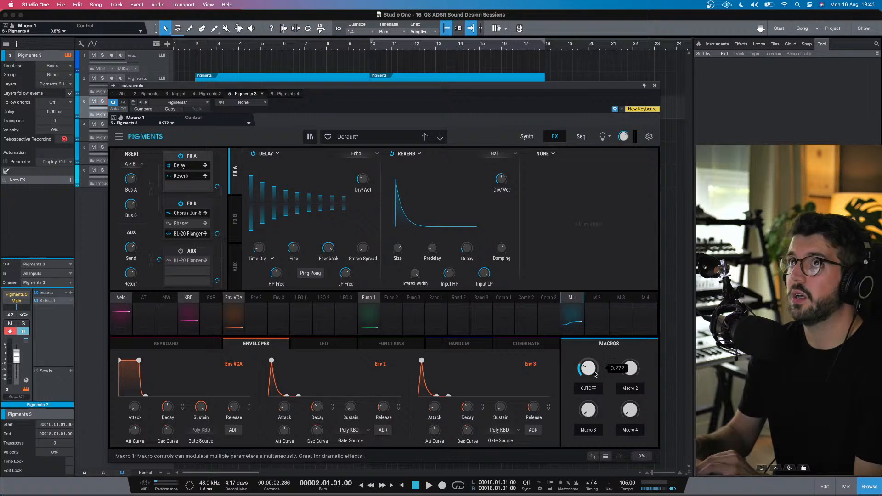
pyautogui.click(113, 118)
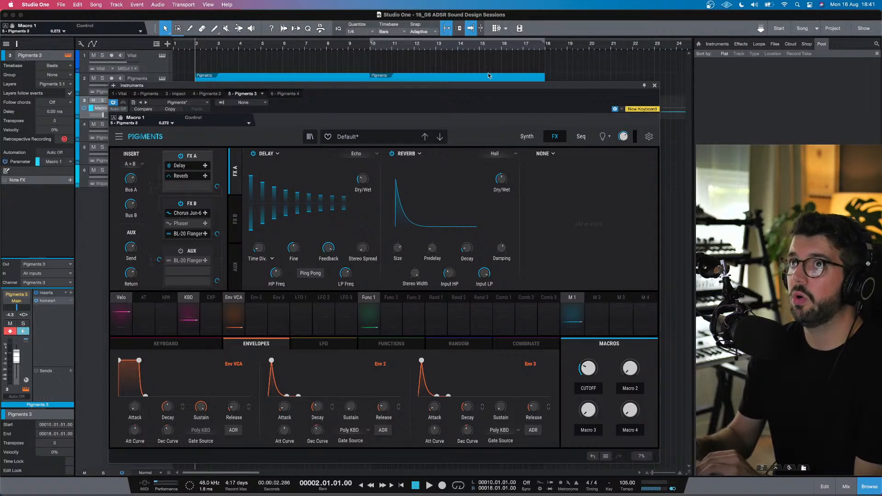
# Step: Play from bar 2, lower the Pigments 3 Cutoff macro to 0.056, and close the instrument window
pyautogui.press('space')
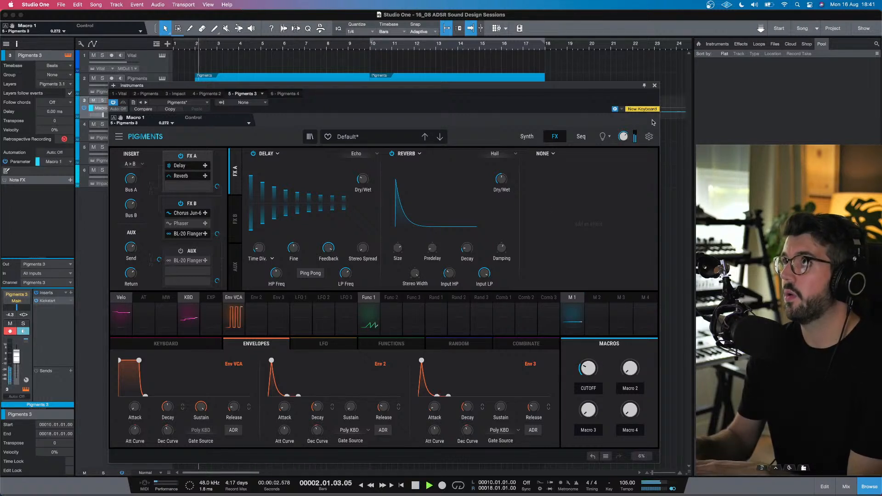
pyautogui.moveTo(590, 368); pyautogui.dragTo(590, 388)
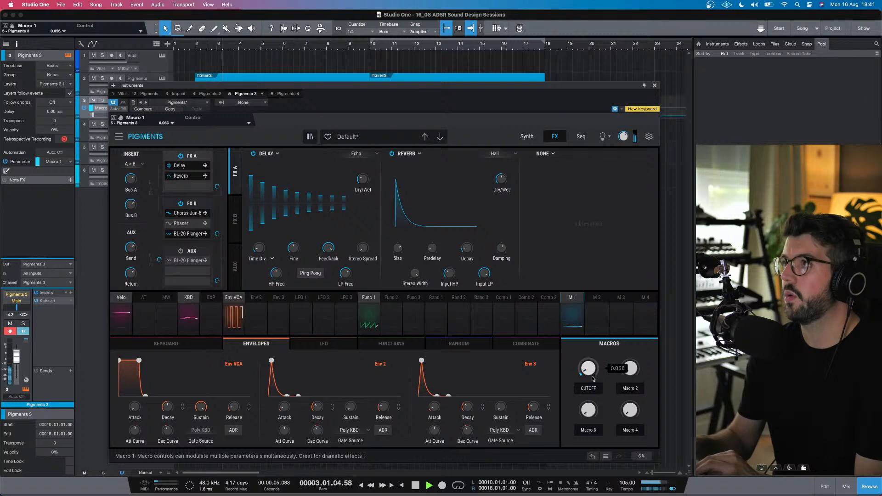
pyautogui.click(654, 85)
# Step: Automate Pigments 3's Macro 1 to hold from bar 2, rise from bar 6 to 10, and drop to 0.271; disarm the track
pyautogui.click(196, 116)
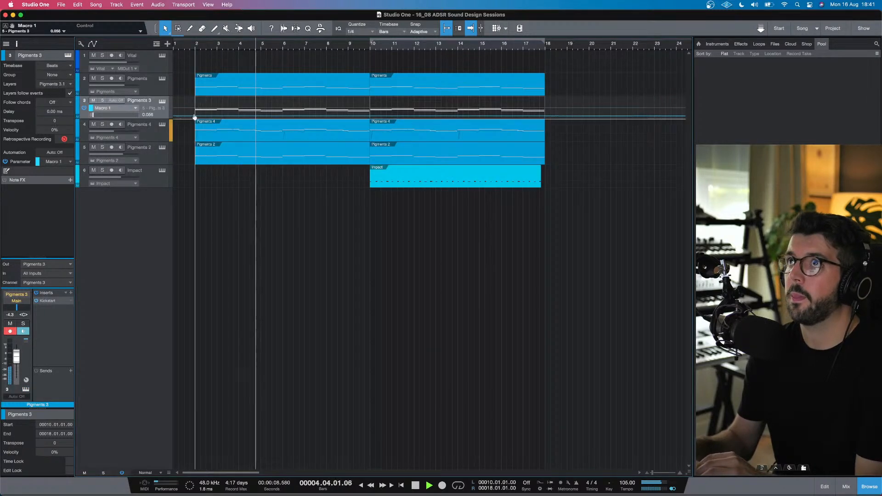
pyautogui.click(282, 115)
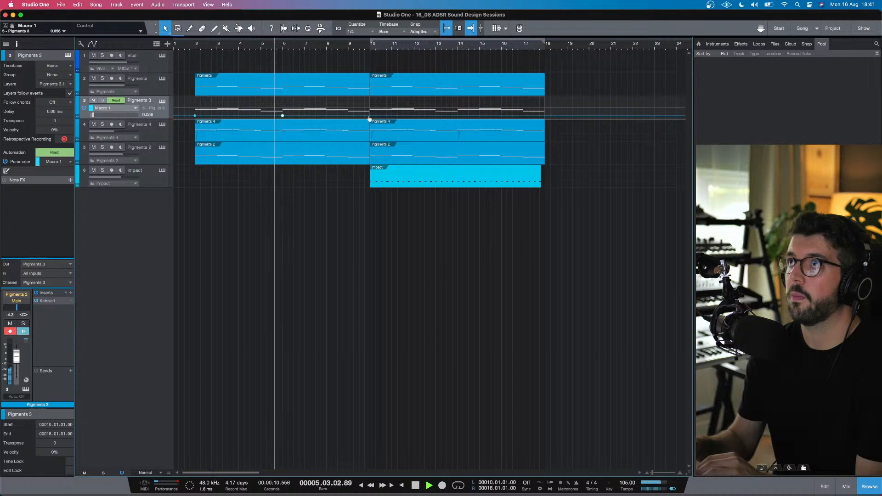
pyautogui.click(370, 108)
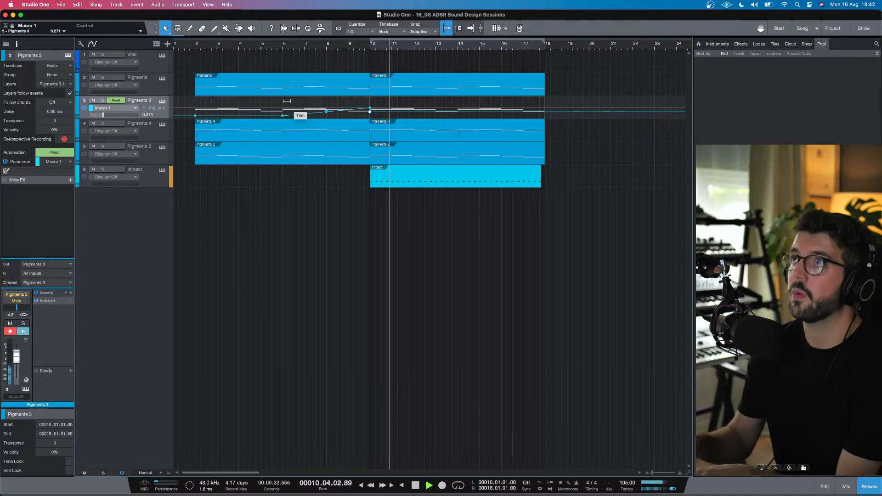
pyautogui.press('a')
pyautogui.press('space')
pyautogui.click(119, 99)
pyautogui.click(111, 99)
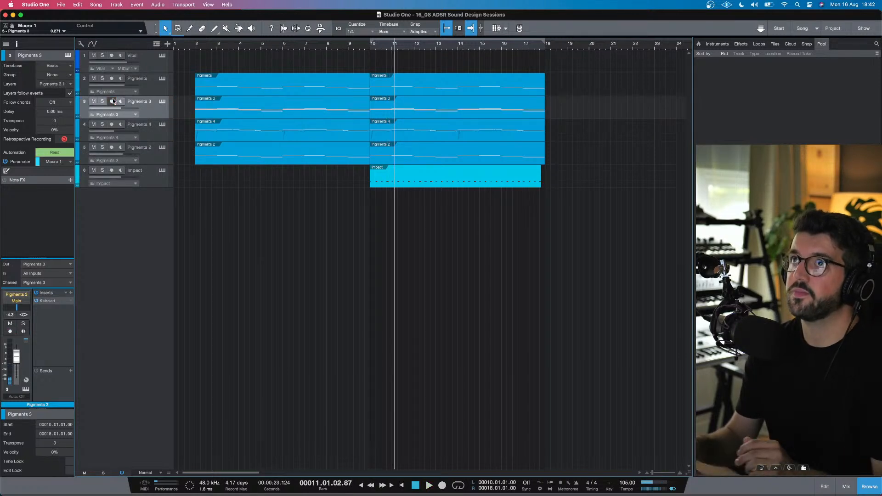
# Step: Add the Arturia DX7 V instrument on a new track
pyautogui.click(716, 44)
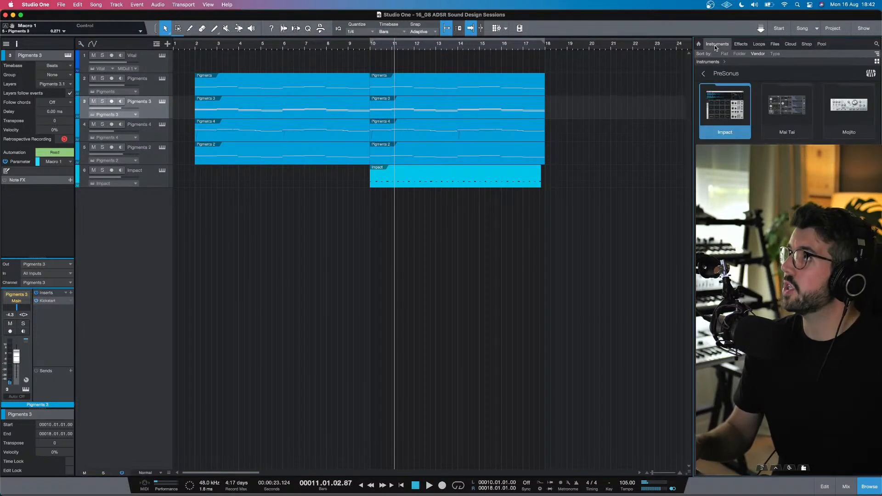
pyautogui.click(705, 72)
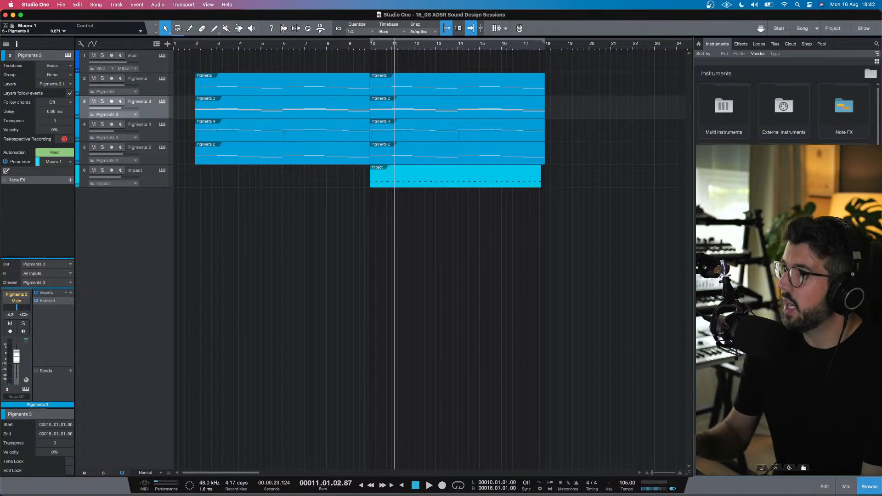
pyautogui.scroll(-1, 786, 110)
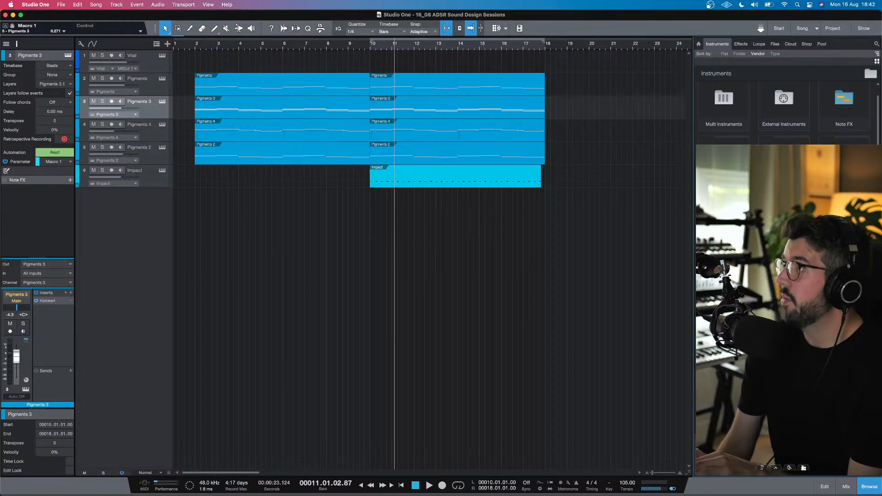
pyautogui.doubleClick(783, 163)
pyautogui.scroll(-1, 784, 163)
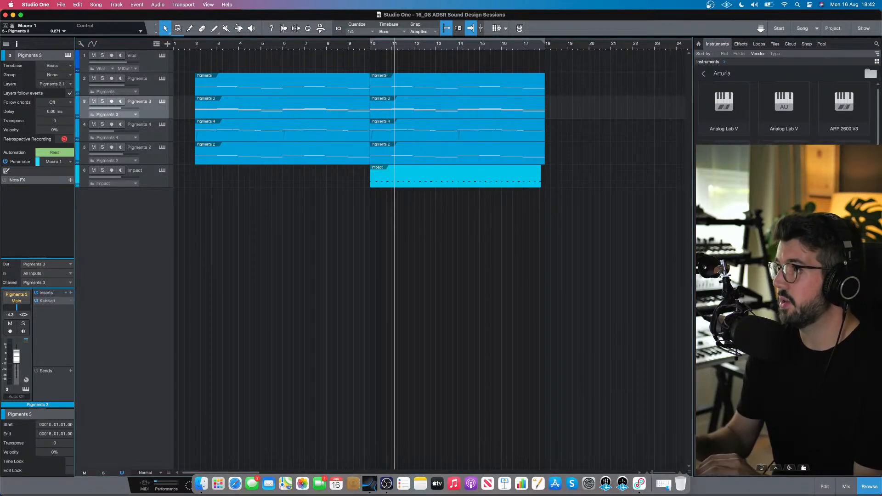
pyautogui.doubleClick(784, 404)
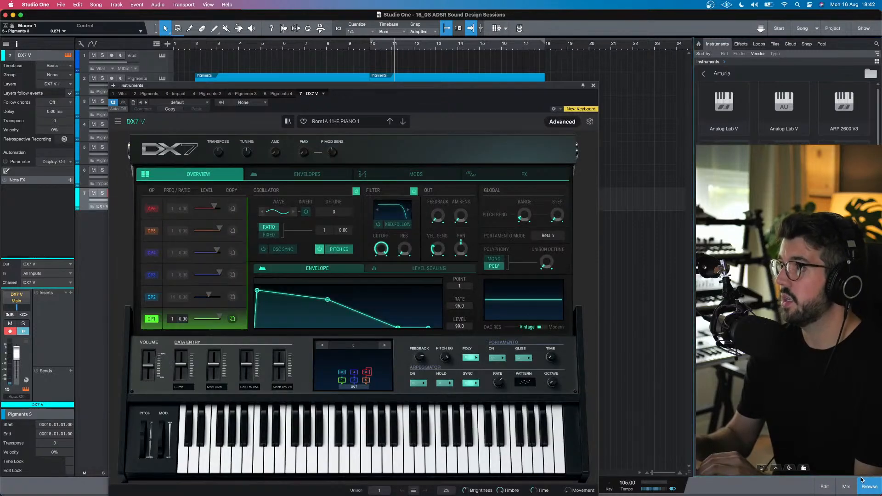
# Step: Hide the browser, move the DX7 V window clear of the track list, and load its Default preset
pyautogui.click(862, 480)
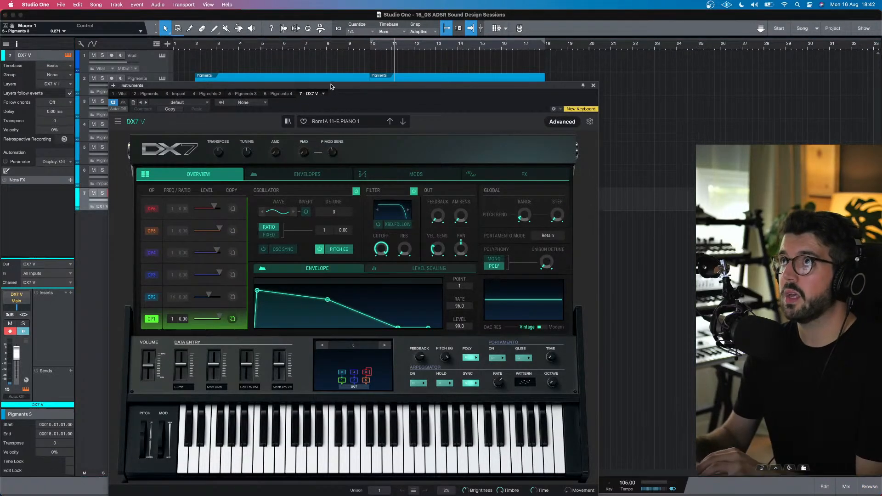
pyautogui.moveTo(325, 86); pyautogui.dragTo(518, 54)
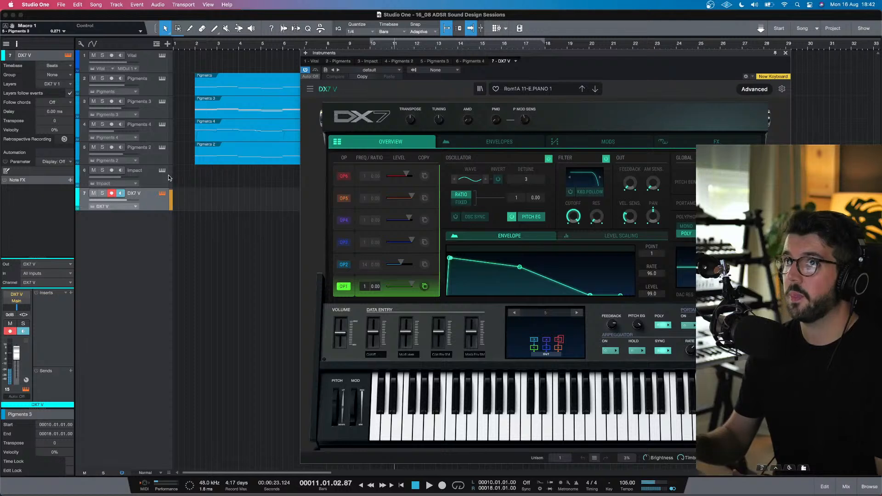
pyautogui.click(511, 90)
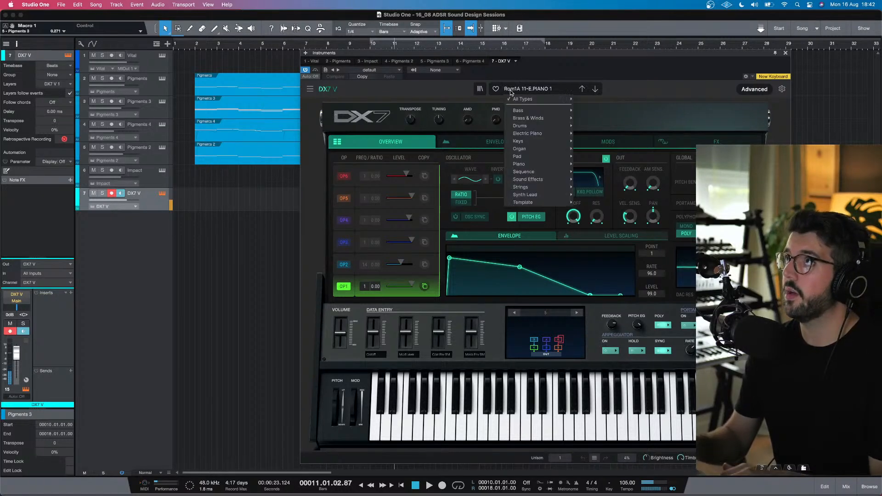
pyautogui.click(480, 92)
pyautogui.write('def')
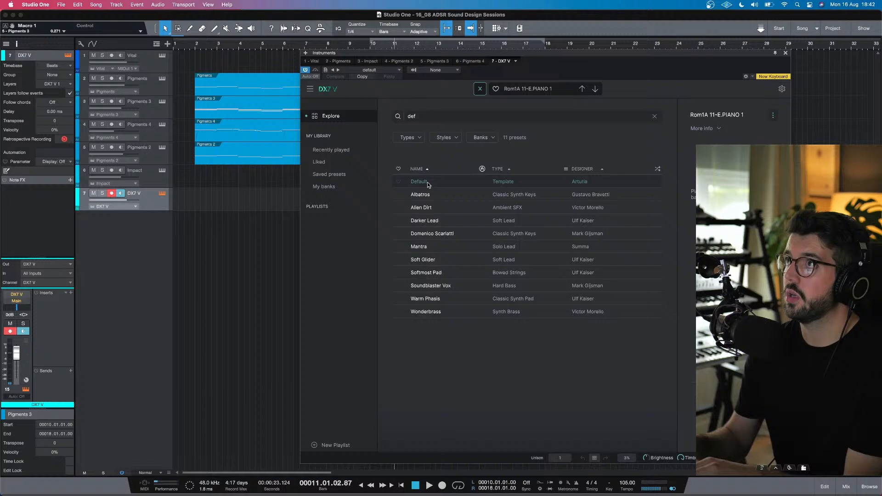
pyautogui.click(419, 182)
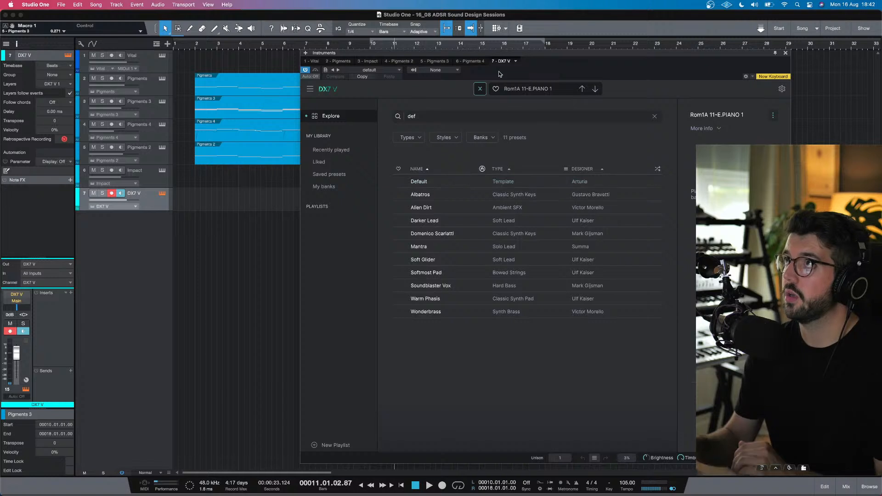
pyautogui.click(479, 90)
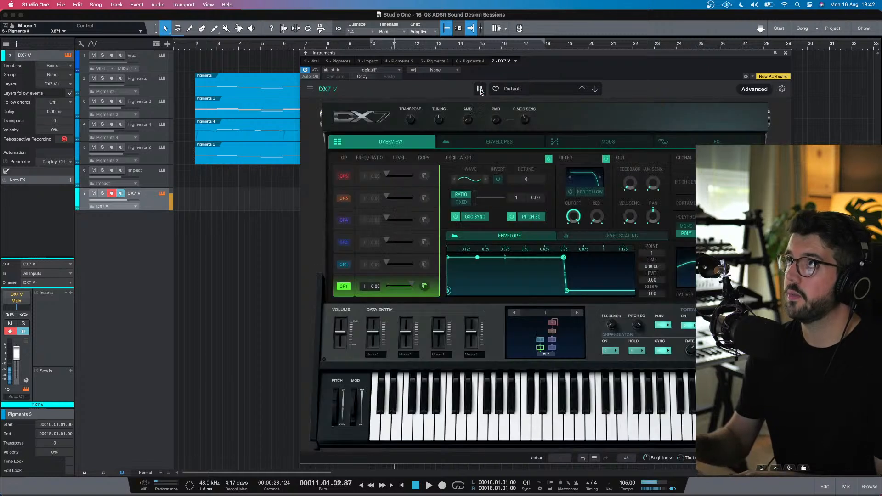
# Step: Set operator 1's waveform to Round Square and raise operator 2's output level to 69
pyautogui.click(487, 180)
pyautogui.click(486, 180)
pyautogui.click(486, 181)
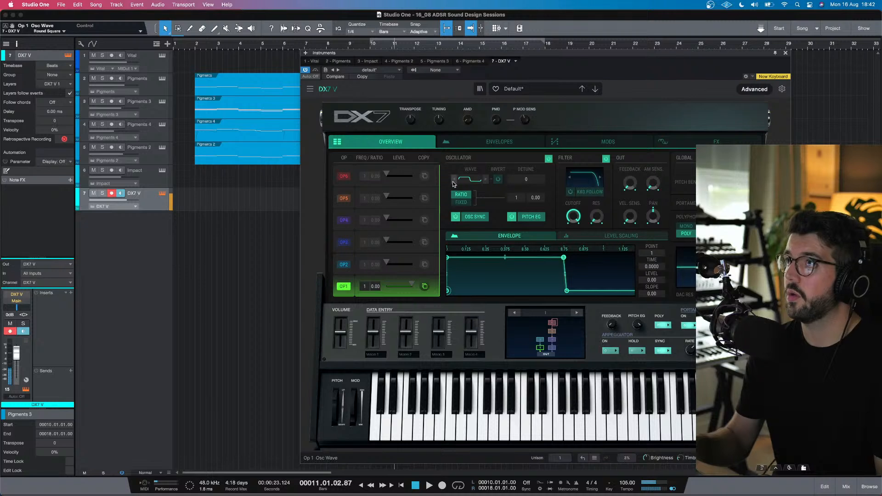
pyautogui.click(340, 335)
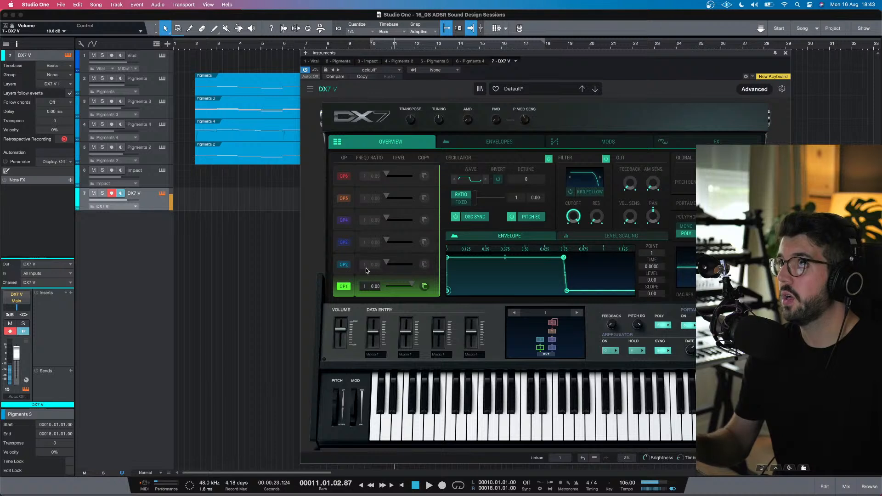
pyautogui.click(402, 264)
pyautogui.moveTo(402, 265); pyautogui.dragTo(413, 253)
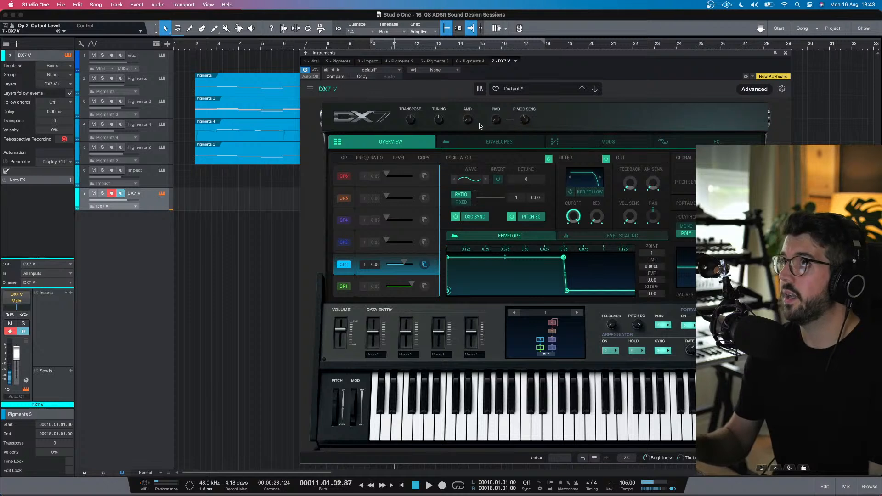
# Step: Shape the DX7 V pitch envelope as a ramp rising from the centre line at zero to maximum at 0.875
pyautogui.click(665, 142)
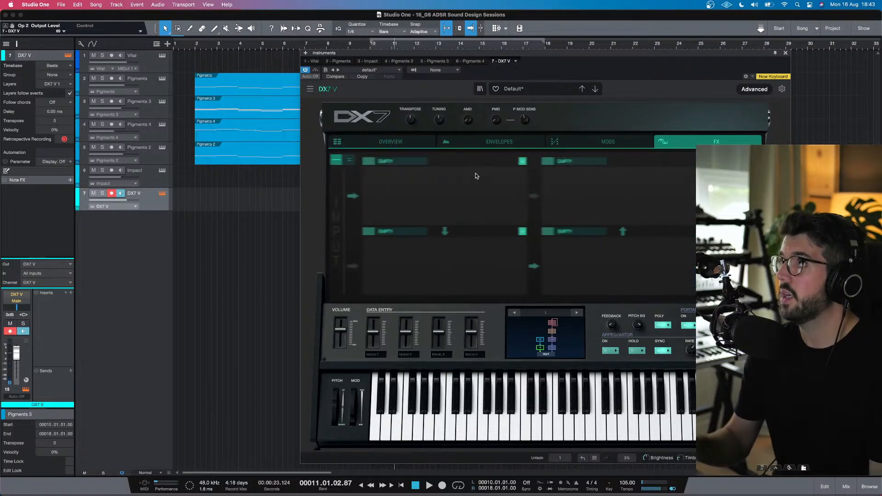
pyautogui.click(382, 140)
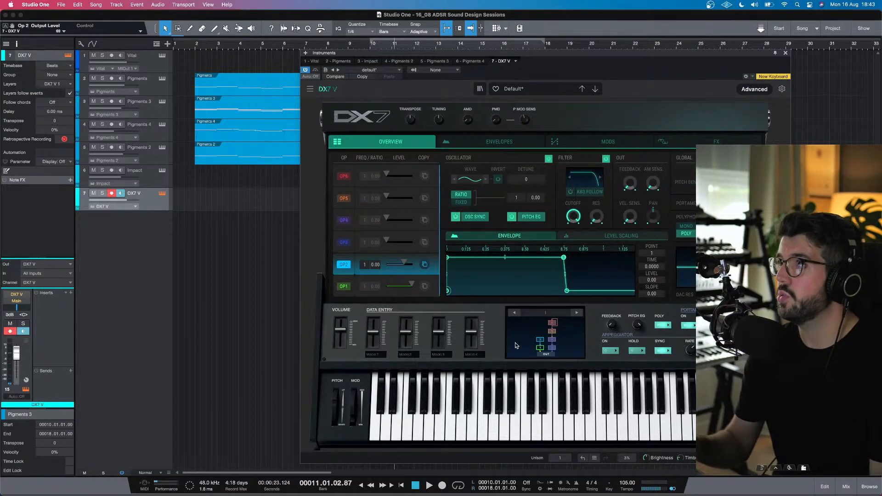
pyautogui.click(518, 138)
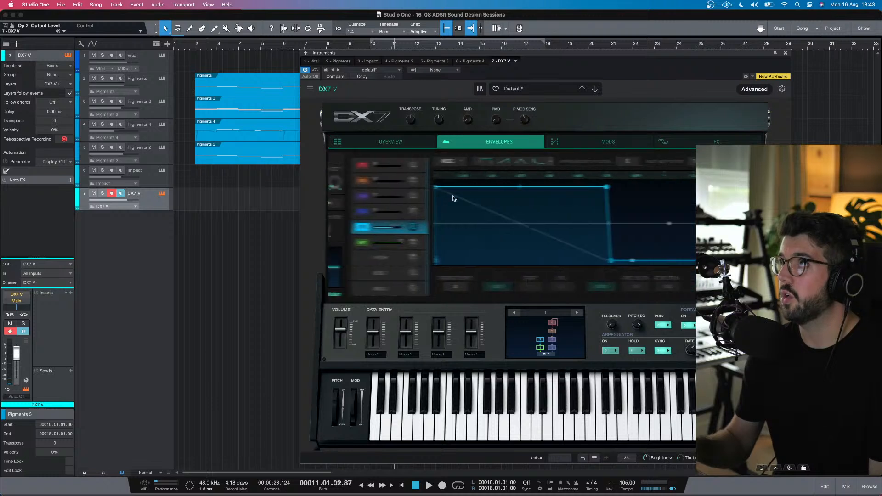
pyautogui.click(363, 258)
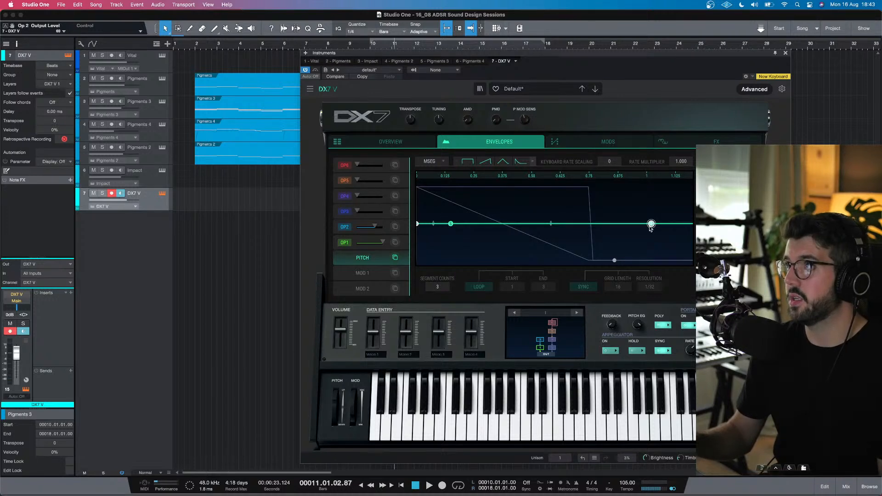
pyautogui.moveTo(651, 224); pyautogui.dragTo(650, 187)
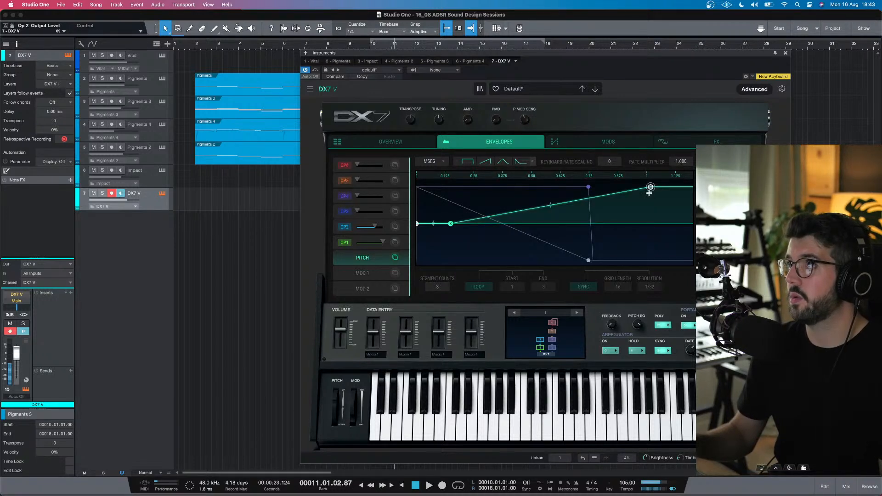
pyautogui.moveTo(450, 223); pyautogui.dragTo(589, 187)
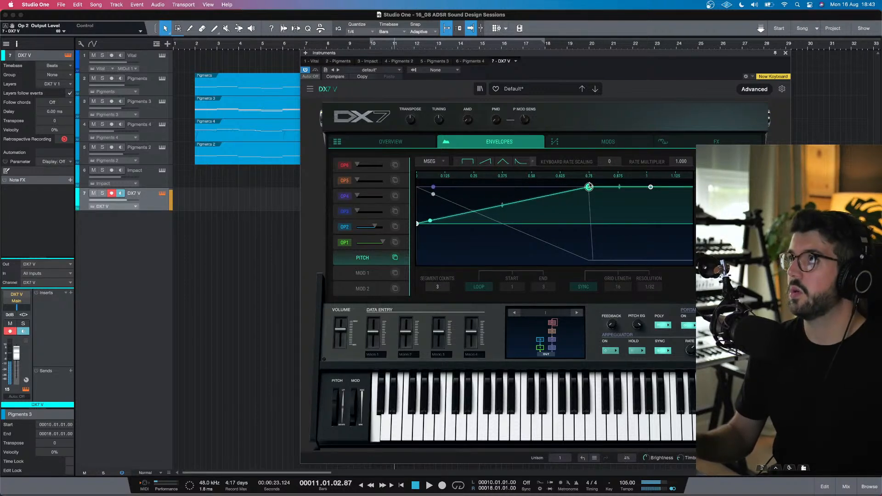
pyautogui.moveTo(589, 186); pyautogui.dragTo(587, 186)
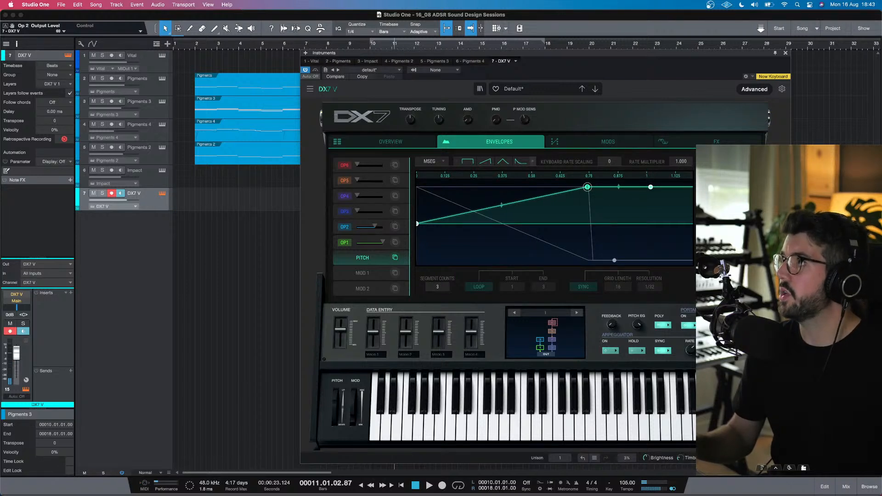
pyautogui.moveTo(588, 187); pyautogui.dragTo(618, 187)
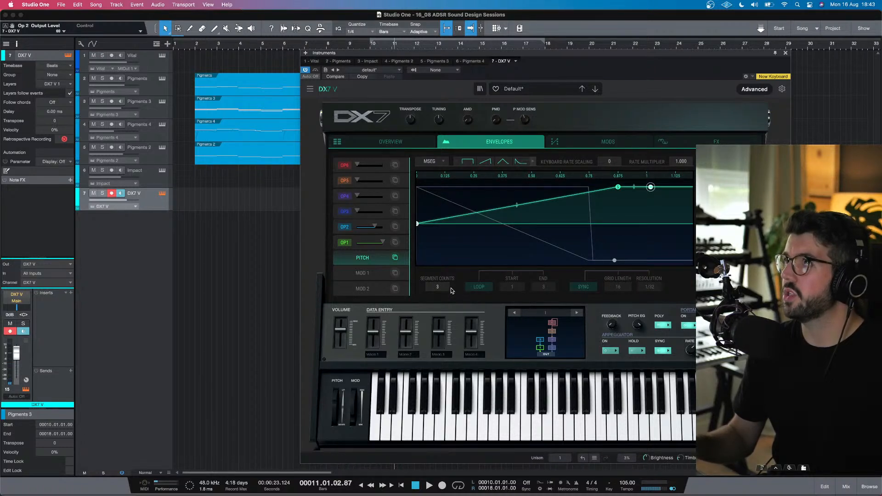
# Step: Try looping the pitch envelope and switching it to DX7 and DADSR modes, ending with MSEG mode and no loop
pyautogui.click(488, 287)
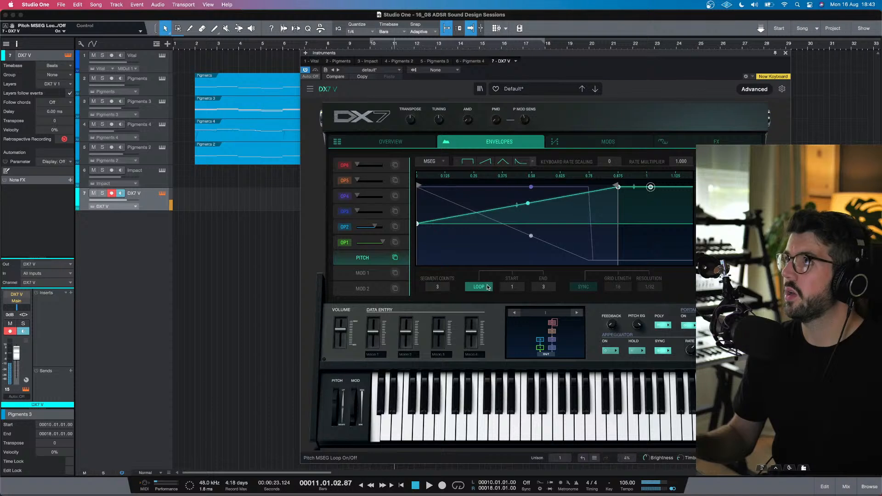
pyautogui.click(488, 288)
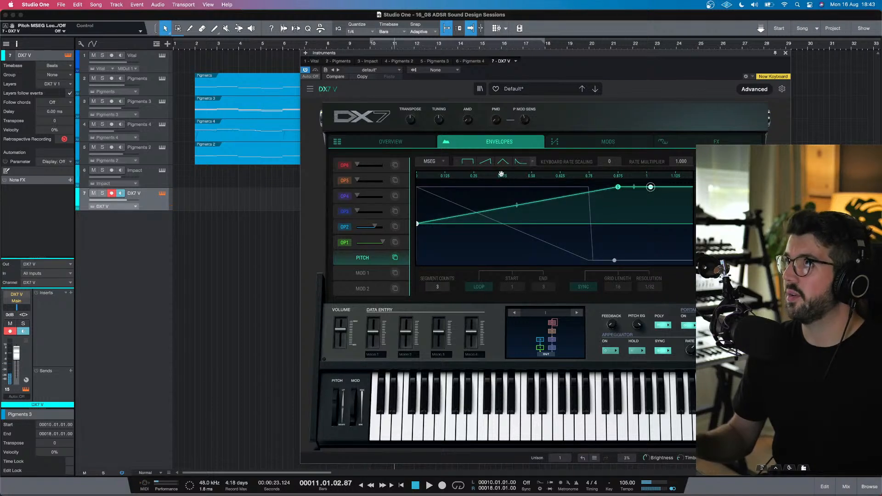
pyautogui.click(444, 161)
pyautogui.click(440, 180)
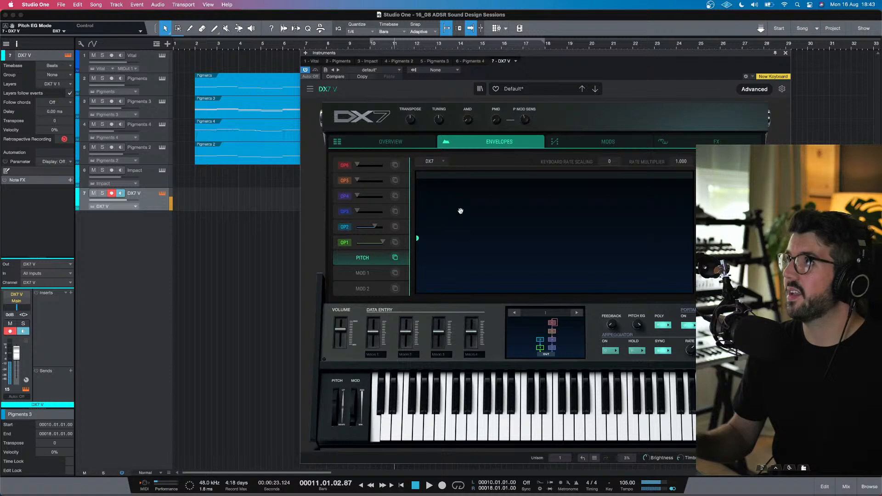
pyautogui.click(441, 160)
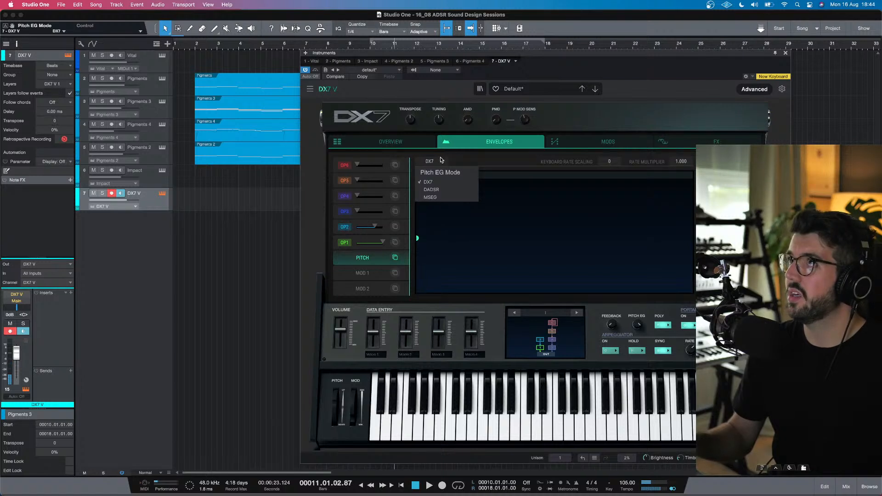
pyautogui.click(432, 189)
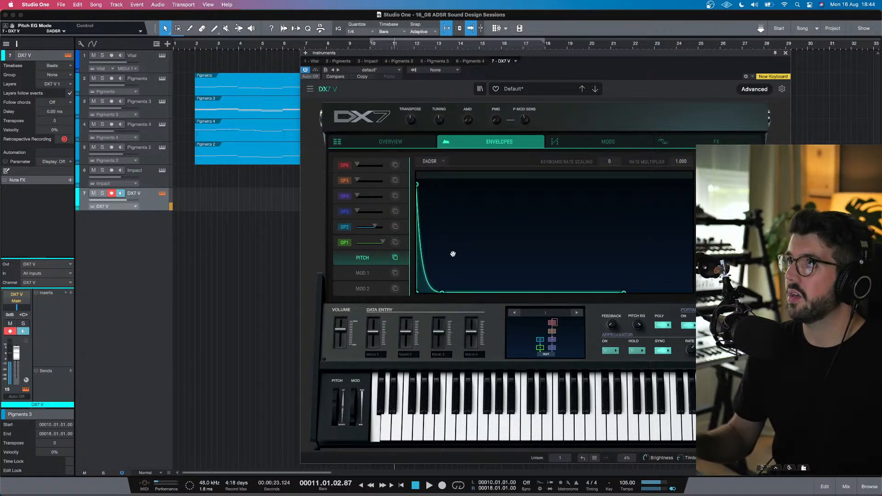
pyautogui.click(434, 162)
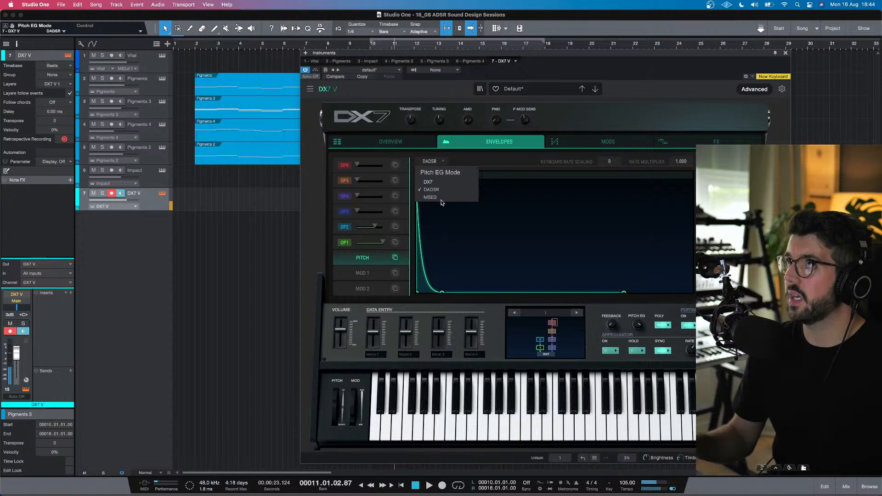
pyautogui.click(431, 198)
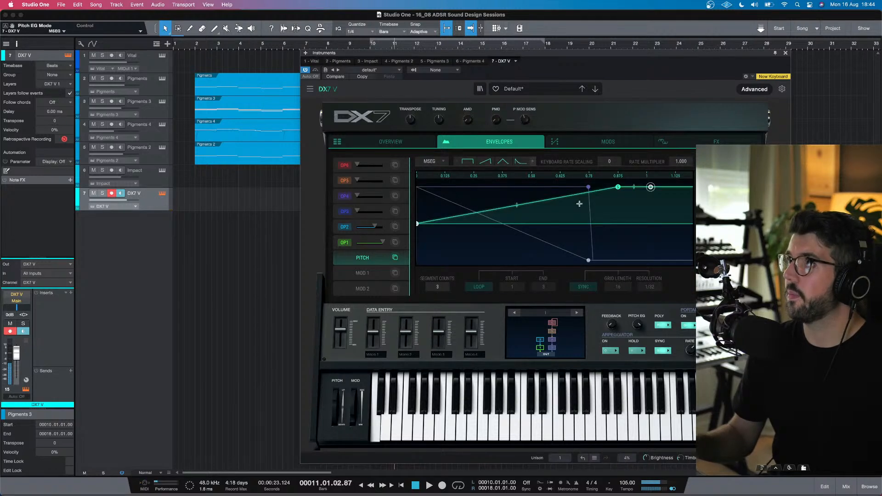
pyautogui.moveTo(589, 260); pyautogui.dragTo(614, 261)
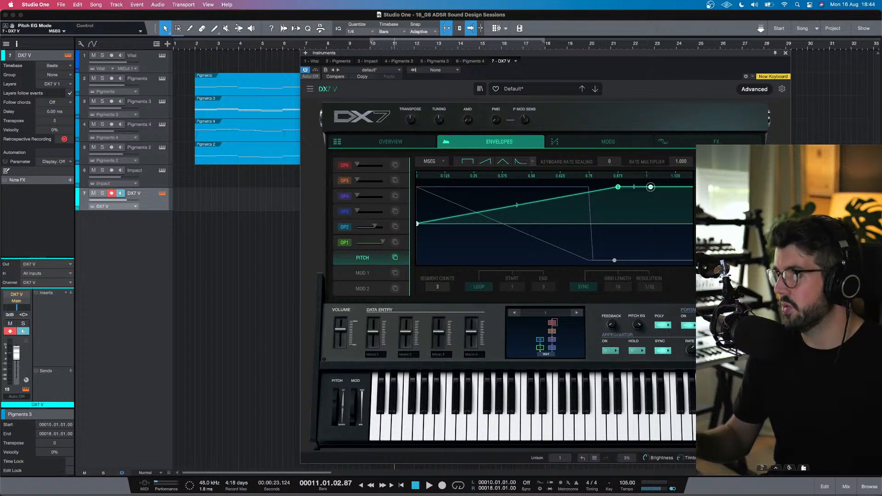
# Step: Close the instrument window, record a short DX7 V part from bar 20, and turn off the track's record arm and monitoring
pyautogui.click(785, 54)
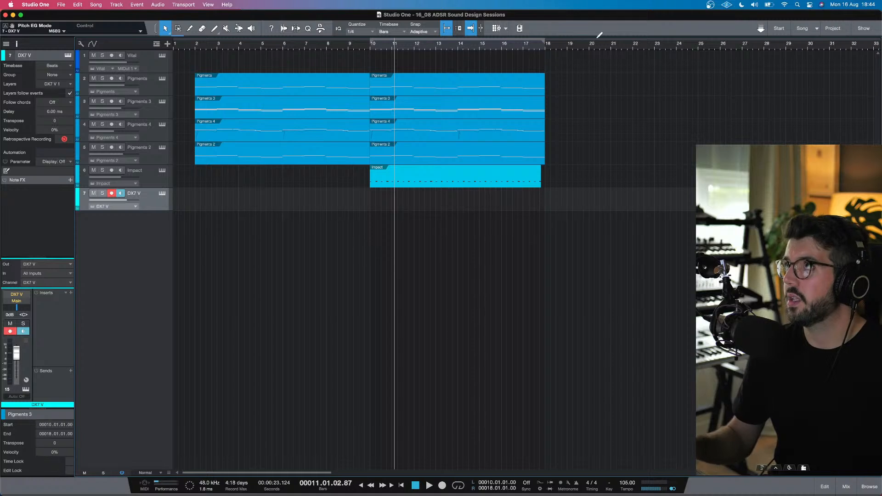
pyautogui.click(590, 51)
pyautogui.click(442, 485)
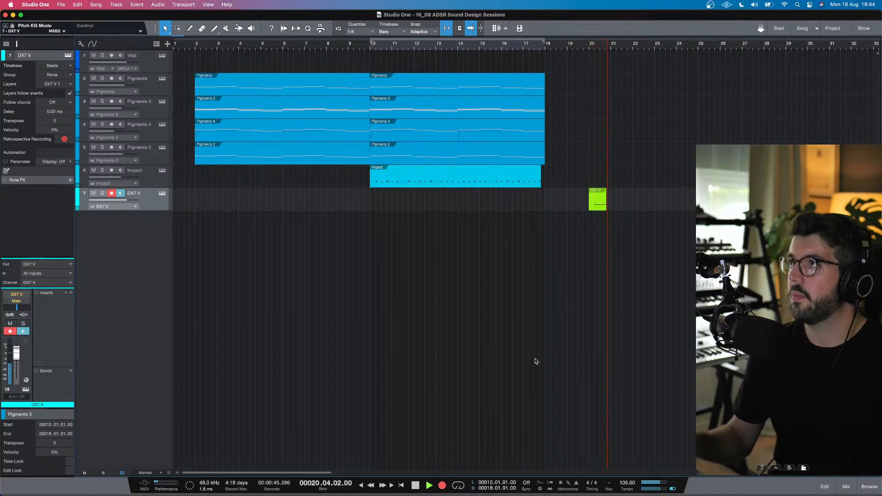
pyautogui.press('space')
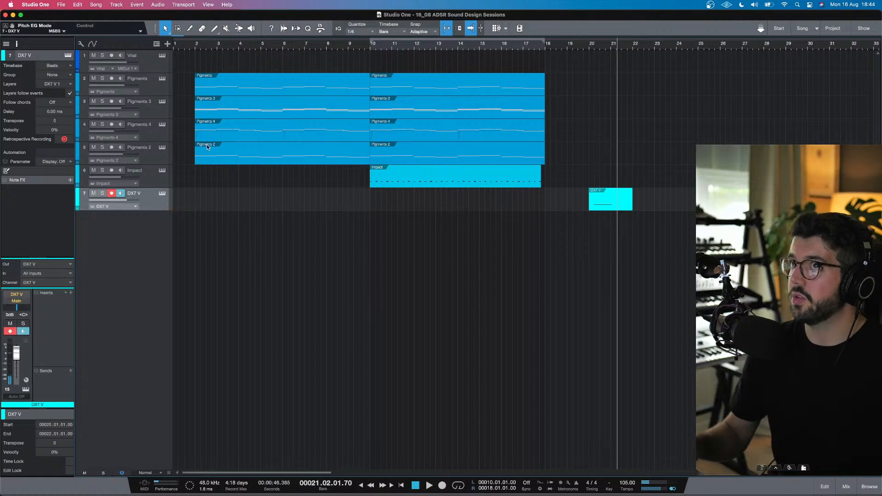
pyautogui.click(119, 192)
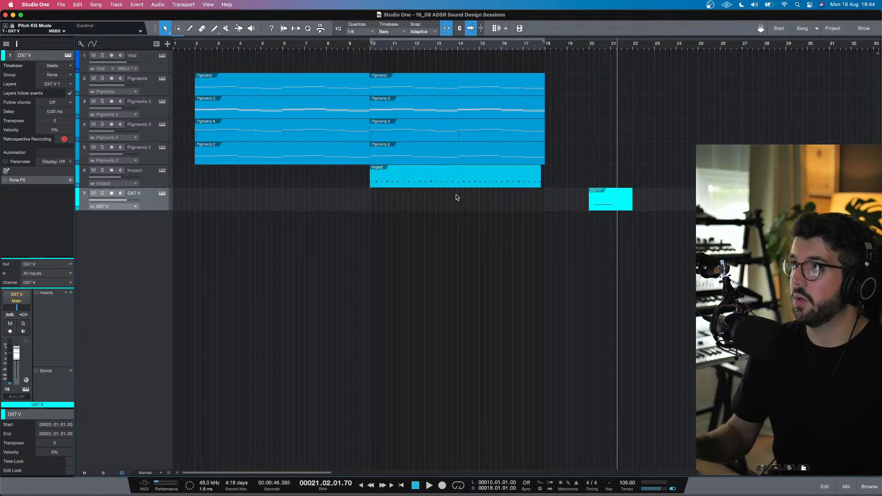
pyautogui.click(612, 200)
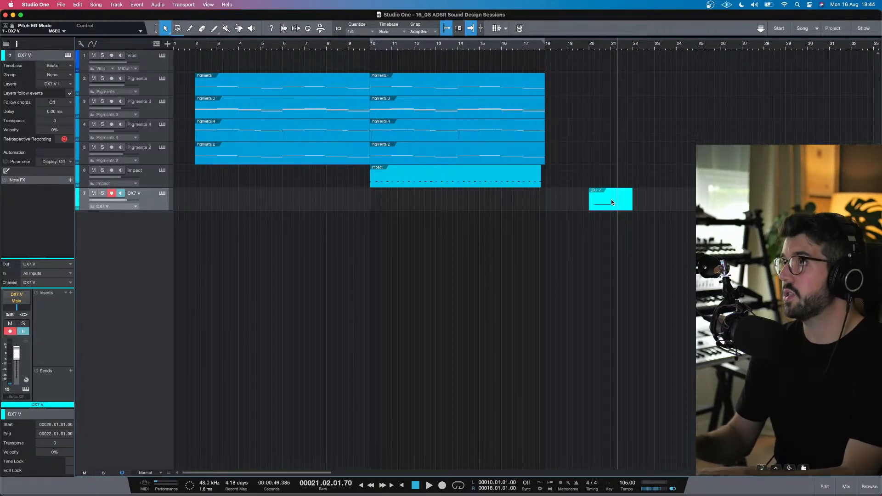
pyautogui.click(121, 193)
pyautogui.click(111, 195)
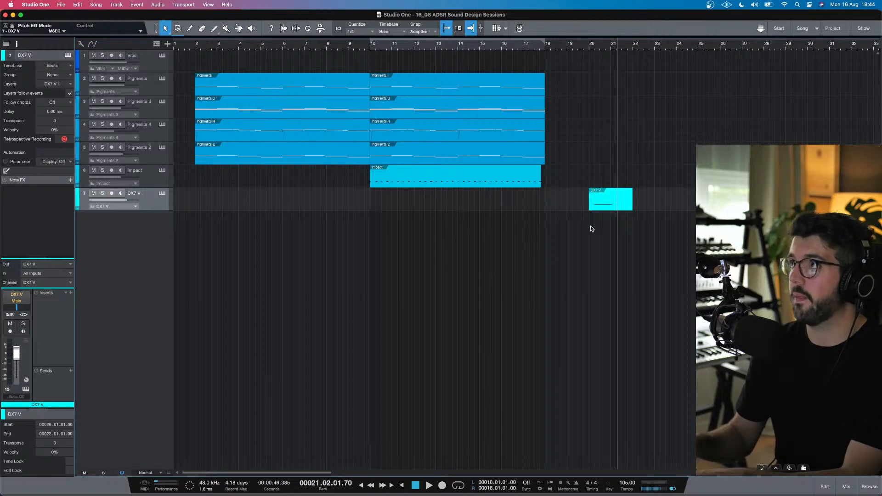
# Step: Bounce the DX7 V part to a new audio track and move the audio event to start at 19.03
pyautogui.press('alt+super+b')
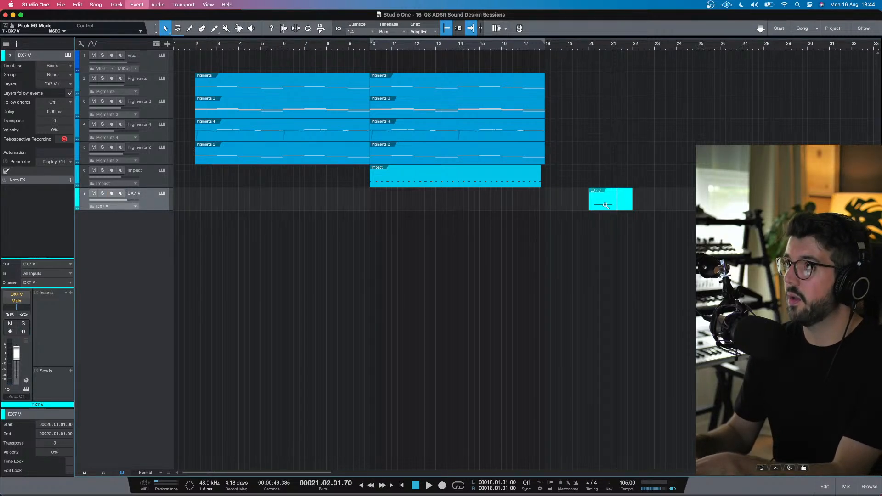
pyautogui.moveTo(595, 226); pyautogui.dragTo(596, 225)
pyautogui.press('z')
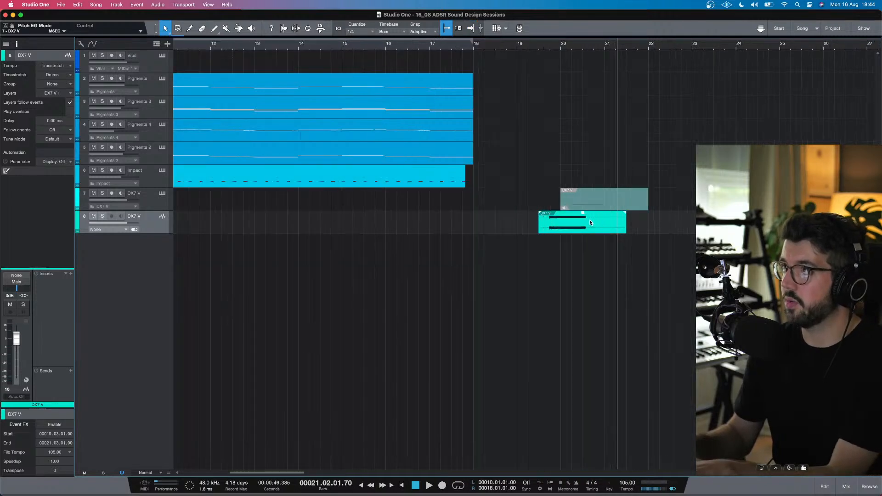
# Step: Split the bounced DX7 V audio event at 19.04 and 20.04
pyautogui.click(191, 28)
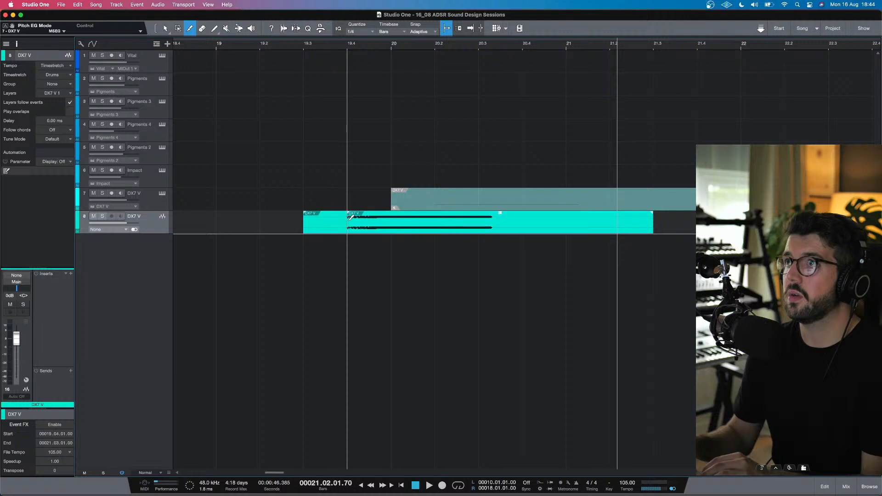
pyautogui.click(525, 220)
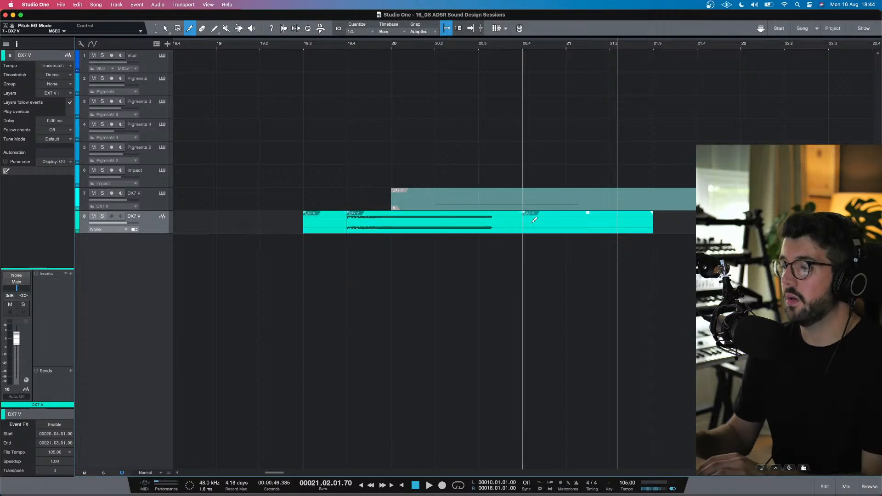
# Step: Delete the two outer pieces of the split DX7 V audio, keeping only the section from 19.04 to 20.04
pyautogui.press('Delete')
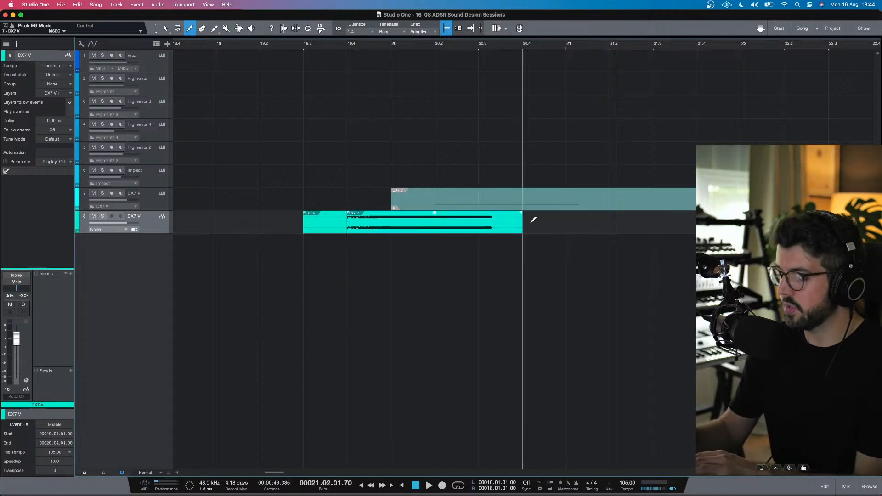
pyautogui.click(166, 28)
pyautogui.click(325, 230)
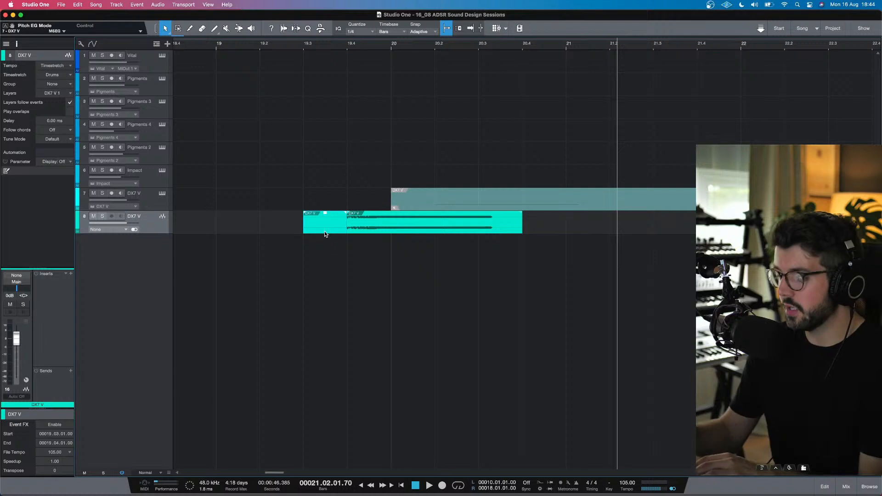
pyautogui.press('Delete')
# Step: Remove the original DX7 V instrument track together with its instrument
pyautogui.click(160, 205)
pyautogui.rightClick(159, 203)
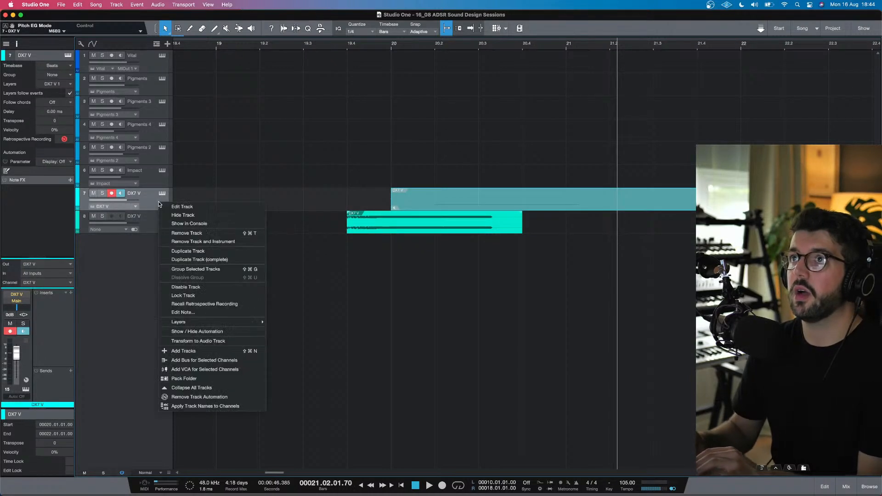
pyautogui.click(223, 242)
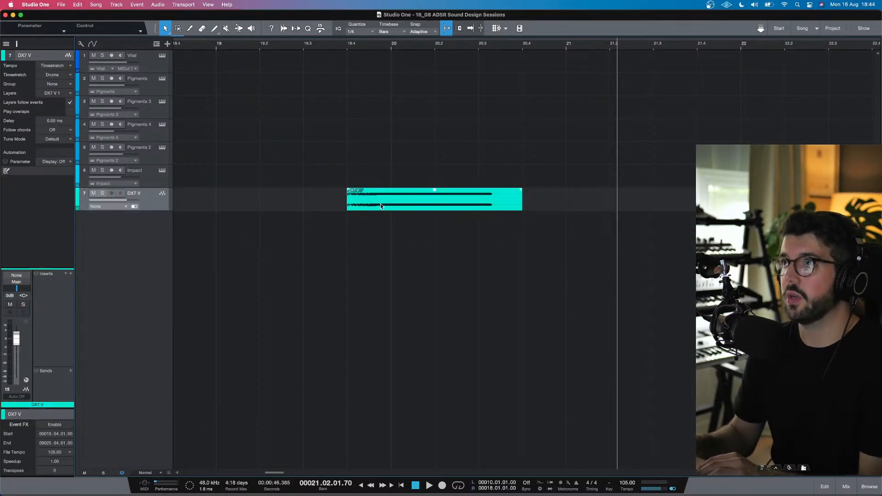
# Step: Move the remaining DX7 V audio event to start at bar 20 and reverse its audio
pyautogui.moveTo(380, 203); pyautogui.dragTo(420, 192)
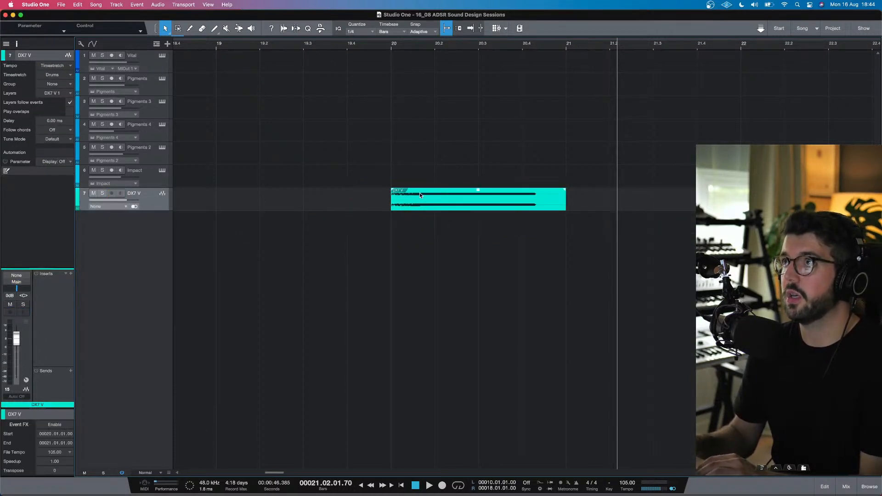
pyautogui.rightClick(507, 209)
pyautogui.moveTo(554, 340)
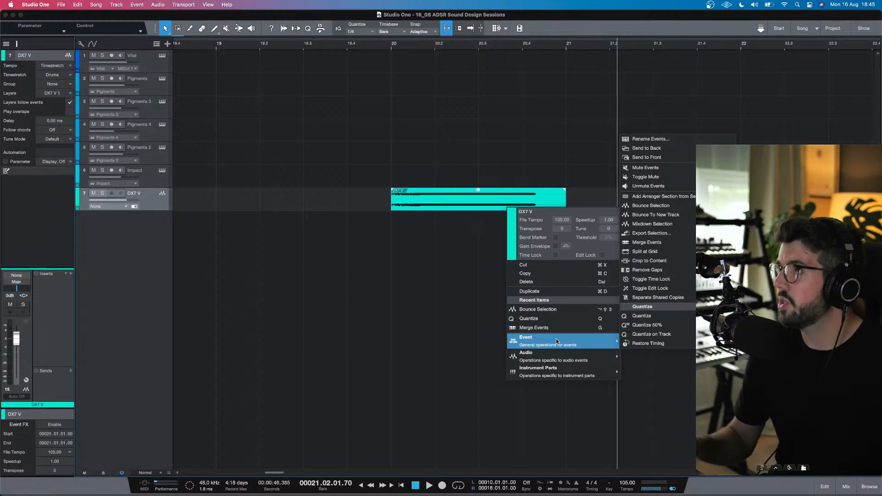
pyautogui.moveTo(557, 356)
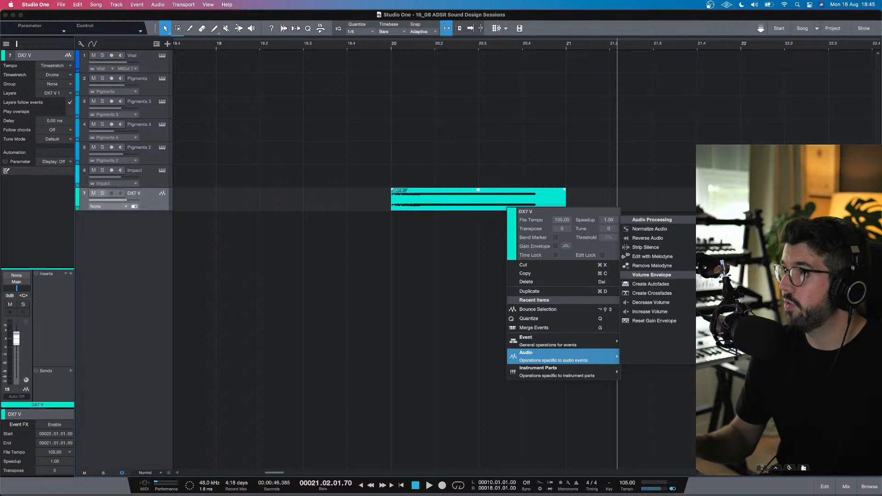
pyautogui.click(669, 235)
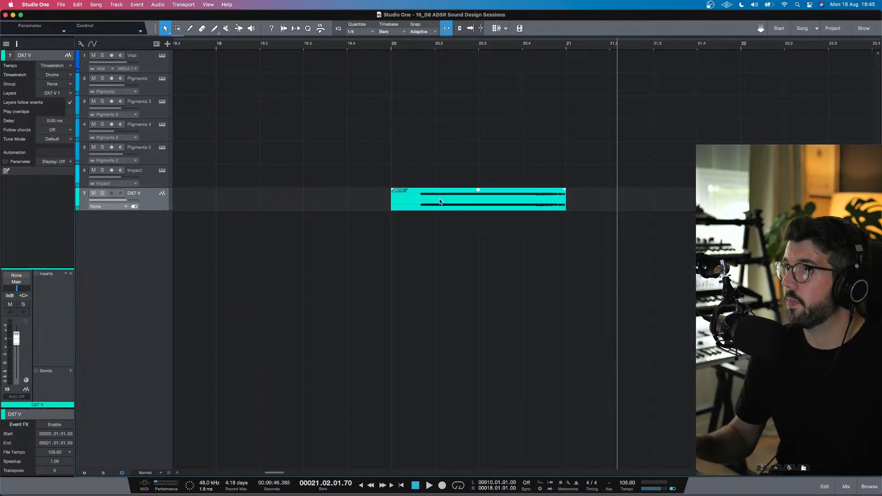
# Step: Apply a fade-in across the full length of the reversed event and set the playback position to bar 20
pyautogui.moveTo(397, 193); pyautogui.dragTo(591, 194)
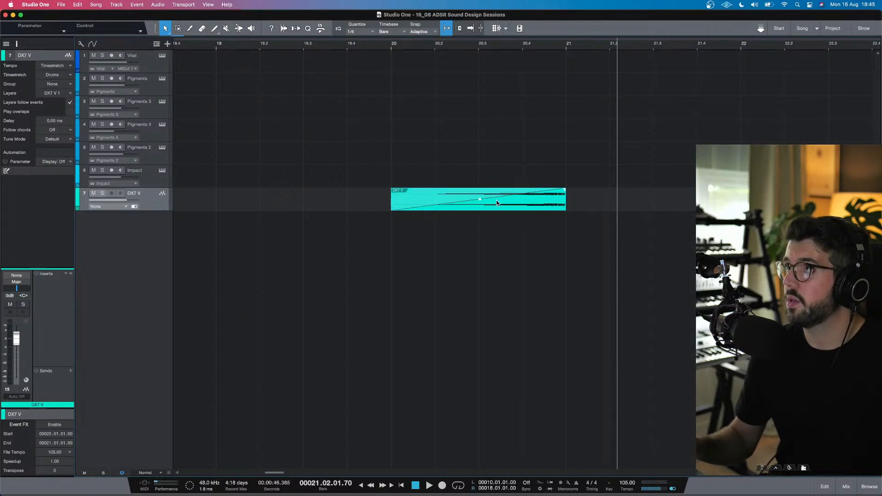
pyautogui.click(392, 48)
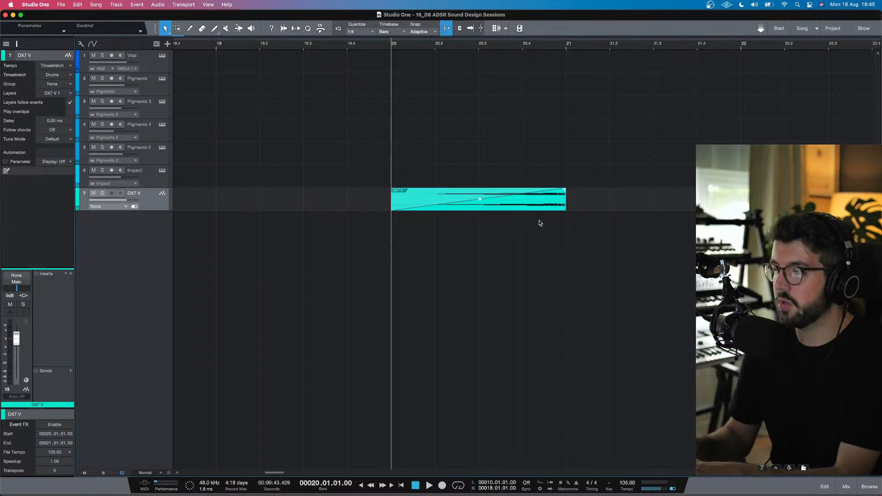
pyautogui.press('w')
pyautogui.press('w')
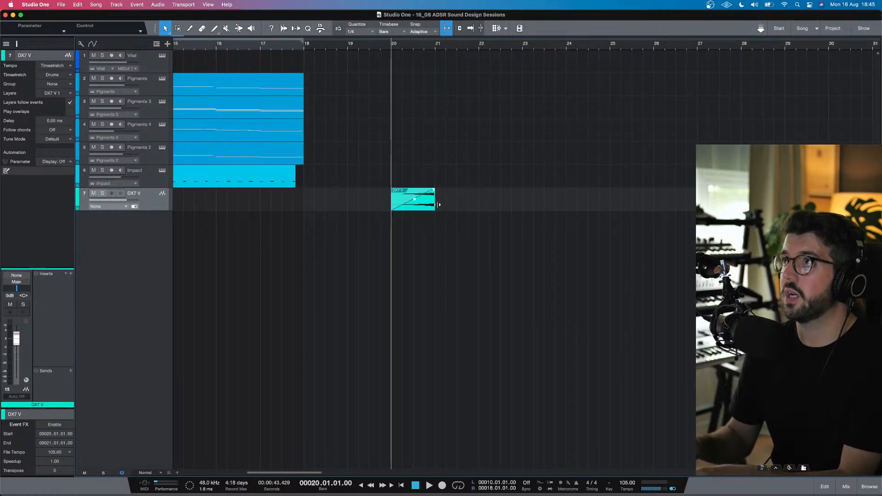
# Step: Try the Tape - Resampler timestretch mode with the event stretched to end at bar 22, play it, and undo the stretch
pyautogui.click(66, 76)
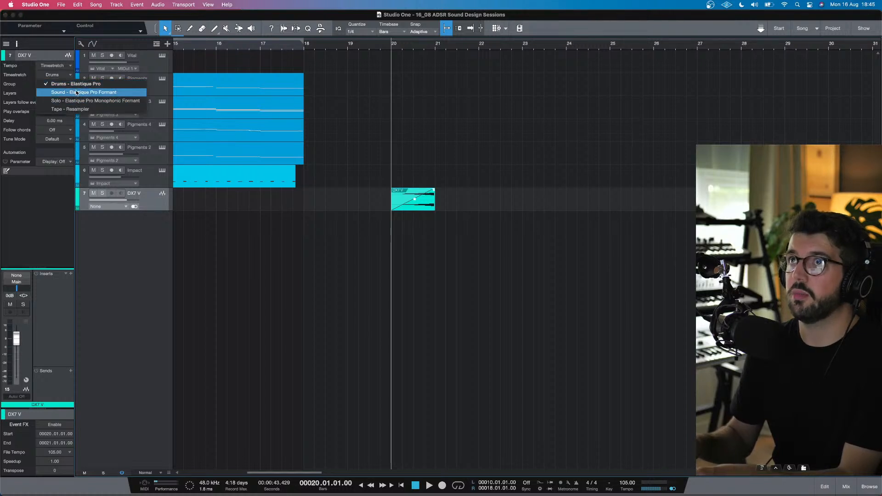
pyautogui.click(73, 109)
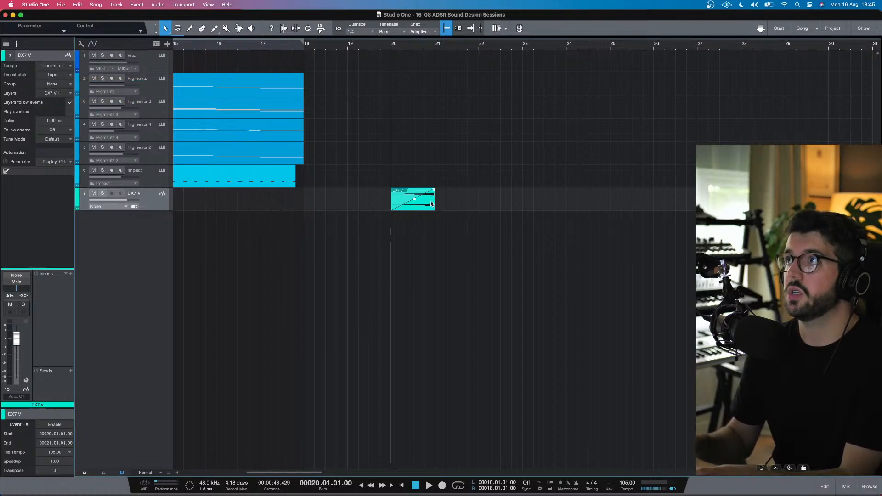
pyautogui.moveTo(438, 202); pyautogui.dragTo(478, 191)
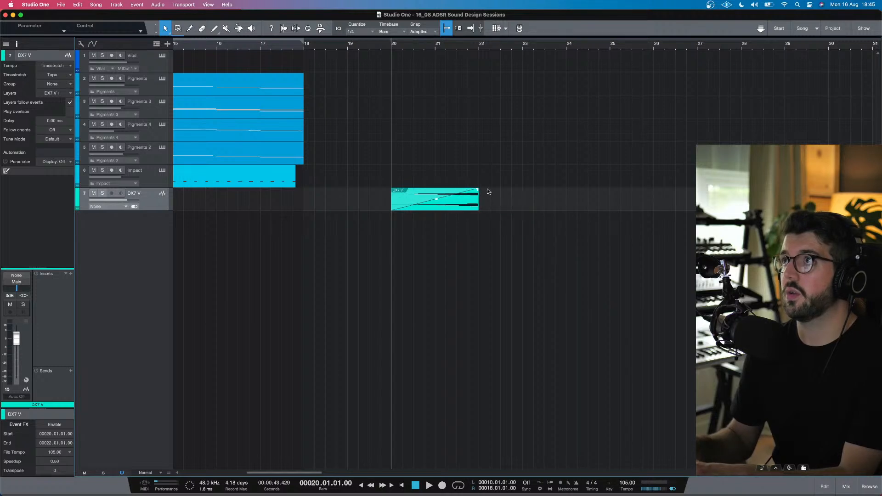
pyautogui.press('space')
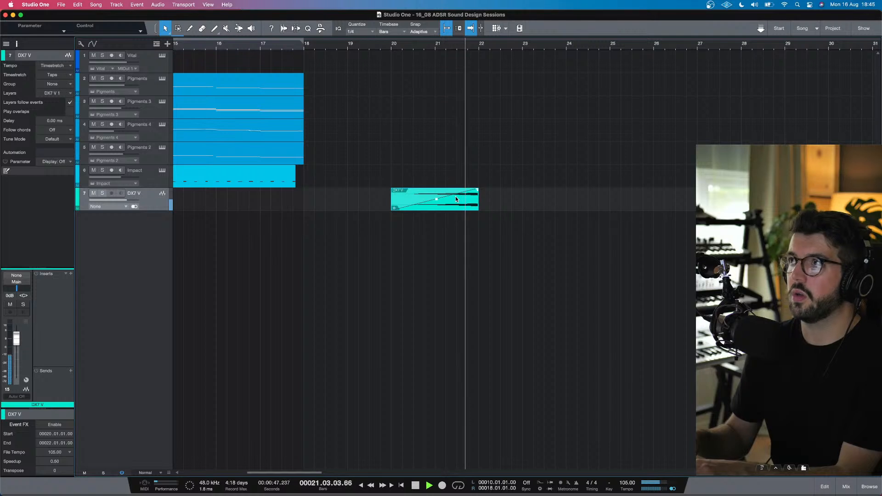
pyautogui.press('super+z')
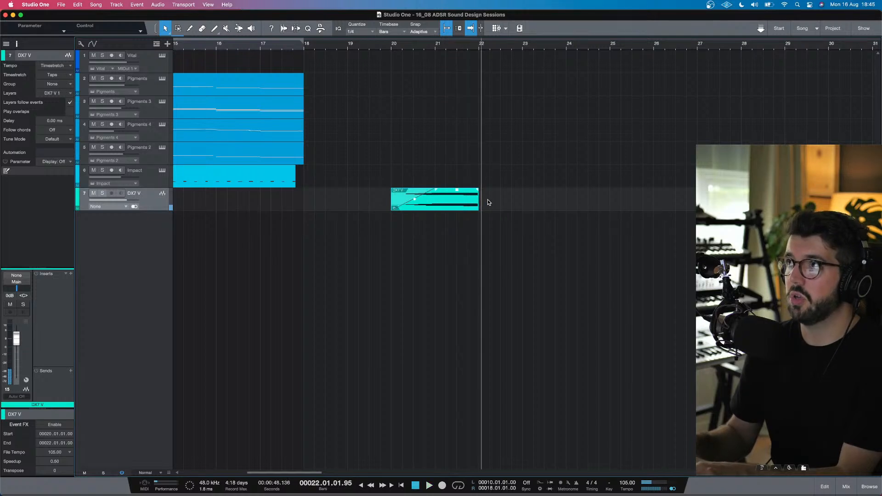
pyautogui.press('super+z')
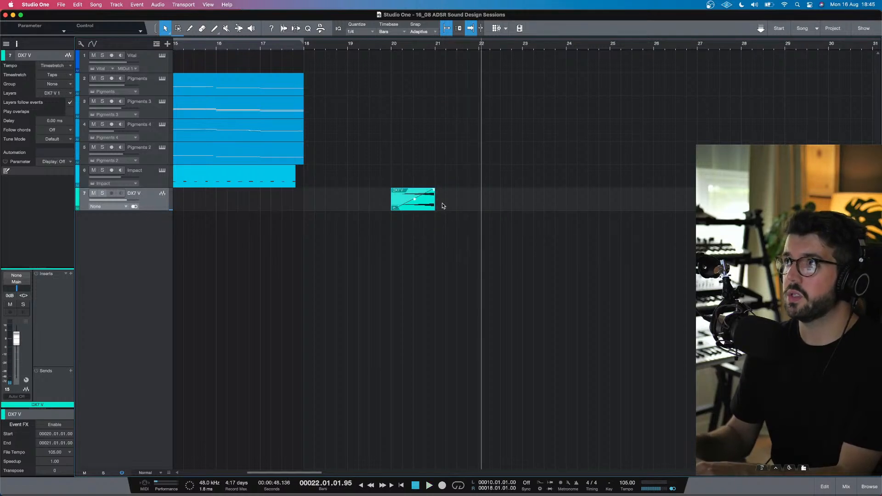
# Step: Try stretching the event to end at 22.02 in Tape mode, play it from bar 20, and undo the stretch
pyautogui.moveTo(437, 202); pyautogui.dragTo(491, 212)
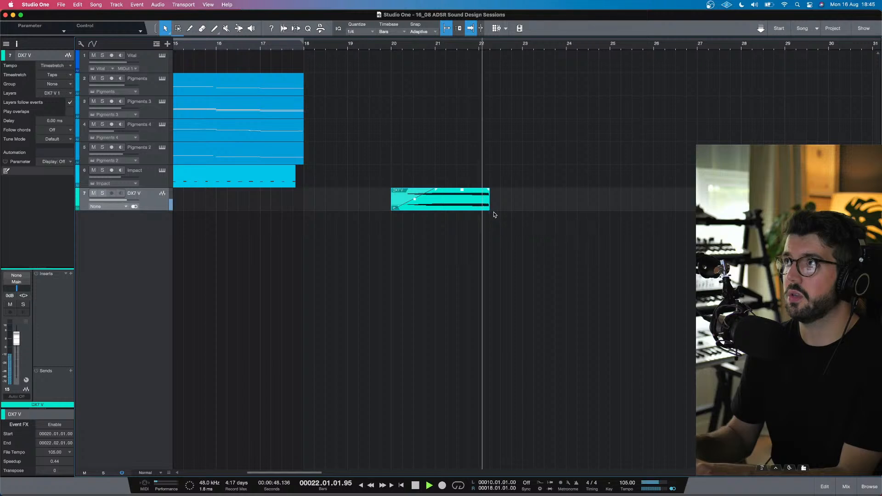
pyautogui.press('space')
pyautogui.click(392, 49)
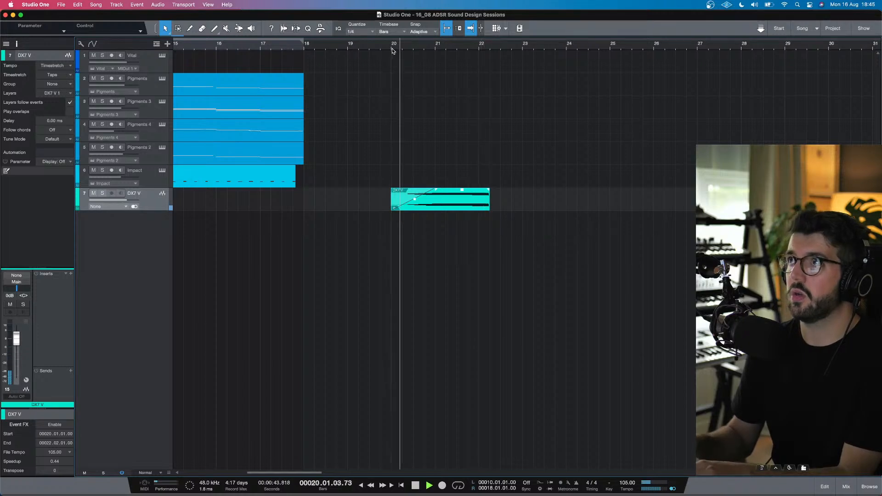
pyautogui.press('super+z')
pyautogui.press('space')
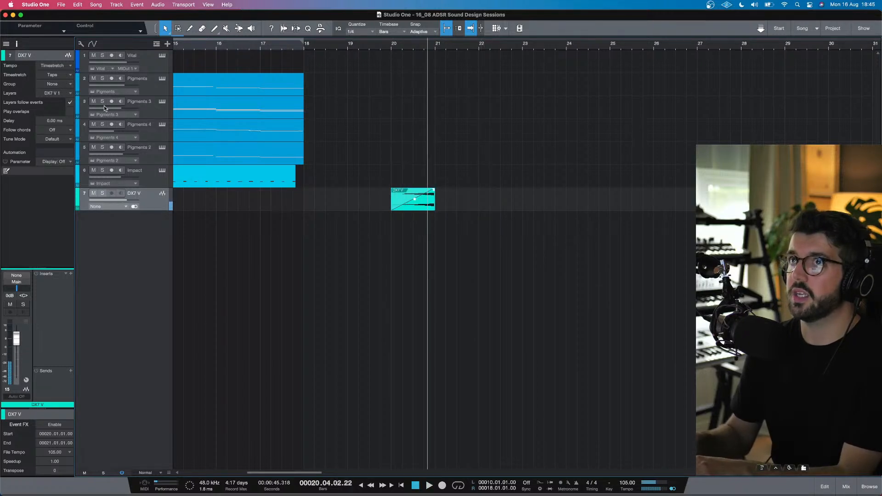
# Step: Set the DX7 V track's timestretch mode to Drums - Elastique Pro
pyautogui.click(52, 139)
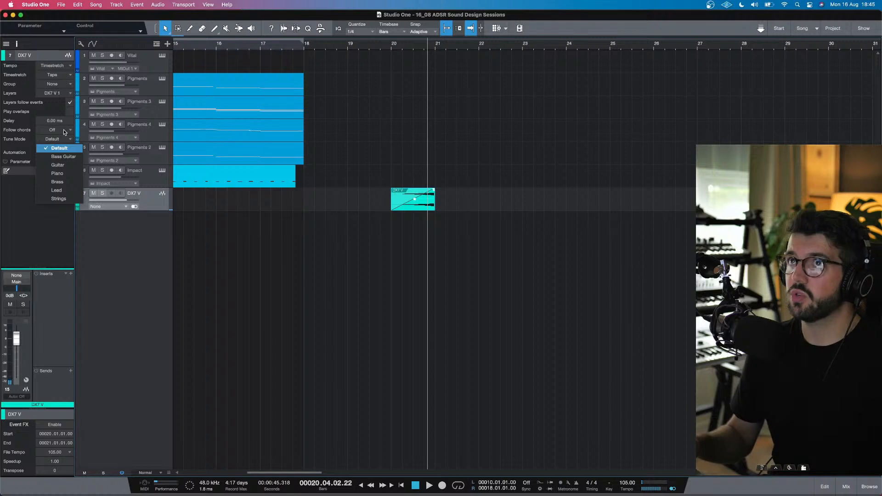
pyautogui.click(64, 132)
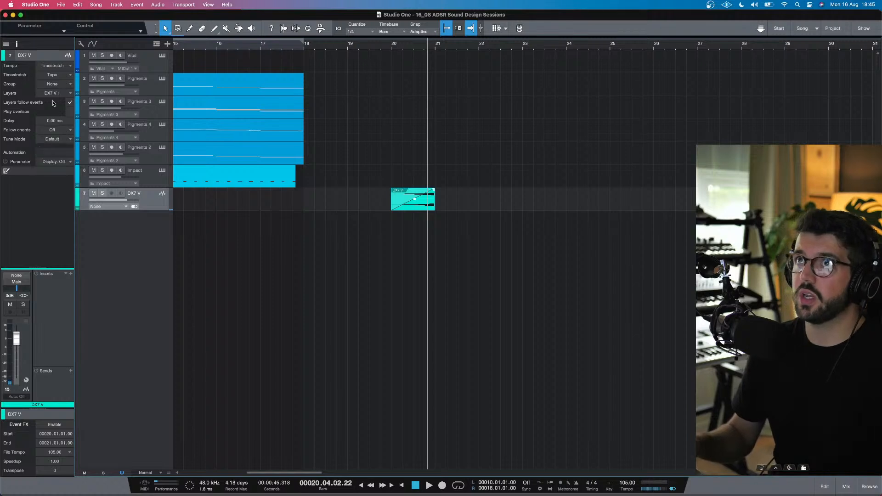
pyautogui.click(59, 77)
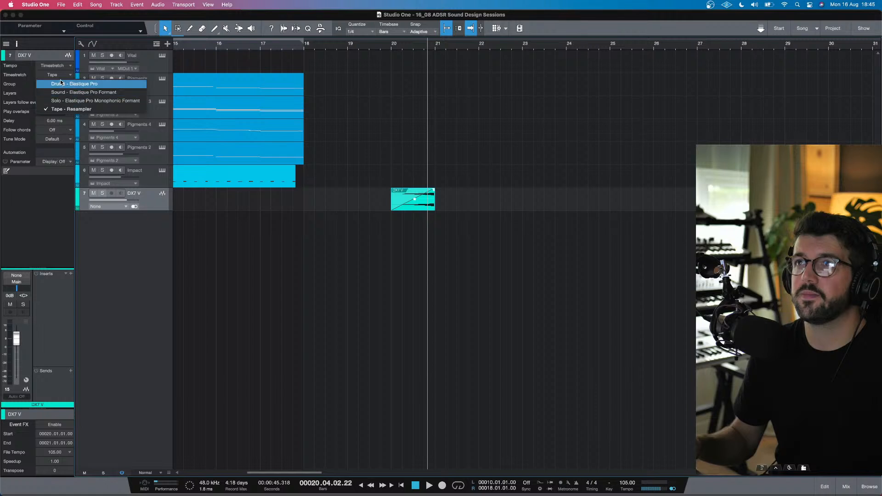
pyautogui.click(69, 84)
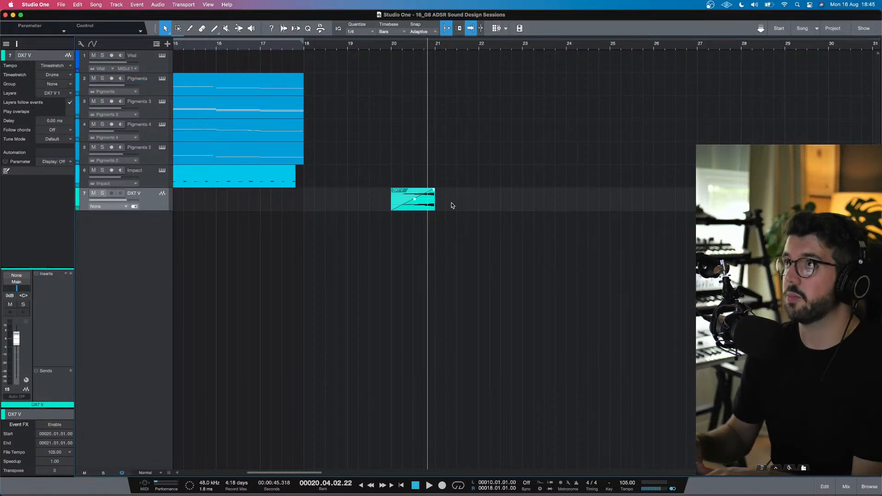
# Step: Stretch the event to end at bar 22, play it from bar 20, and extend its fade-in to the full length
pyautogui.moveTo(433, 203); pyautogui.dragTo(482, 200)
pyautogui.click(390, 42)
pyautogui.press('space')
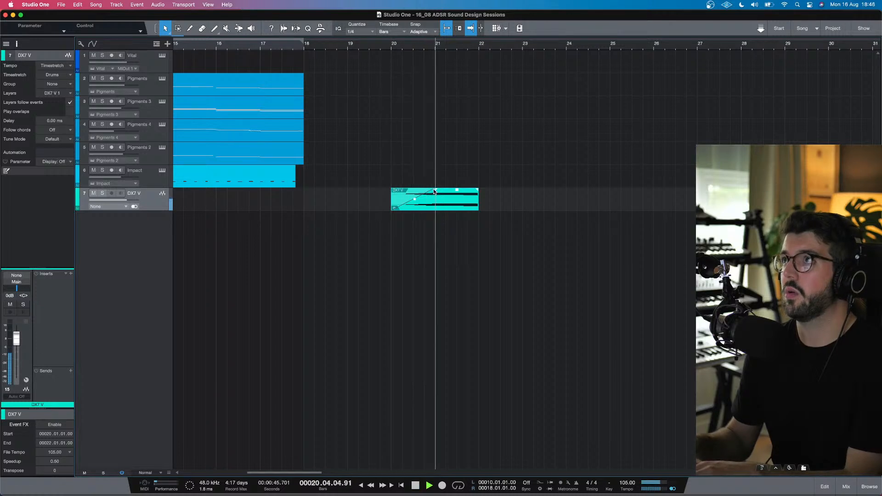
pyautogui.moveTo(435, 191); pyautogui.dragTo(492, 191)
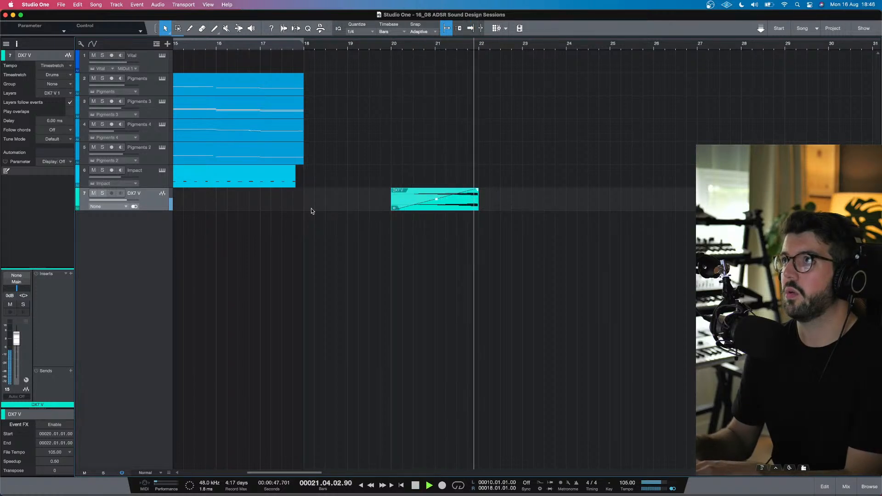
pyautogui.press('space')
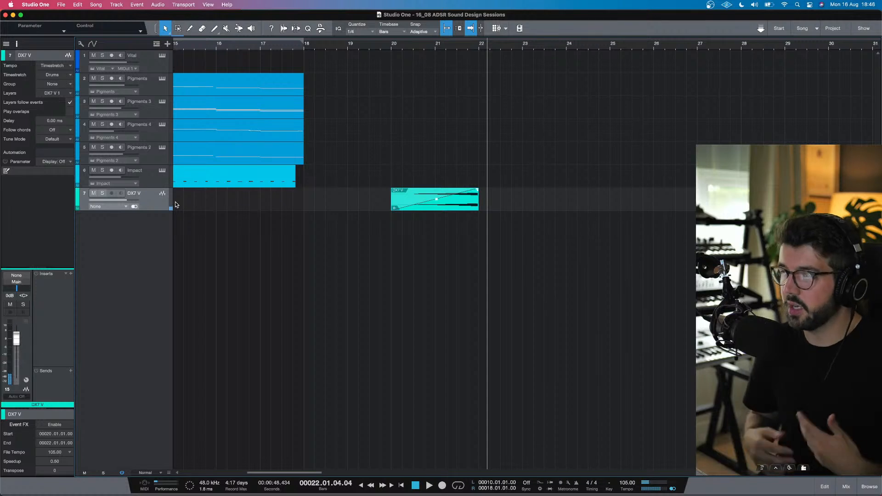
pyautogui.click(71, 274)
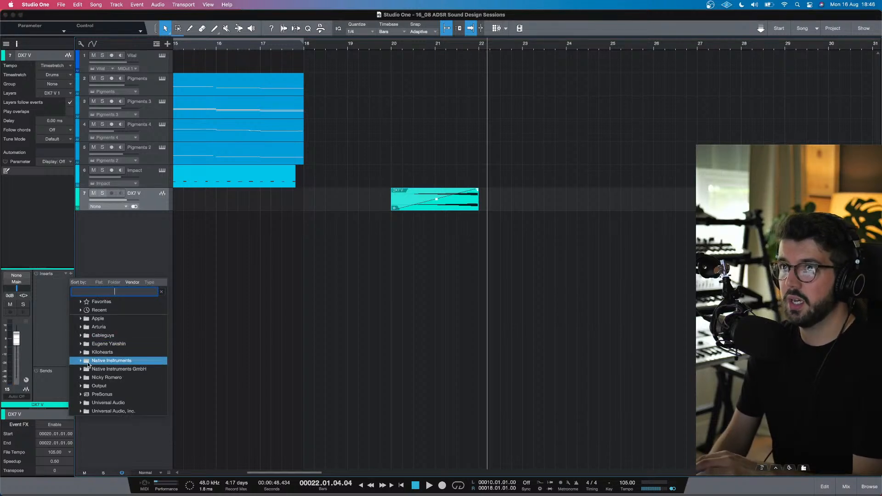
pyautogui.click(81, 345)
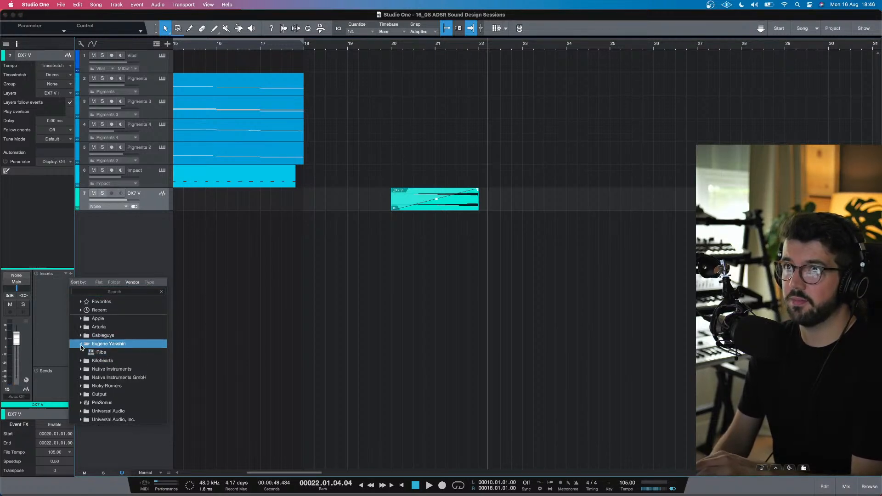
pyautogui.click(80, 344)
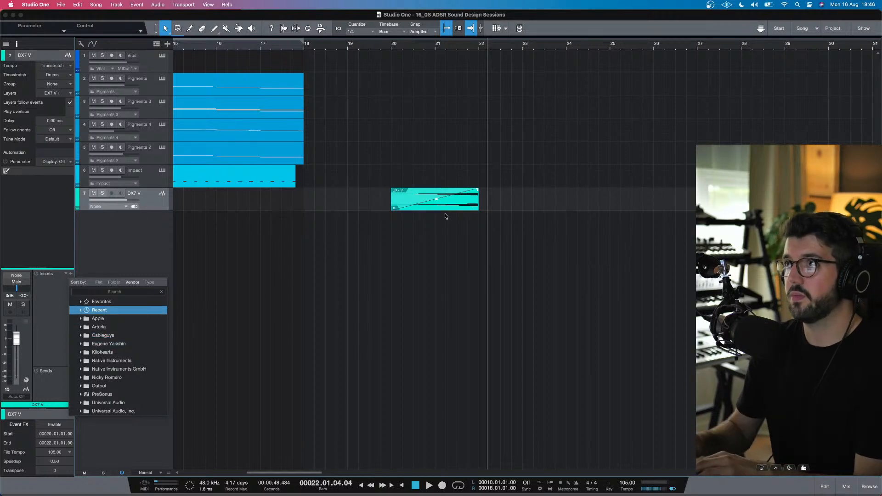
# Step: Bend the event's fade-in into a slight exponential curve
pyautogui.moveTo(437, 201); pyautogui.dragTo(437, 203)
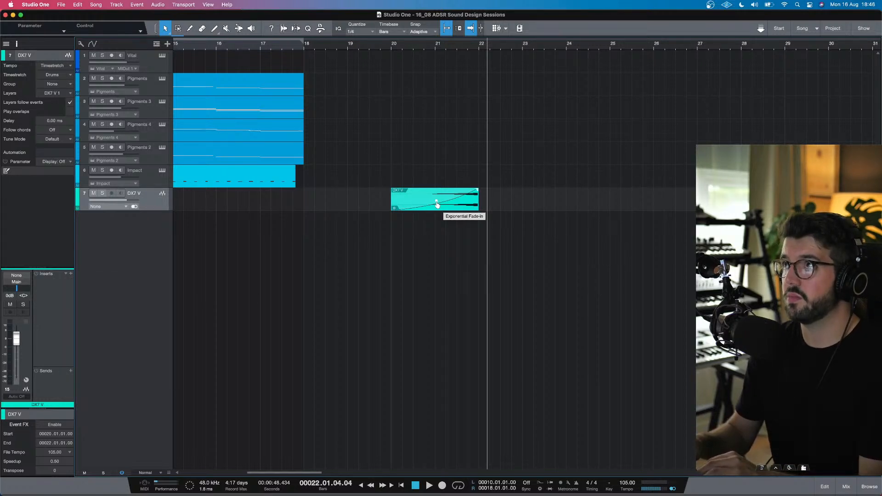
# Step: Insert the kHs Comb Filter effect on the DX7 V track and play the event from bar 20
pyautogui.click(71, 274)
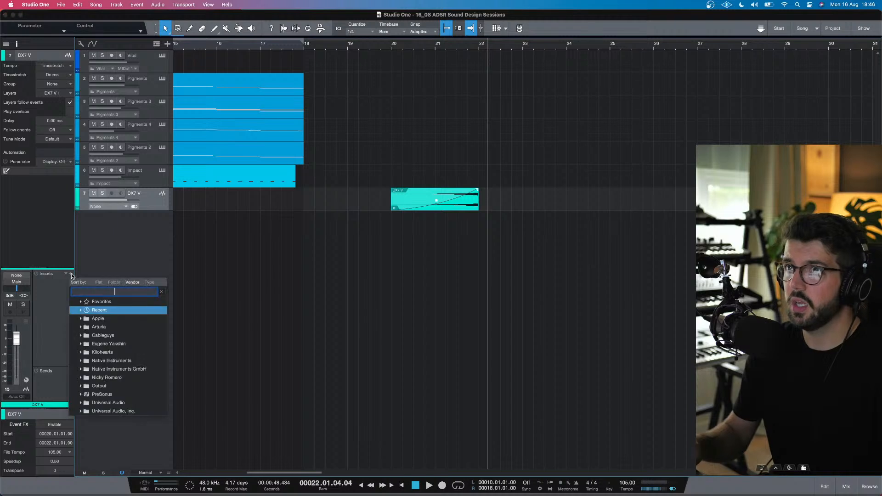
pyautogui.write('khs')
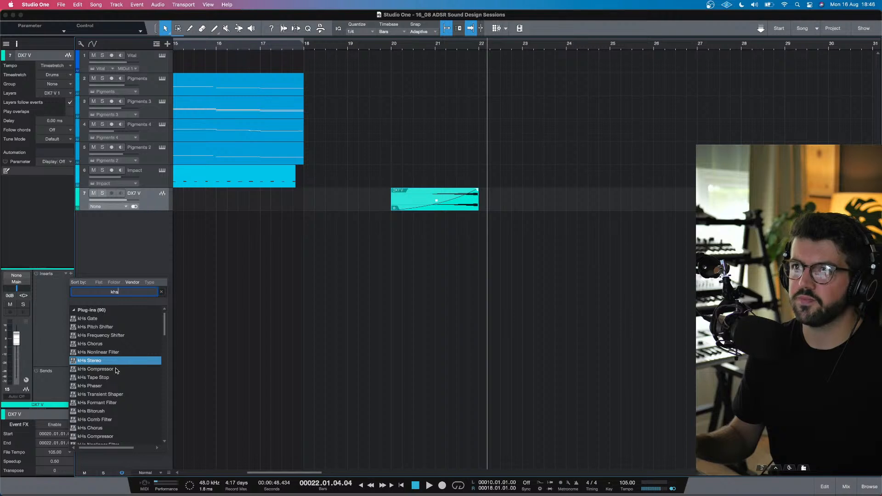
pyautogui.doubleClick(106, 419)
pyautogui.click(390, 49)
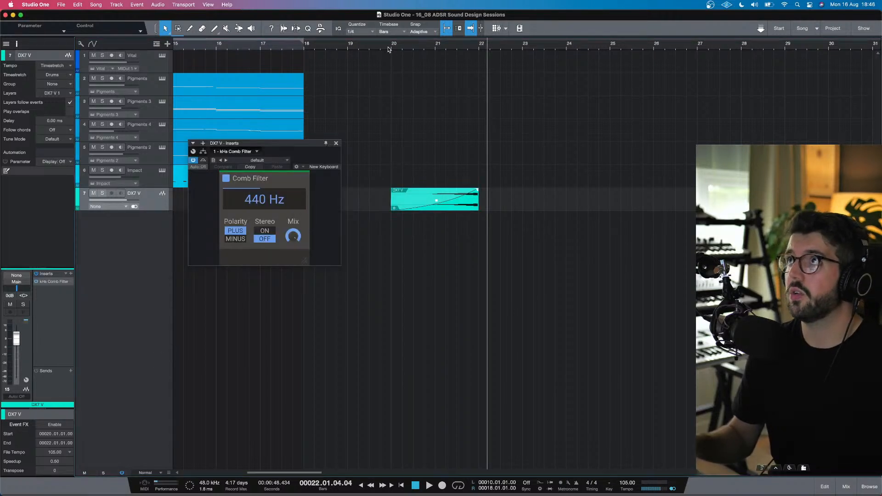
pyautogui.press('space')
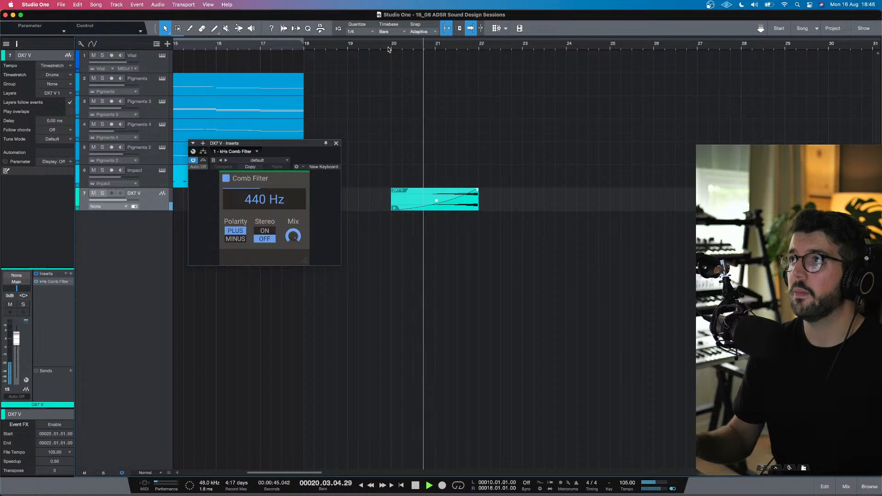
# Step: Lower the Comb Filter's mix to about 88 % and insert the kHs Distortion effect on the DX7 V track
pyautogui.moveTo(296, 235); pyautogui.dragTo(296, 242)
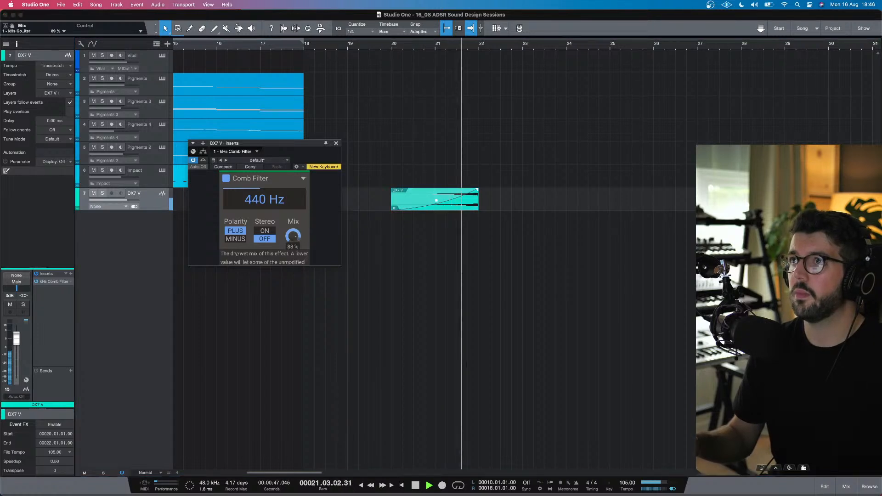
pyautogui.press('space')
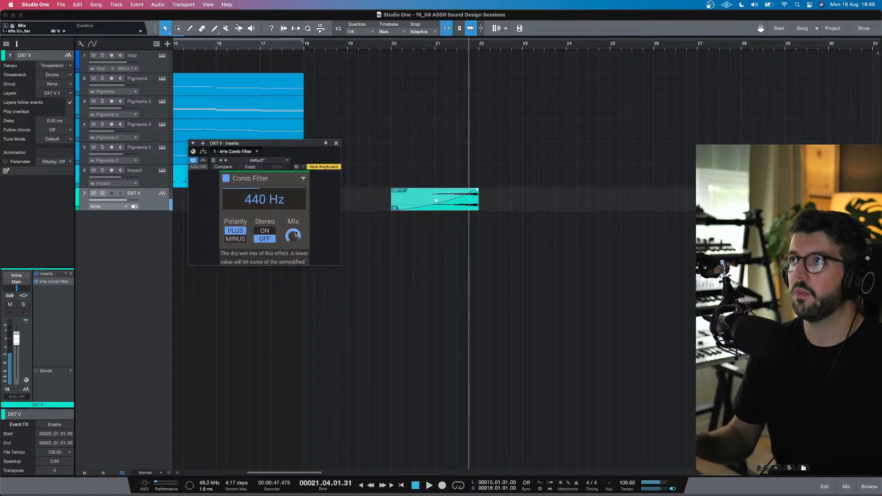
pyautogui.click(71, 274)
pyautogui.write('khs')
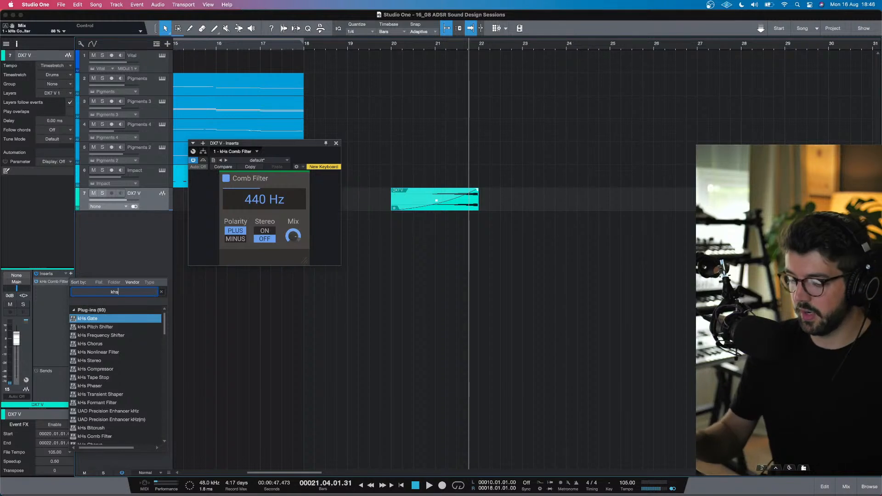
pyautogui.scroll(-3, 111, 382)
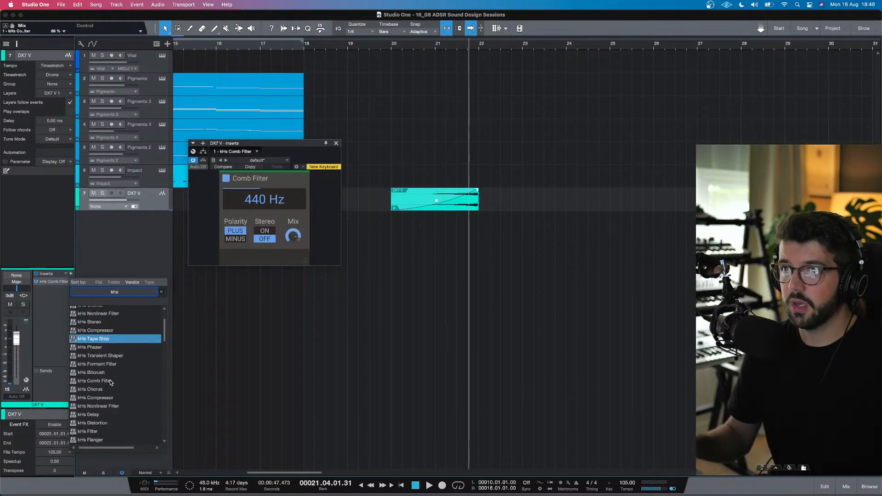
pyautogui.scroll(-2, 111, 382)
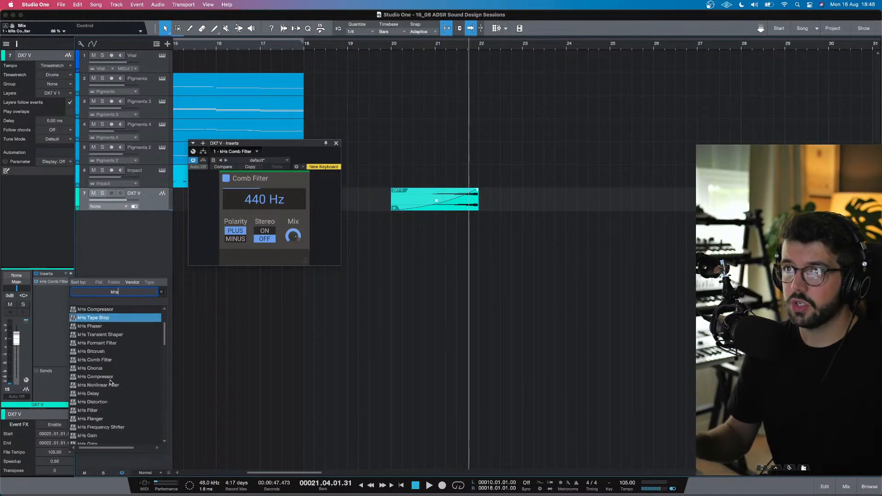
pyautogui.click(102, 403)
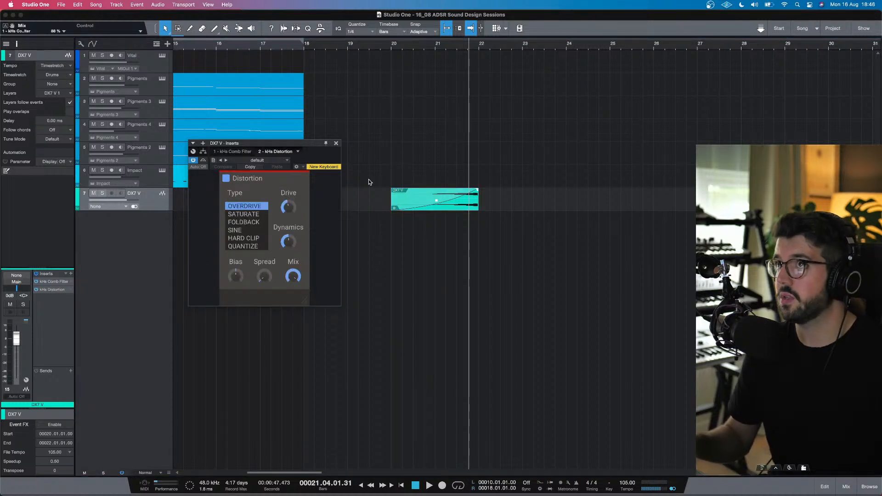
# Step: Play the DX7 V event from bar 20 to hear it with the distortion
pyautogui.click(391, 51)
pyautogui.press('space')
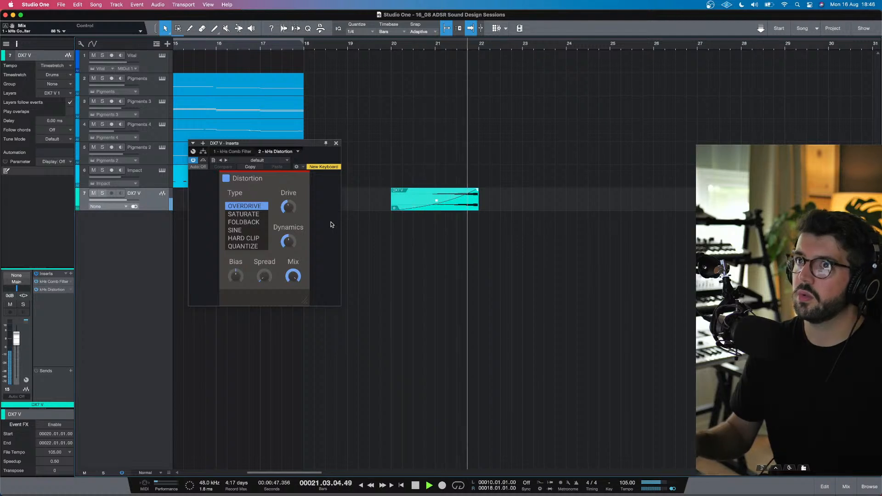
pyautogui.press('space')
# Step: Try the Open AIR reverb as the third insert on the DX7 V track, and remove it
pyautogui.click(71, 274)
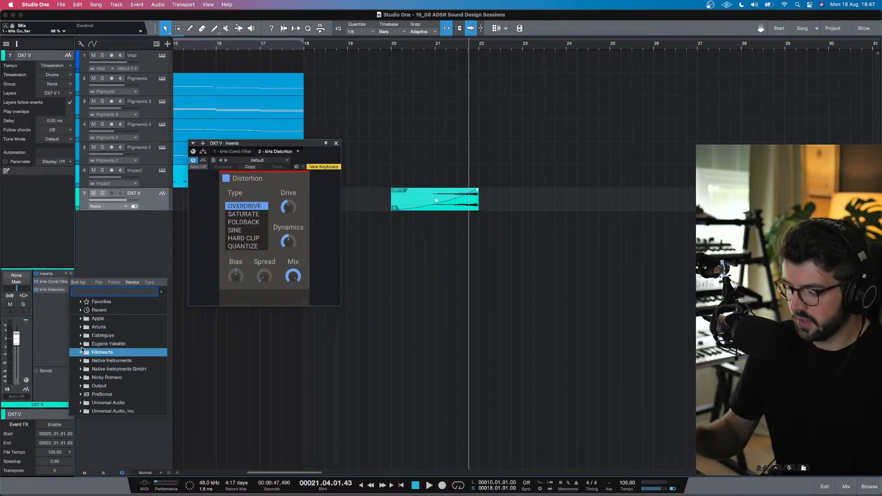
pyautogui.write('rev')
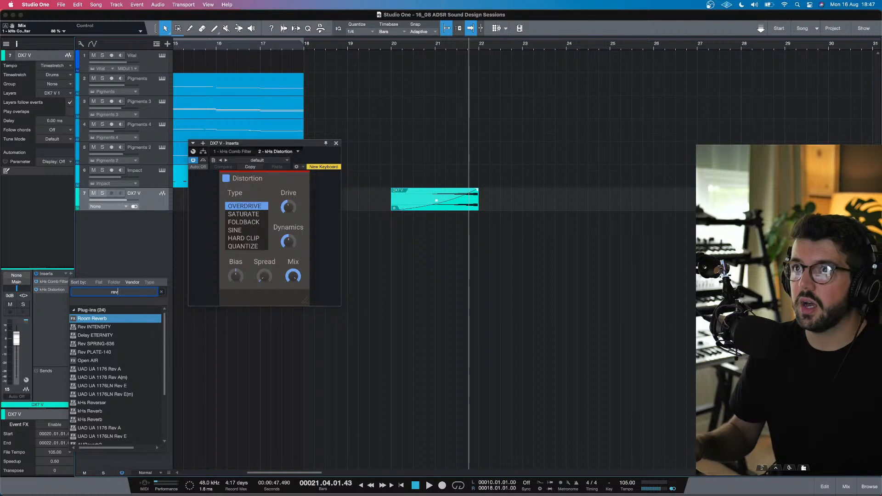
pyautogui.doubleClick(95, 362)
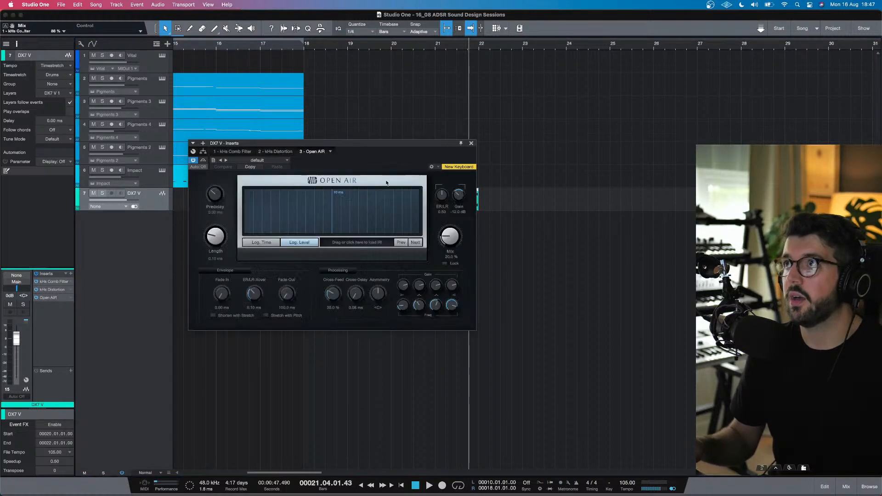
pyautogui.click(390, 47)
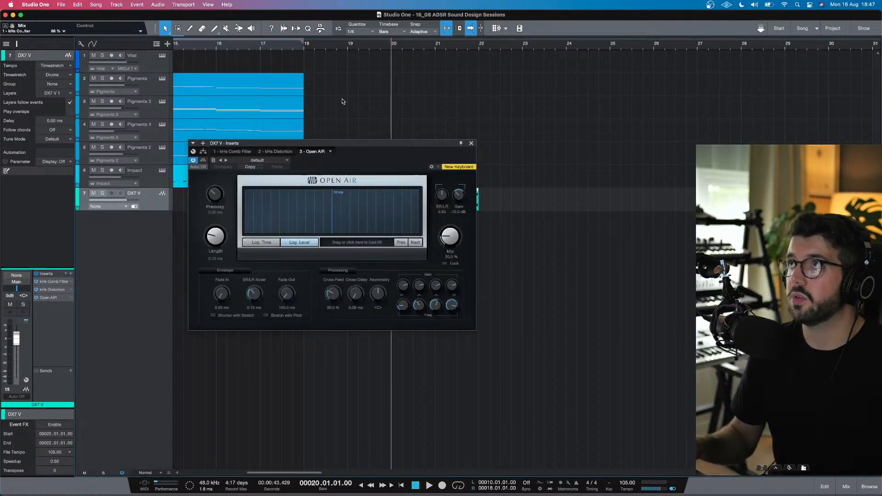
pyautogui.click(283, 153)
pyautogui.click(320, 152)
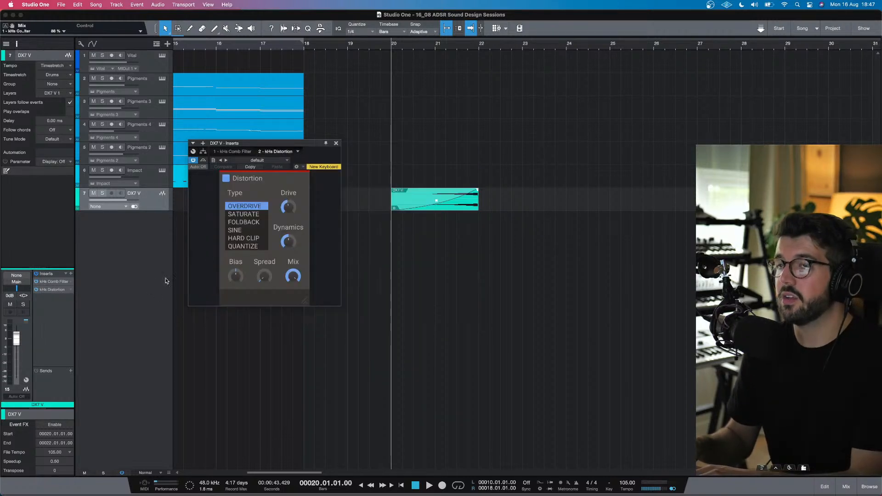
# Step: Insert the Rev INTENSITY reverb on the DX7 V track and decline its feature tour
pyautogui.click(70, 274)
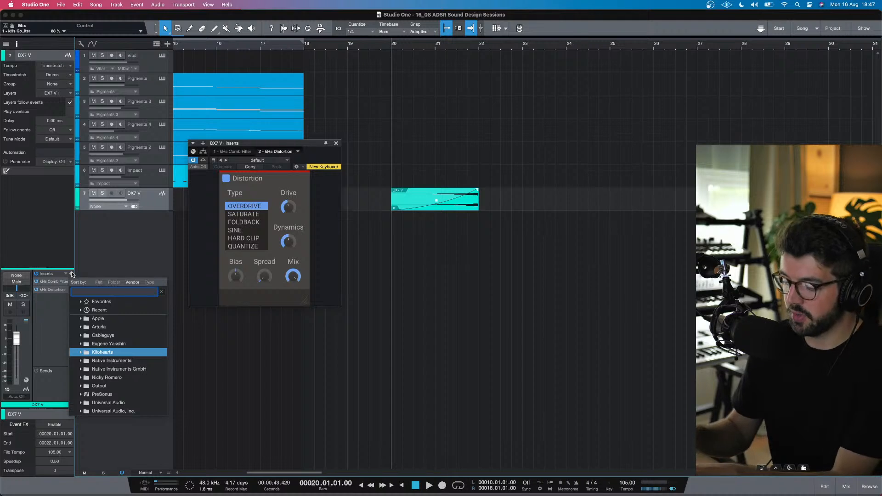
pyautogui.write('rever')
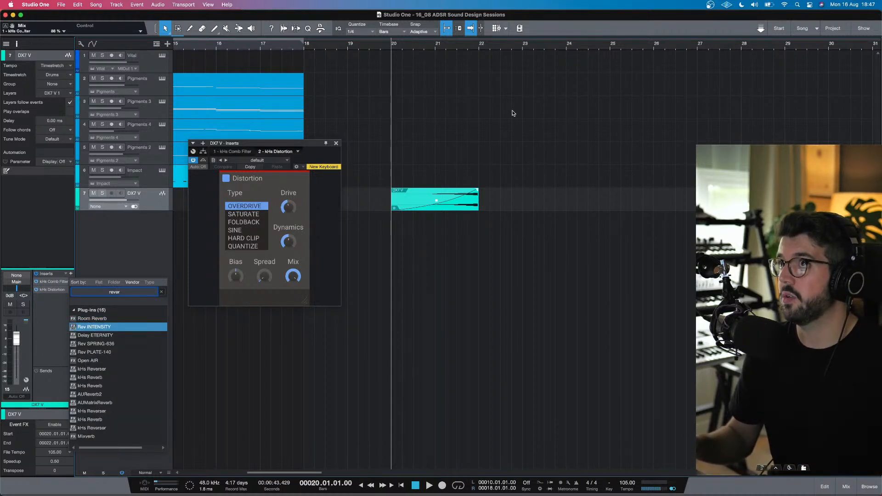
pyautogui.press('Return')
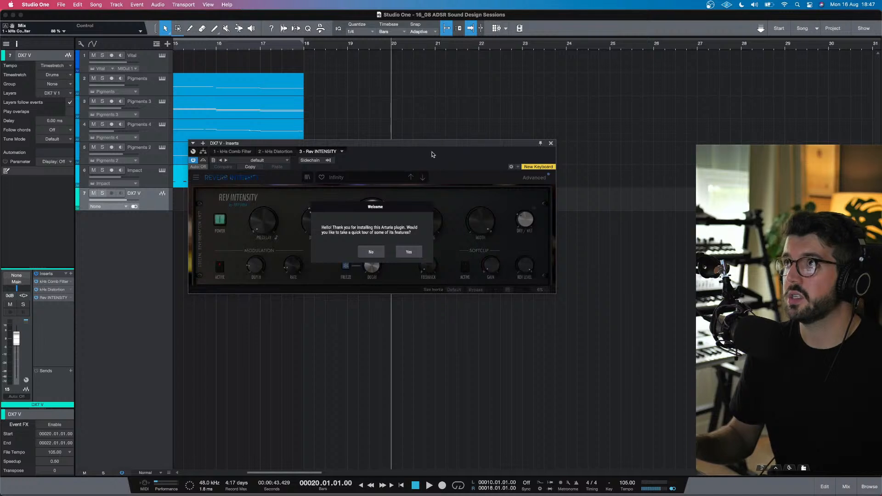
pyautogui.click(371, 253)
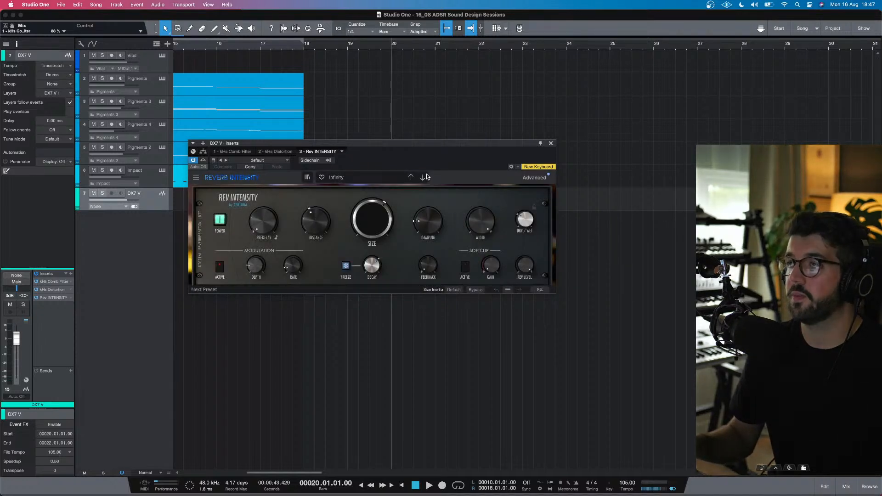
# Step: Set the Rev INTENSITY dry/wet balance to about 0.43 while playing the event, and close the insert window
pyautogui.press('space')
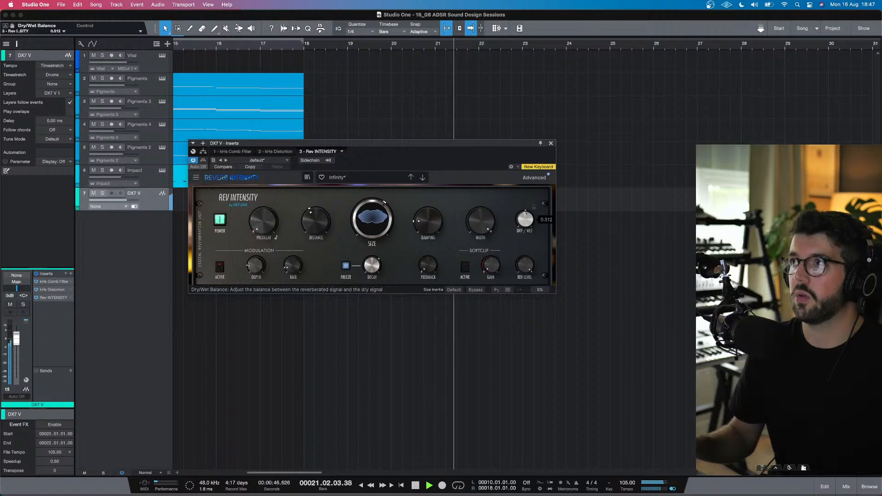
pyautogui.moveTo(525, 220); pyautogui.dragTo(525, 208)
pyautogui.click(551, 143)
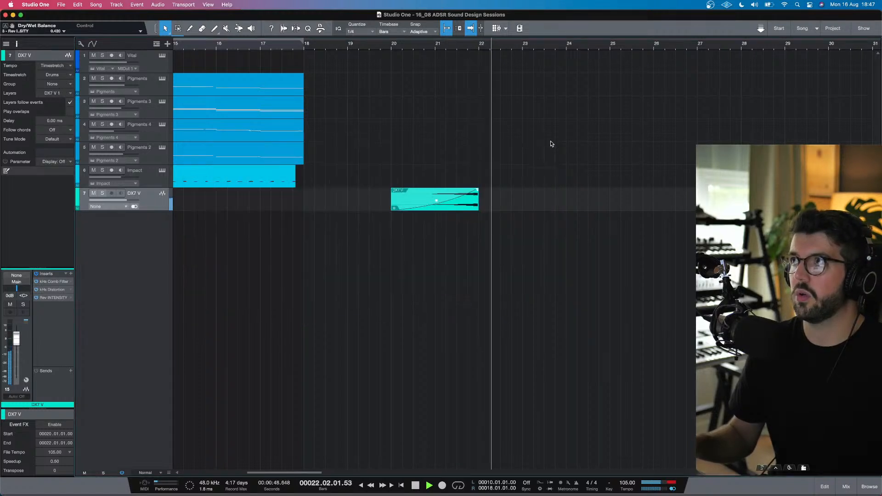
pyautogui.press('space')
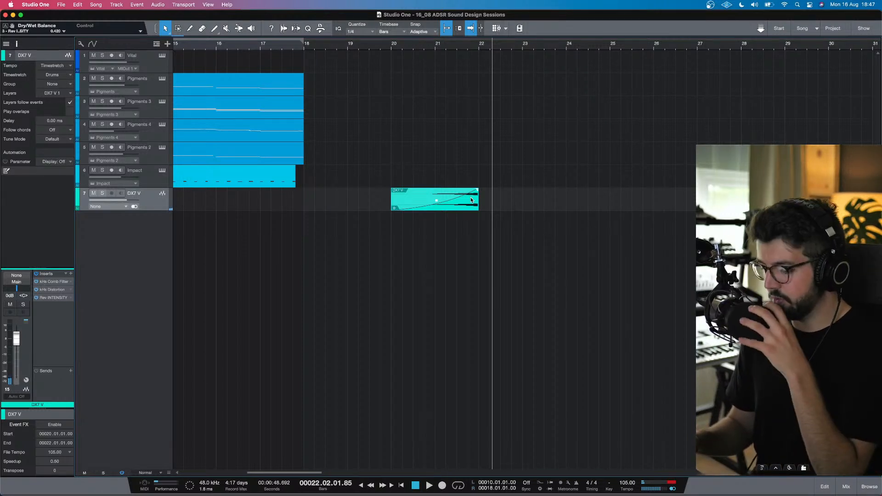
# Step: Bounce the DX7 V event to new audio and cut away everything before bar 21
pyautogui.press('super+b')
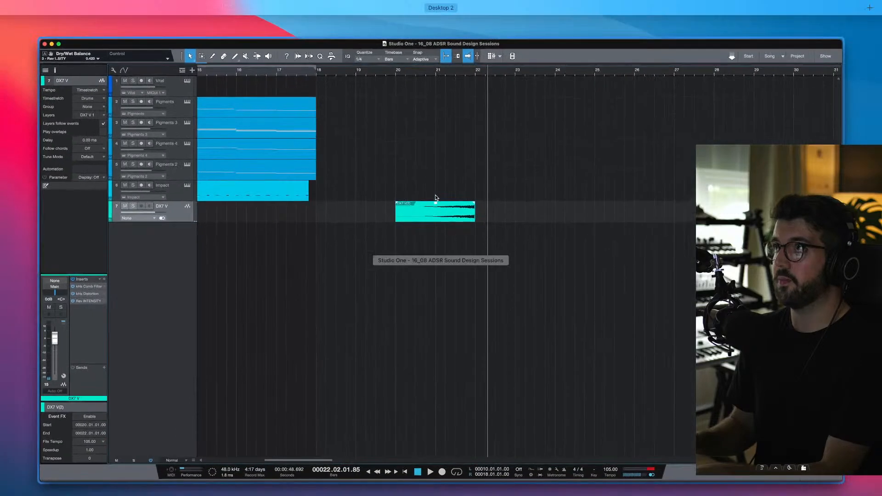
pyautogui.press('3')
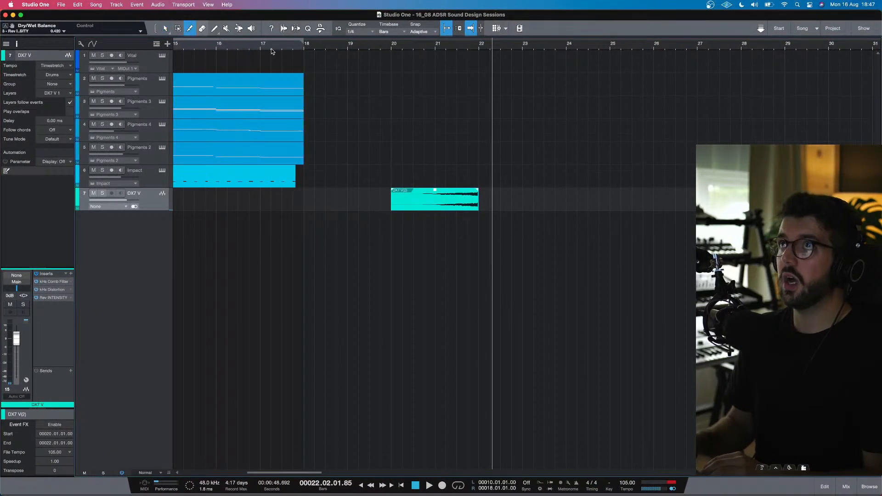
pyautogui.click(435, 193)
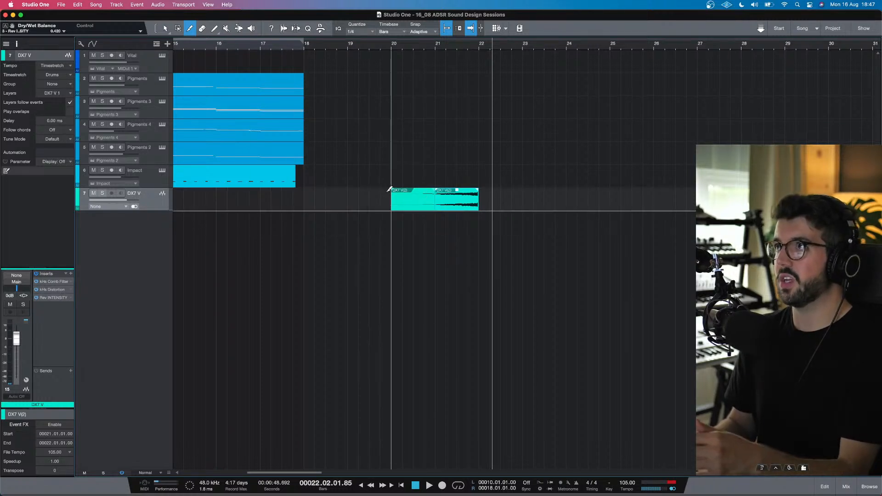
pyautogui.press('1')
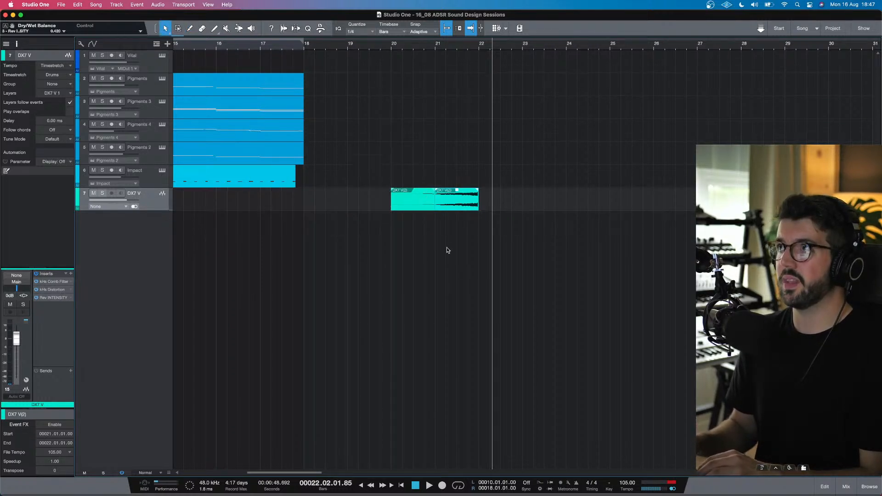
pyautogui.click(422, 204)
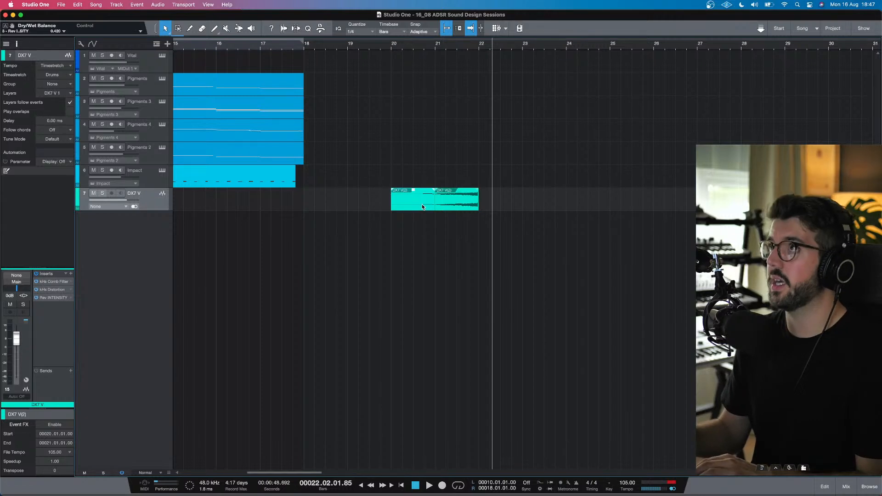
pyautogui.press('Delete')
# Step: Stretch the event to end at bar 23 with a full-length fade-in, and play it from bar 21
pyautogui.moveTo(486, 209); pyautogui.dragTo(524, 205)
pyautogui.moveTo(443, 189); pyautogui.dragTo(535, 202)
pyautogui.click(435, 50)
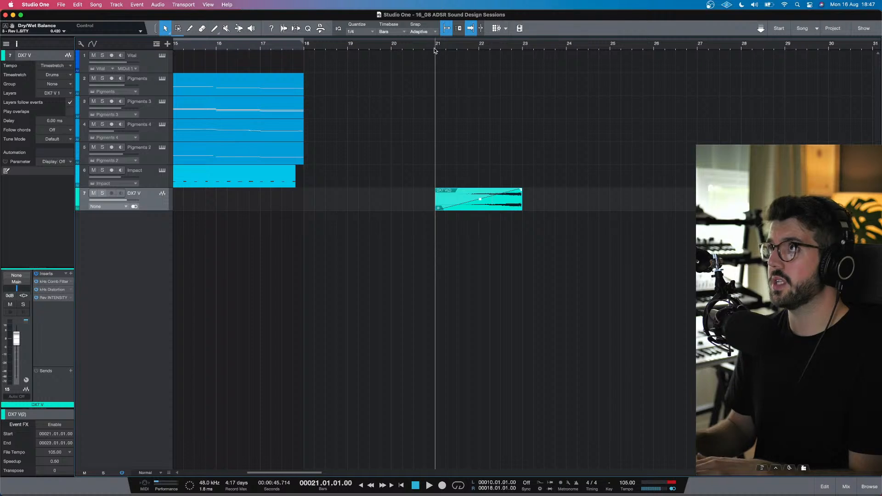
pyautogui.press('space')
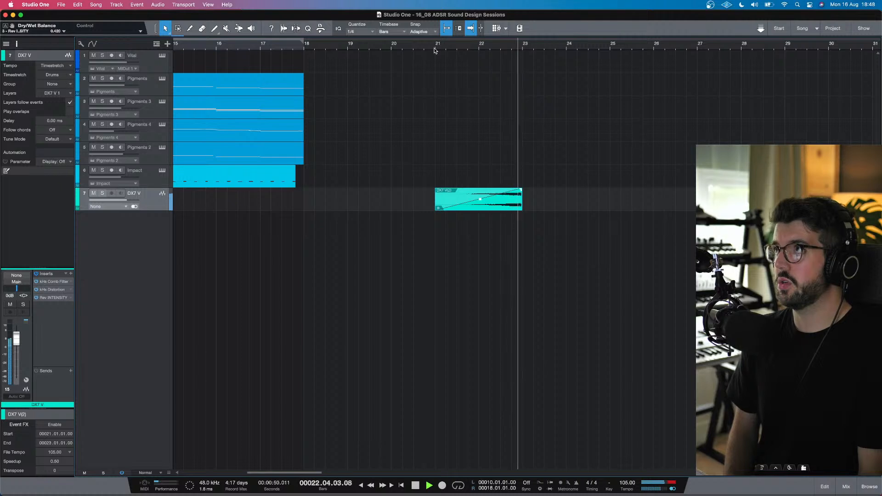
pyautogui.press('space')
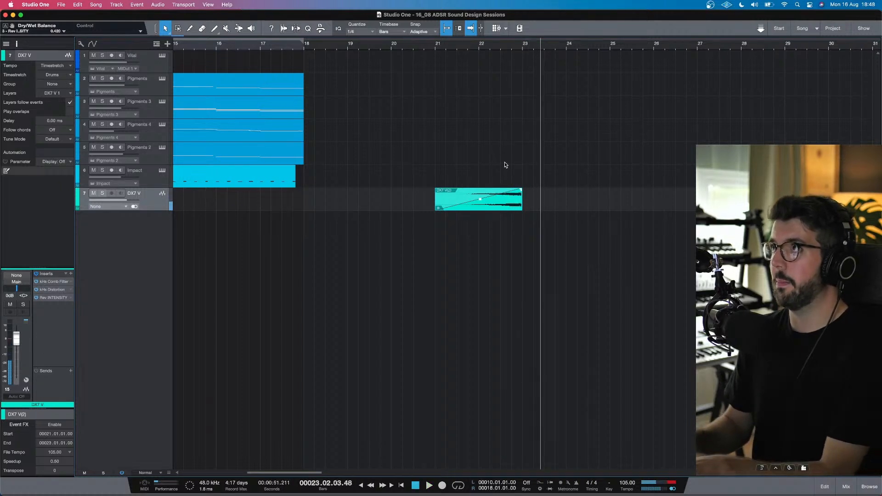
# Step: Split off and delete the short tail of the DX7 V event just before bar 23
pyautogui.click(512, 46)
pyautogui.press('e')
pyautogui.press('e')
pyautogui.press('e')
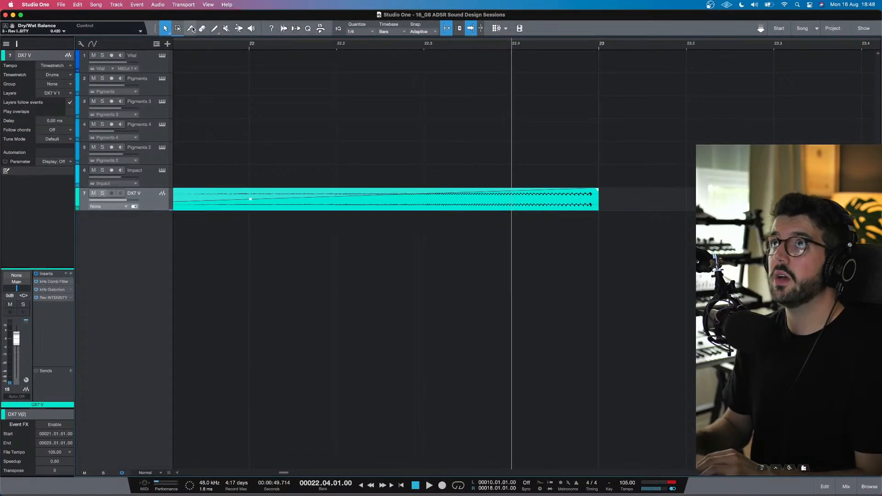
pyautogui.click(191, 29)
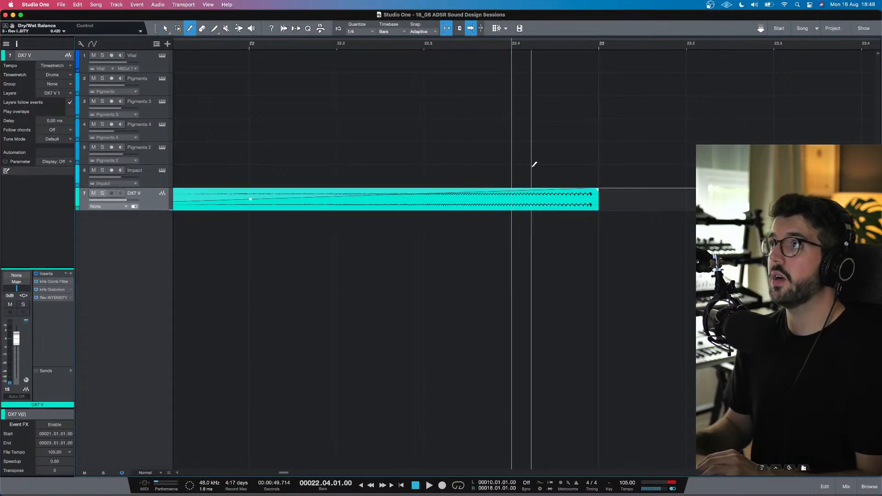
pyautogui.click(586, 196)
pyautogui.press('Delete')
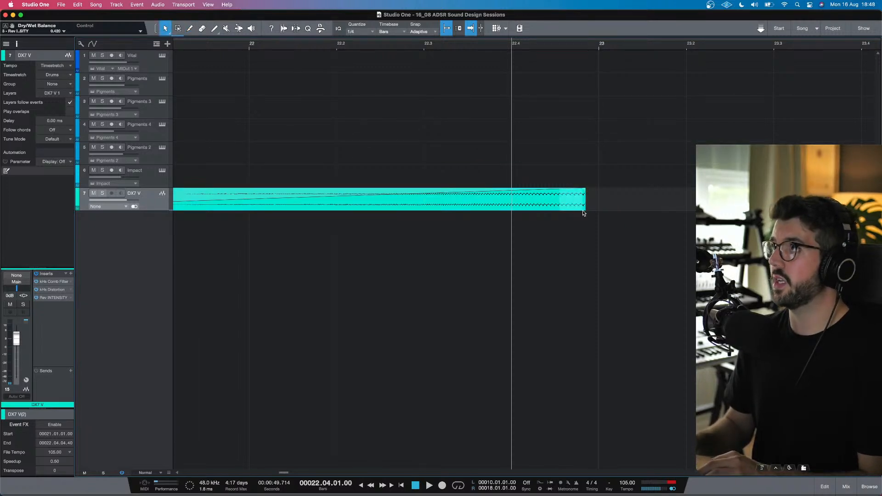
# Step: Align the trimmed event's start with bar 21 and stretch its end to bar 23
pyautogui.moveTo(585, 198); pyautogui.dragTo(600, 198)
pyautogui.press('w')
pyautogui.press('w')
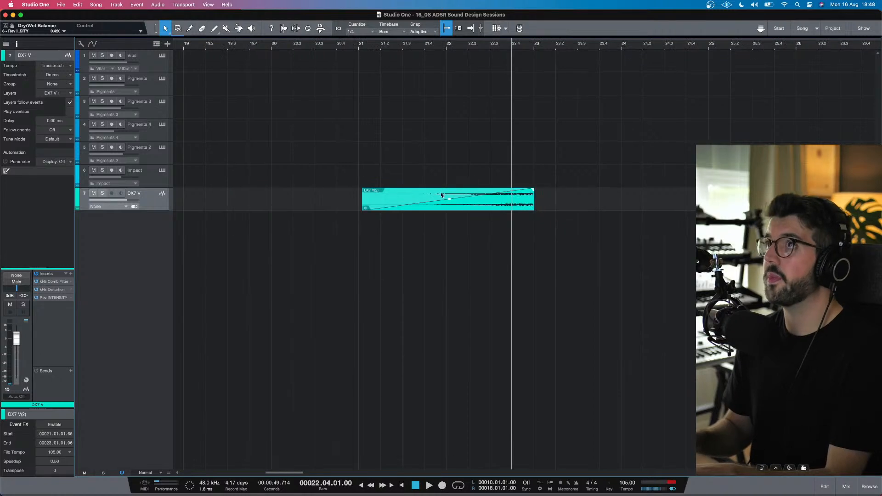
pyautogui.moveTo(375, 207); pyautogui.dragTo(373, 207)
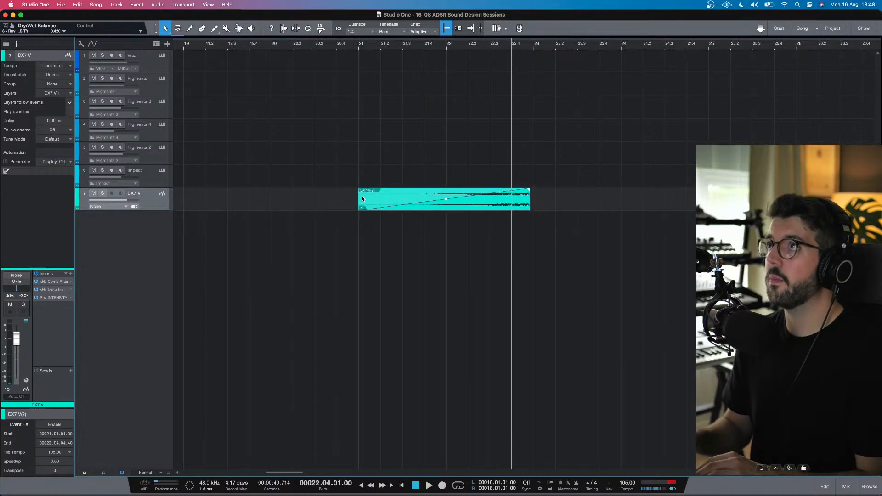
pyautogui.moveTo(518, 210); pyautogui.dragTo(535, 206)
# Step: Bounce the stretched event to new audio and shorten it to end at bar 23
pyautogui.press('super+b')
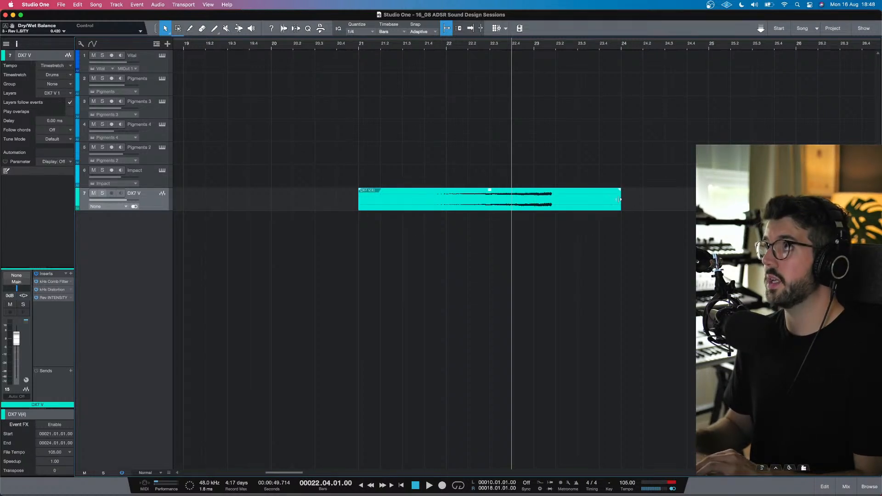
pyautogui.moveTo(619, 200); pyautogui.dragTo(537, 199)
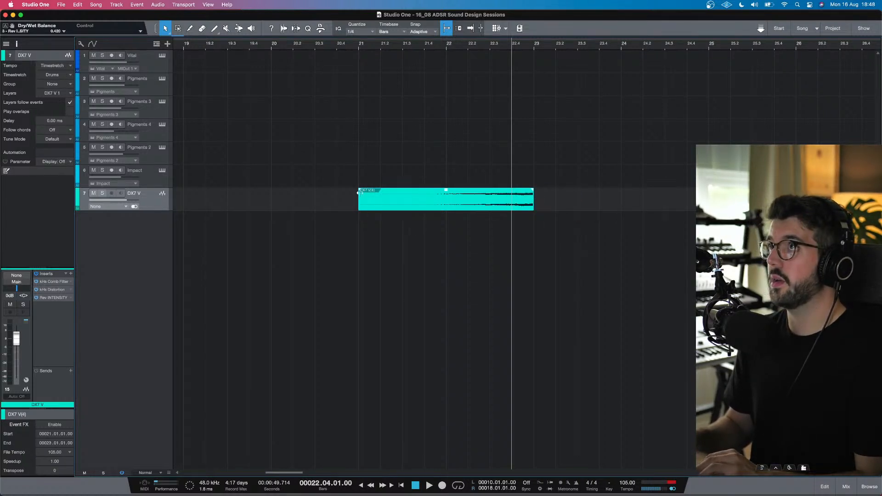
# Step: Extend the bounced event's fade-in over its full length and move the event to start at bar 18
pyautogui.moveTo(359, 192); pyautogui.dragTo(551, 199)
pyautogui.moveTo(489, 203); pyautogui.dragTo(226, 203)
pyautogui.moveTo(285, 472); pyautogui.dragTo(138, 477)
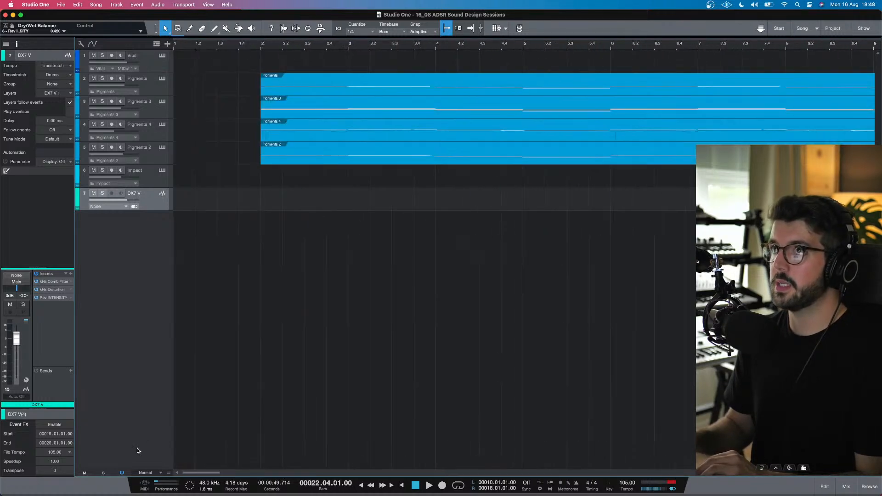
# Step: Move the DX7 V riser event to start at bar 9 and end at bar 10
pyautogui.press('w')
pyautogui.press('w')
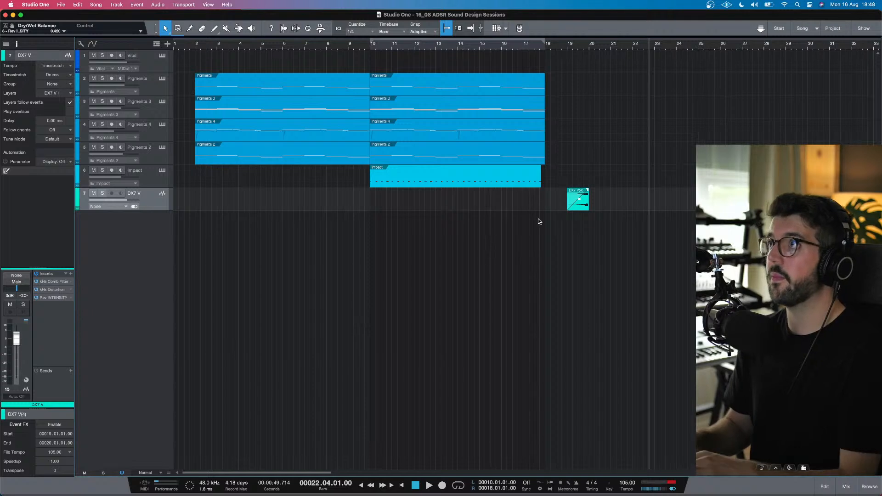
pyautogui.moveTo(585, 205); pyautogui.dragTo(366, 211)
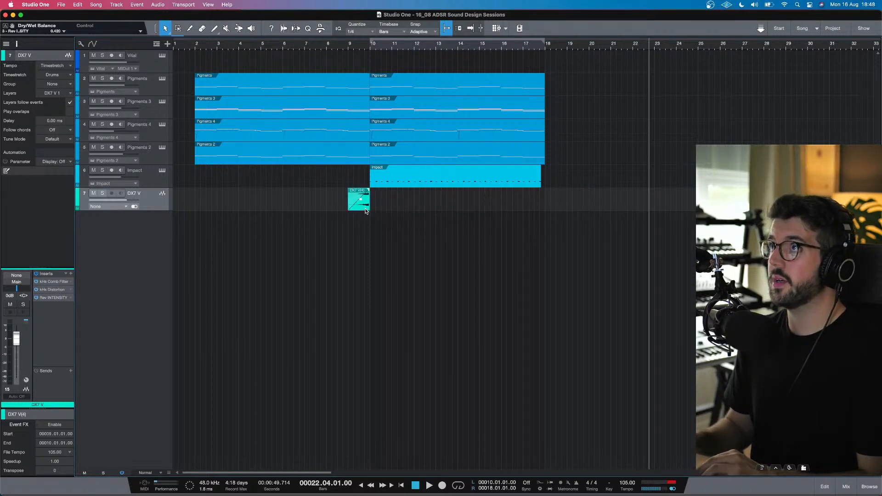
# Step: Play the transition into bar 10 and raise the DX7 V track volume to +1.9 dB
pyautogui.click(320, 44)
pyautogui.press('space')
pyautogui.moveTo(131, 201); pyautogui.dragTo(123, 201)
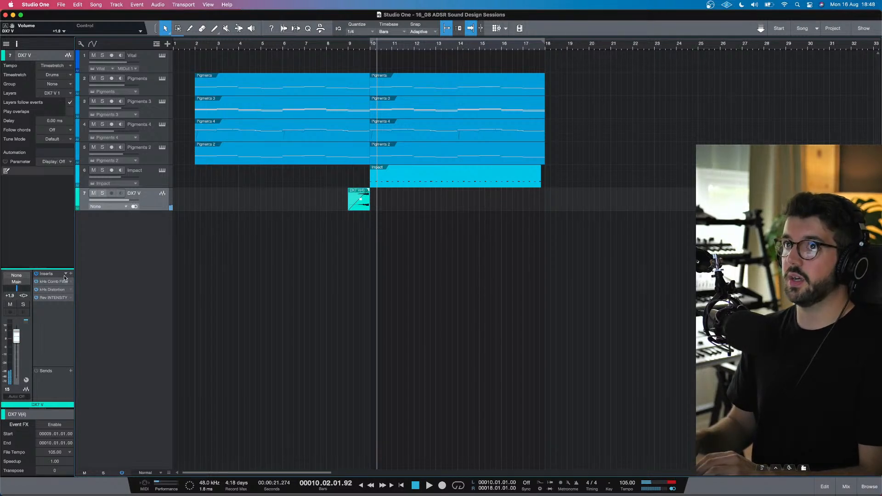
# Step: Show the advanced controls of the DX7 V track's Rev INTENSITY reverb and adjust its Size
pyautogui.click(53, 298)
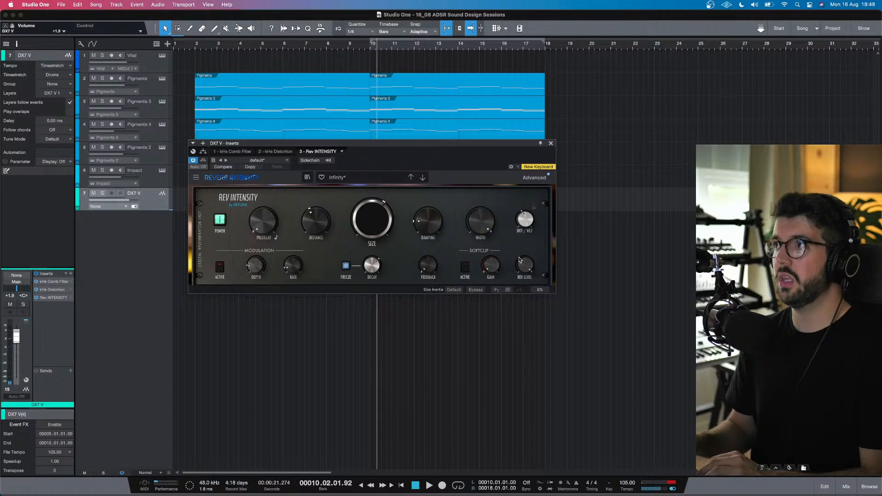
pyautogui.click(534, 178)
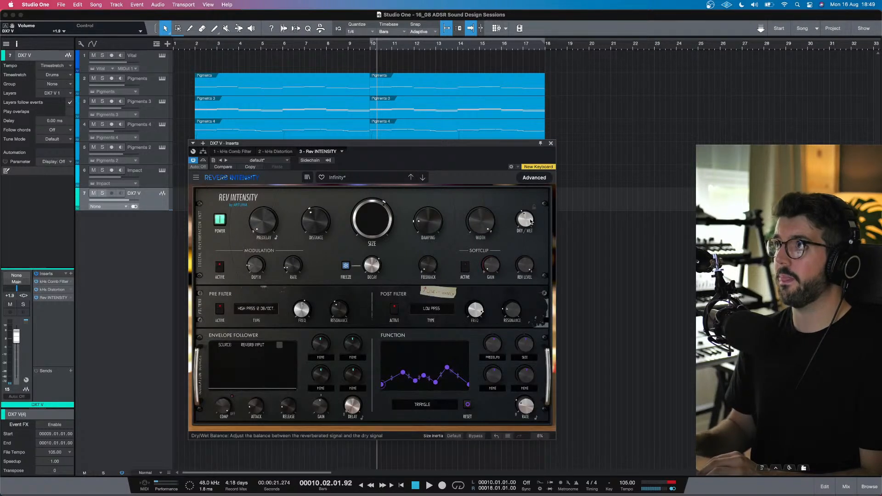
pyautogui.moveTo(372, 218)
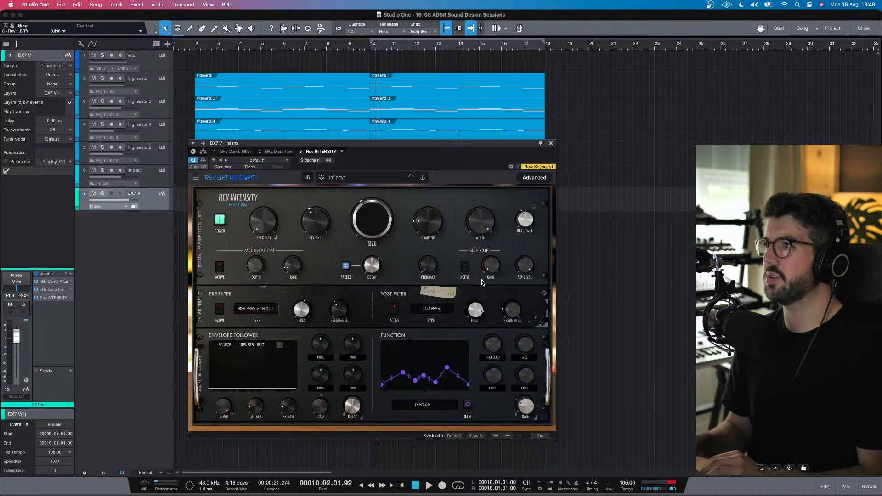
pyautogui.click(551, 143)
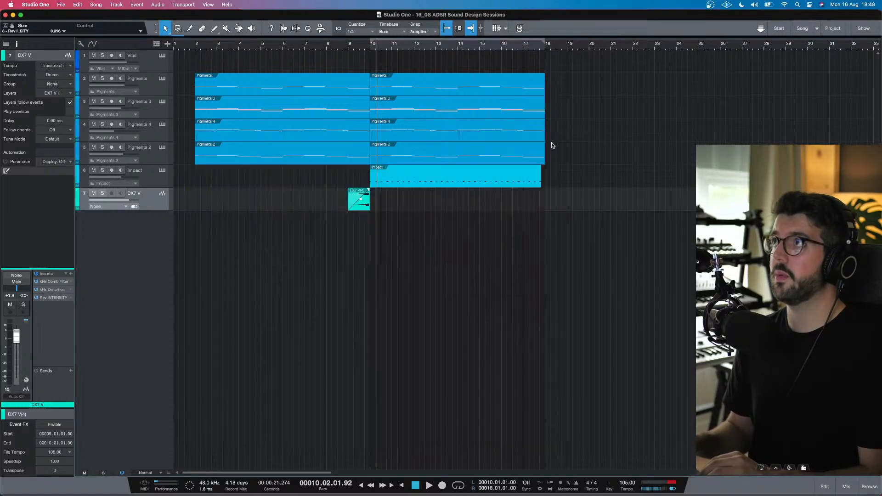
# Step: Play the arrangement from bar 2 through the riser to check the transition at bar 10
pyautogui.click(192, 48)
pyautogui.click(194, 49)
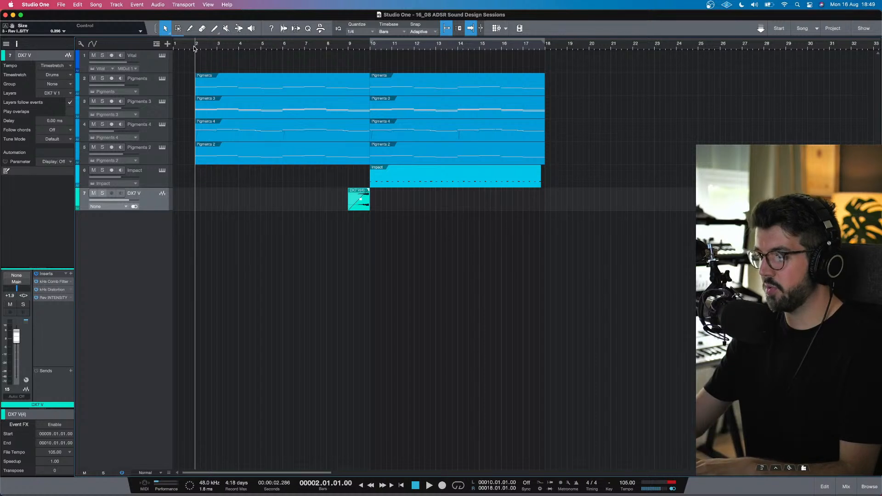
pyautogui.press('space')
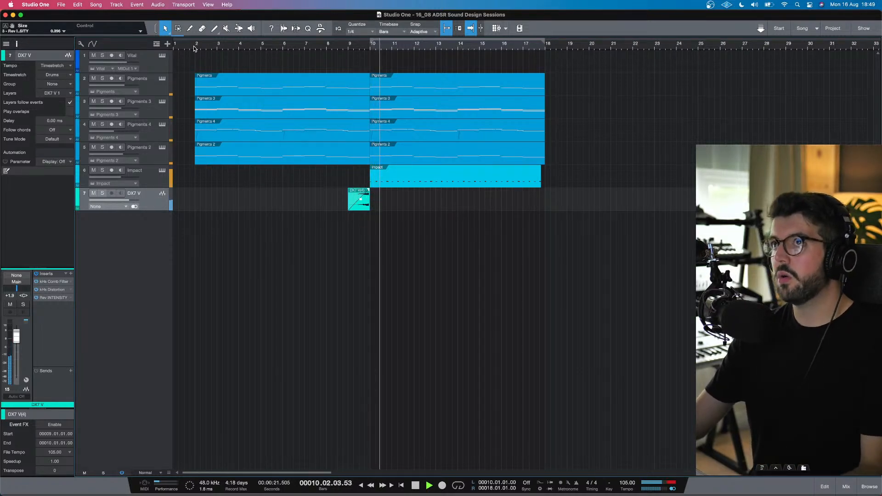
pyautogui.press('space')
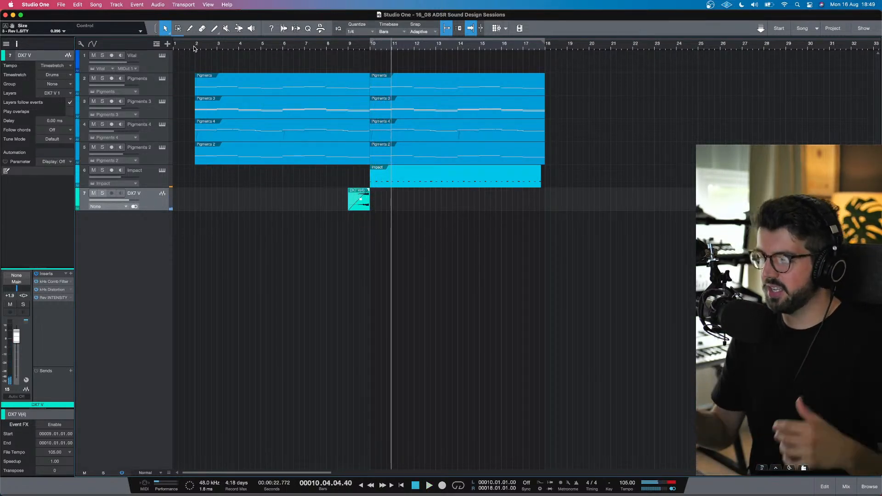
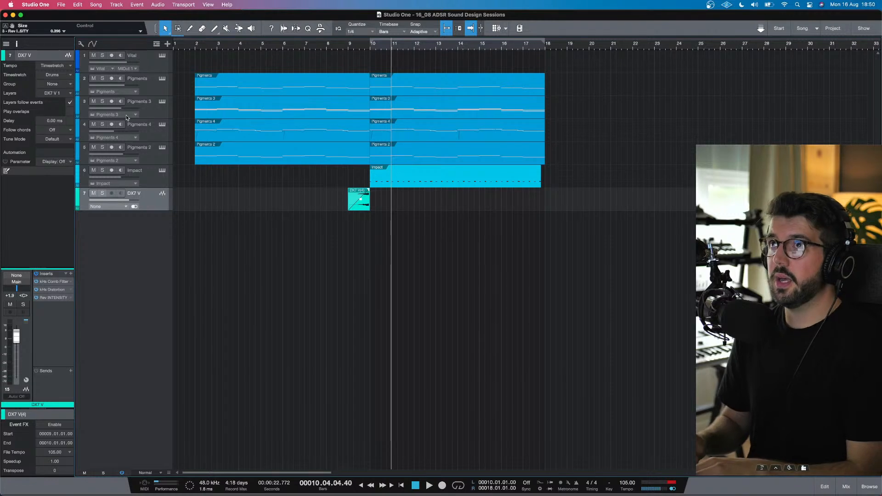
# Step: Duplicate the Pigments track completely and delete the copy's event spanning bars 2 to 10
pyautogui.click(154, 91)
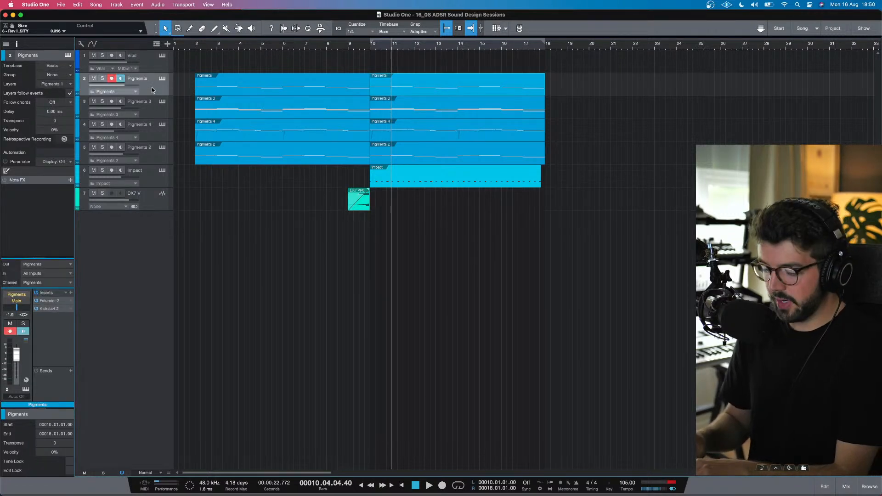
pyautogui.rightClick(154, 89)
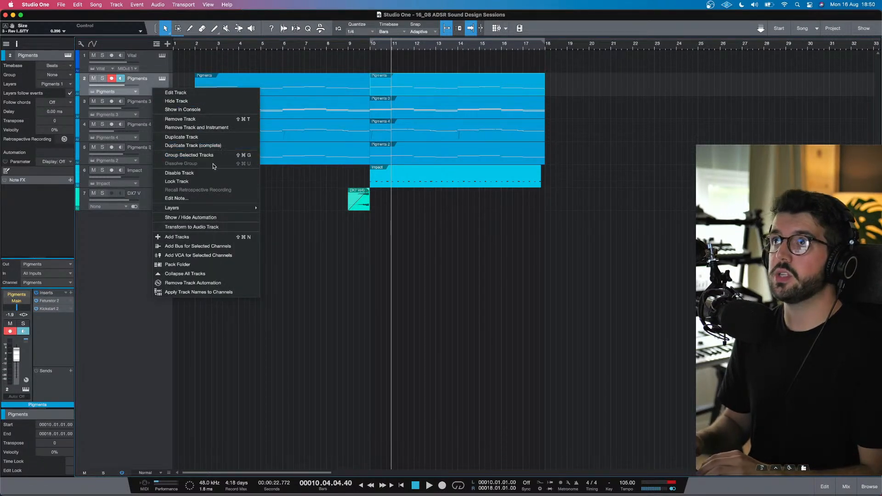
pyautogui.click(366, 90)
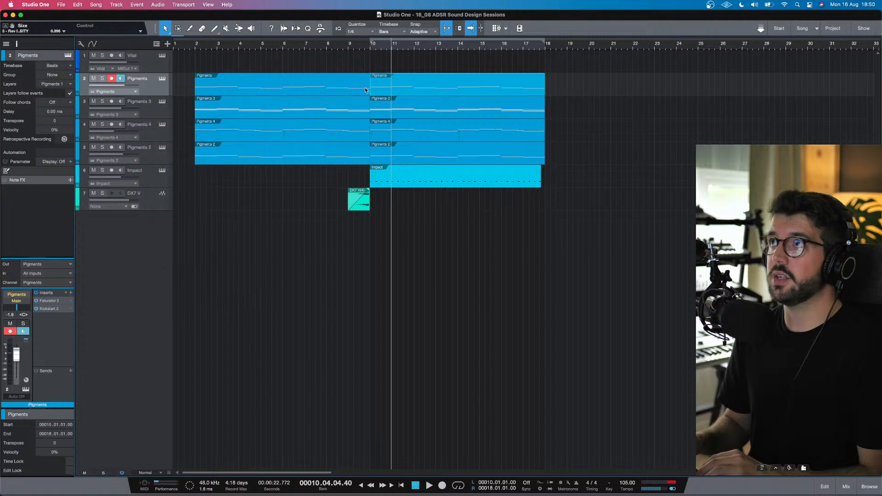
pyautogui.click(214, 104)
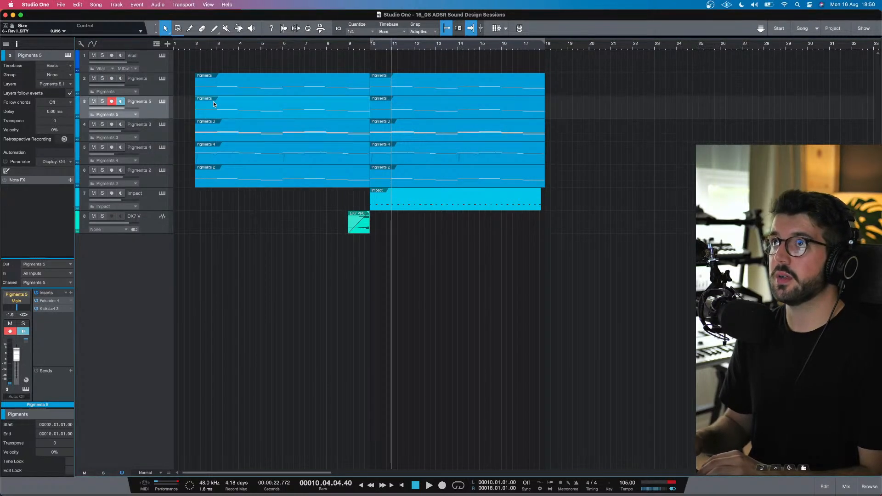
pyautogui.press('Delete')
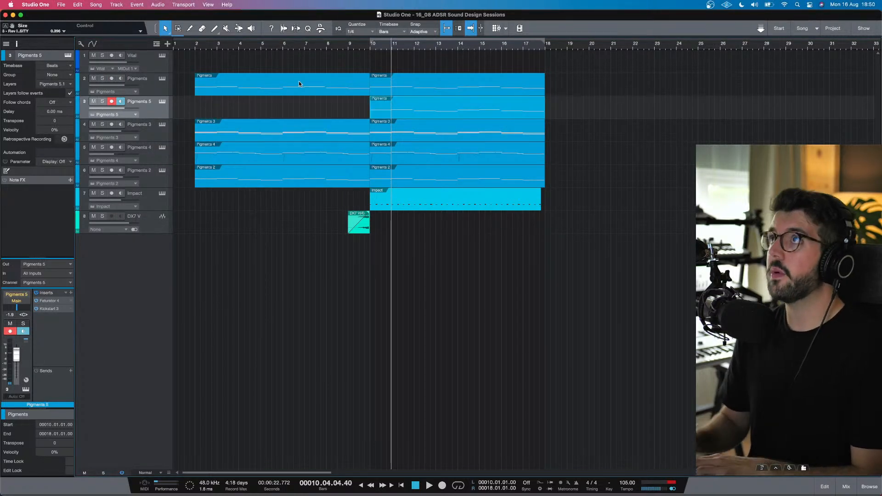
# Step: Solo the Pigments and Pigments 5 tracks and set Filter 1 of the Pigments 5 instrument to HP36 mode
pyautogui.click(103, 78)
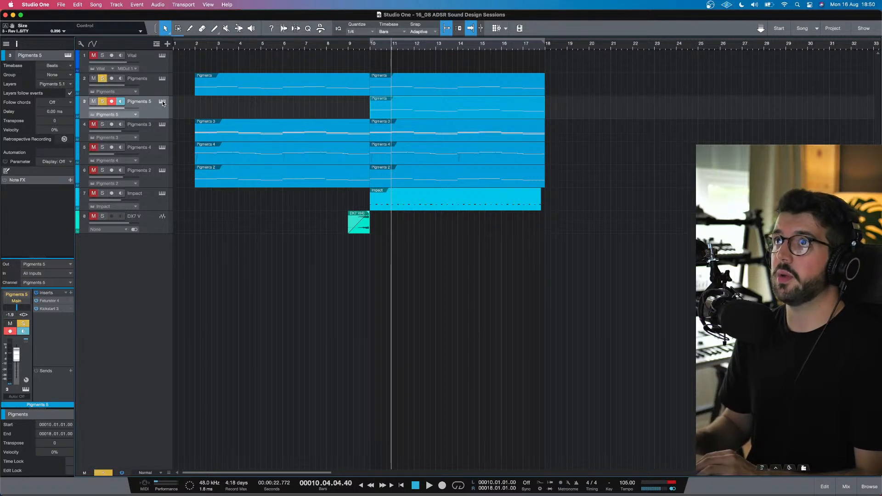
pyautogui.hotkey('shift', 'F11')
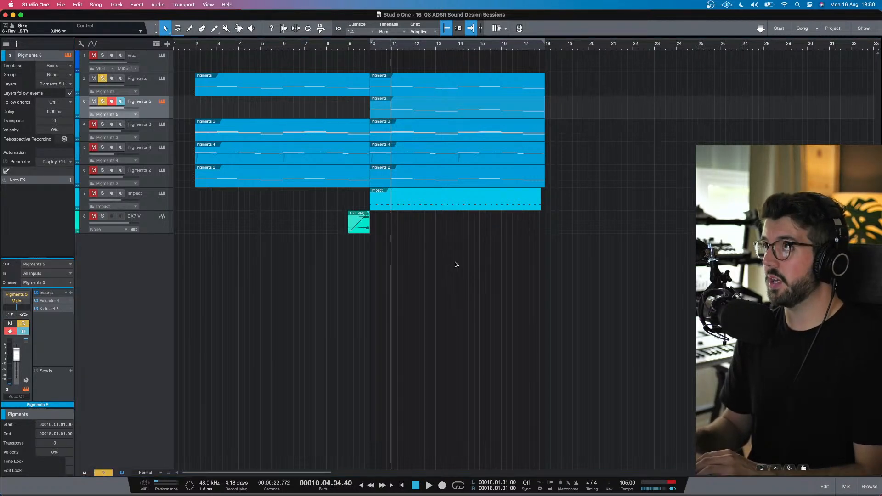
pyautogui.moveTo(697, 57); pyautogui.dragTo(465, 77)
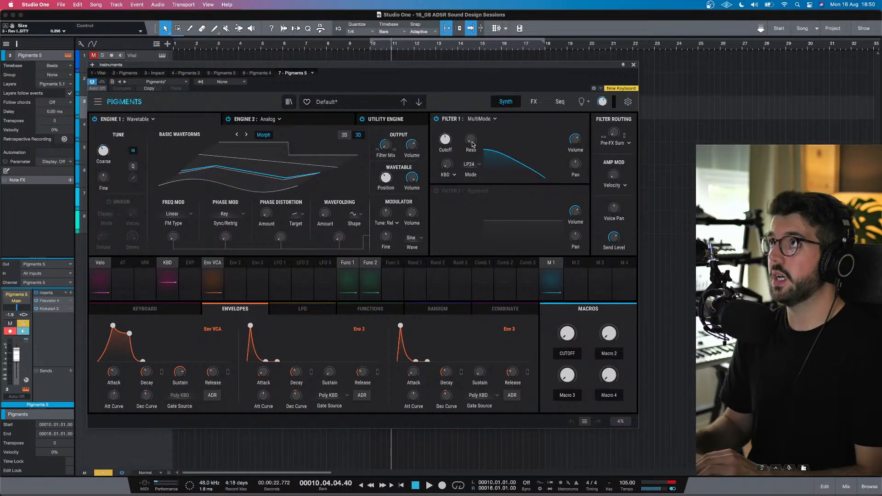
pyautogui.click(476, 164)
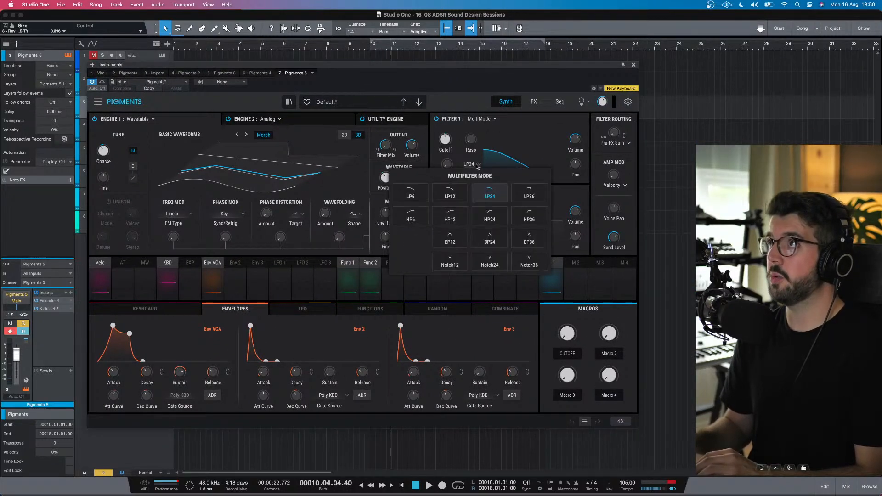
pyautogui.click(527, 216)
# Step: Enable the FX A reverb with Dry/Wet at 17% and add a Multiband compressor in the third slot
pyautogui.click(535, 101)
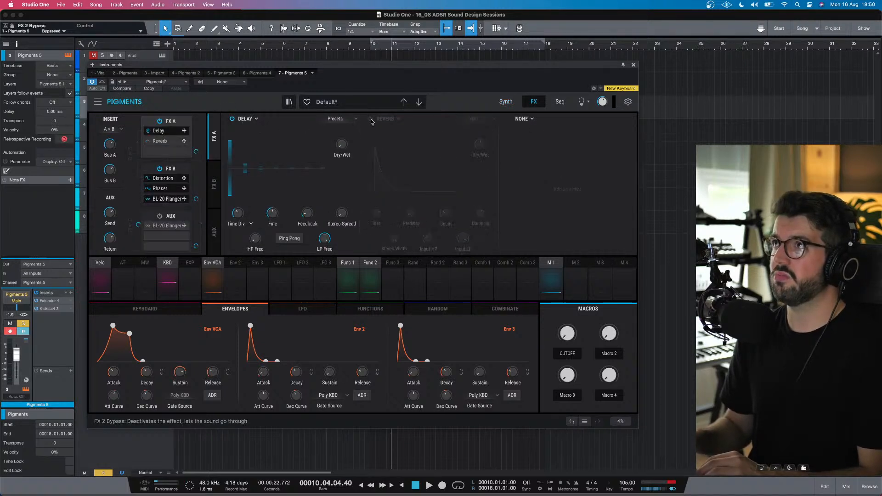
pyautogui.moveTo(490, 138)
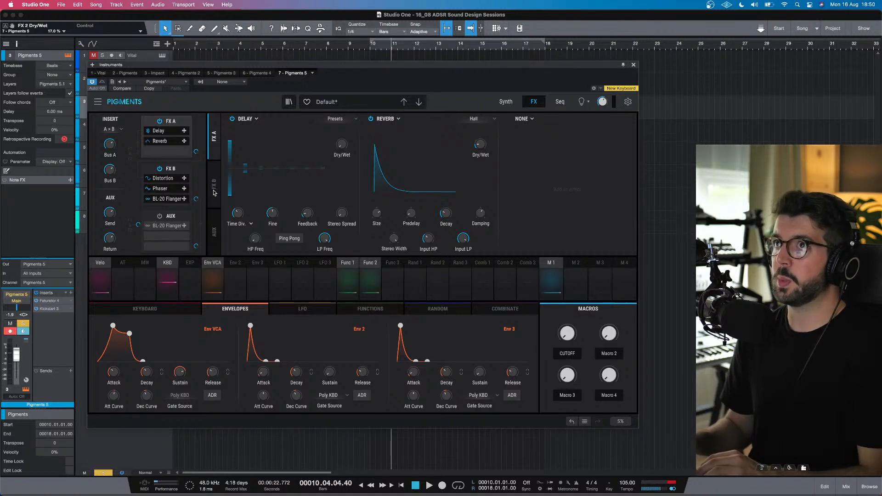
pyautogui.click(530, 119)
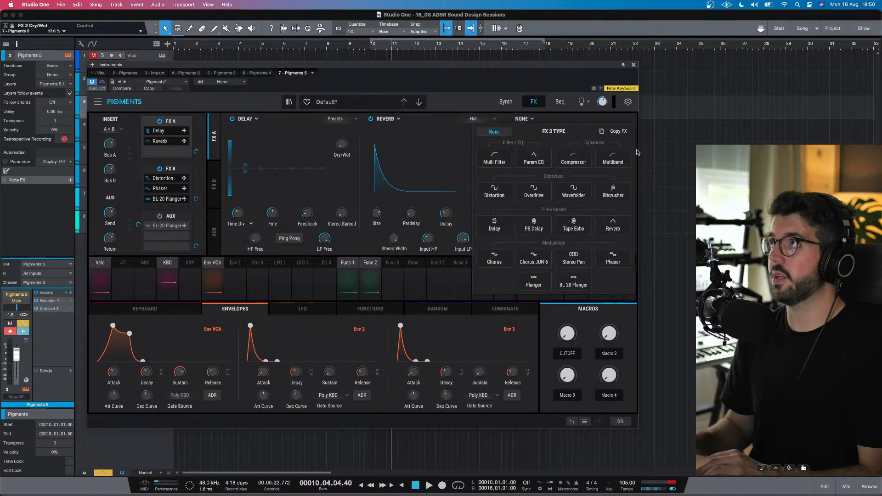
pyautogui.click(608, 158)
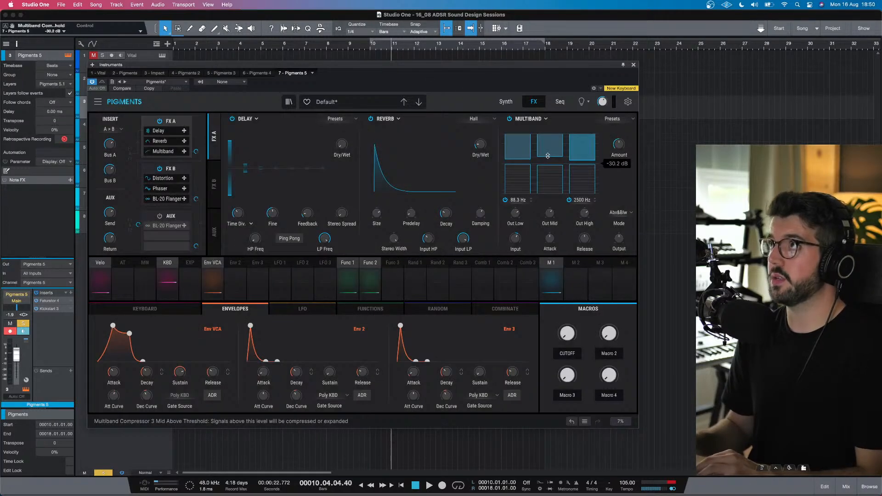
# Step: Adjust the Multiband compressor's band thresholds and ratios during playback and set its Amount to 60%
pyautogui.moveTo(548, 156); pyautogui.dragTo(520, 173)
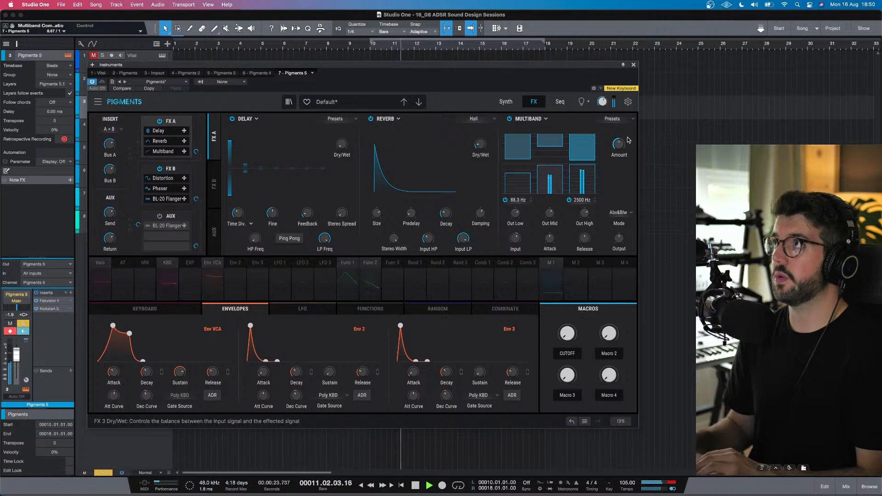
pyautogui.moveTo(619, 144); pyautogui.dragTo(619, 138)
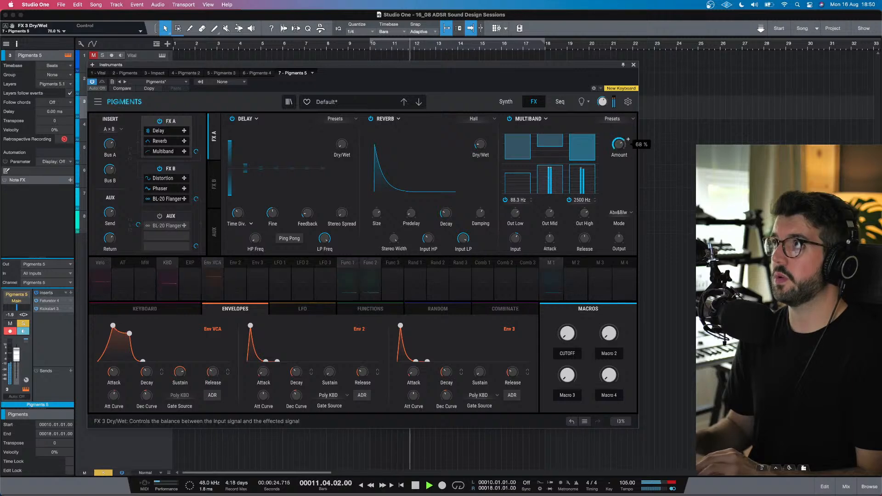
pyautogui.click(634, 65)
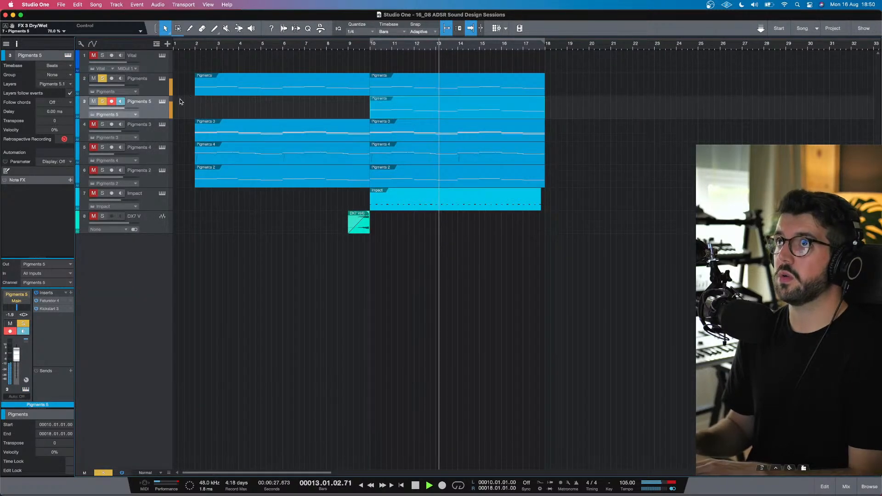
pyautogui.click(120, 101)
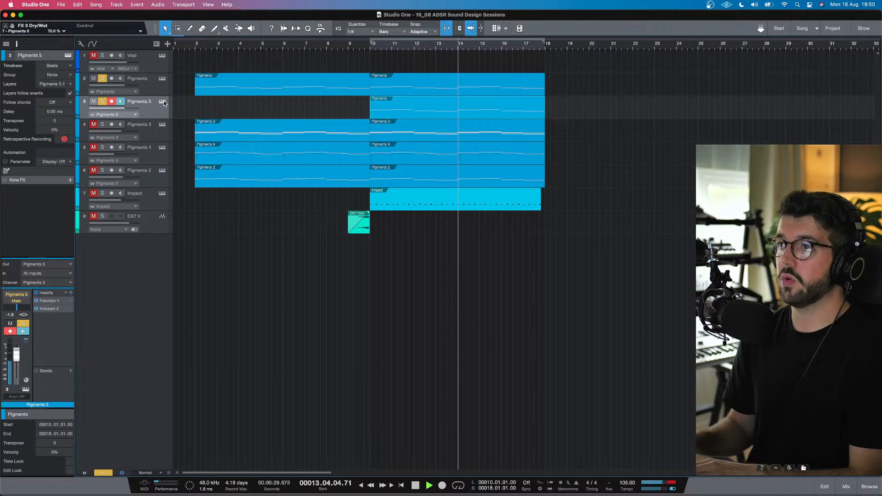
pyautogui.press('space')
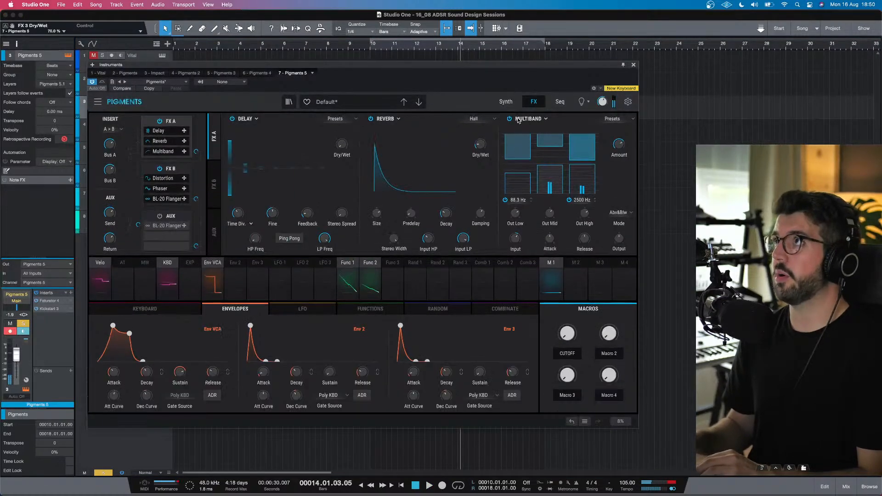
pyautogui.moveTo(619, 145)
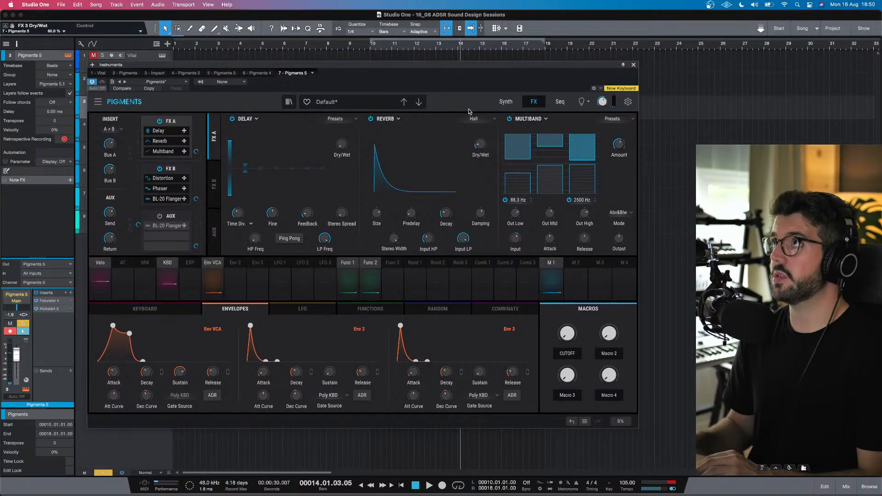
# Step: Sweep the Filter 1 cutoff of Pigments 5 during playback from bar 10 and settle it at about 256 Hz
pyautogui.click(504, 102)
pyautogui.moveTo(444, 136)
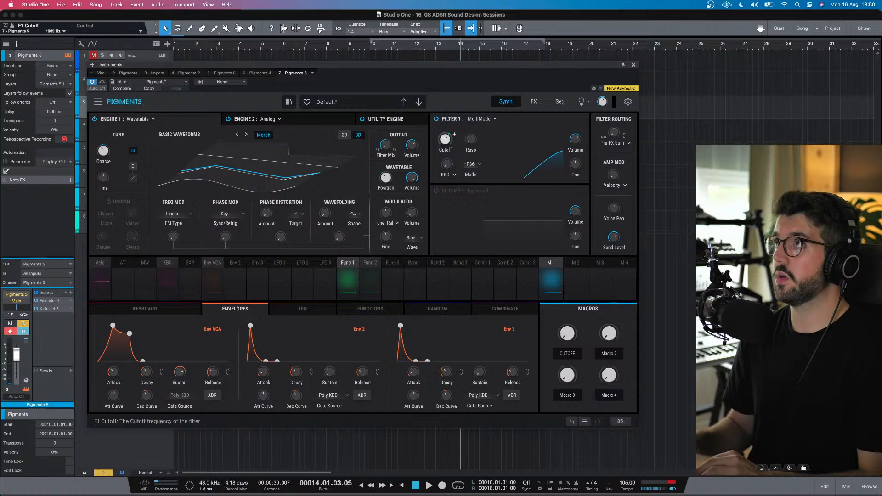
pyautogui.click(368, 44)
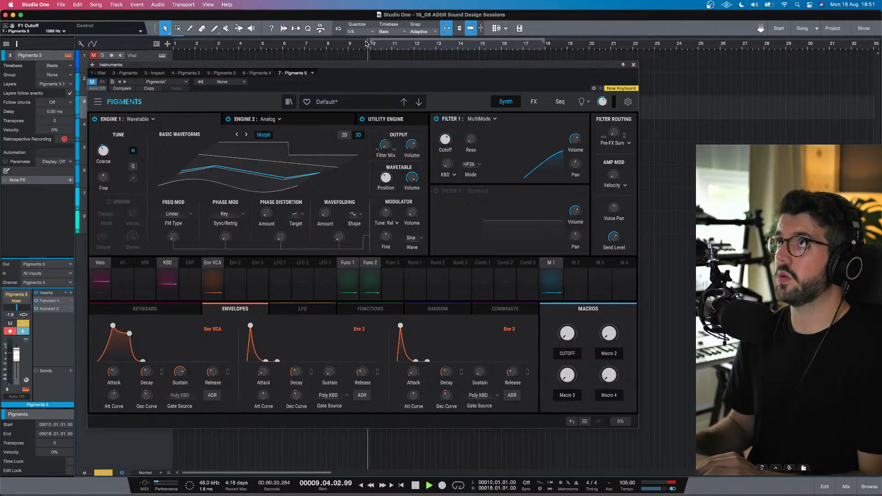
pyautogui.moveTo(446, 138)
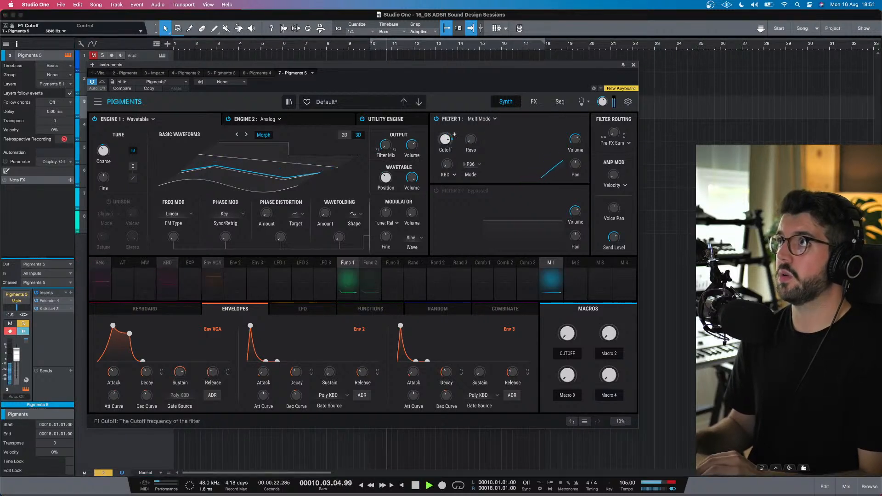
pyautogui.moveTo(445, 139); pyautogui.dragTo(445, 161)
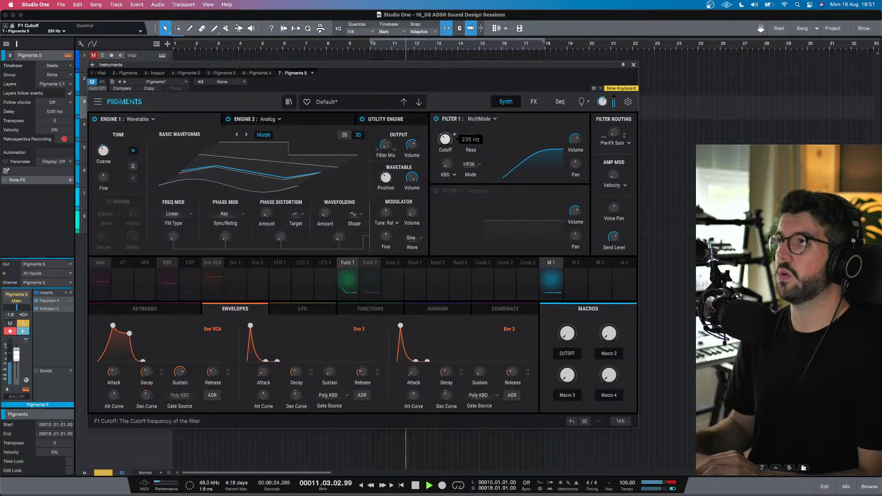
pyautogui.press('space')
# Step: Switch Filter 1 of Pigments 5 to BP24 mode and set its resonance to about 6.4 during playback
pyautogui.click(494, 119)
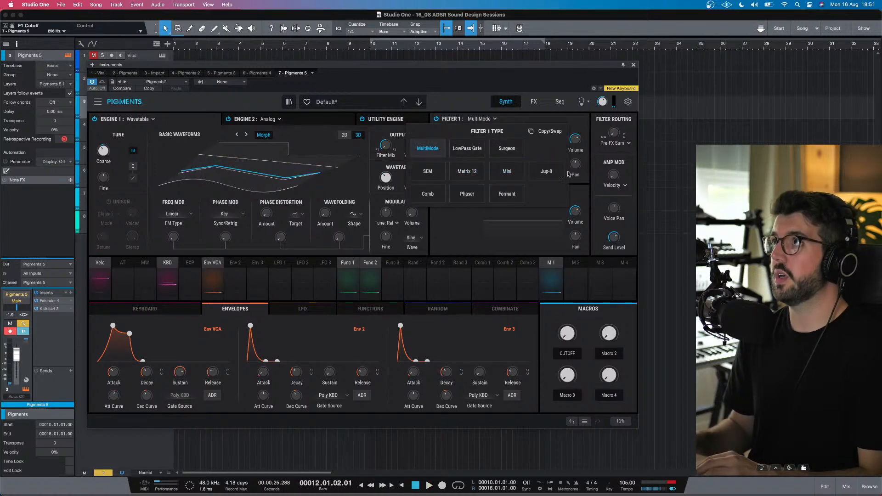
pyautogui.click(432, 144)
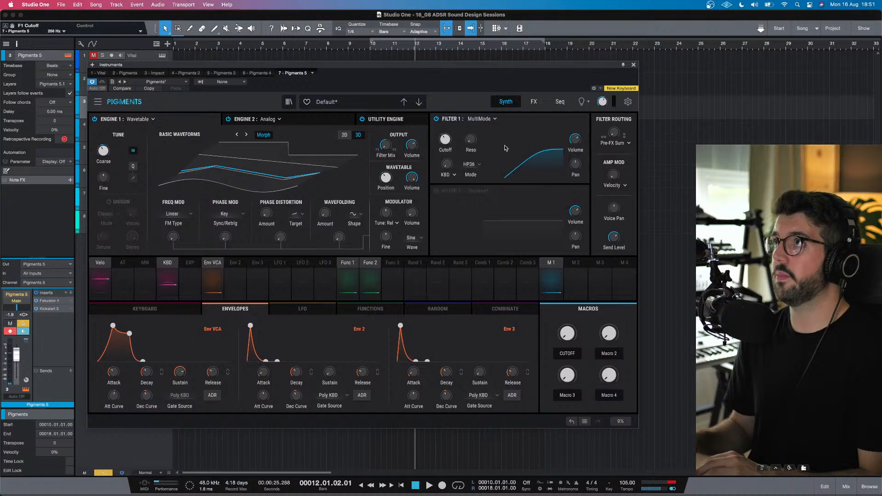
pyautogui.click(480, 165)
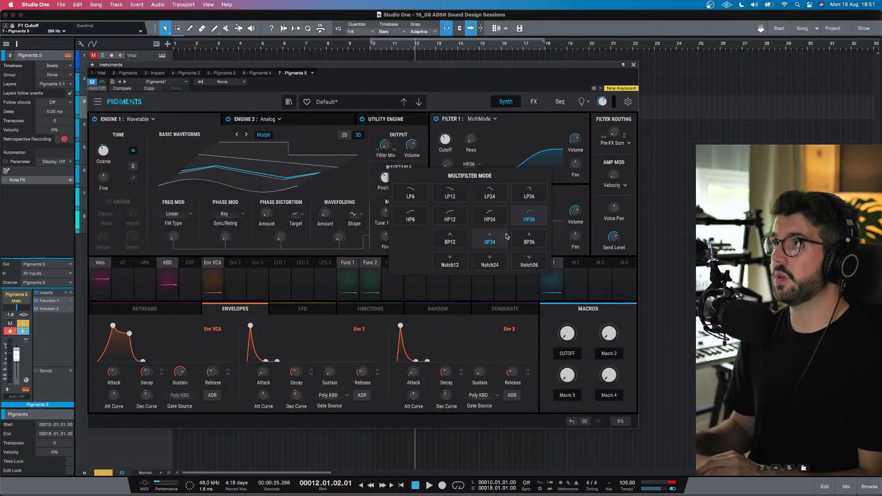
pyautogui.click(491, 239)
pyautogui.press('space')
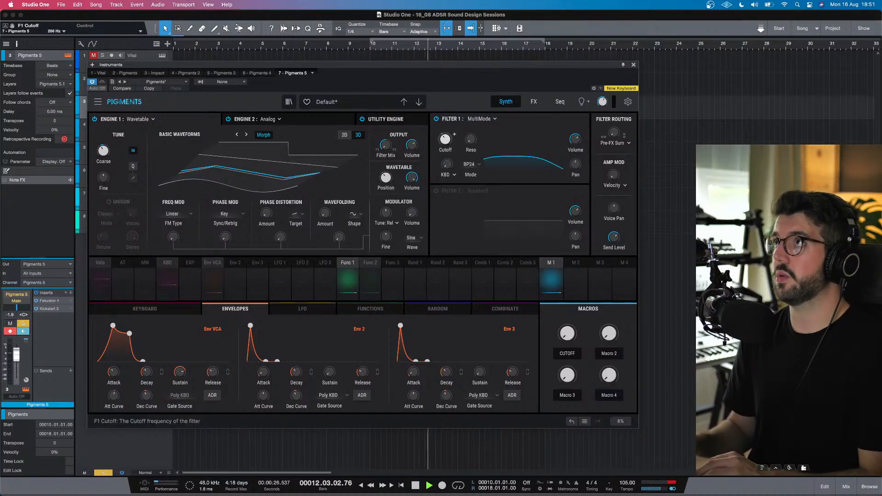
pyautogui.moveTo(474, 139); pyautogui.dragTo(480, 141)
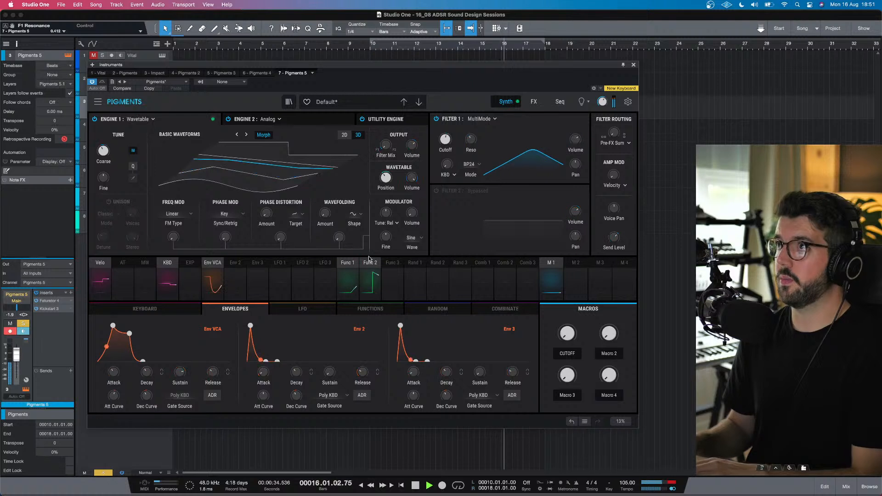
pyautogui.press('space')
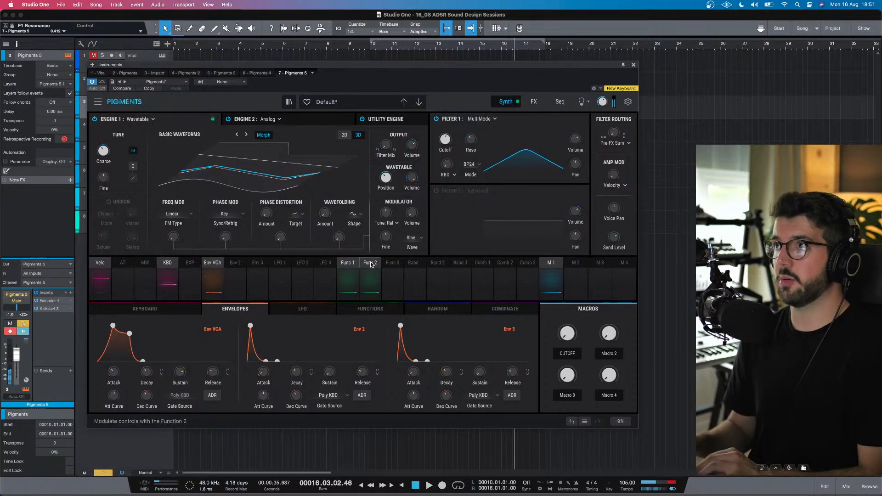
# Step: Remove the Func 1 modulation routing from the Filter 1 cutoff and audition the result
pyautogui.click(337, 265)
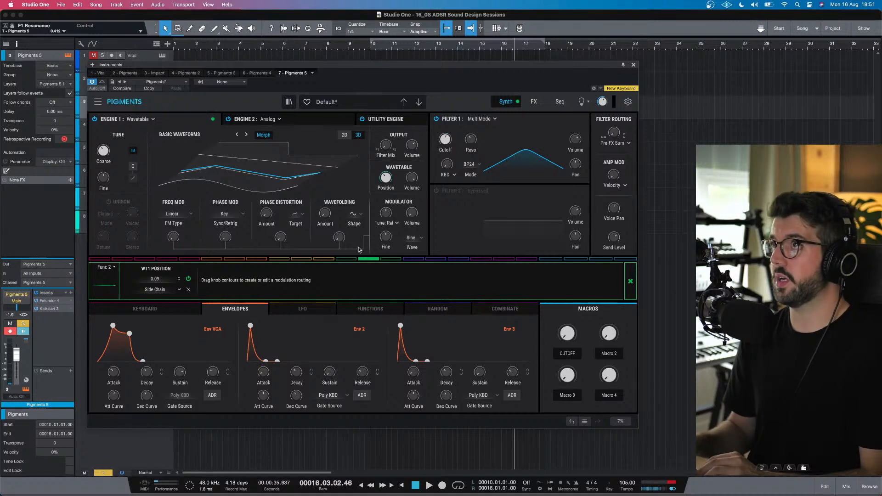
pyautogui.click(346, 259)
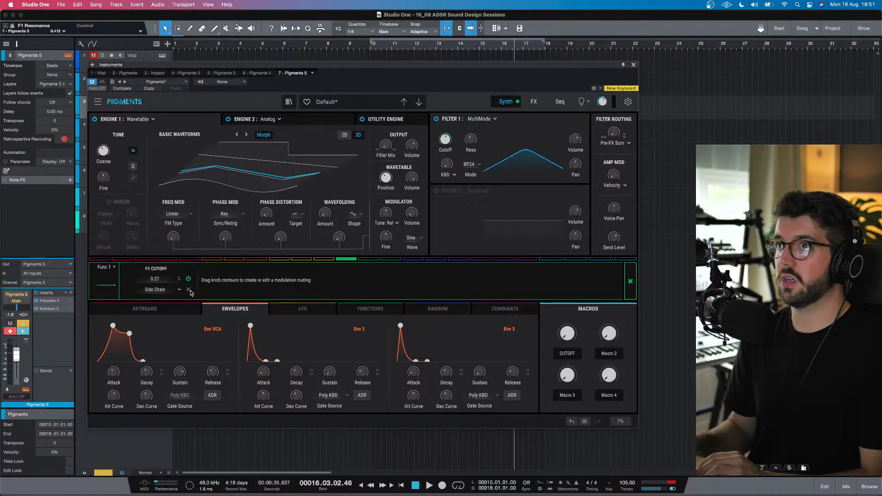
pyautogui.click(189, 290)
pyautogui.press('space')
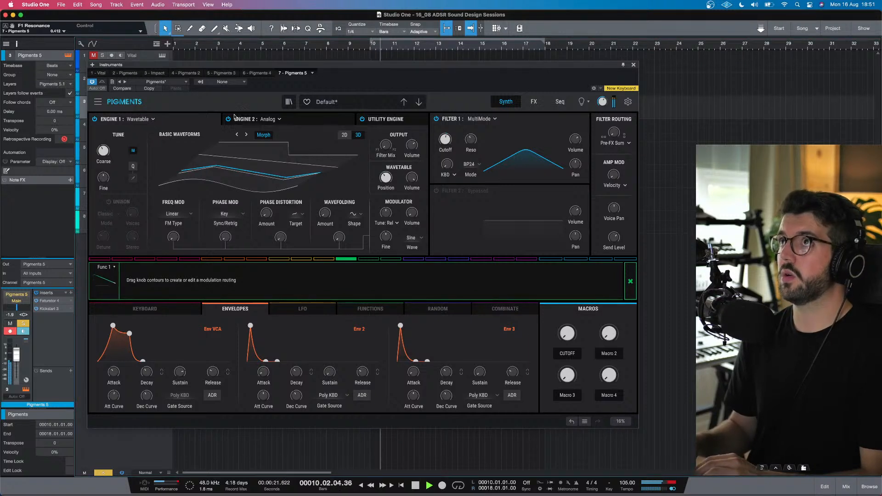
pyautogui.press('space')
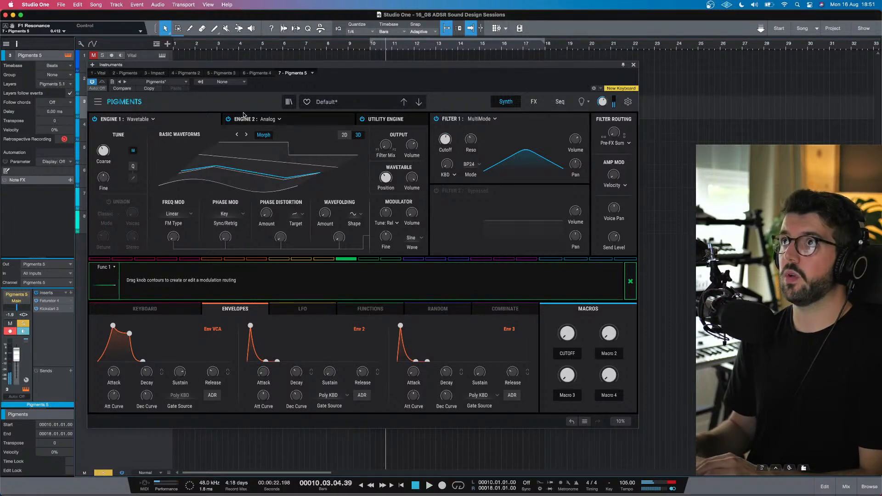
# Step: Turn off Engine 1 and lower the instrument's master volume while playing from bar 10
pyautogui.click(94, 120)
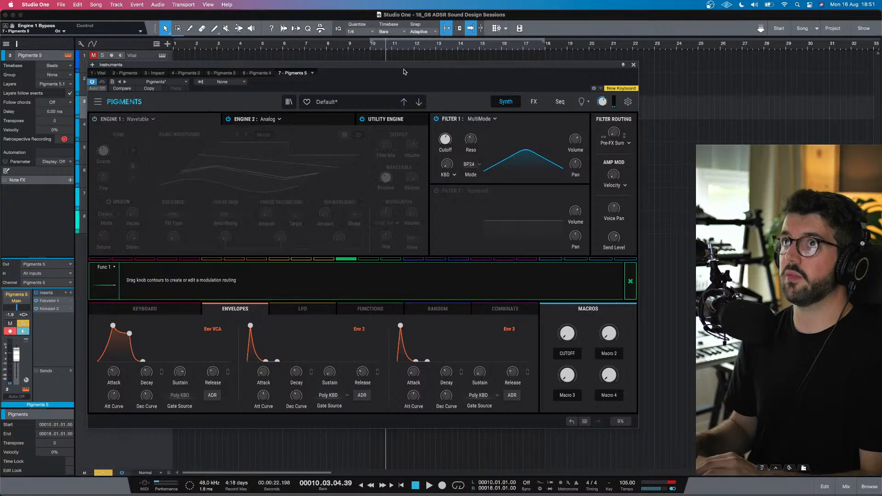
pyautogui.click(371, 45)
pyautogui.press('space')
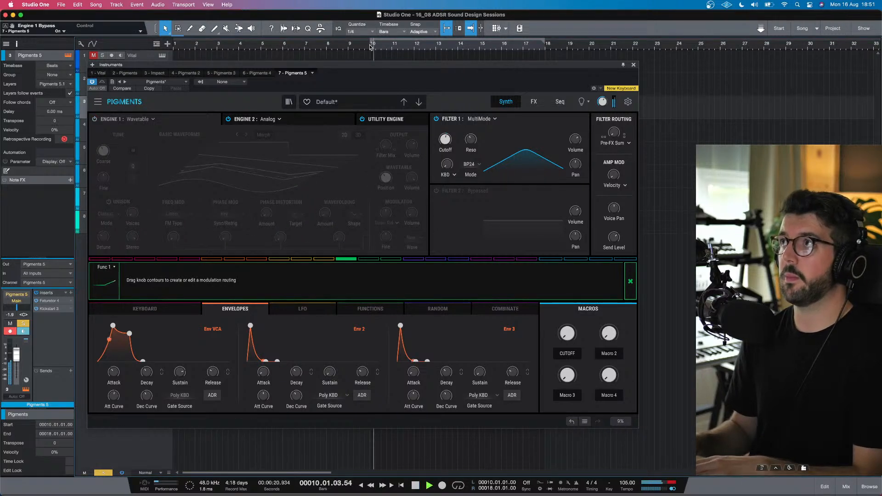
pyautogui.moveTo(614, 100)
pyautogui.moveTo(602, 102); pyautogui.dragTo(602, 108)
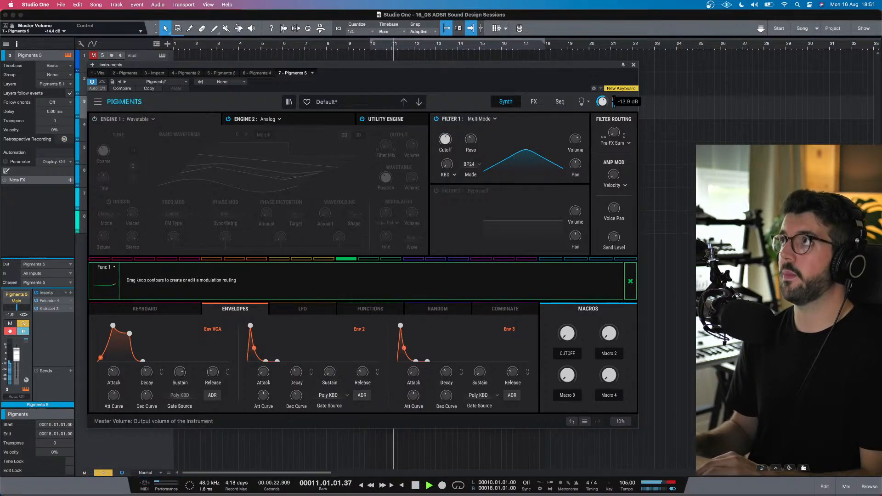
# Step: Replace the Phaser in the FX B chain with a Multi Filter in HP mode
pyautogui.click(533, 101)
pyautogui.press('space')
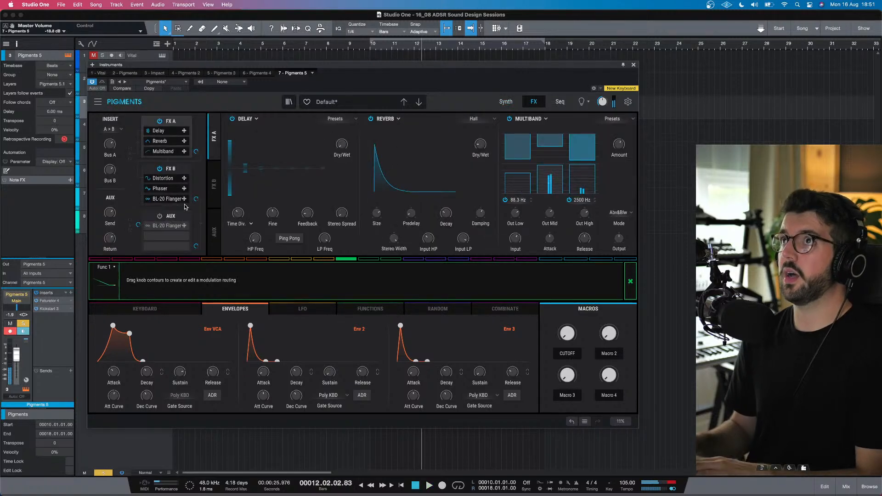
pyautogui.click(211, 188)
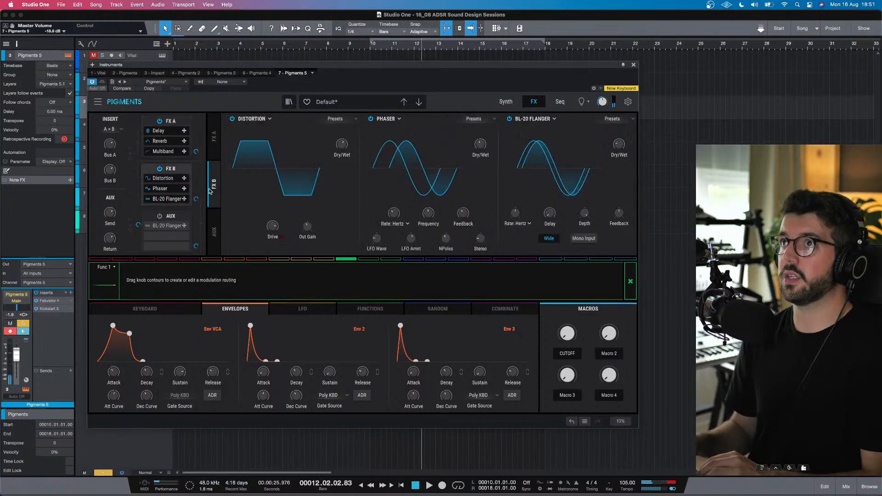
pyautogui.click(400, 119)
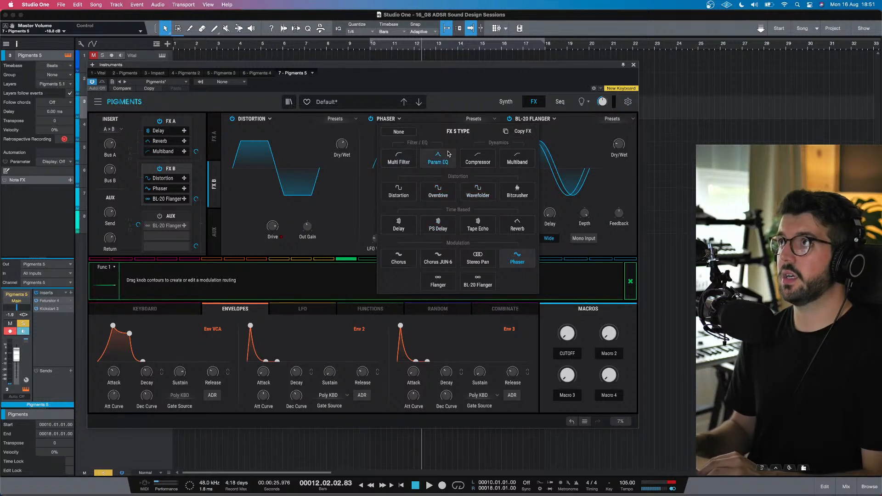
pyautogui.click(412, 161)
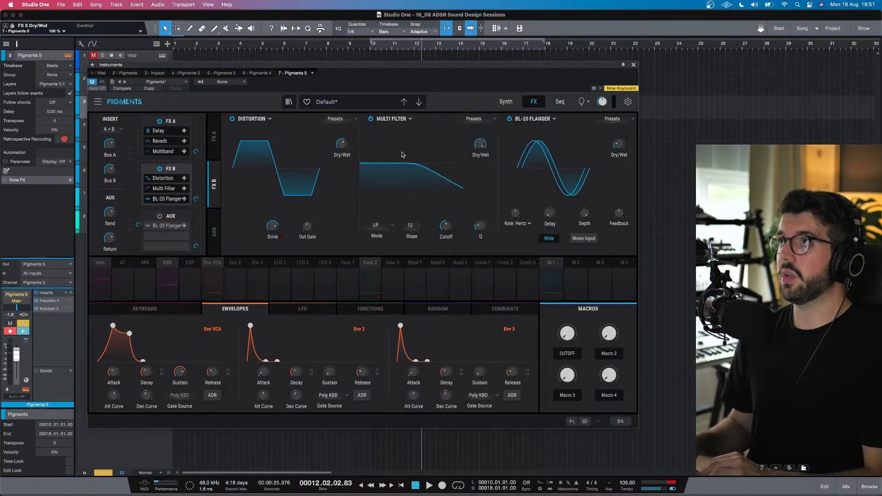
pyautogui.click(393, 227)
pyautogui.click(422, 256)
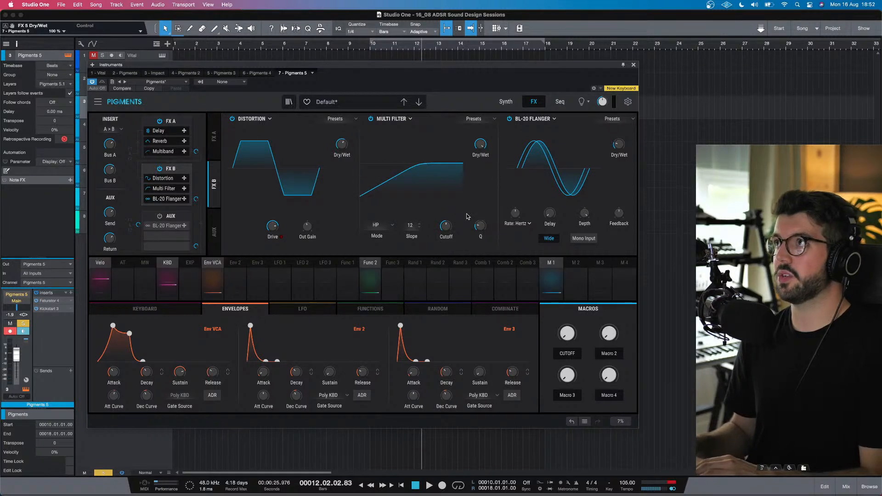
# Step: Sweep the Multi Filter cutoff during playback, switch its mode to BP and set the cutoff to about 1482 Hz
pyautogui.press('space')
pyautogui.moveTo(443, 239); pyautogui.dragTo(442, 221)
pyautogui.click(393, 225)
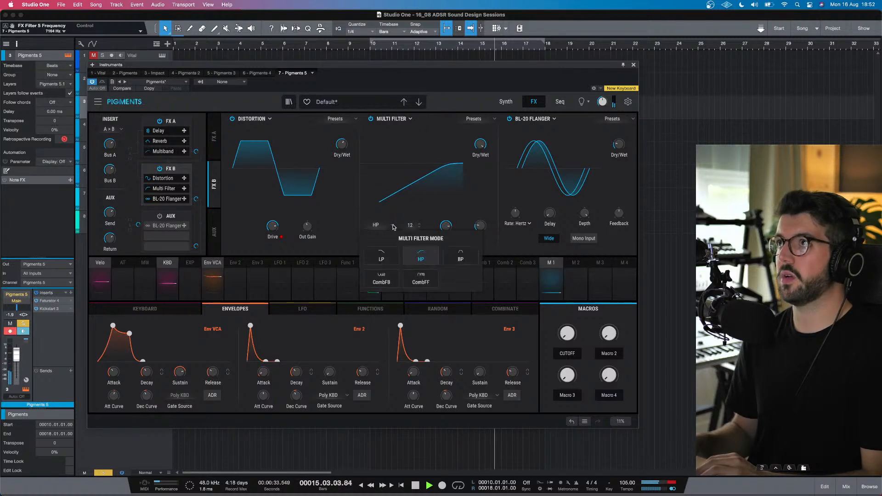
pyautogui.click(393, 226)
pyautogui.click(393, 226)
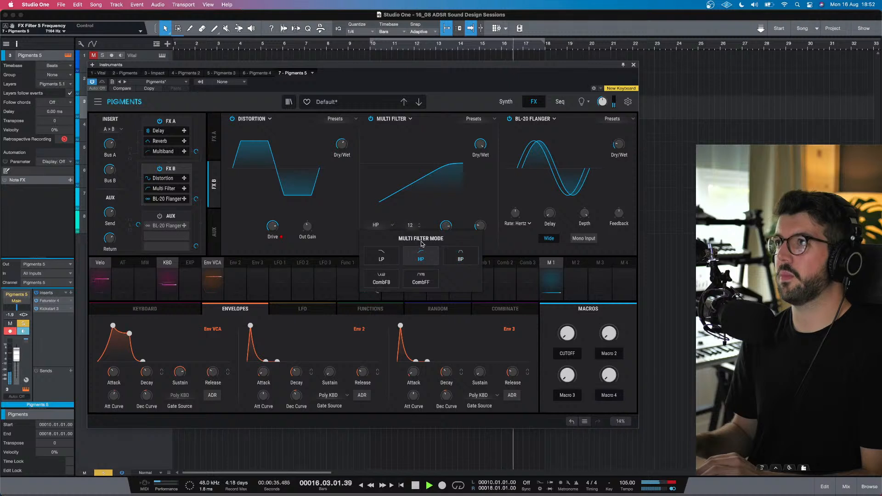
pyautogui.click(460, 256)
pyautogui.moveTo(454, 222); pyautogui.dragTo(455, 222)
pyautogui.press('space')
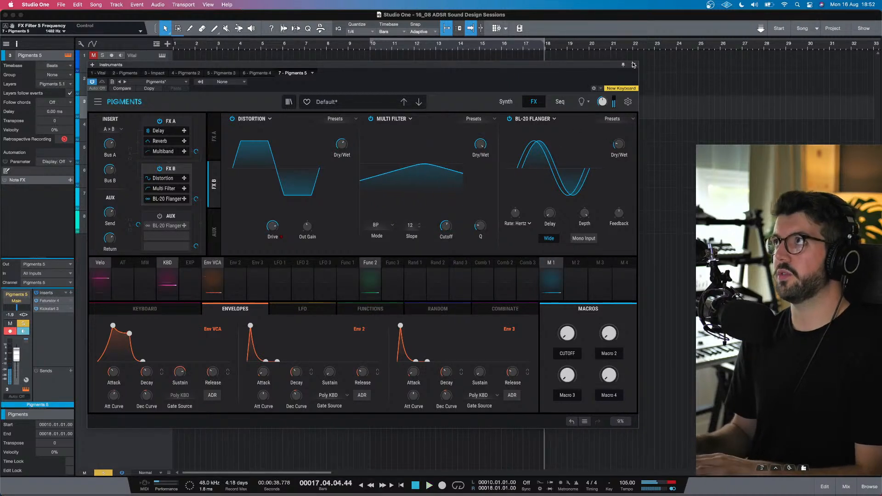
# Step: Close the instrument window, disarm Pigments 5 and lower its track volume to -21.0 dB, with both soloed tracks unsoloed
pyautogui.click(633, 65)
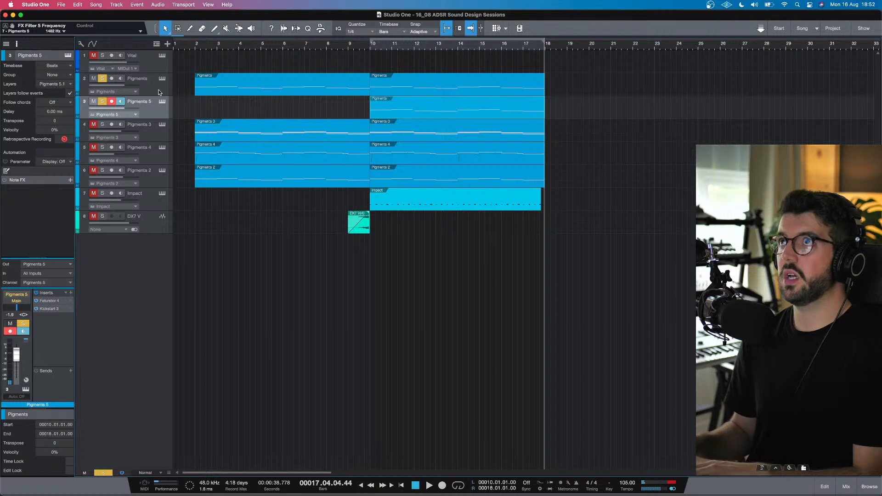
pyautogui.click(121, 102)
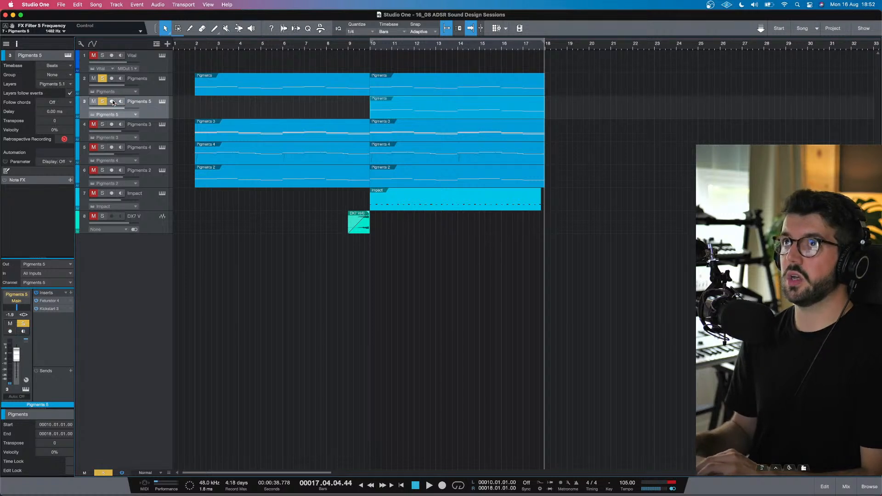
pyautogui.moveTo(121, 108); pyautogui.dragTo(110, 108)
pyautogui.click(102, 100)
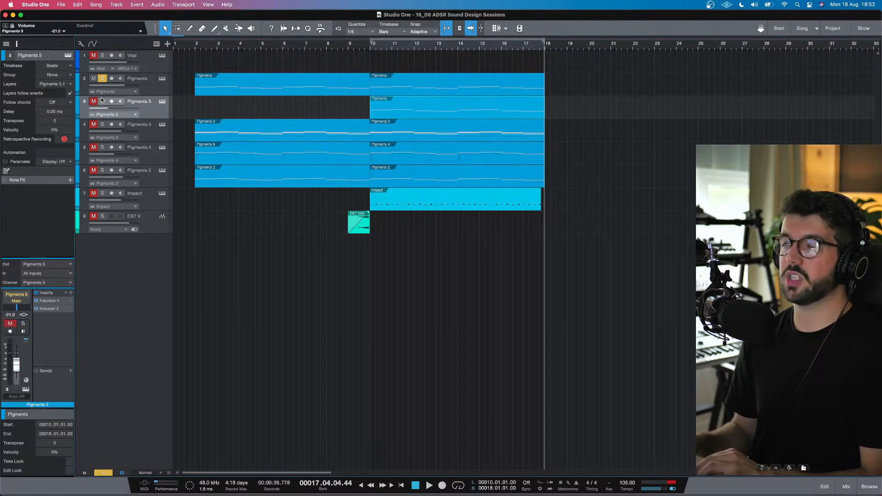
pyautogui.click(103, 81)
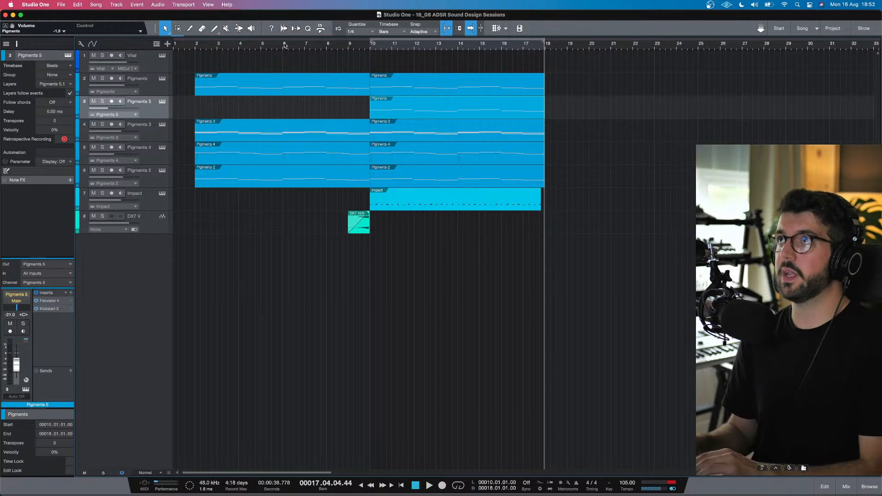
# Step: Insert Faturator on the DX7 V track with Mix at about 75% and briefly play the song from bar 2
pyautogui.click(198, 48)
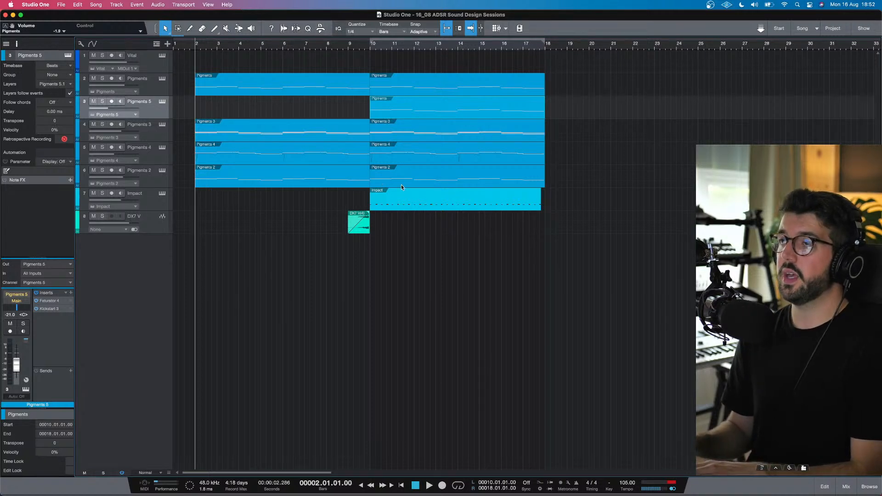
pyautogui.click(161, 230)
pyautogui.click(70, 274)
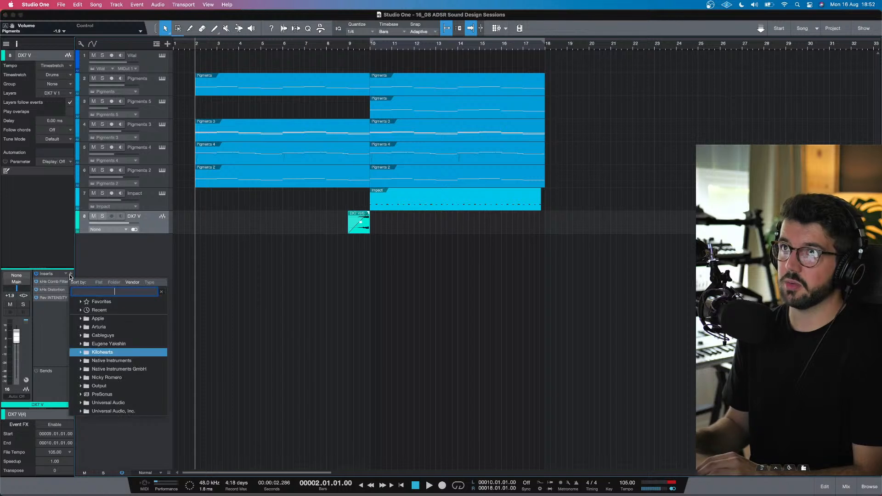
pyautogui.write('fatu')
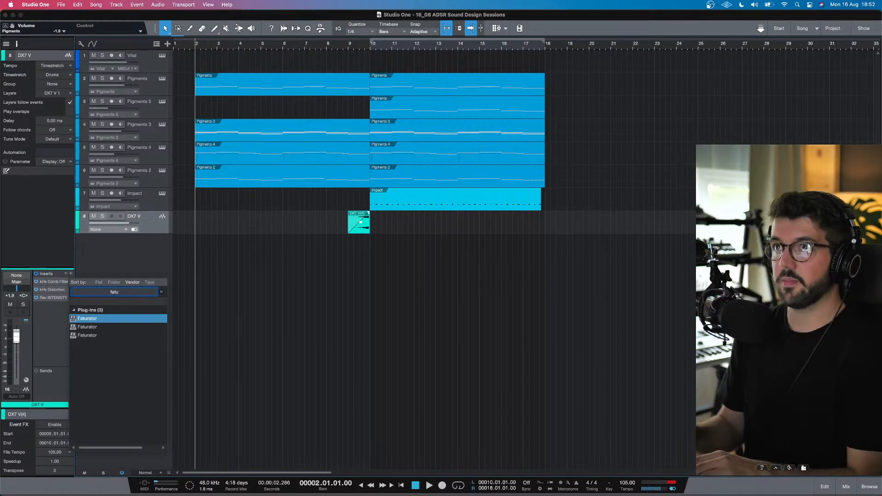
pyautogui.press('Return')
pyautogui.moveTo(325, 268); pyautogui.dragTo(309, 249)
pyautogui.press('space')
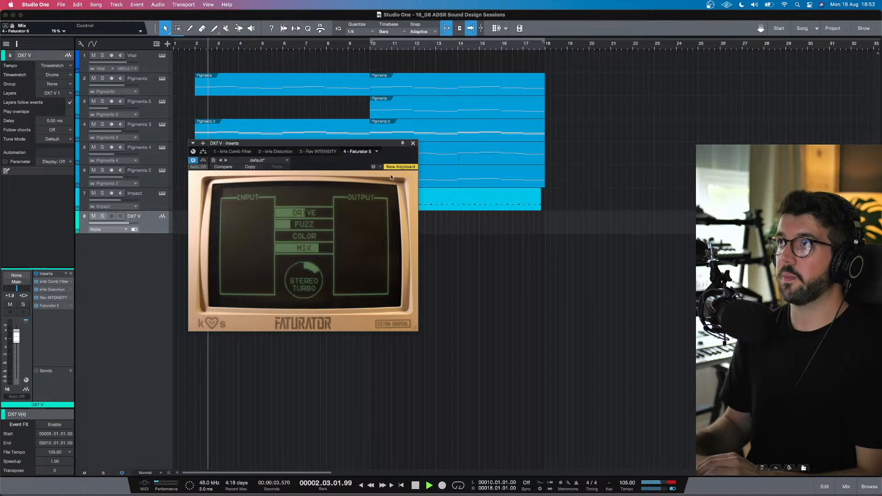
pyautogui.click(413, 144)
pyautogui.press('space')
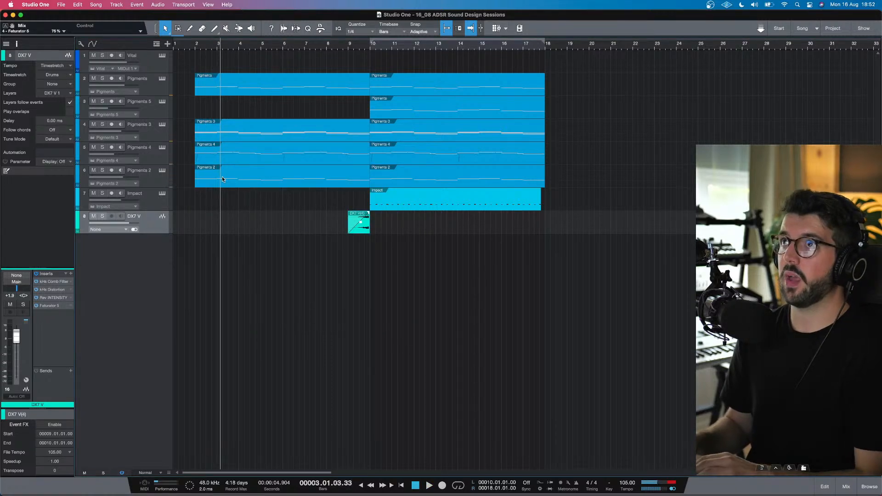
# Step: Try muting Pigments 2 and deleting its first clip, audition from bar 2, and undo the deletion
pyautogui.click(221, 181)
pyautogui.click(94, 171)
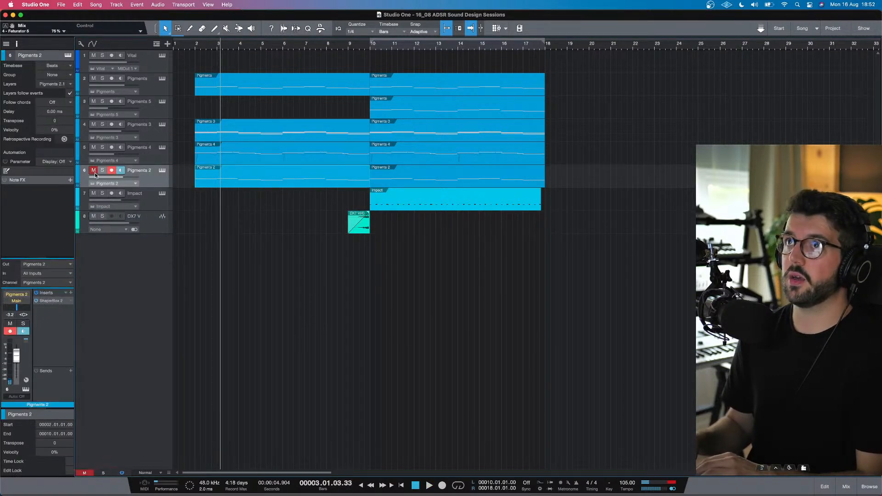
pyautogui.press('Delete')
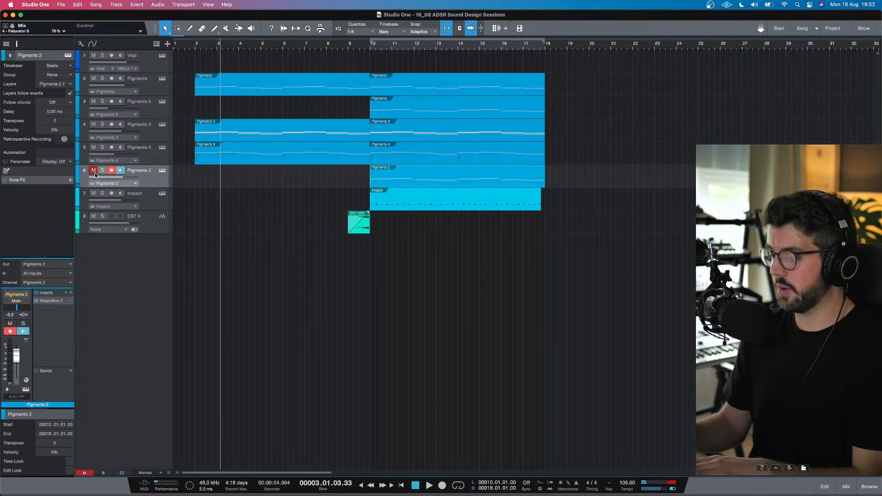
pyautogui.click(189, 46)
pyautogui.press('space')
pyautogui.press('space')
pyautogui.press('super+z')
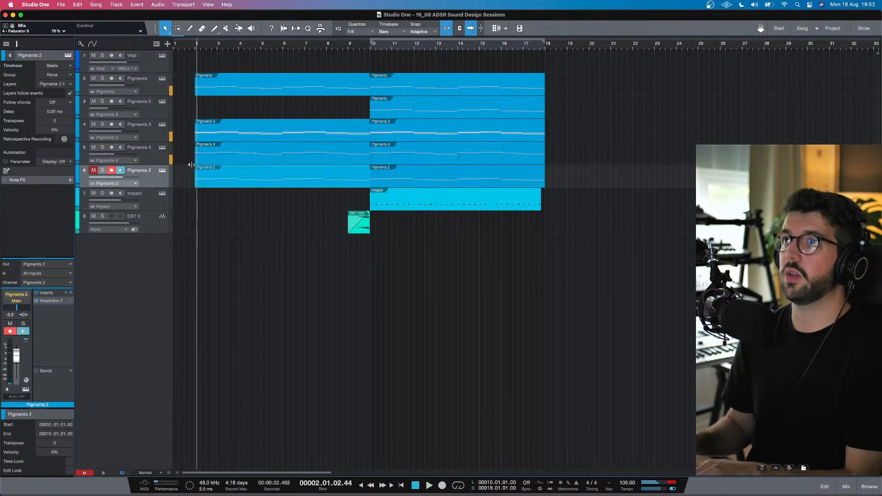
# Step: Delete the Pigments 4 clip before bar 10, disarm that track and unmute Pigments 2
pyautogui.click(210, 156)
pyautogui.press('Delete')
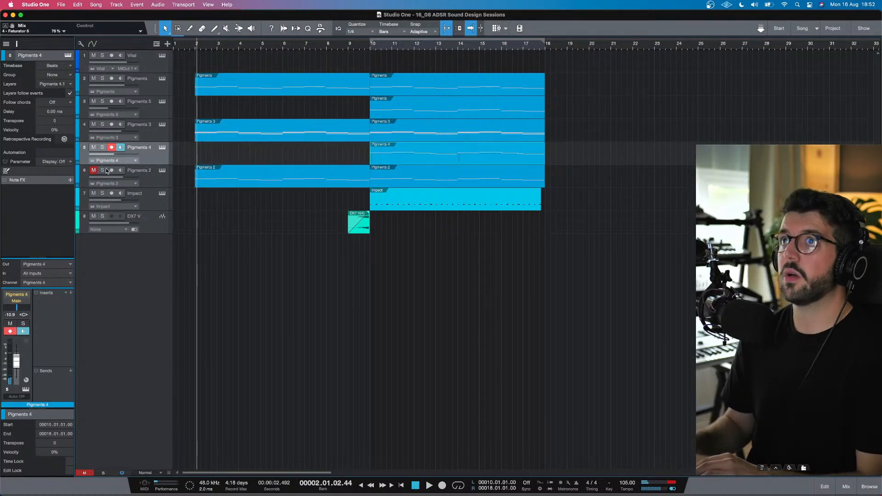
pyautogui.click(120, 149)
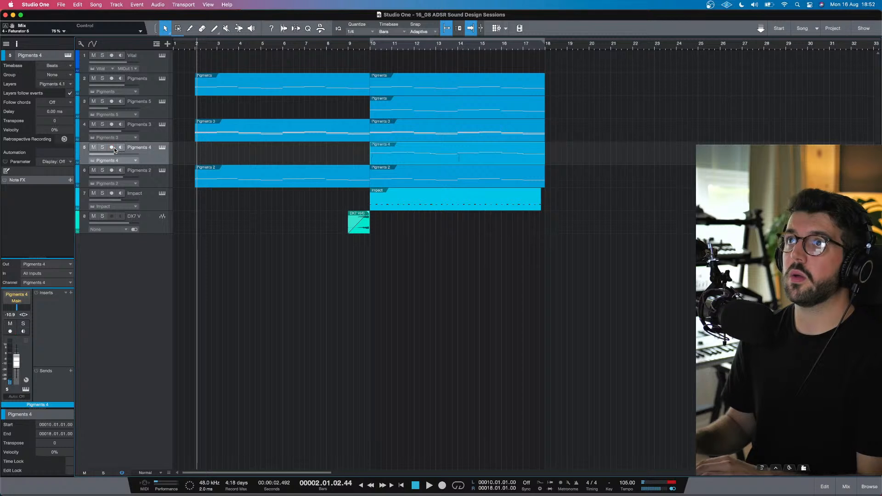
# Step: Play the song from bar 2, disarm Pigments 2 and turn off its monitoring, and raise its track volume to 0 dB
pyautogui.press('space')
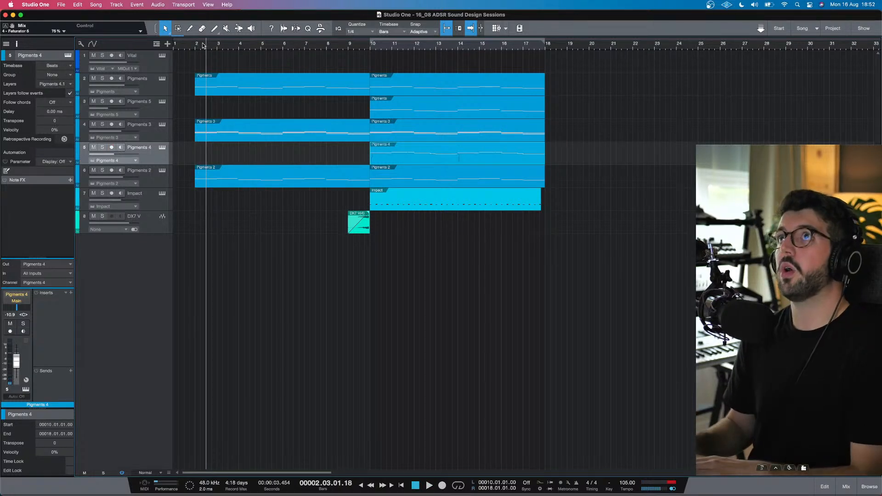
pyautogui.click(195, 45)
pyautogui.press('space')
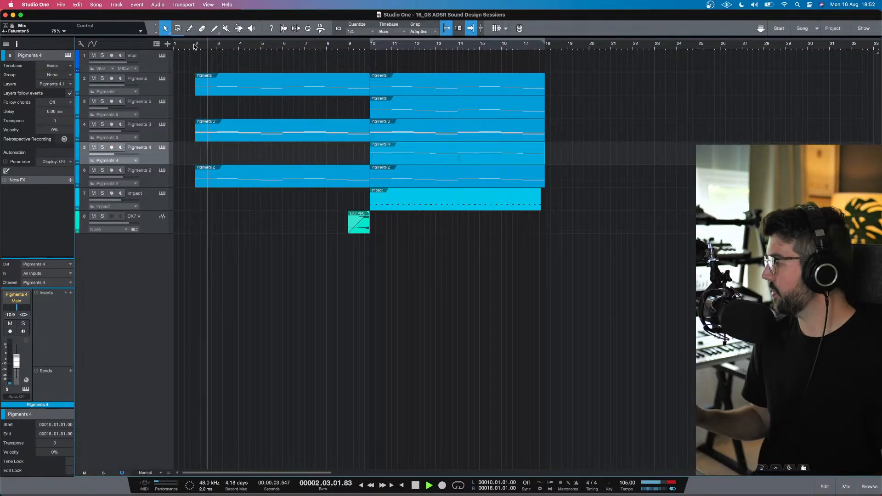
pyautogui.click(158, 177)
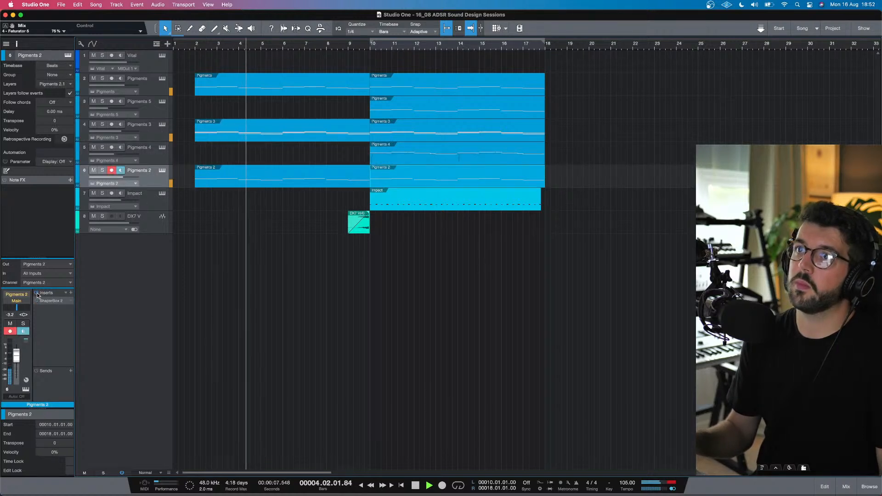
pyautogui.click(24, 331)
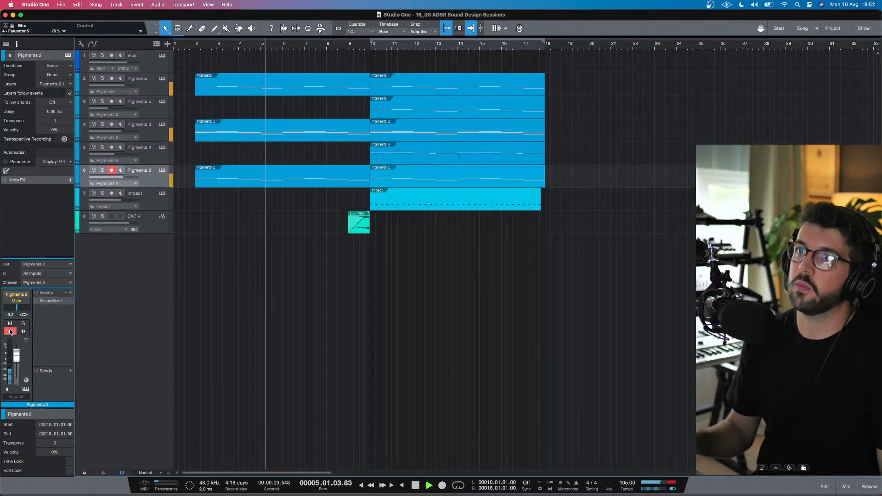
pyautogui.click(10, 332)
pyautogui.moveTo(16, 356); pyautogui.dragTo(16, 353)
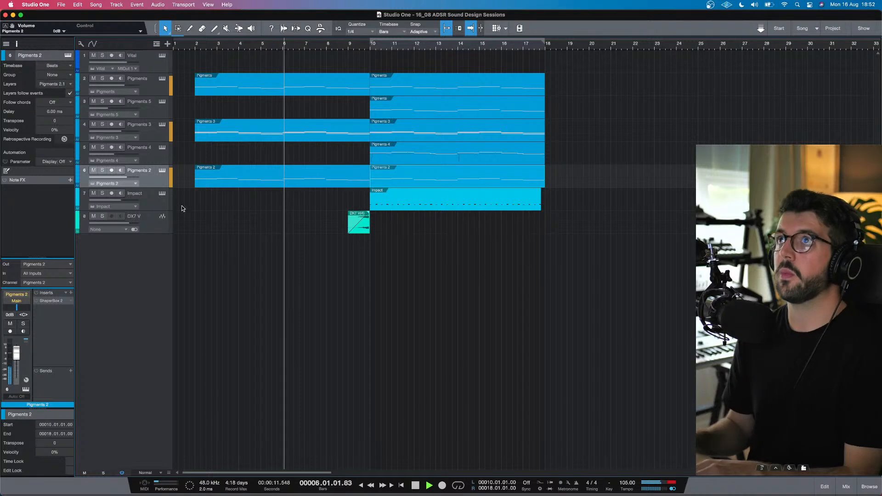
# Step: Set the Pigments 3 track volume to -2.4 dB and the Pigments instrument's master volume to -10.9 dB, closing the instrument window
pyautogui.click(131, 135)
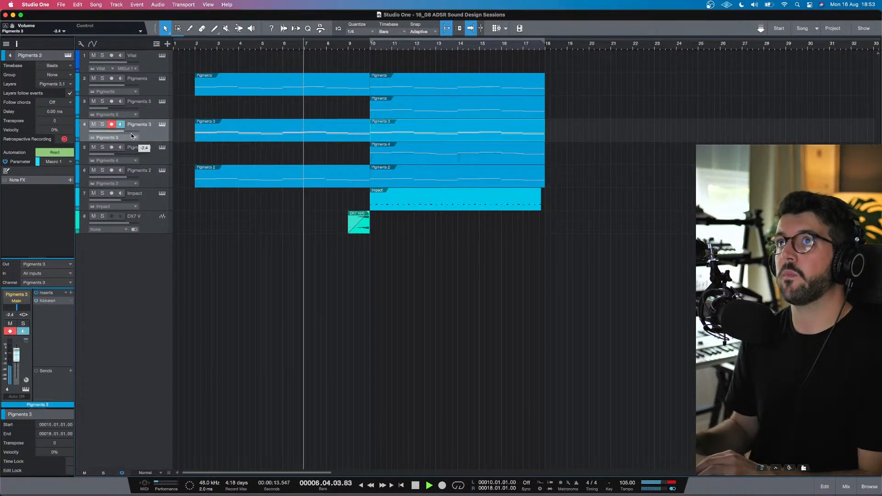
pyautogui.click(157, 81)
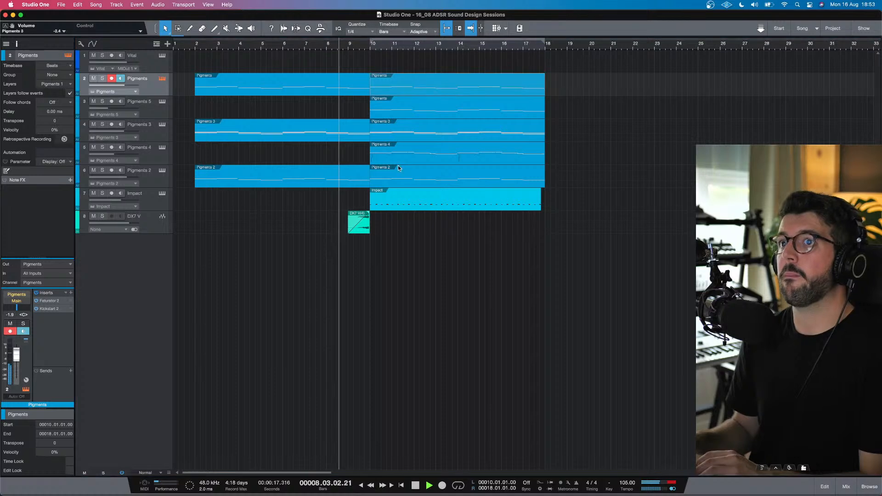
pyautogui.moveTo(623, 122)
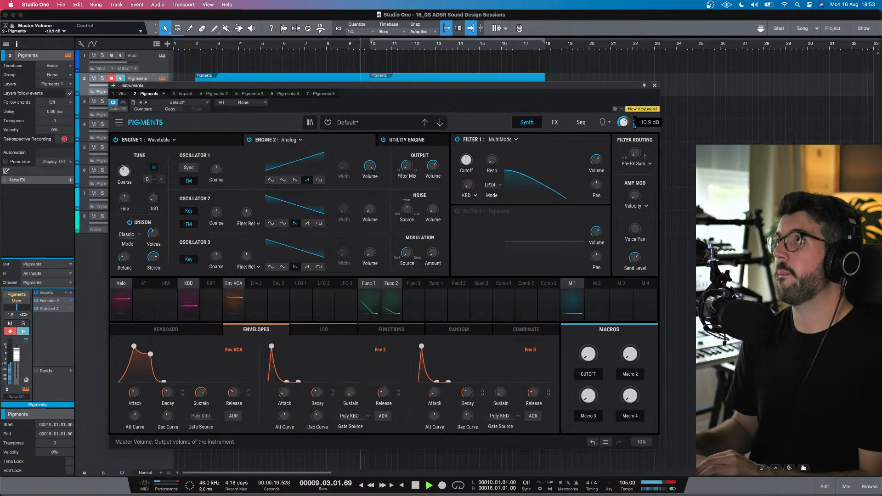
pyautogui.click(655, 85)
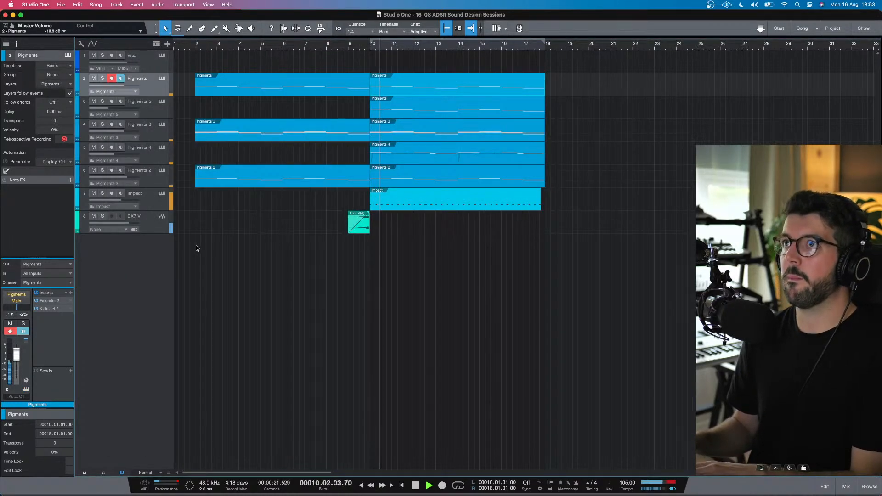
# Step: Lower the DX7 V track's volume to -8.4 dB and stop playback
pyautogui.click(133, 226)
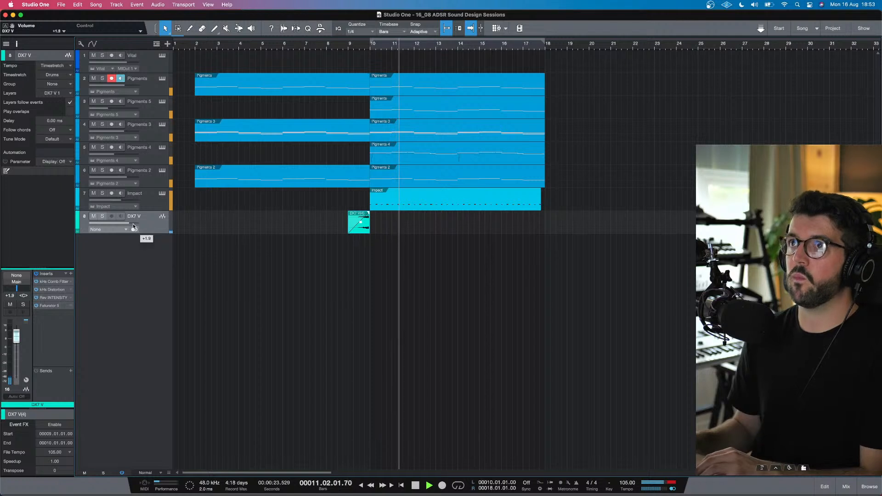
pyautogui.moveTo(134, 226); pyautogui.dragTo(129, 226)
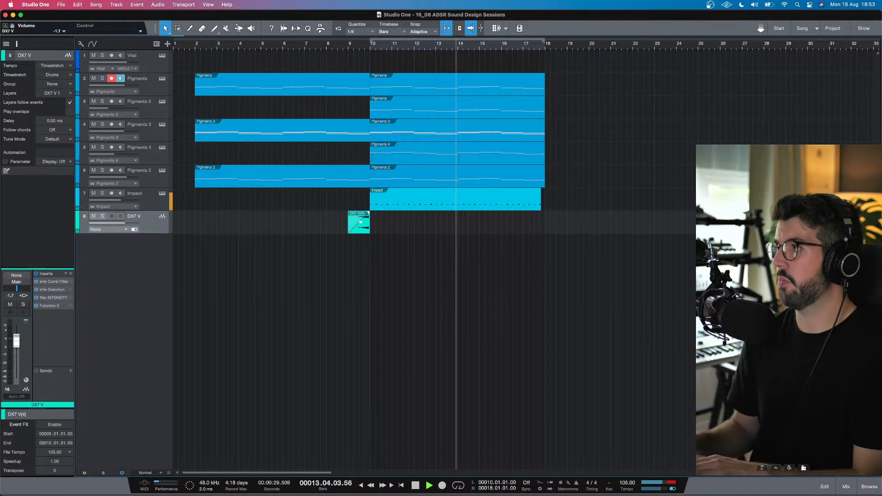
pyautogui.press('space')
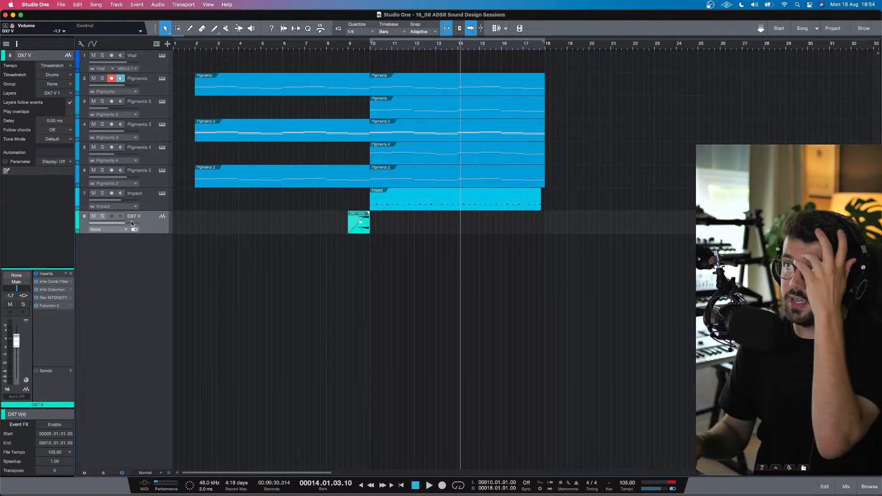
pyautogui.moveTo(130, 224); pyautogui.dragTo(122, 223)
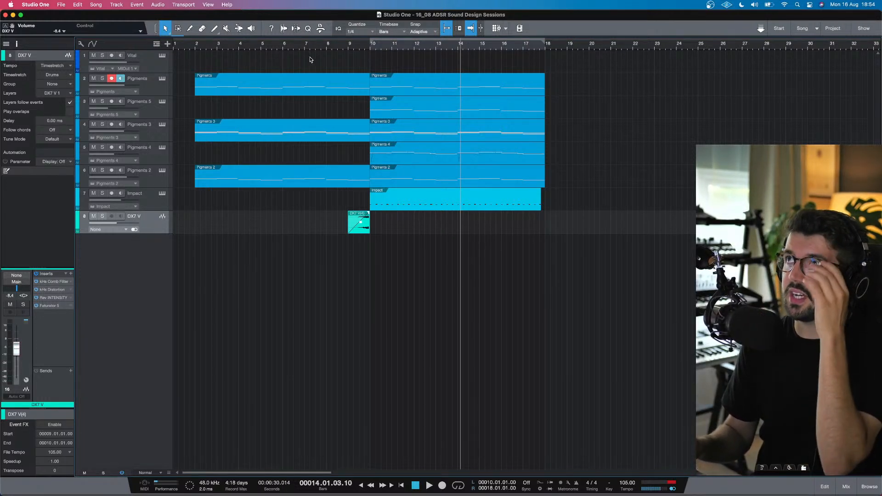
# Step: Solo the DX7 V track, play its riser from late in bar 7, and set its volume to -2.8 dB
pyautogui.click(324, 48)
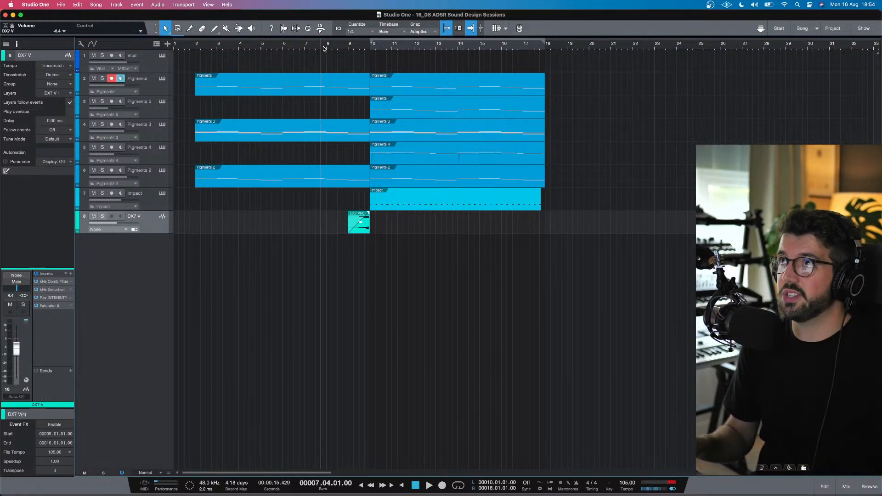
pyautogui.click(102, 216)
pyautogui.press('space')
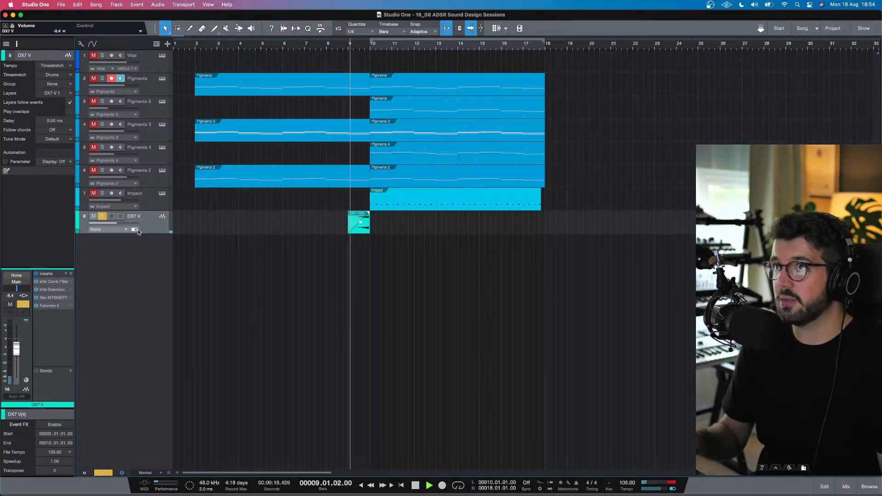
pyautogui.moveTo(126, 224); pyautogui.dragTo(133, 228)
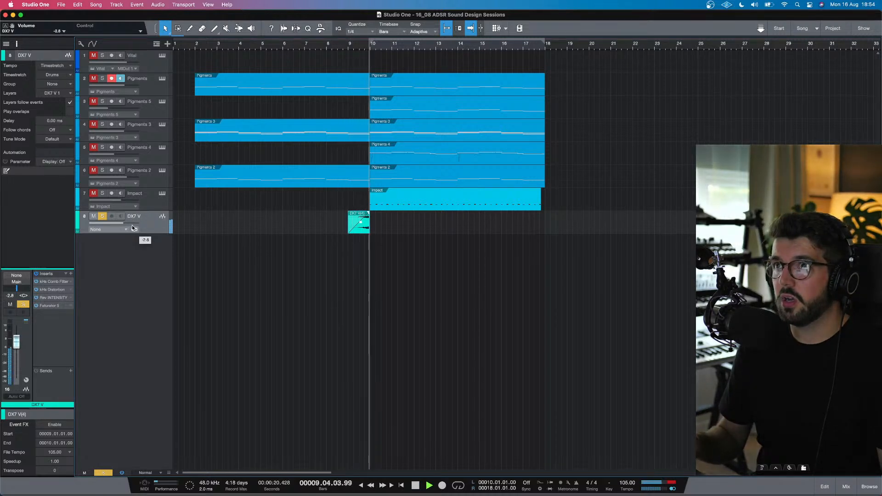
pyautogui.press('space')
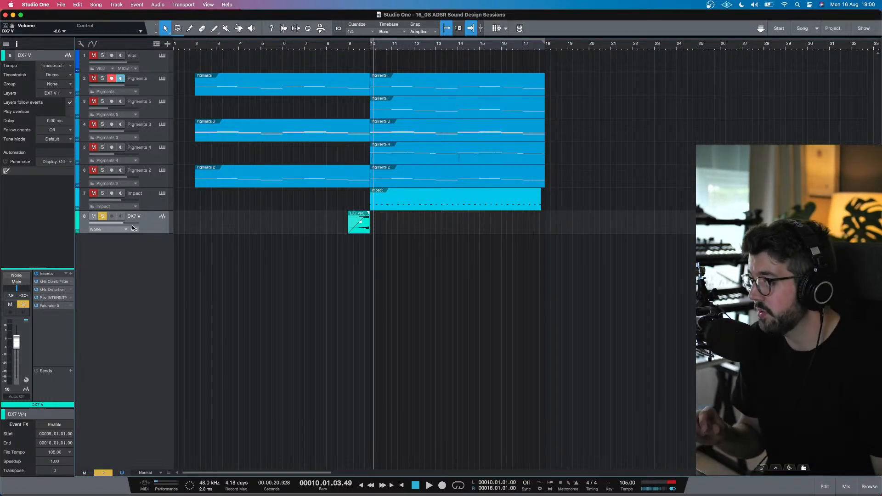
# Step: Insert kHs Compressor on the DX7 V track, enable Impact St 1 as its sidechain source, and close the plug-in window
pyautogui.click(71, 274)
pyautogui.write('compre')
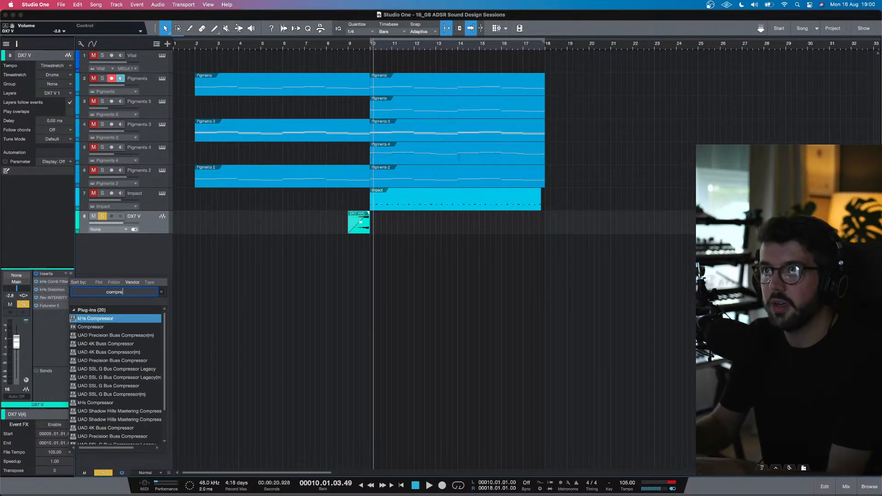
pyautogui.press('Return')
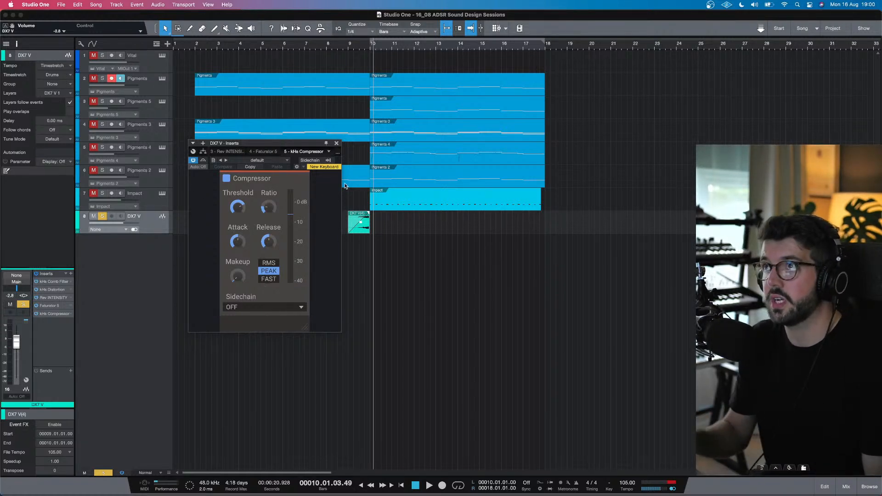
pyautogui.click(332, 162)
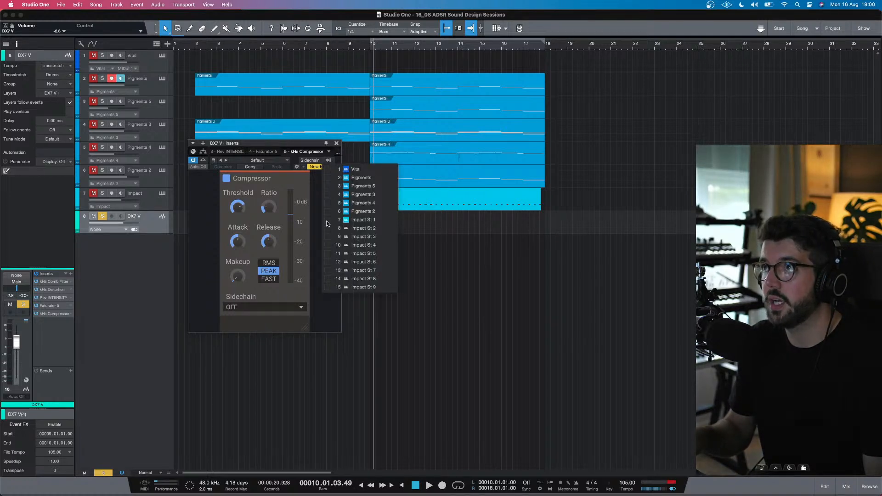
pyautogui.click(324, 184)
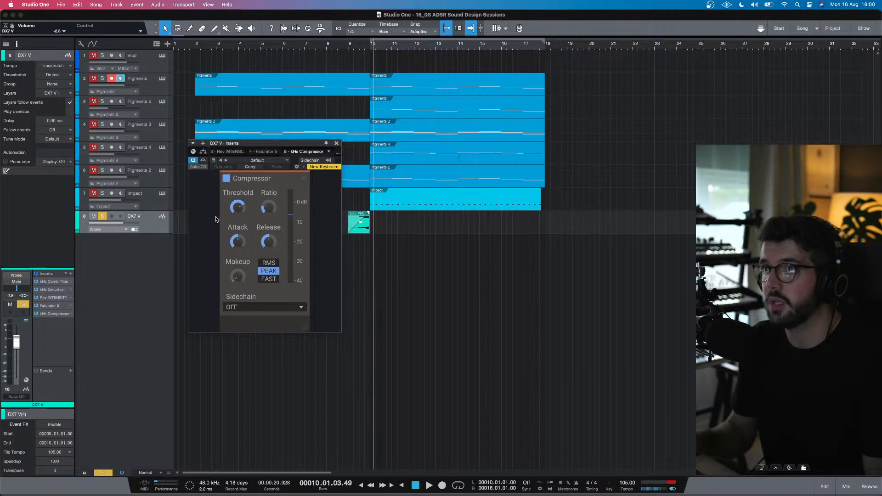
pyautogui.click(329, 161)
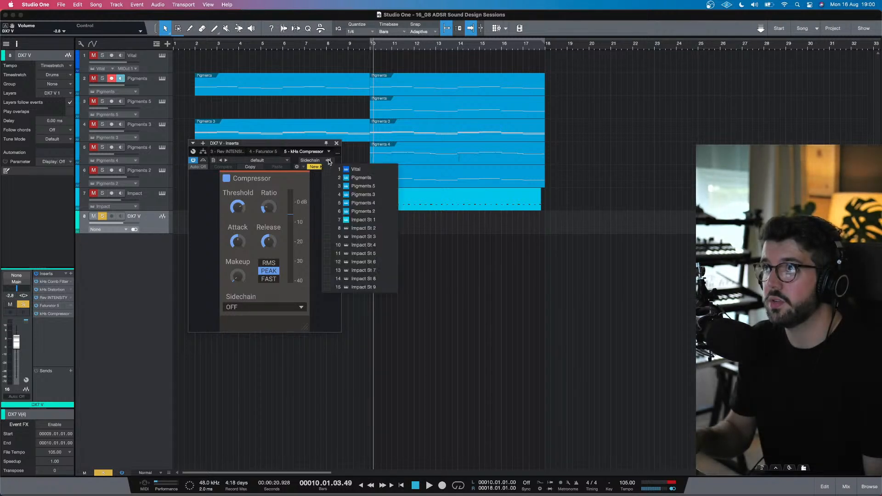
pyautogui.click(327, 220)
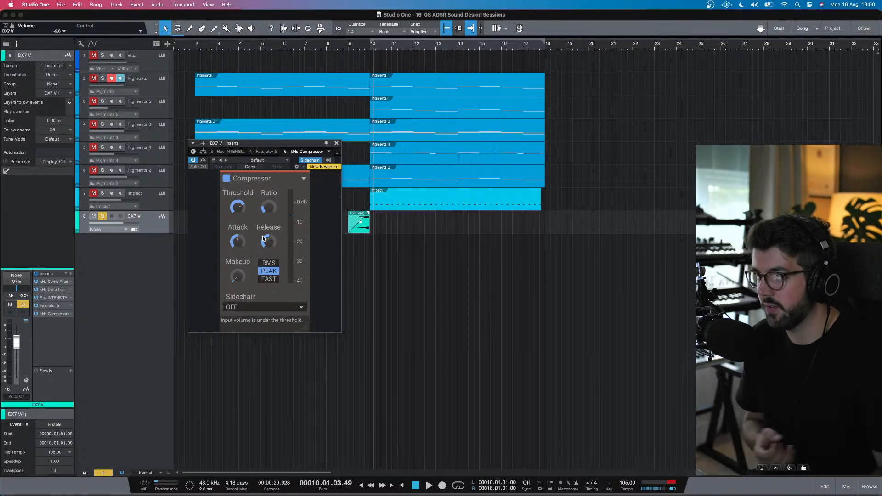
pyautogui.click(337, 143)
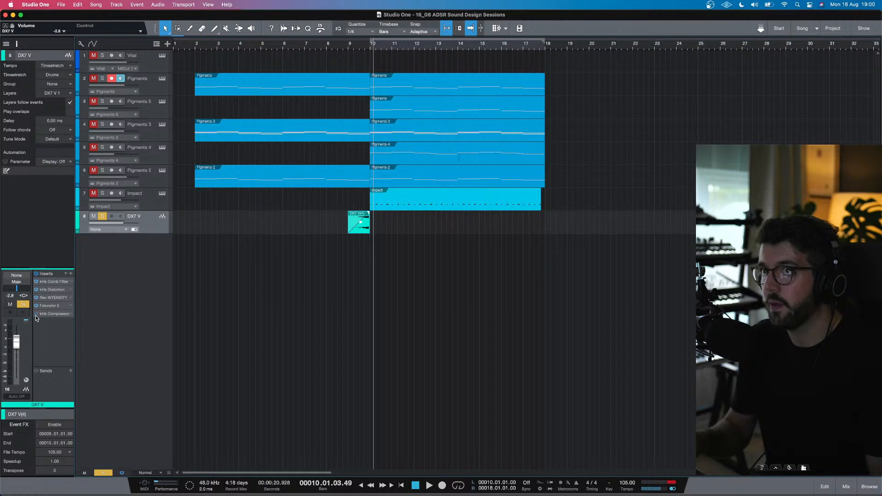